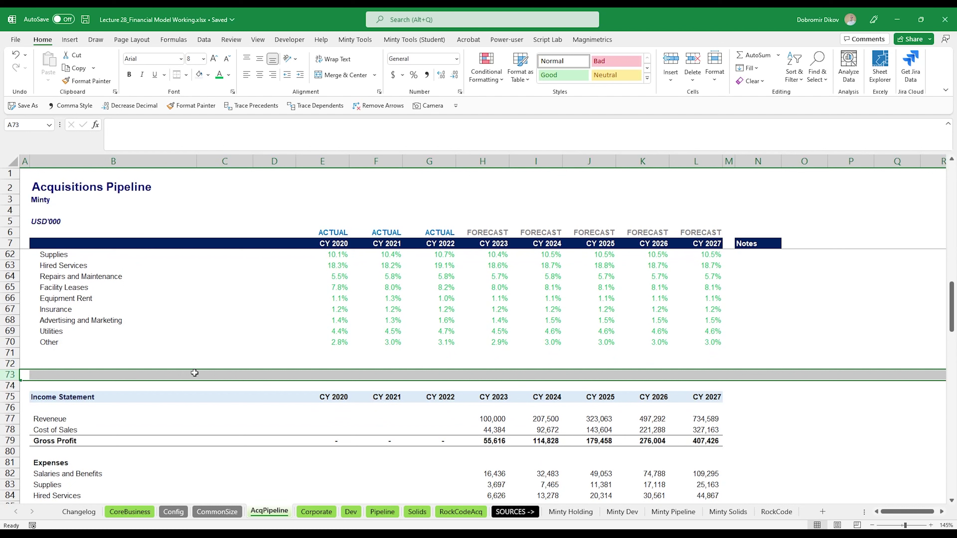
- Insert a block of at least ten blank rows at row 73, above the Income Statement section
key("ctrl+shift+plus")
key("ctrl+shift+plus")
key("ctrl+shift+plus")
key("ctrl+shift+plus")
key("ctrl+shift+plus")
key("ctrl+shift+plus")
key("ctrl+shift+plus")
key("ctrl+shift+plus")
key("ctrl+shift+plus")
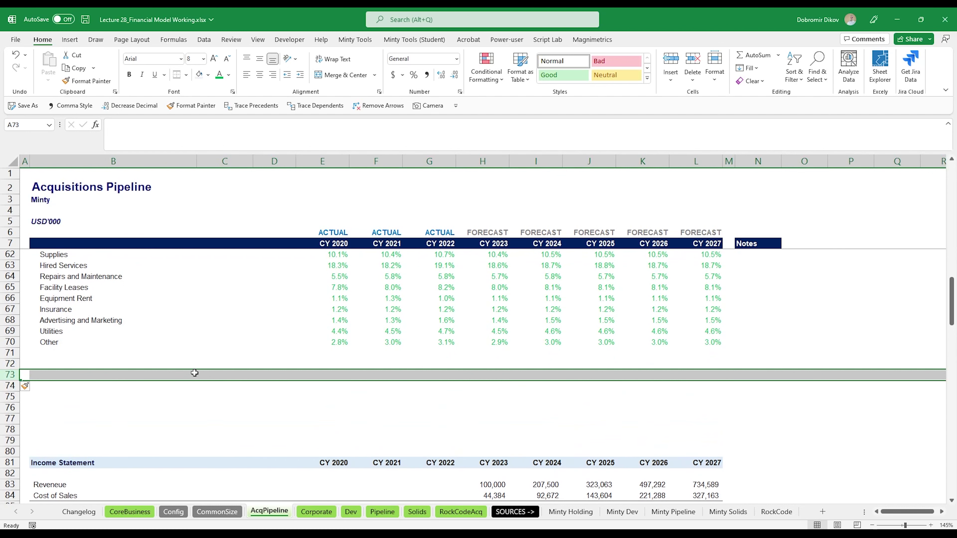
key("ctrl+shift+plus")
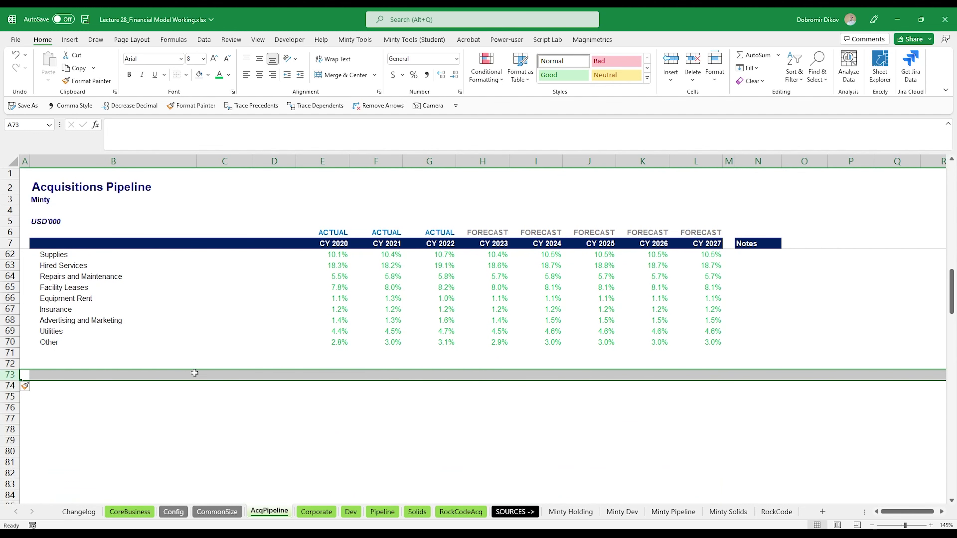
- Copy the gold Ownership Assumptions header band, columns B to L of row 11, into row 72
left_click(193, 364)
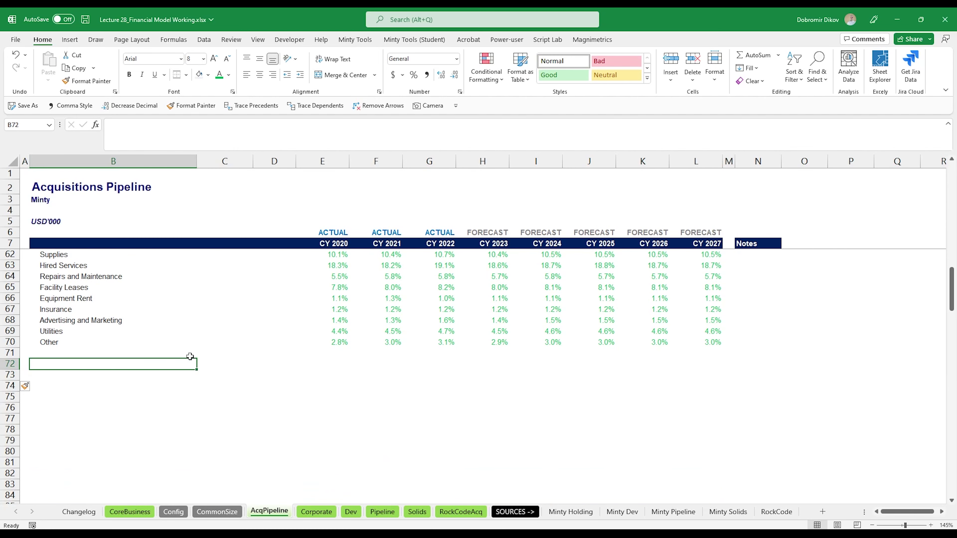
scroll(77, 330, "up", 11)
scroll(77, 330, "up", 7)
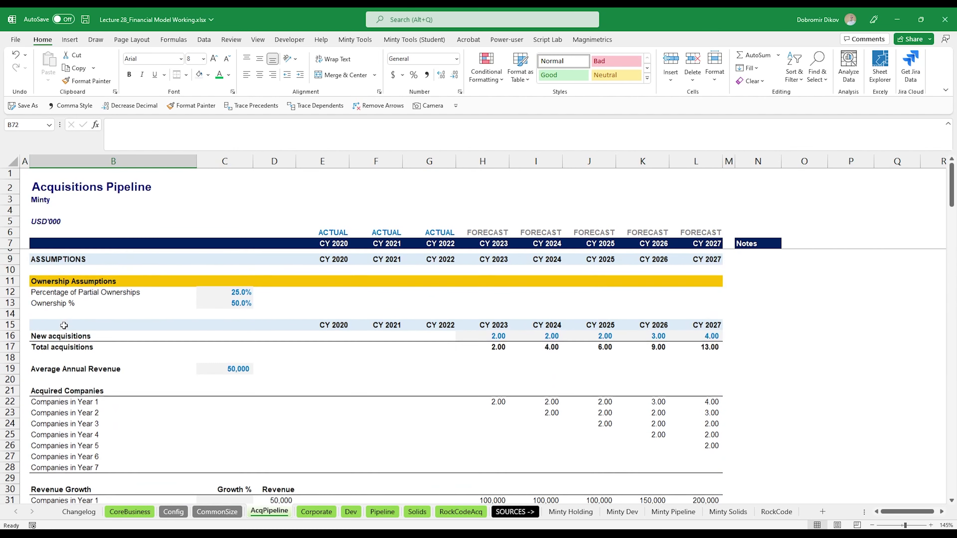
left_click_drag(76, 288, 711, 288)
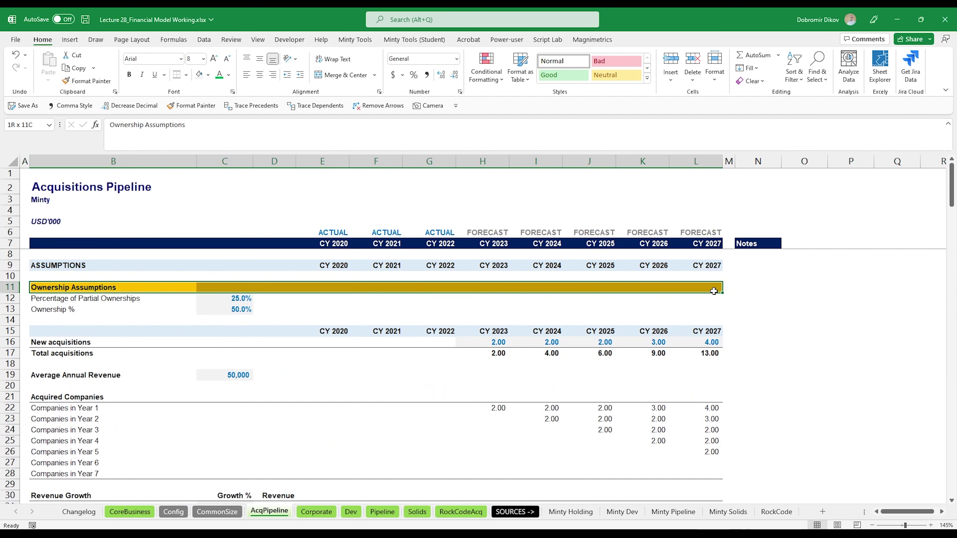
key("ctrl+c")
scroll(2, 327, "down", 2)
scroll(68, 396, "down", 16)
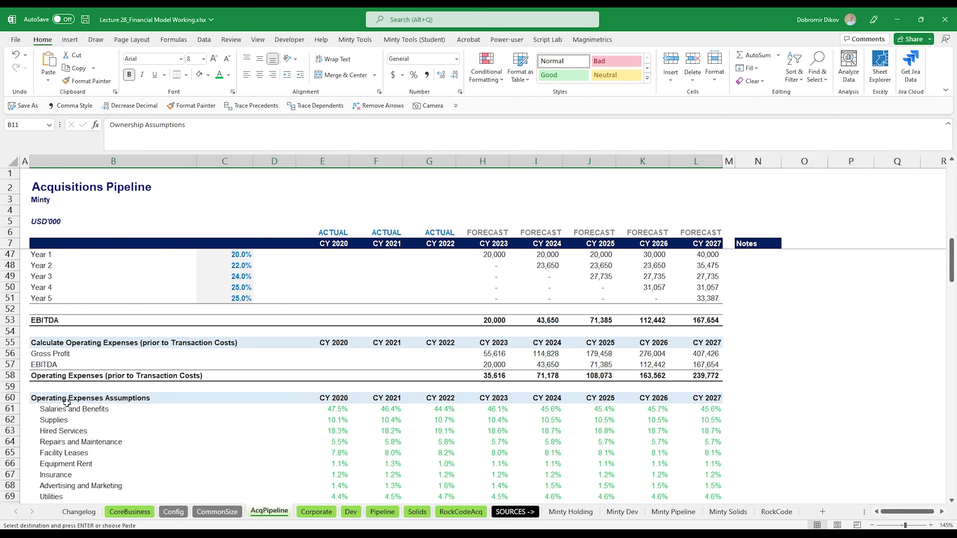
left_click(58, 364)
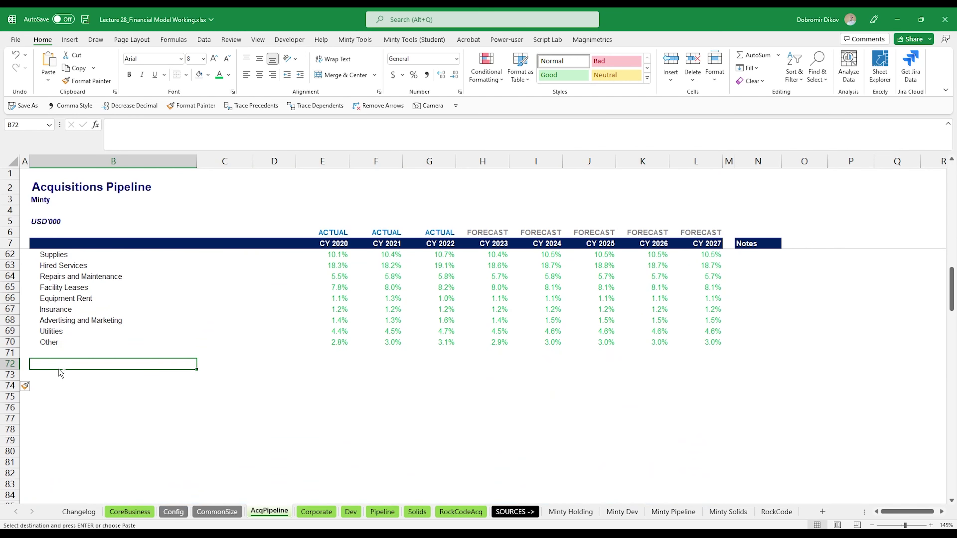
key("ctrl+v")
- Retitle the copied header in B72 as Valuation Assumptions
left_click(63, 366)
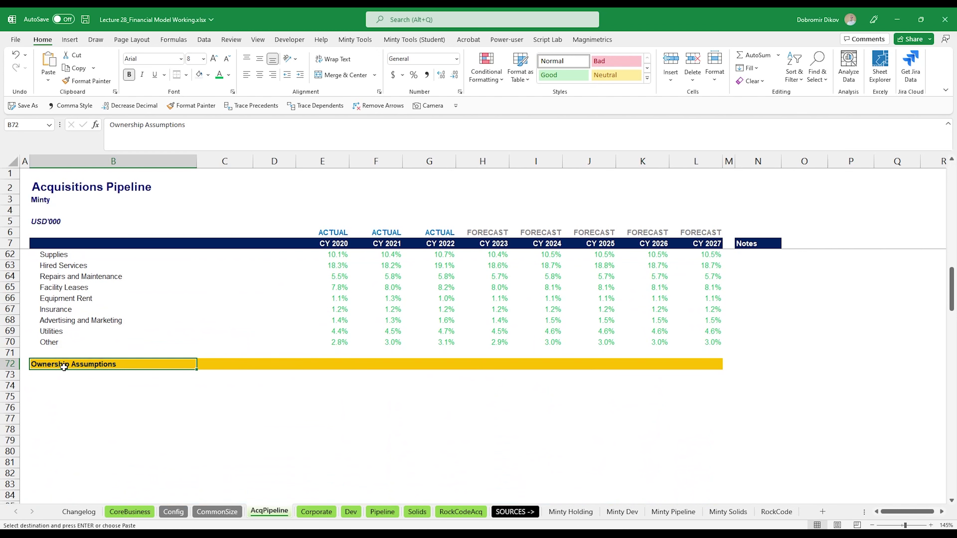
type("Valuation A")
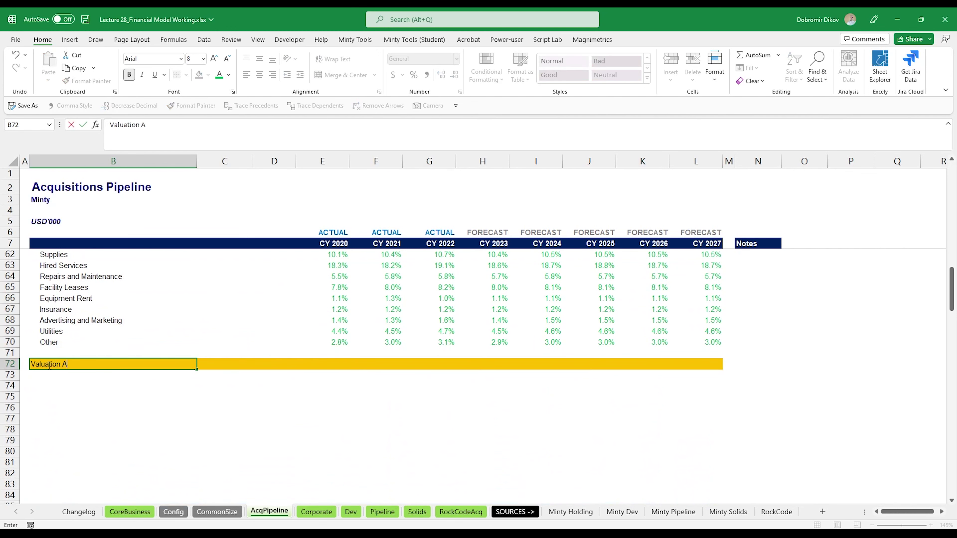
type("ssumptions")
key("Return")
- Enter the subheading Purchase Price in B74 and make it bold
key("Return")
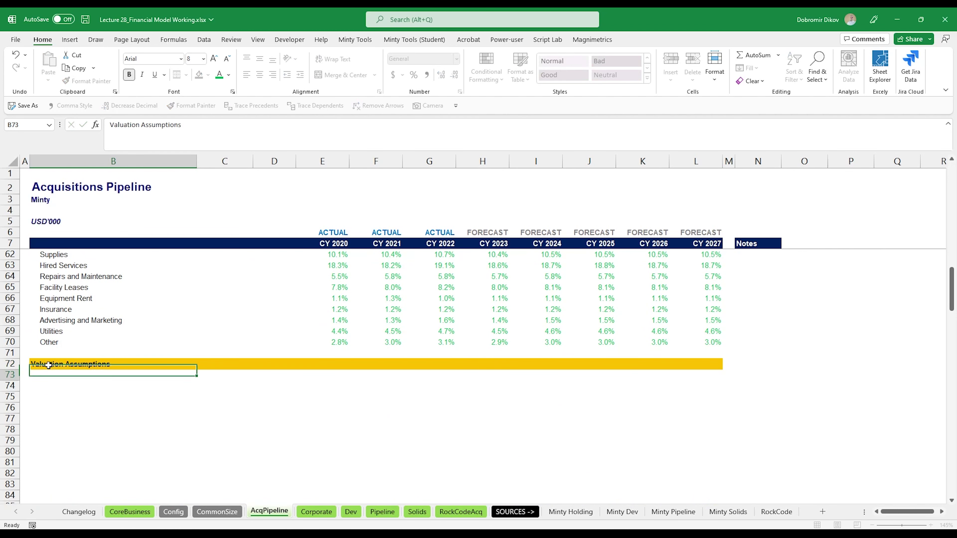
type("Purchase")
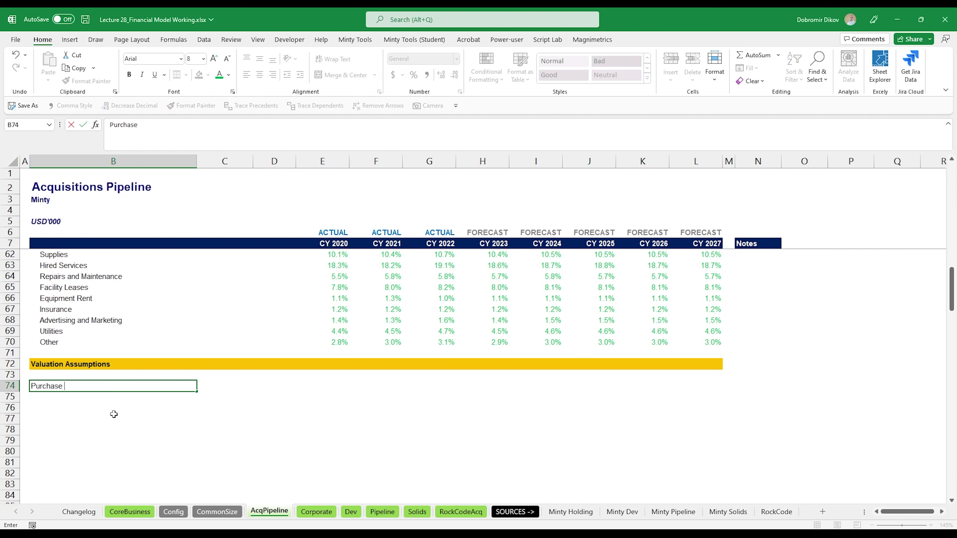
type(" Price")
key("Return")
key("Up")
key("ctrl+b")
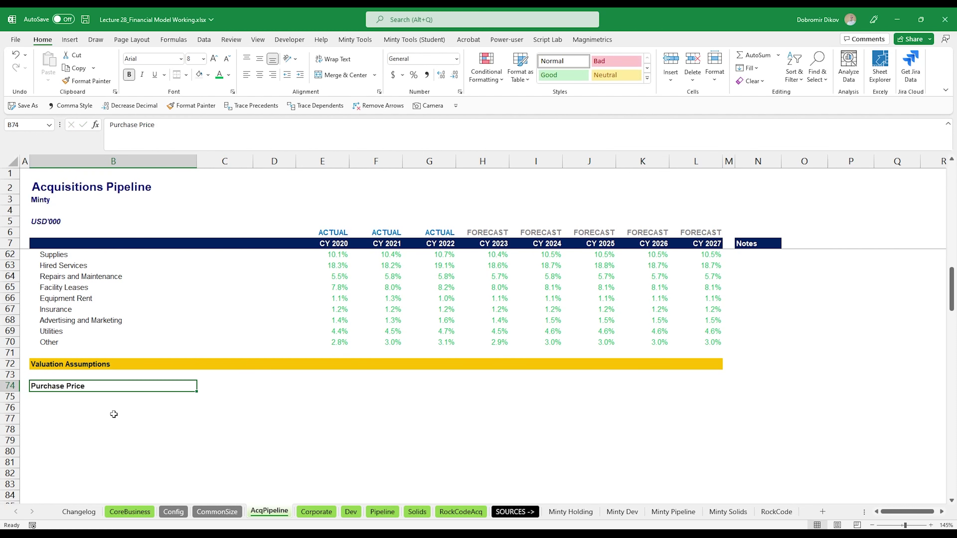
- Enter the row labels Average EBITDA per company, EBITDA Multiple and Purchase Price per company in B75:B77
key("Down")
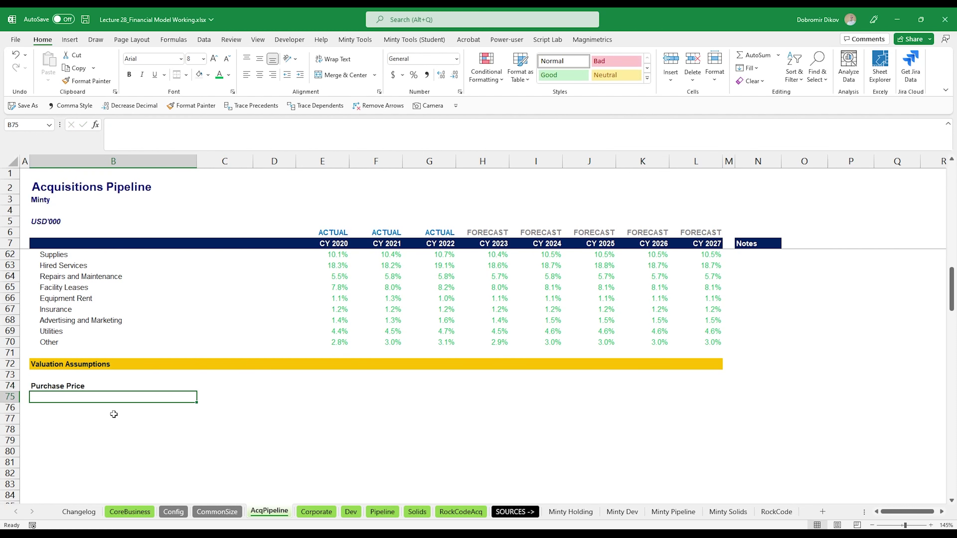
type("Average")
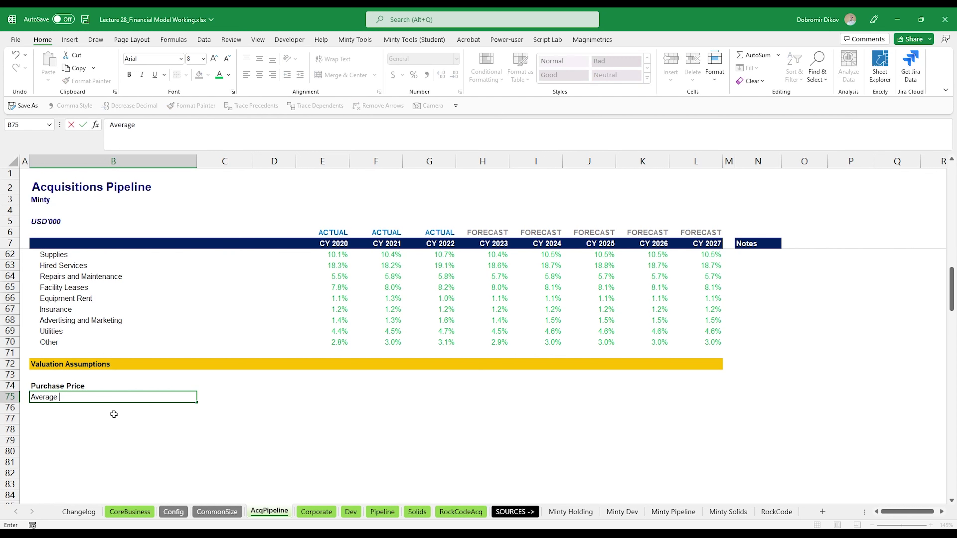
type(" EBITDA per company")
key("Return")
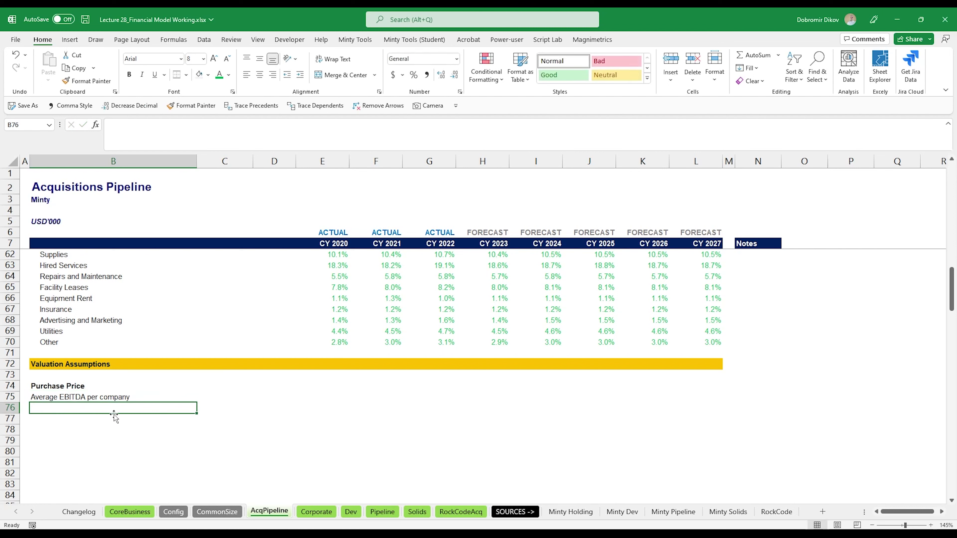
type("EBITDA M")
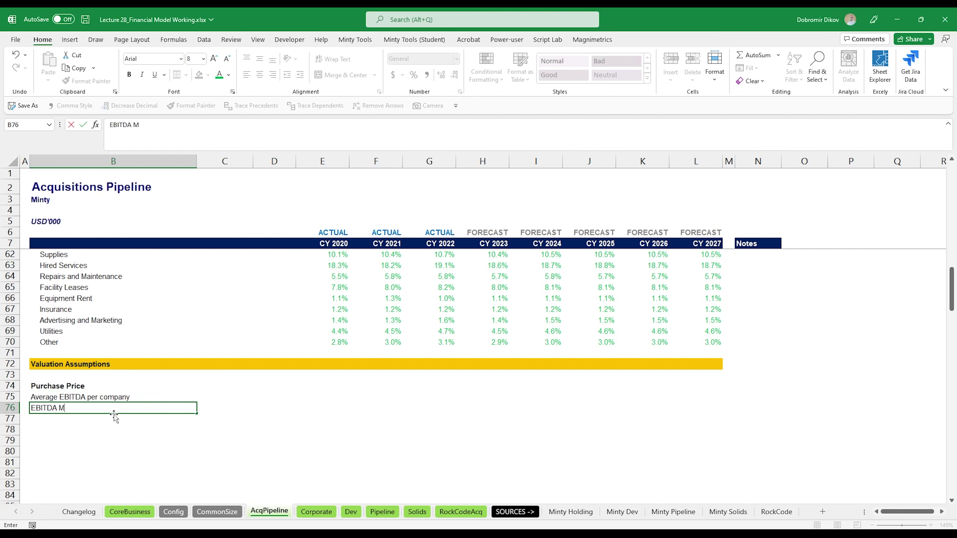
type("ultiple")
key("Return")
type("Pur")
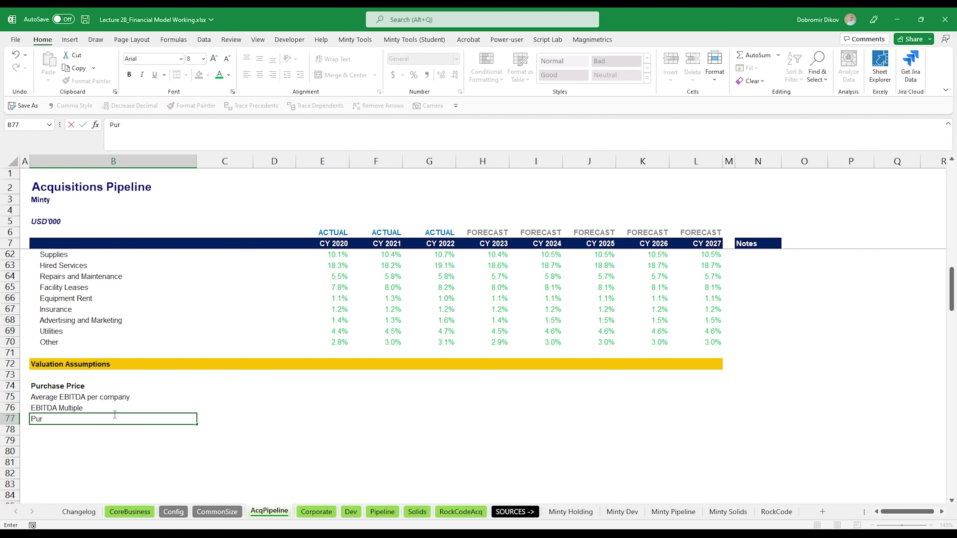
type("chase Price per company")
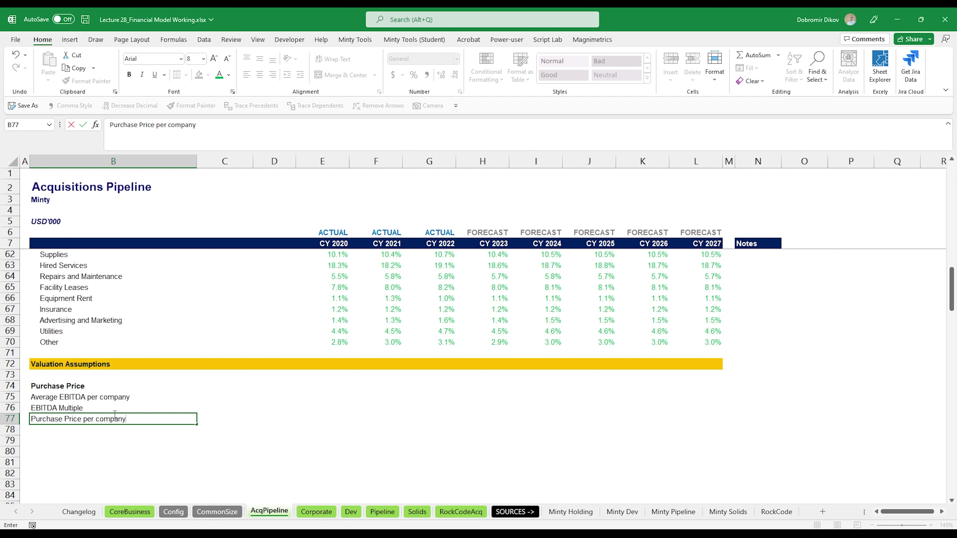
key("Return")
- Enter the row labels Total Purchase Price, Purchase Price adjustment for Partial Ownerships and Total purcahse price in B78:B80
type("Tota")
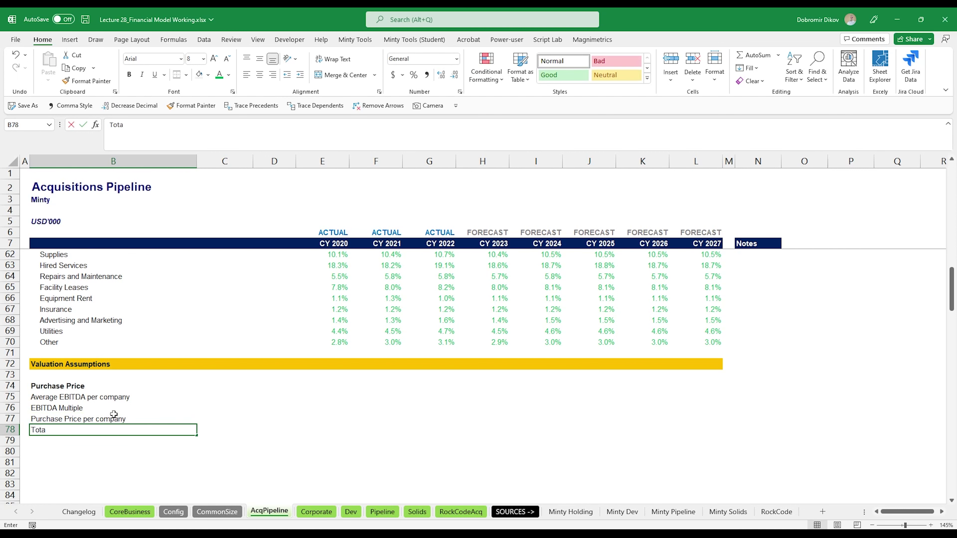
type("l Purchase")
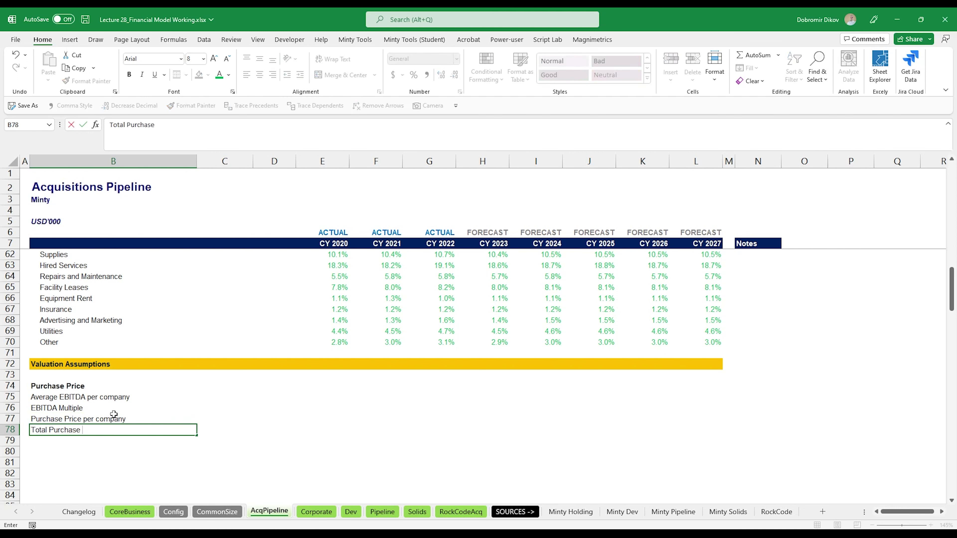
type(" Price")
key("Return")
type("Purchase")
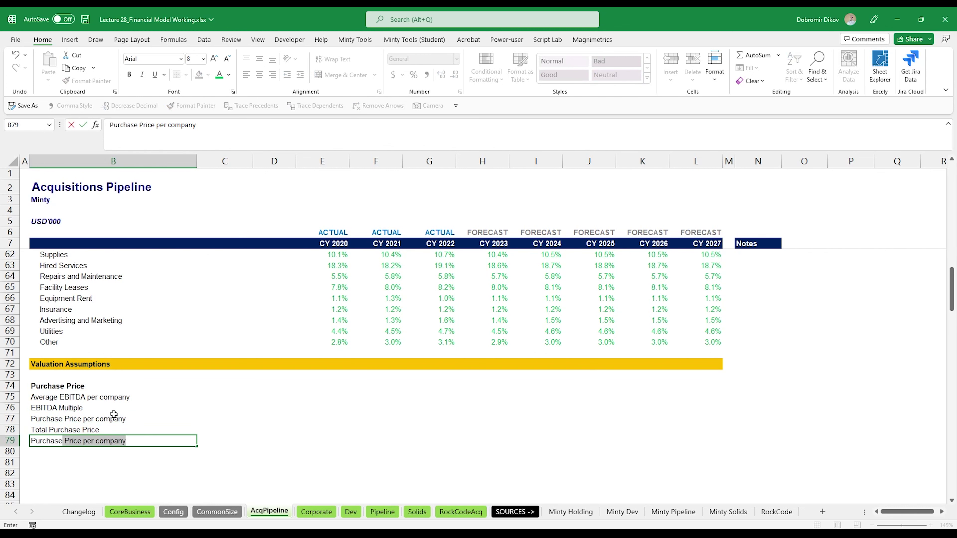
type(" Price adj")
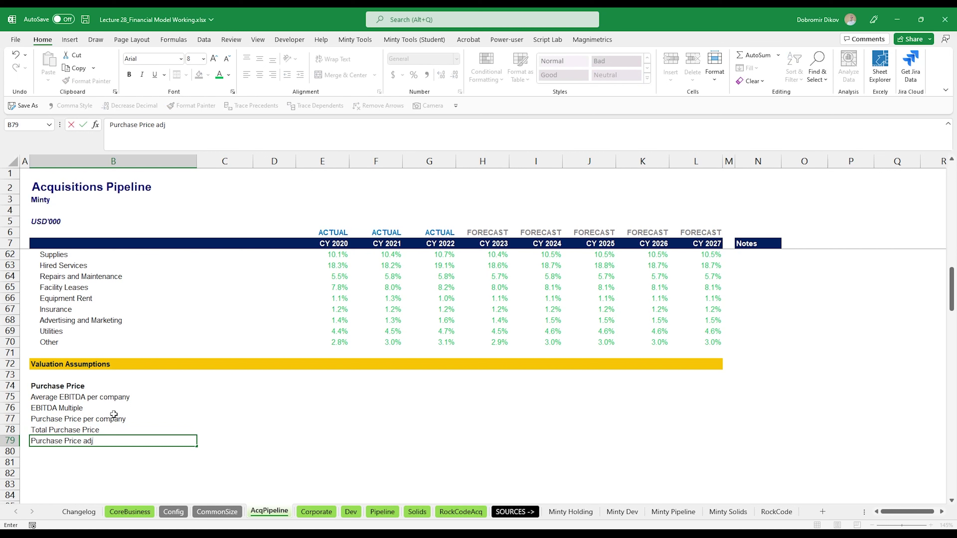
type("ustment for Partial Own")
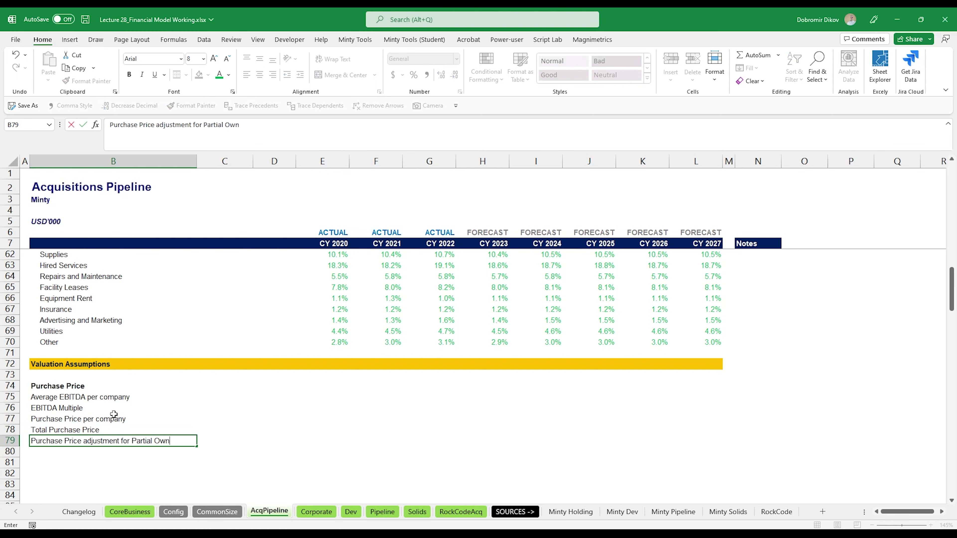
type("erships")
key("Return")
type("Total p")
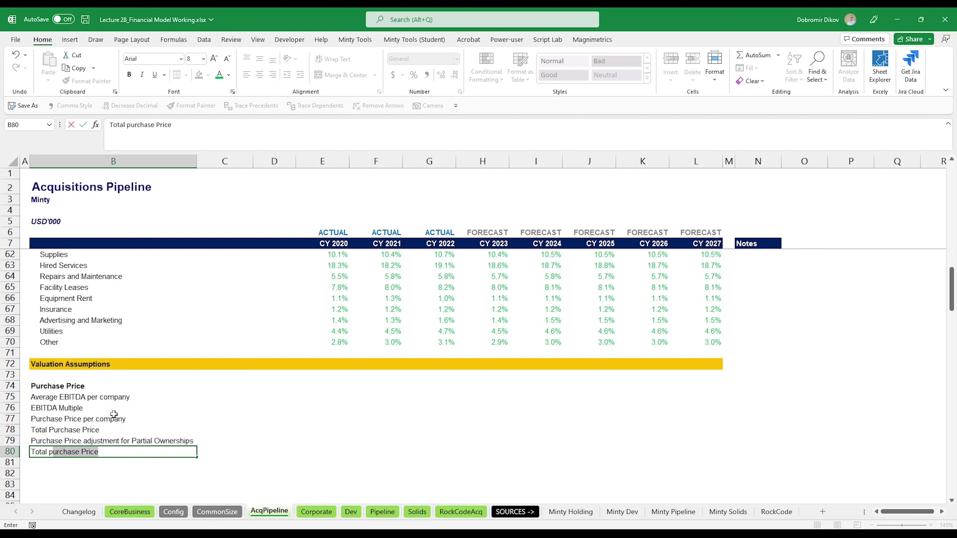
type("urcahse price")
key("Return")
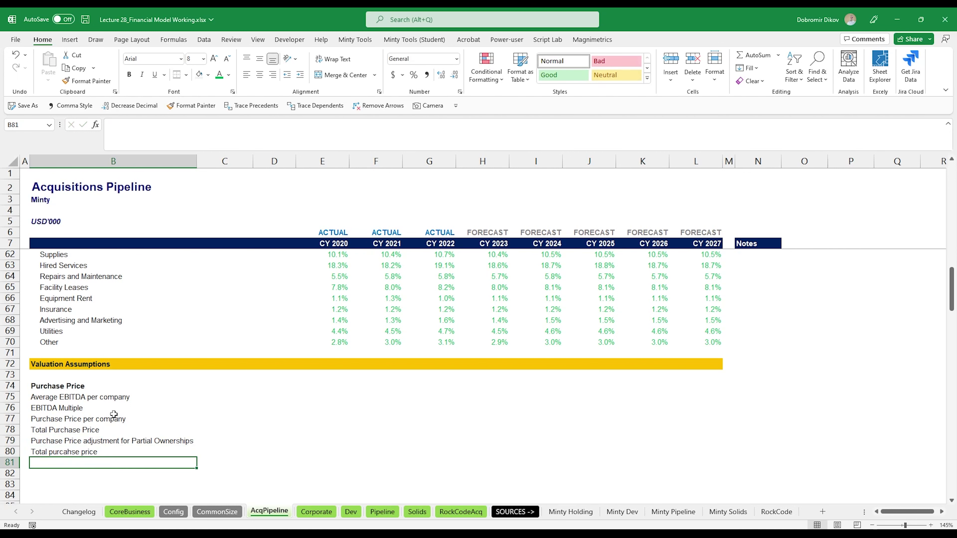
- Format B80:L80 in bold with a light green fill and top and bottom borders, and indent the labels in B75:B80
key("Up")
key("shift+Right")
key("shift+Right")
key("shift+Right")
key("shift+Right")
key("shift+Right")
key("shift+Right")
key("shift+Right")
key("shift+Right")
key("shift+Right")
key("shift+Right")
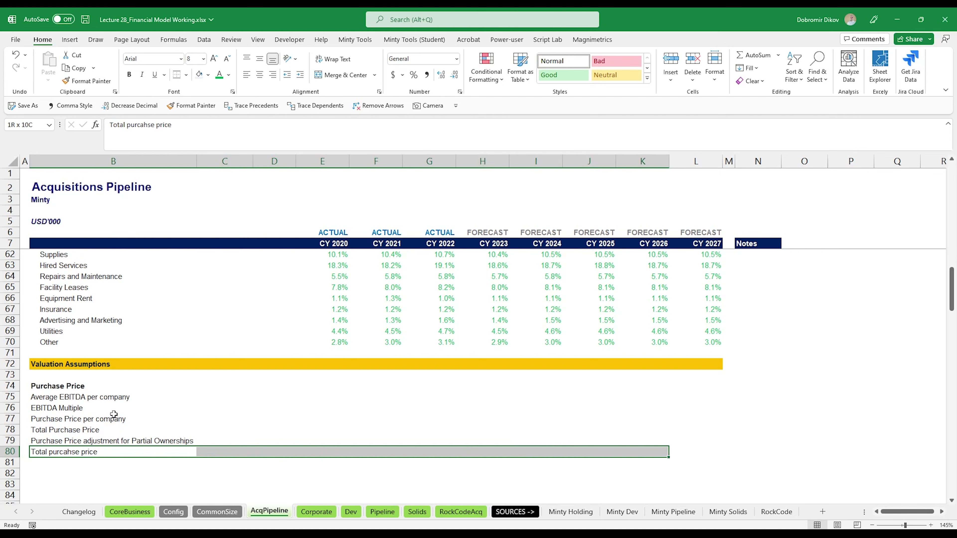
left_click(208, 75)
left_click(274, 112)
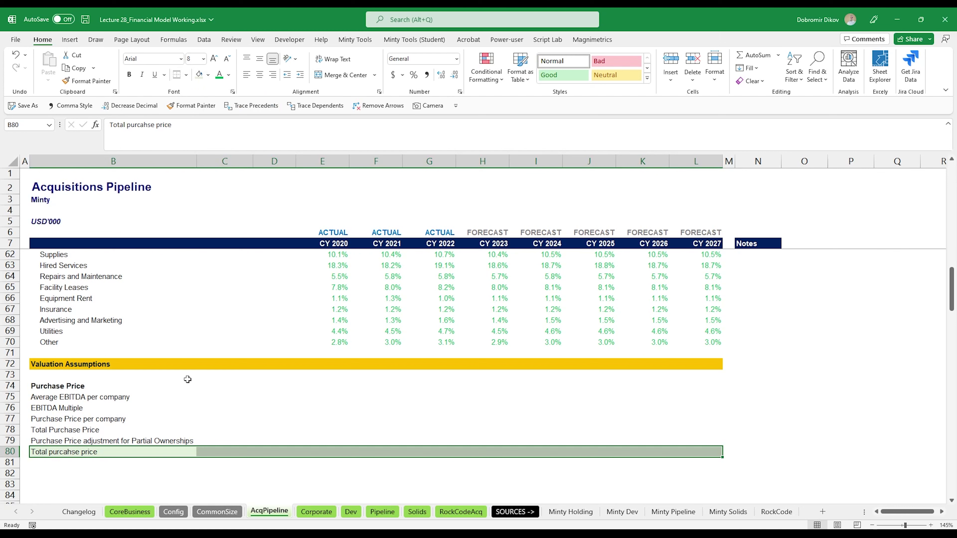
key("ctrl+b")
left_click_drag(75, 397, 81, 451)
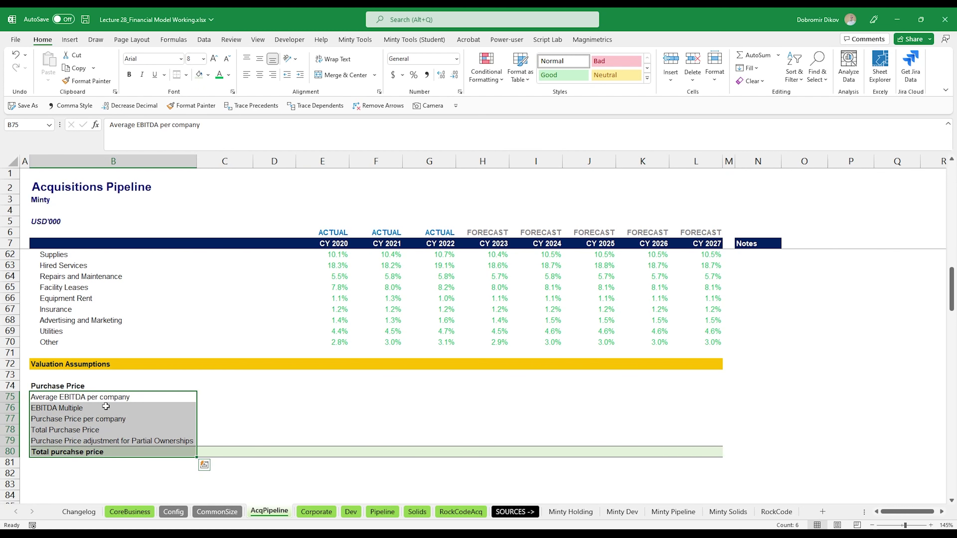
left_click(299, 74)
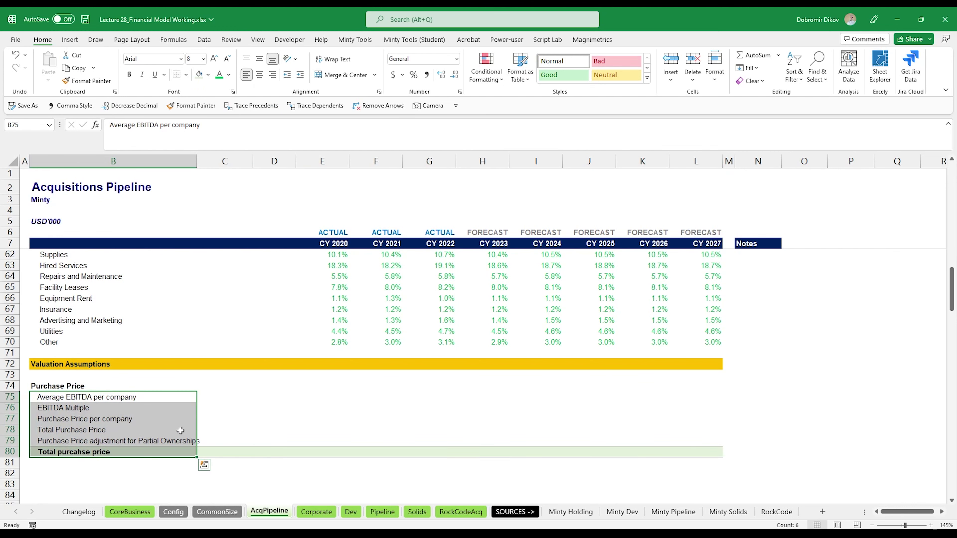
- Enter =IFERROR(H47/H16,0) in H75 to calculate the CY 2023 average EBITDA per company
left_click(480, 401)
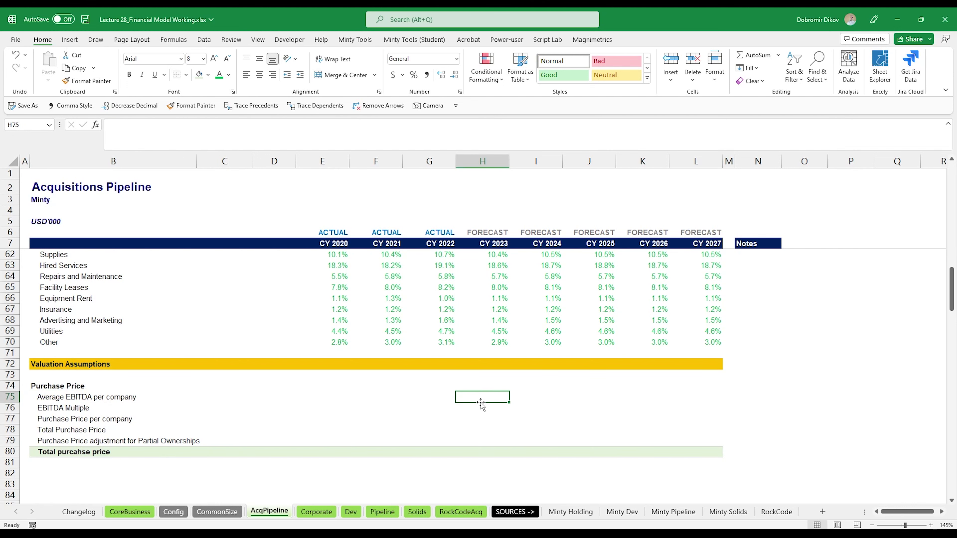
type("=")
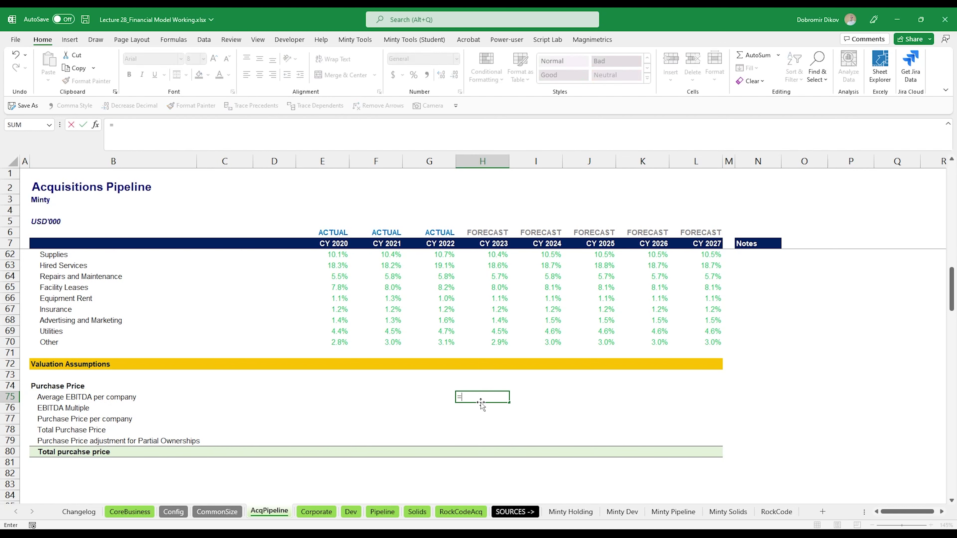
type("IFERROR(")
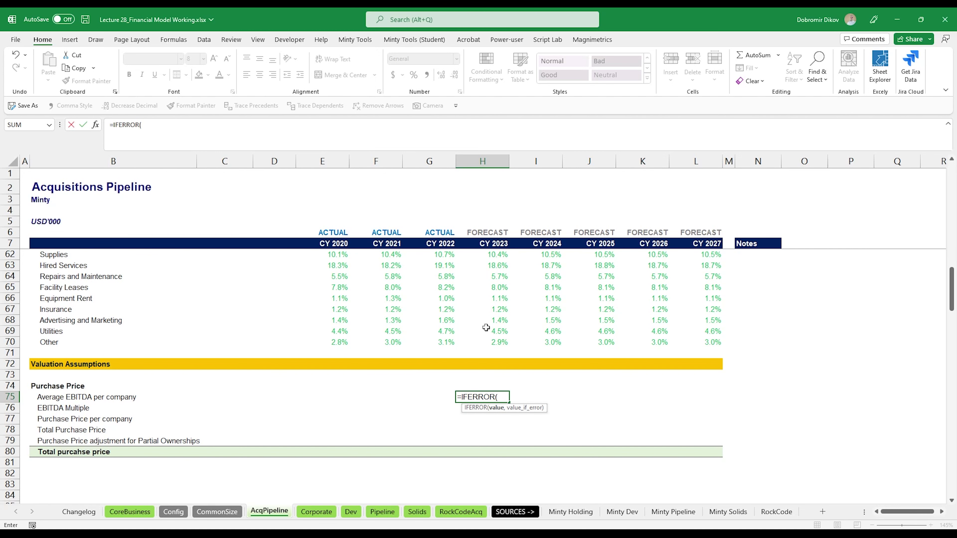
scroll(482, 375, "up", 5)
scroll(483, 375, "up", 3)
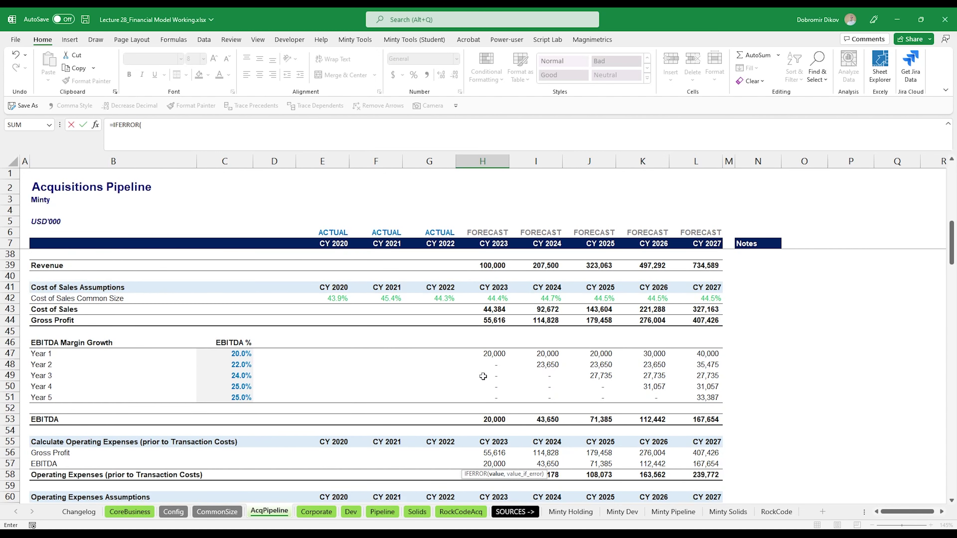
scroll(494, 402, "up", 3)
left_click(486, 386)
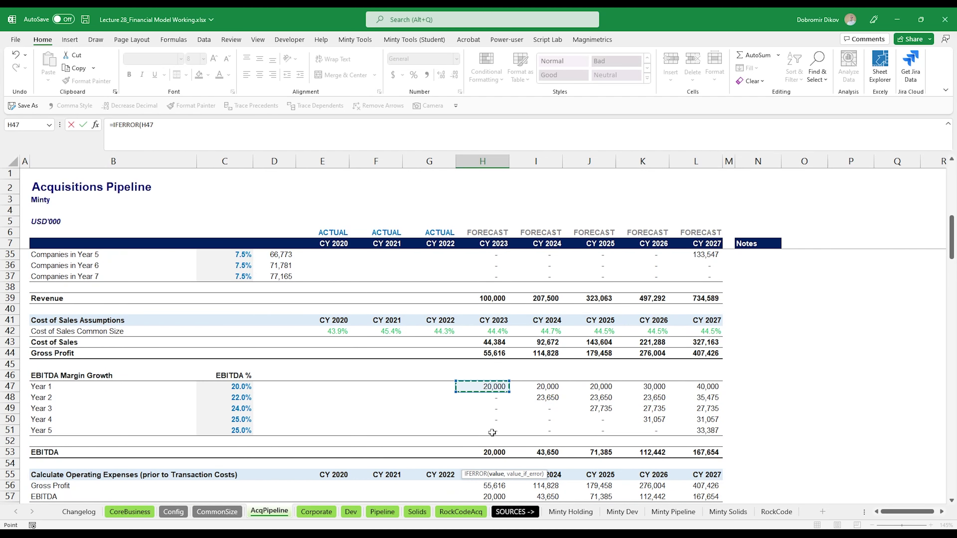
type("/")
scroll(401, 421, "up", 3)
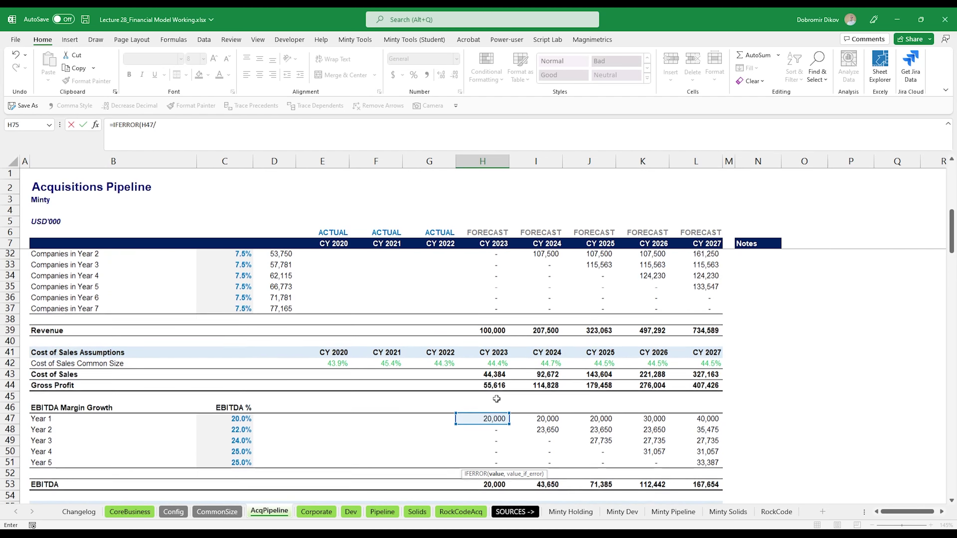
scroll(409, 422, "up", 2)
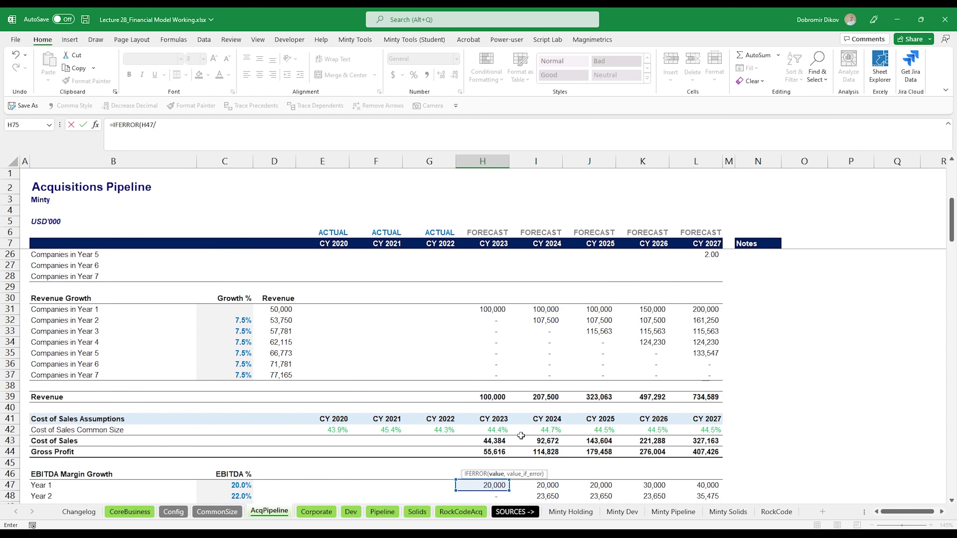
scroll(500, 434, "up", 6)
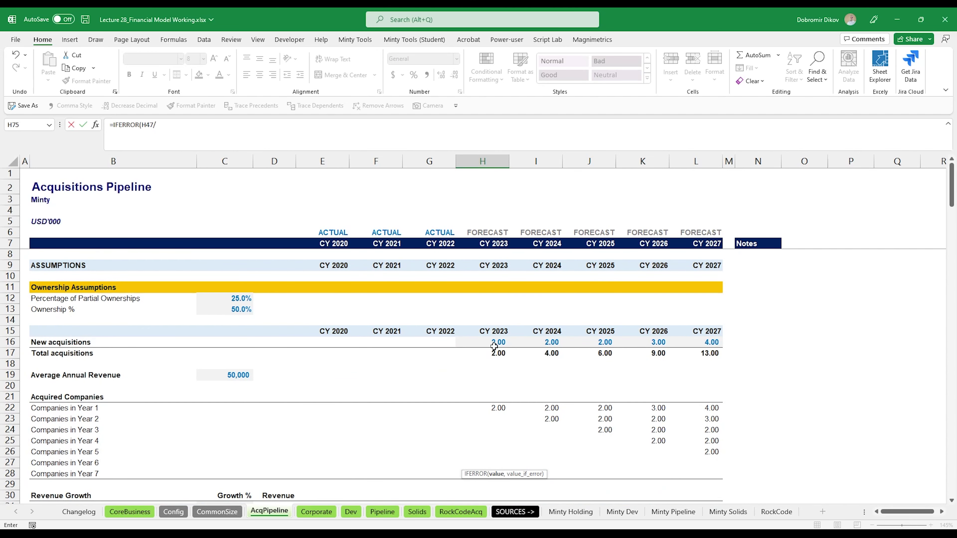
left_click(494, 346)
scroll(504, 426, "down", 9)
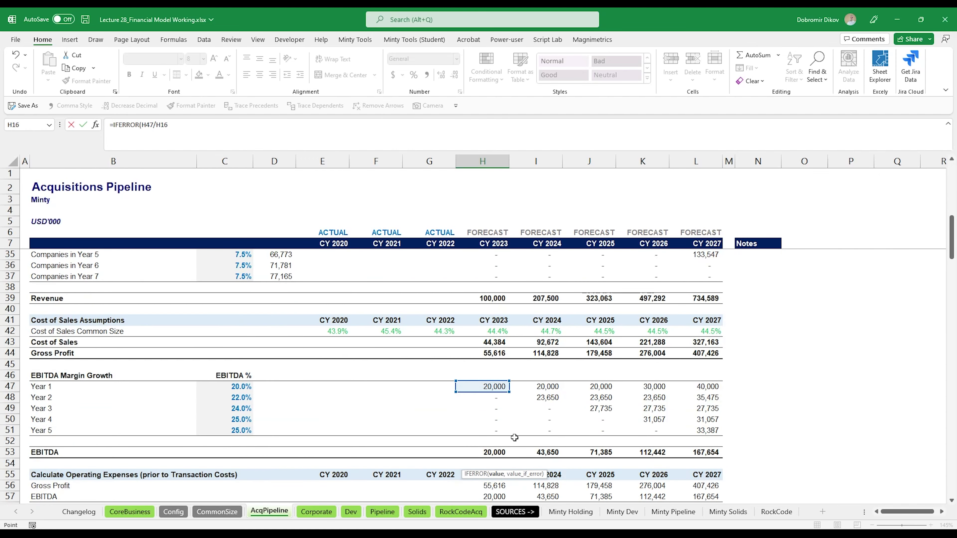
scroll(514, 437, "down", 9)
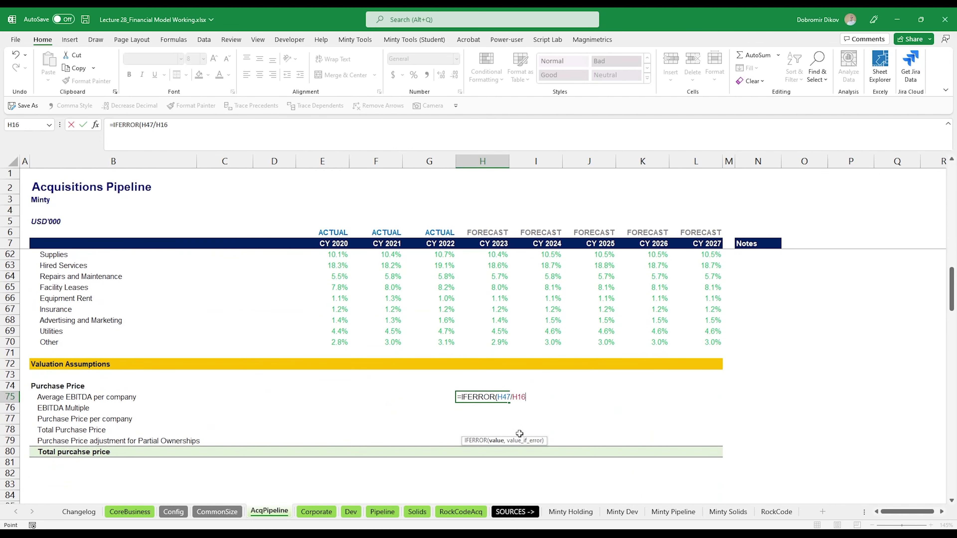
type(",0)")
key("ctrl+Return")
- Fill the average EBITDA formula across H75:L75 and apply the comma style without decimals
key("shift+Right")
key("shift+Right")
key("shift+Right")
key("shift+Right")
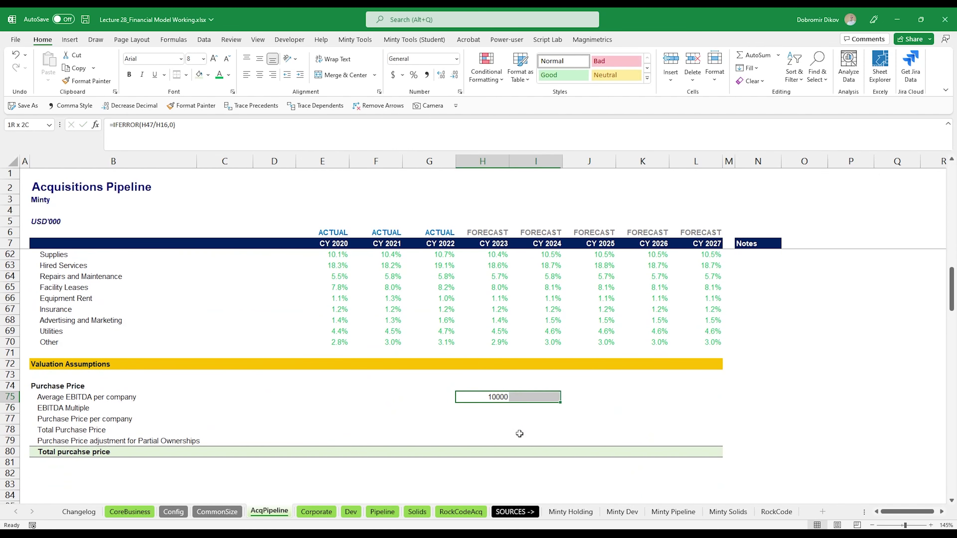
key("ctrl+r")
key("alt+2")
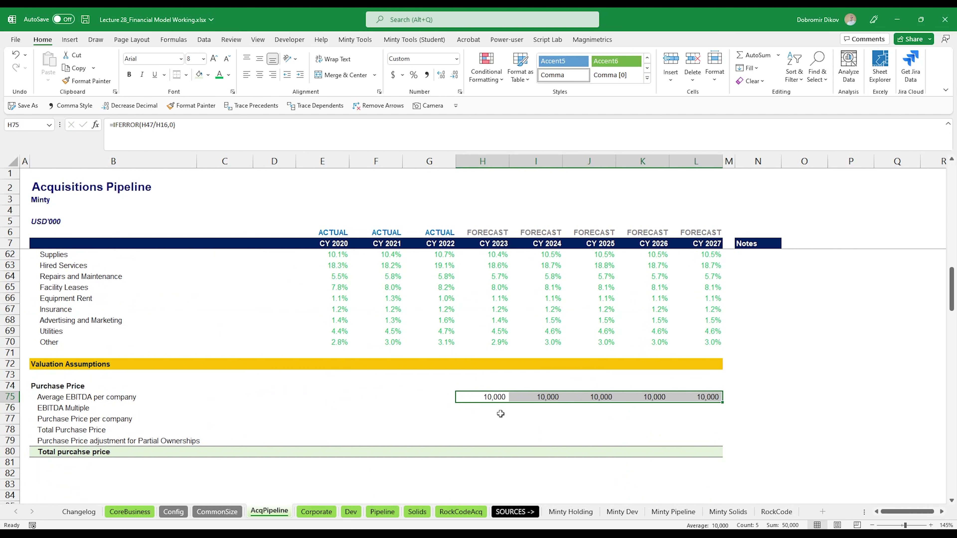
- Format the EBITDA Multiple input cells H76:L76 with a light grey fill and bold blue font
left_click(492, 410)
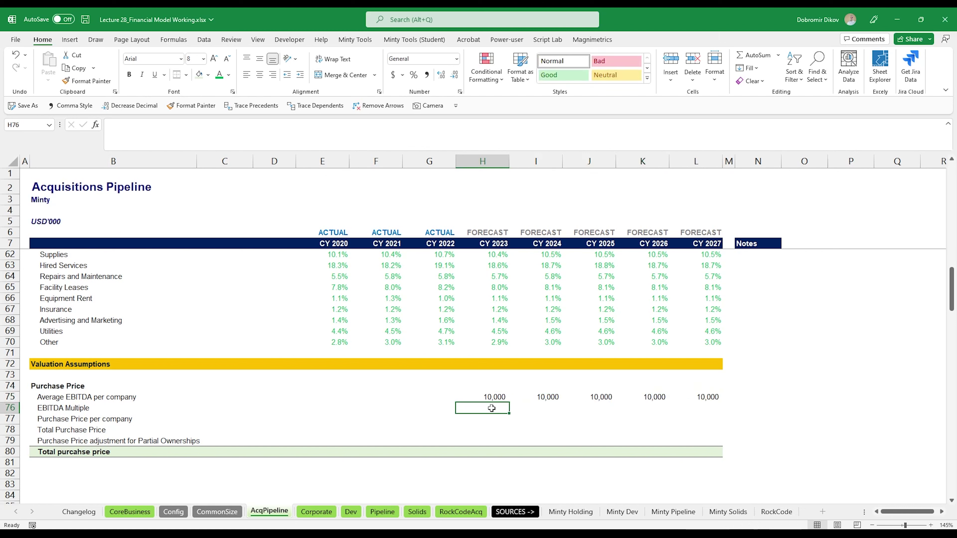
left_click_drag(721, 408, 502, 408)
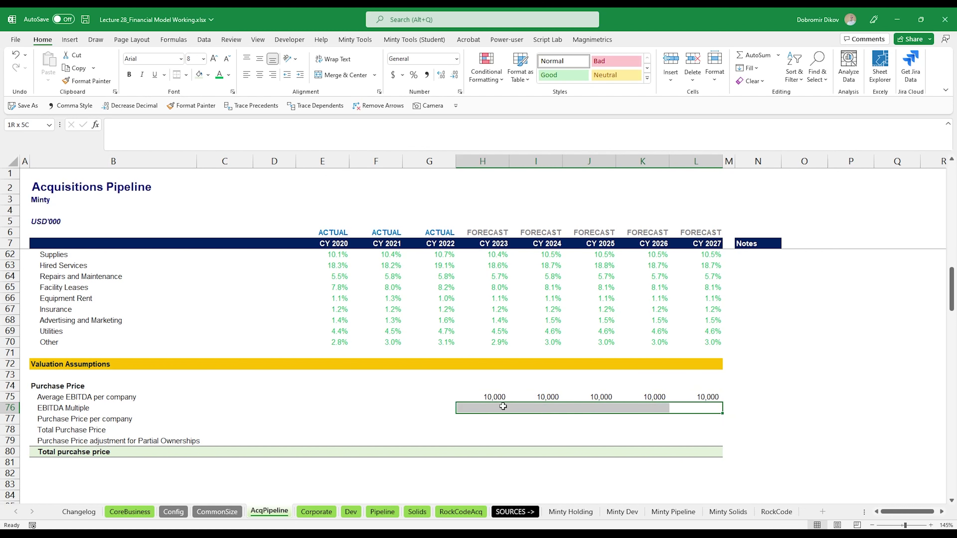
left_click(208, 75)
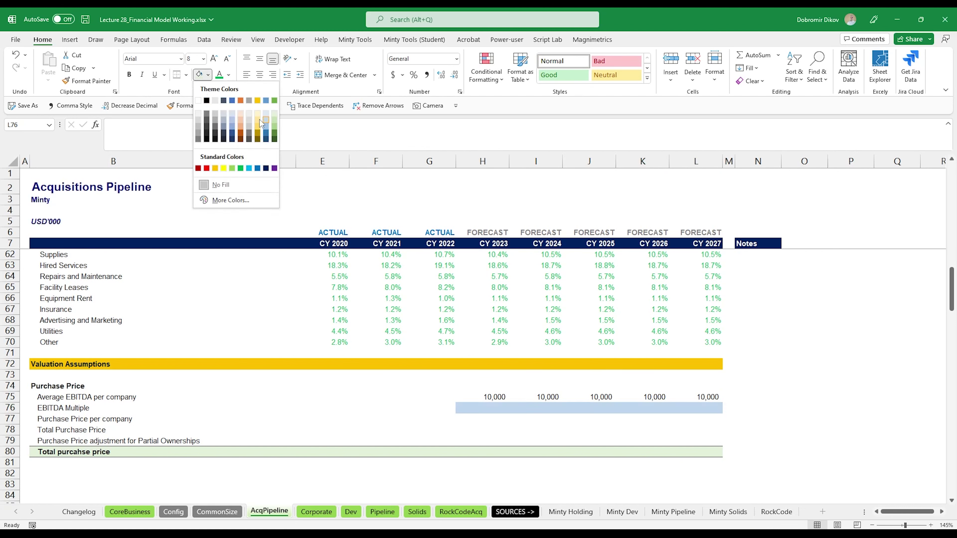
left_click(228, 75)
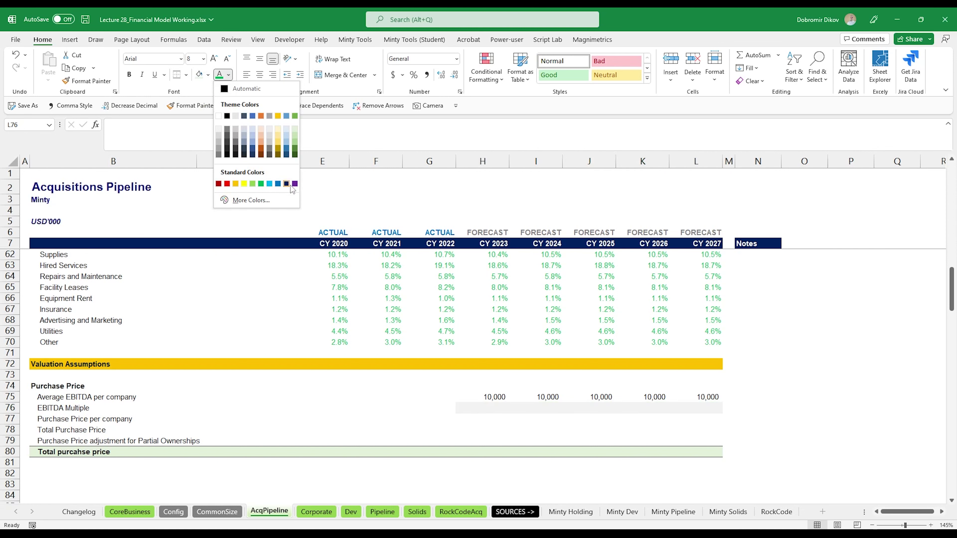
left_click(278, 184)
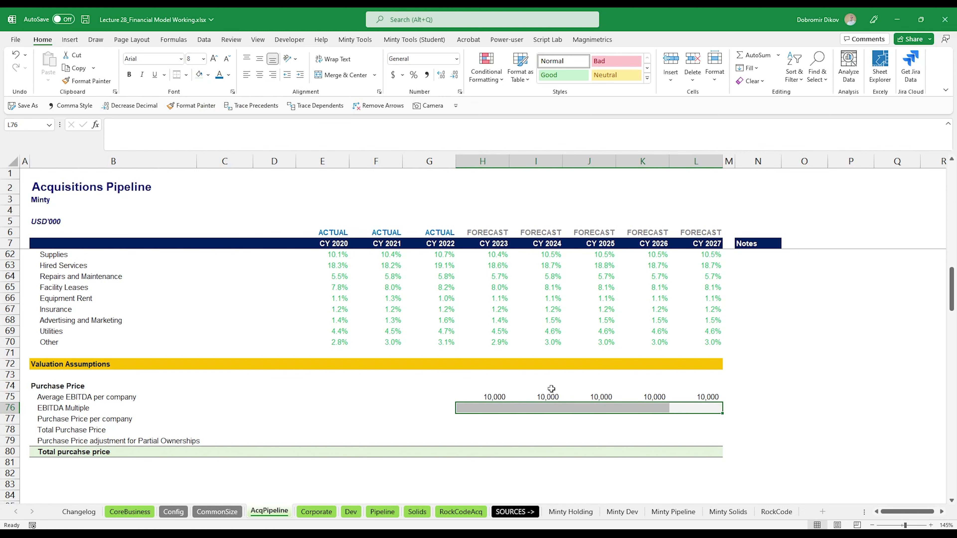
key("ctrl+b")
- Enter 6 as the EBITDA multiple in every cell of H76:L76 and select the range again
type("6")
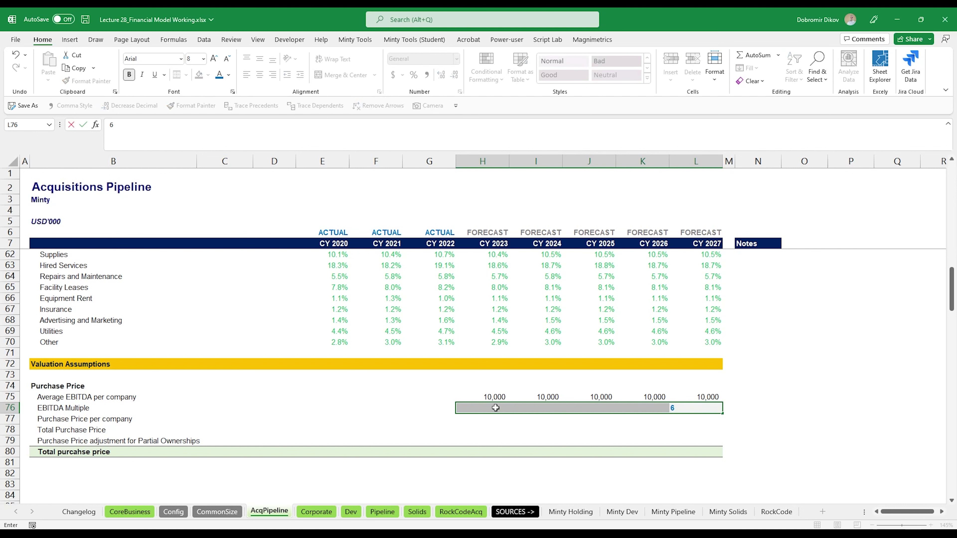
key("ctrl+Return")
left_click(495, 407)
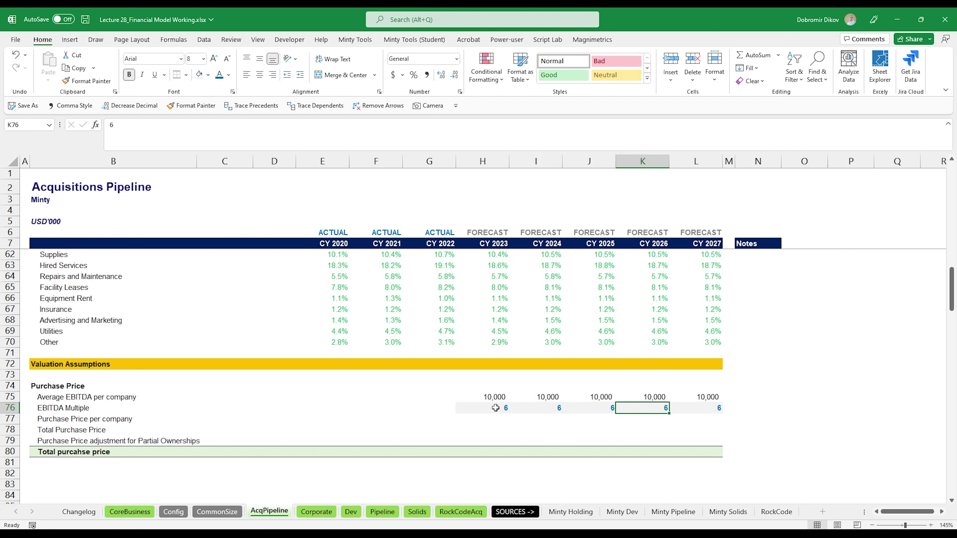
key("ctrl+shift+Right")
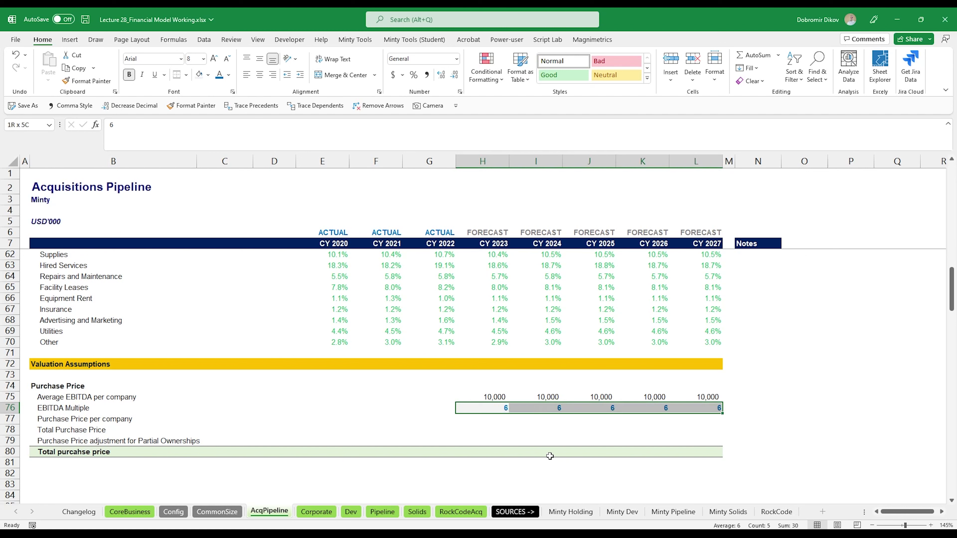
key("ctrl+1")
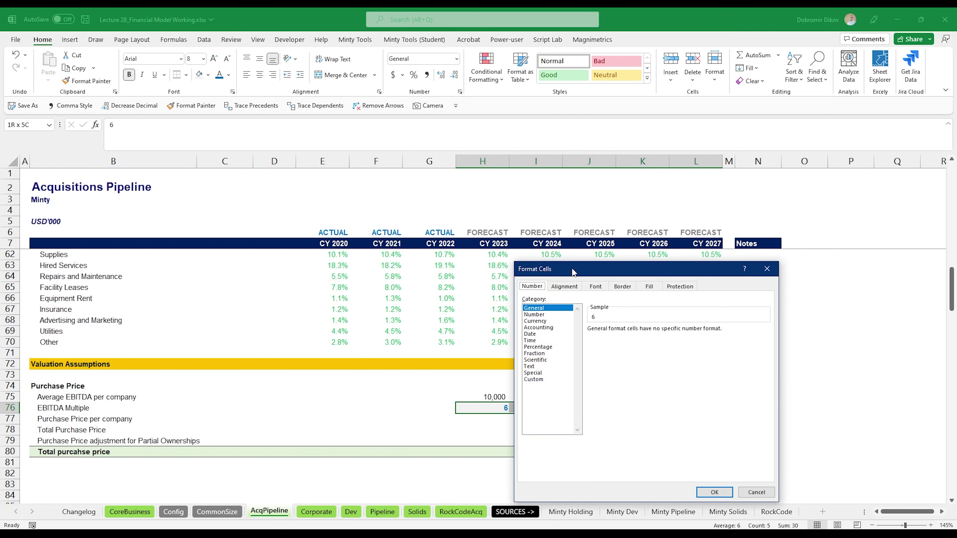
left_click_drag(570, 263, 611, 184)
left_click(796, 406)
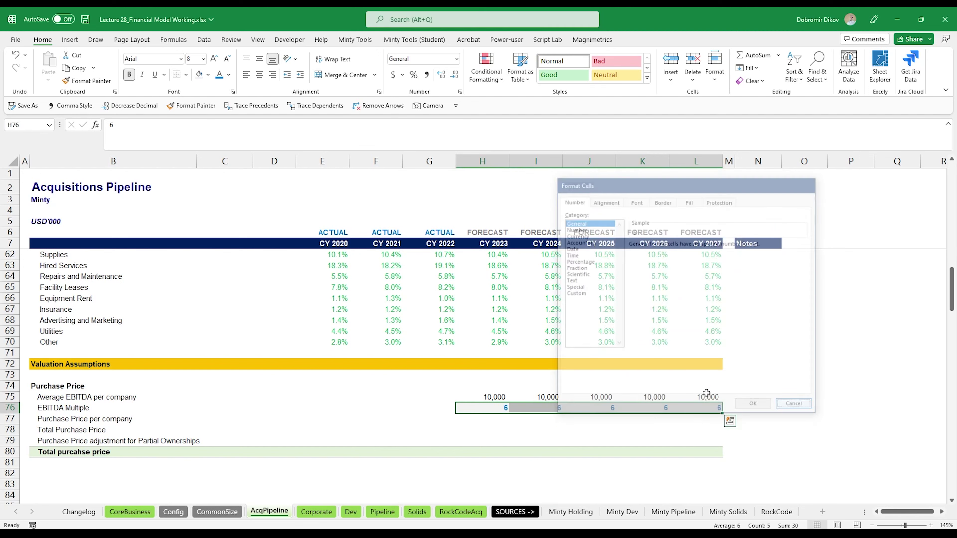
- Apply the custom number format 0.00 "x" to the EBITDA multiples in H76:L76
right_click(526, 410)
left_click(563, 358)
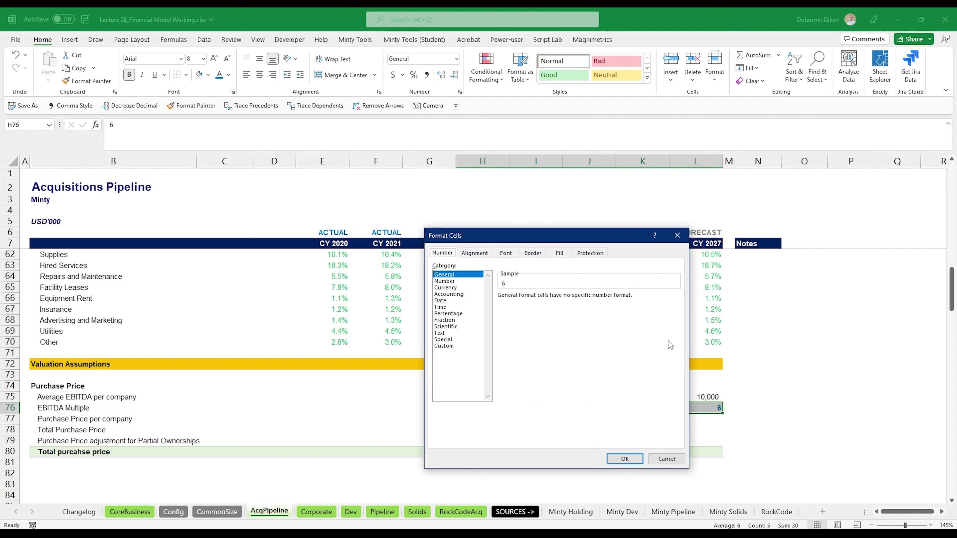
left_click(597, 274)
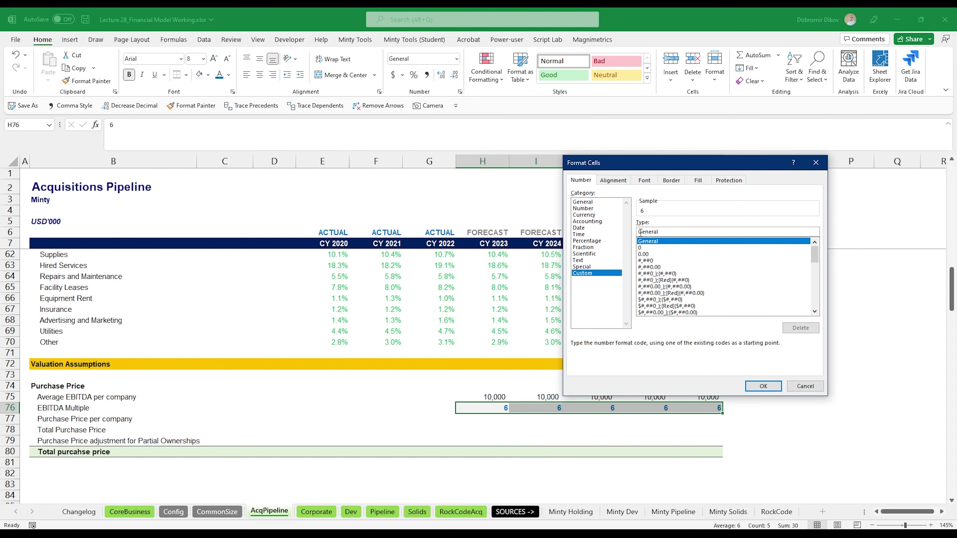
left_click(647, 255)
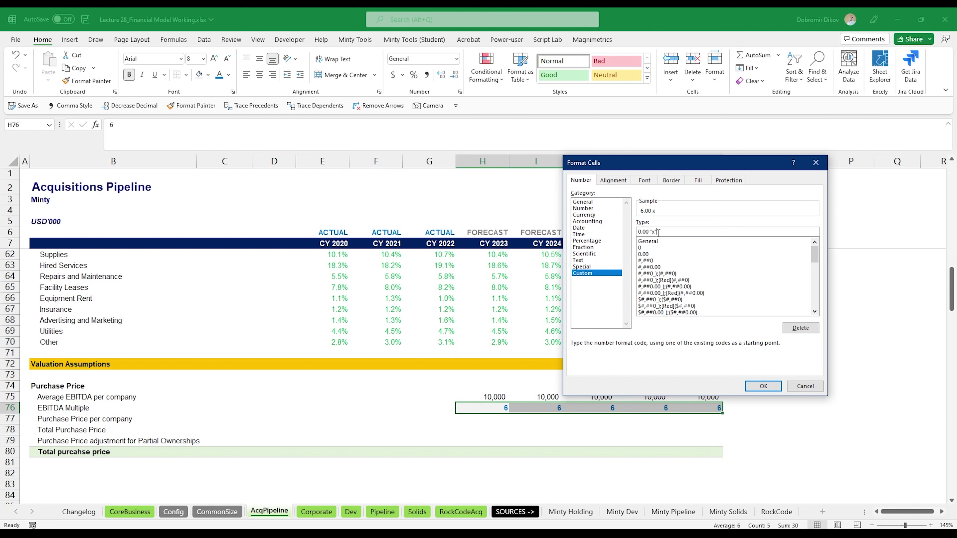
key("Return")
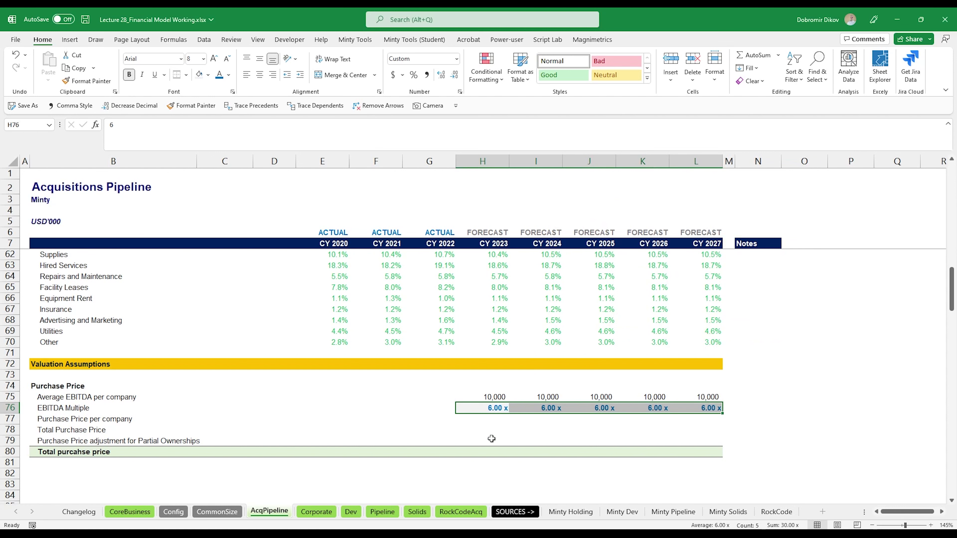
- Enter =H75*H76 in H77 to calculate the CY 2023 purchase price per company
left_click(486, 419)
type("=")
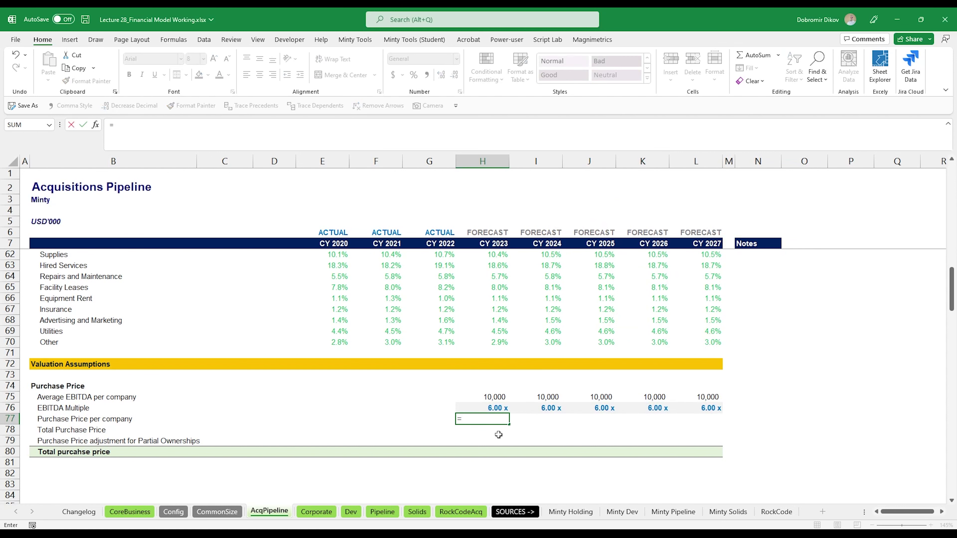
key("Up")
key("Up")
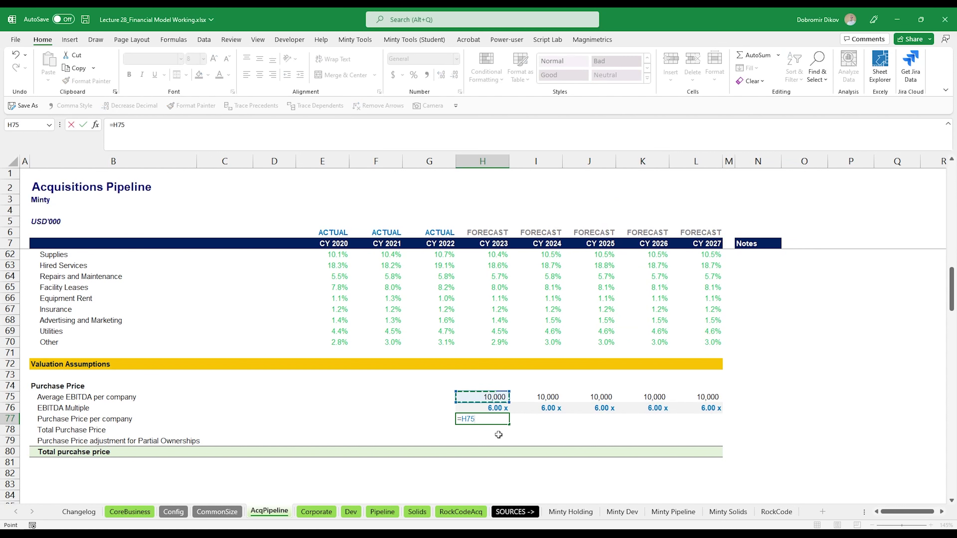
type("*")
key("Up")
key("Return")
key("Up")
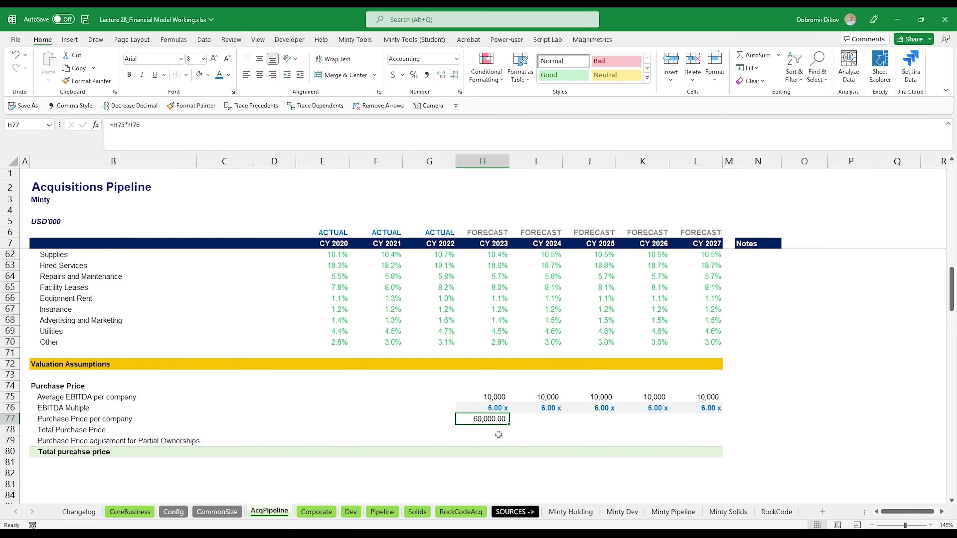
- Apply the comma style without decimals to H77 and fill its formula across to L77
key("alt+2")
key("alt+3")
key("alt+3")
key("shift+Right")
key("shift+Right")
key("shift+Right")
key("shift+Right")
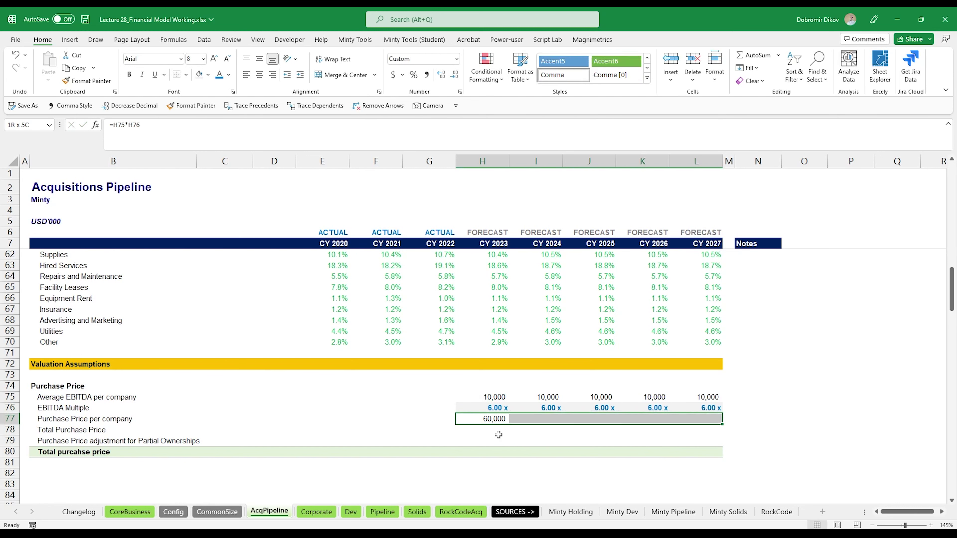
key("ctrl+r")
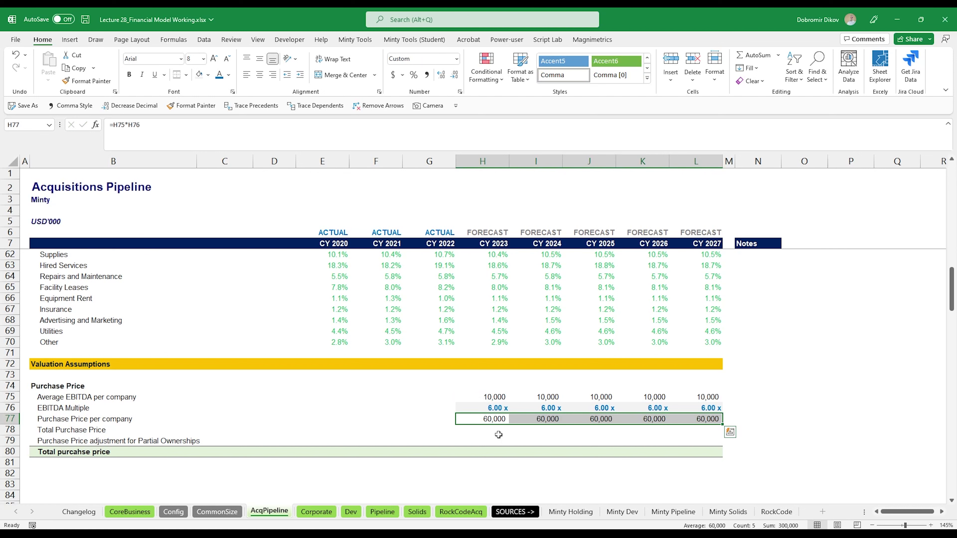
- Set the CY 2026 EBITDA multiple in K76 to 7
key("Up")
key("Right")
key("Right")
key("Right")
key("Left")
key("Left")
key("Left")
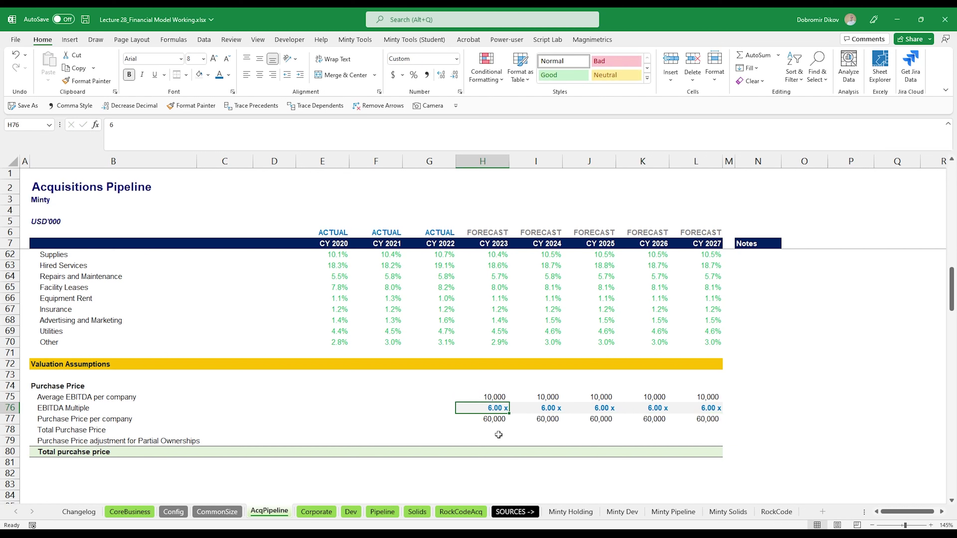
key("Right")
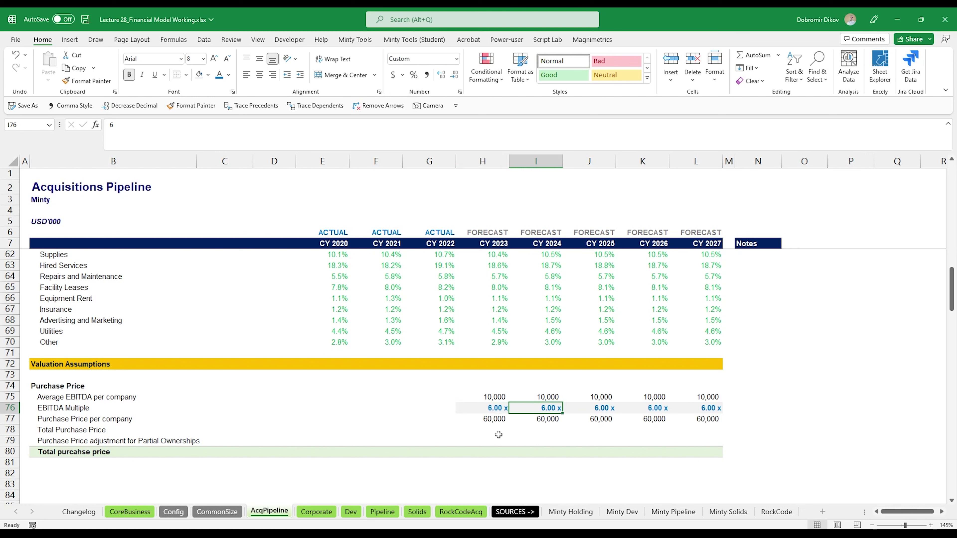
key("Right")
key("Left")
key("Right")
key("Right")
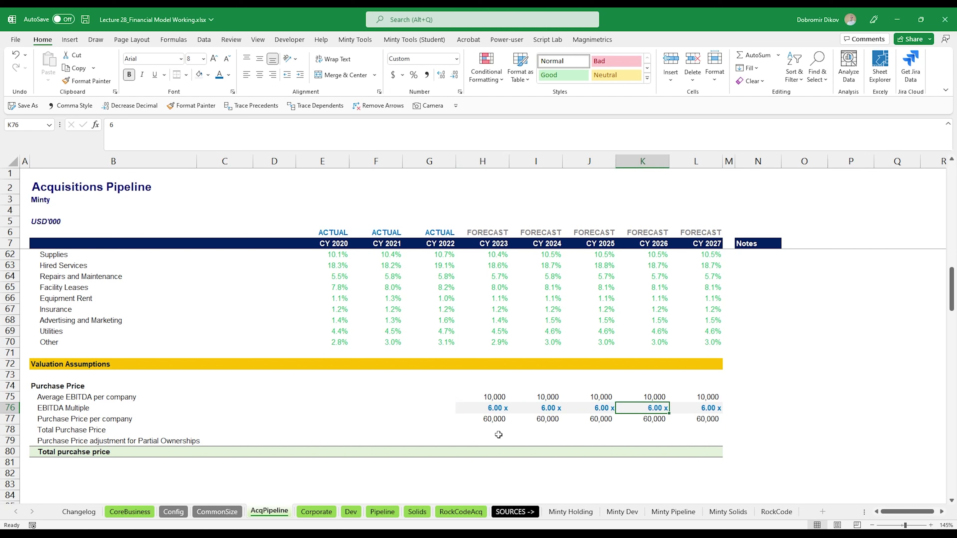
type("7")
key("Right")
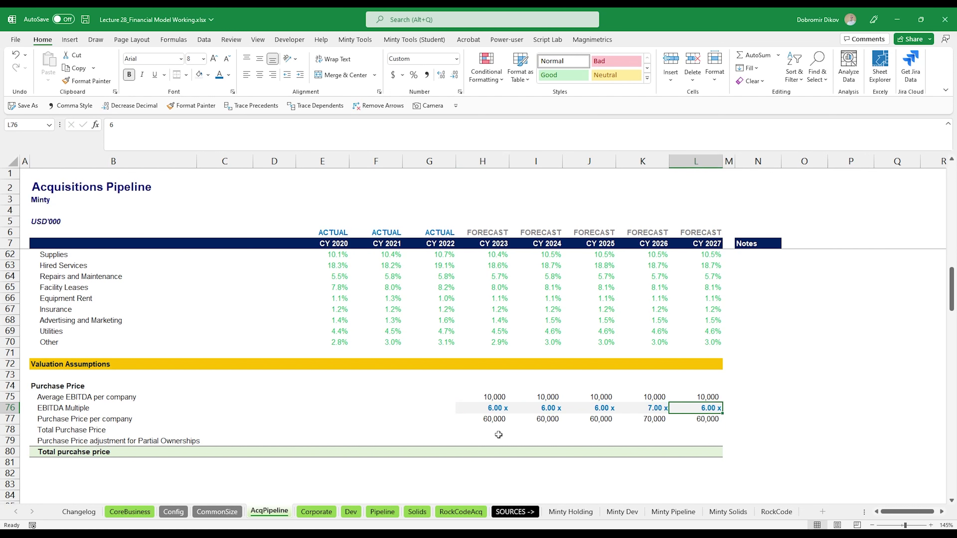
- Set the CY 2027 EBITDA multiple in L76 to 8
type("8")
key("Return")
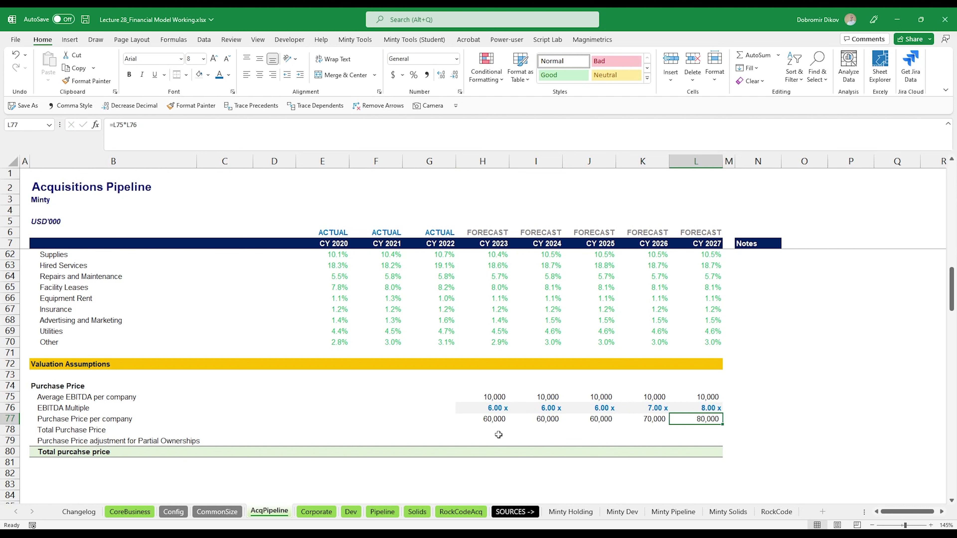
- Enter =H77*H16 in H78 to calculate the CY 2023 total purchase price from the number of new acquisitions
key("Left")
key("Left")
key("Left")
key("Left")
key("Left")
key("Right")
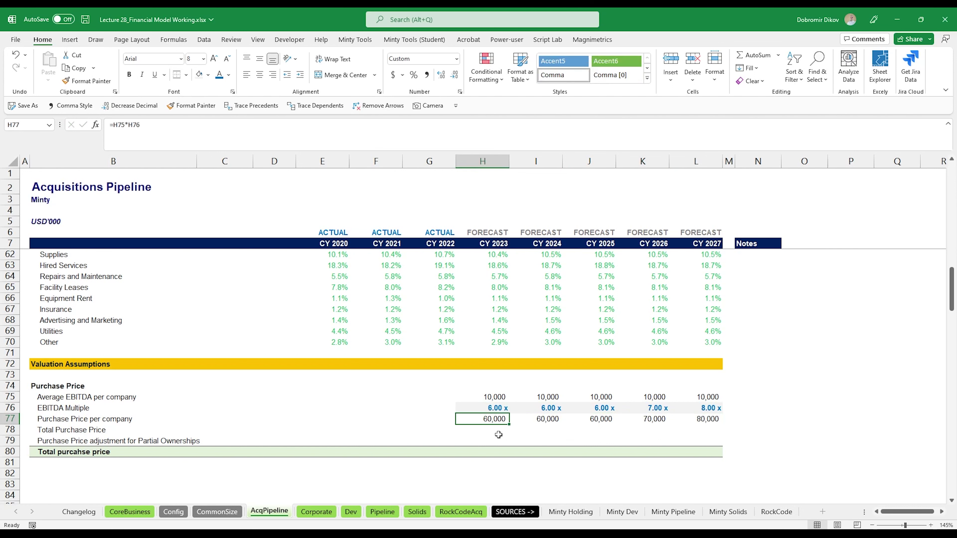
key("Down")
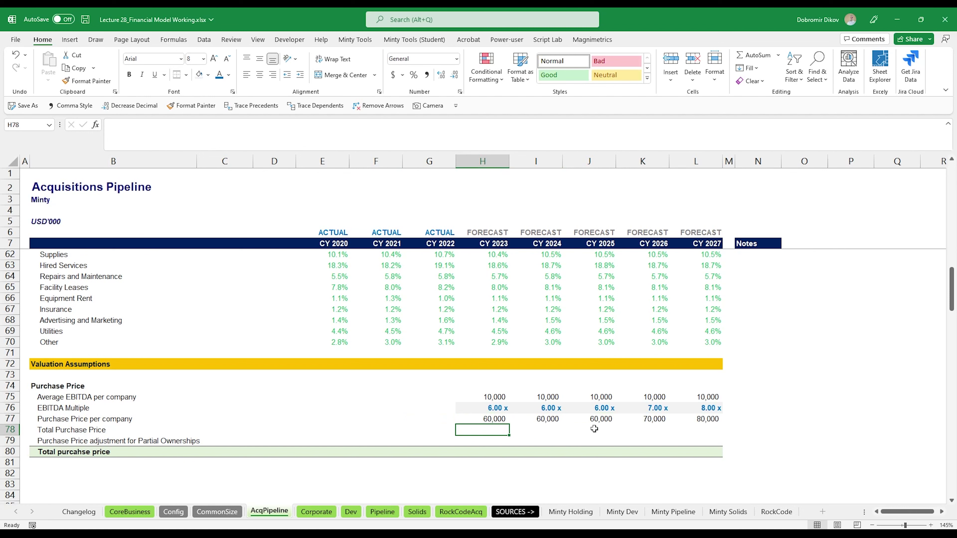
type("=")
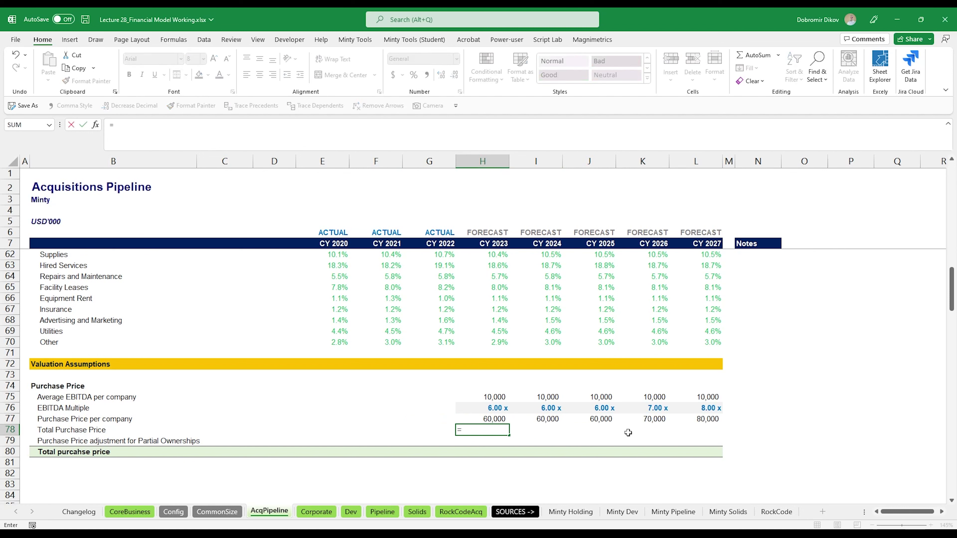
key("Up")
type("*")
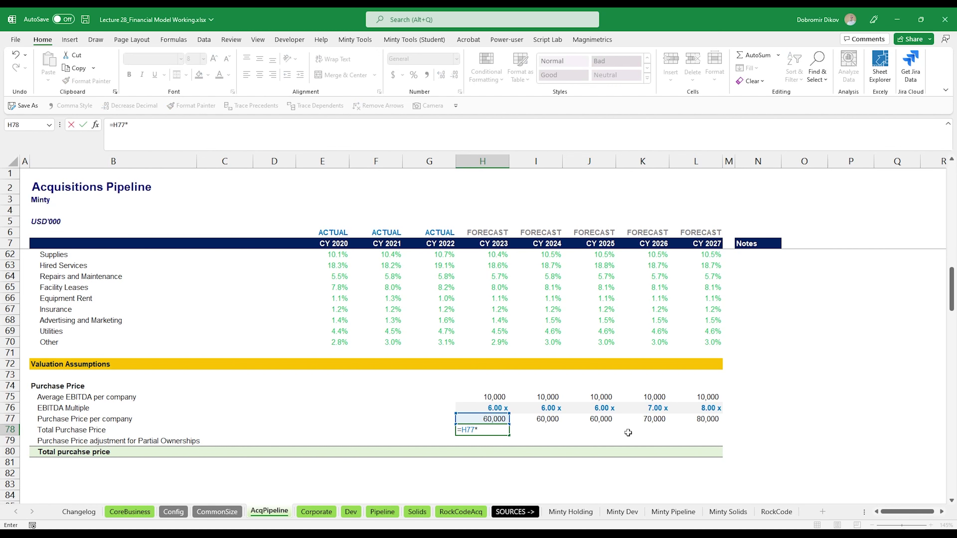
scroll(528, 369, "up", 8)
scroll(510, 362, "up", 8)
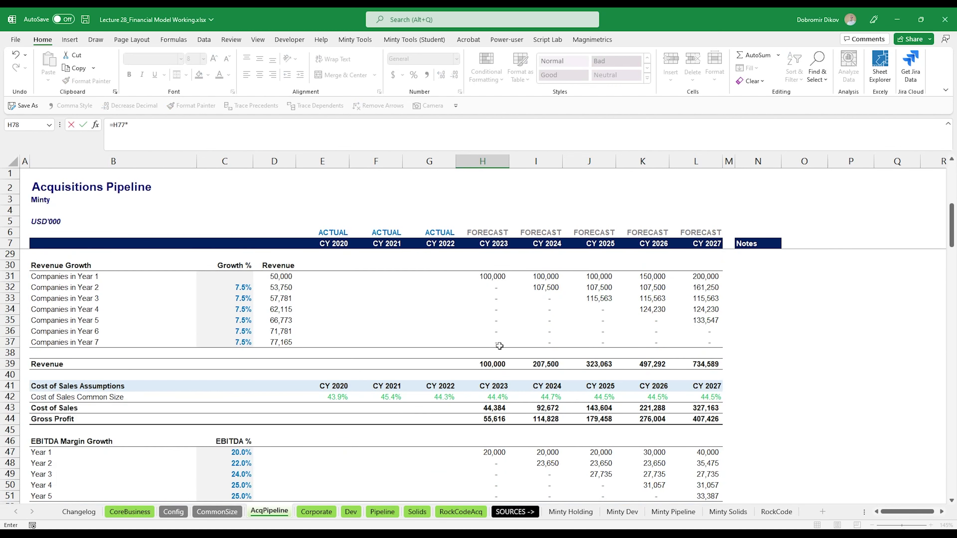
left_click(498, 277)
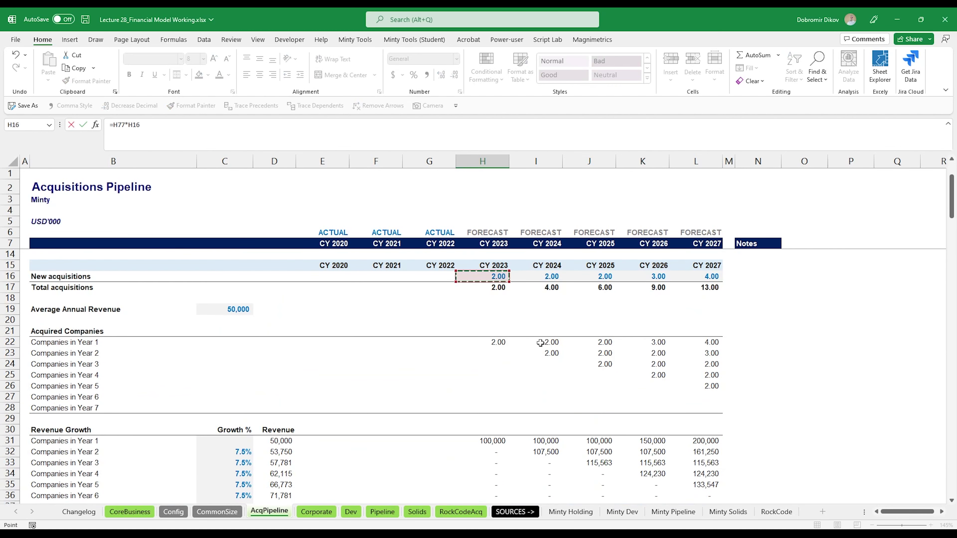
key("ctrl+Return")
- Apply the comma style without decimals to H78 and fill its formula across to L78
key("alt+2")
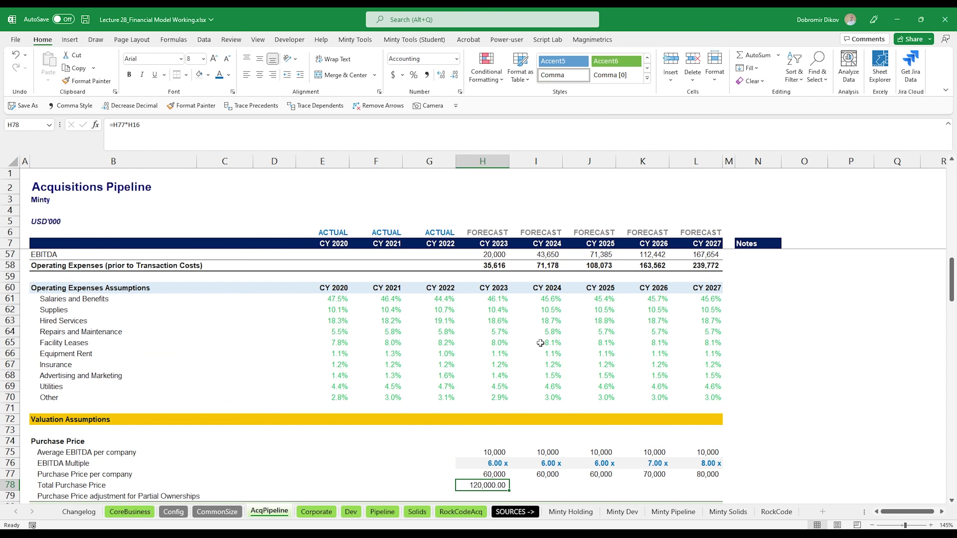
key("alt+3")
key("alt+3")
key("shift+Right")
key("shift+Right")
key("shift+Right")
key("shift+Right")
key("ctrl+r")
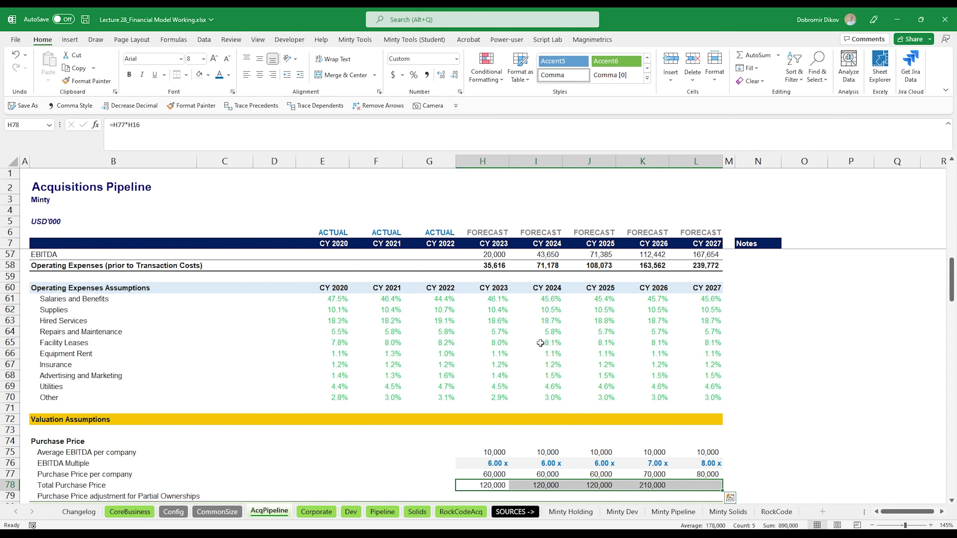
- Enter =-H78*$C$12*(1-$C$13) in H79 to calculate the CY 2023 purchase price adjustment for partial ownerships
scroll(560, 364, "down", 2)
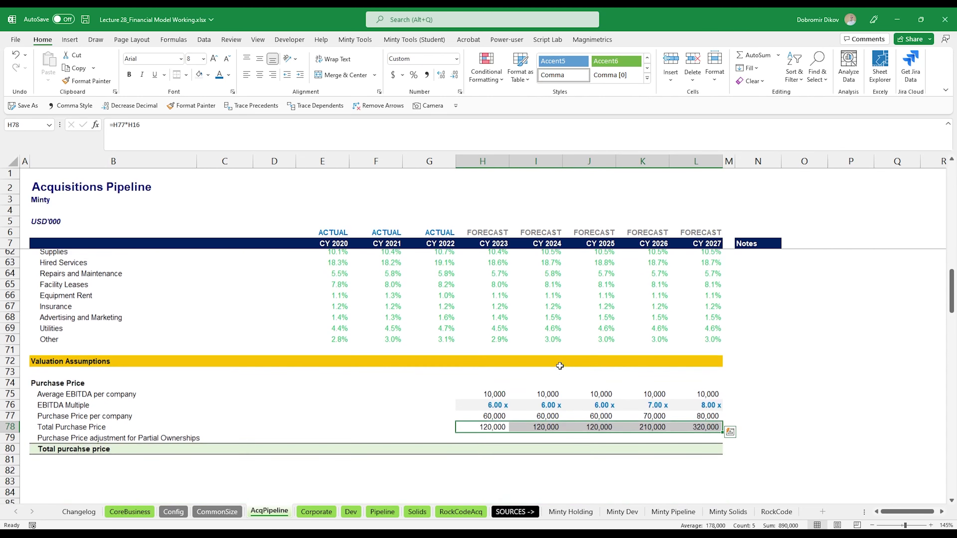
key("Down")
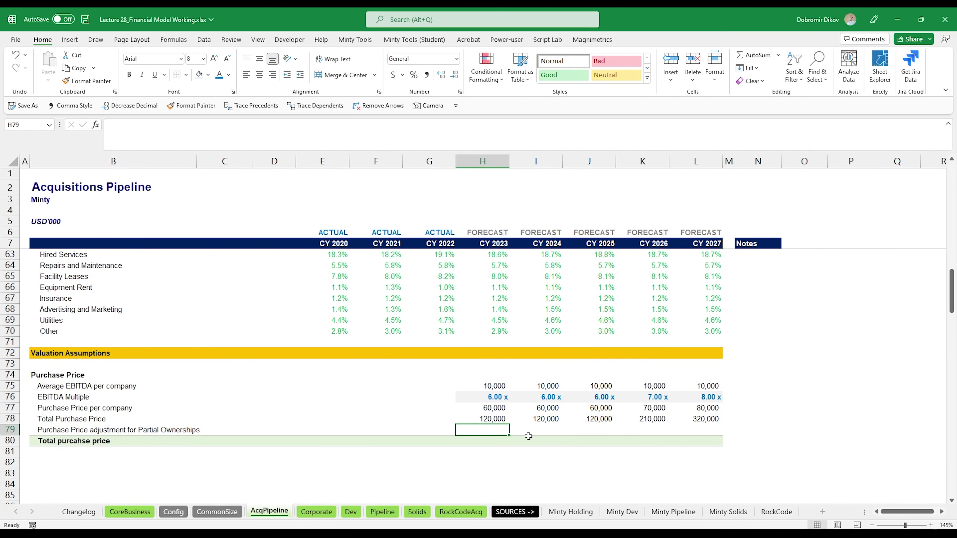
type("=")
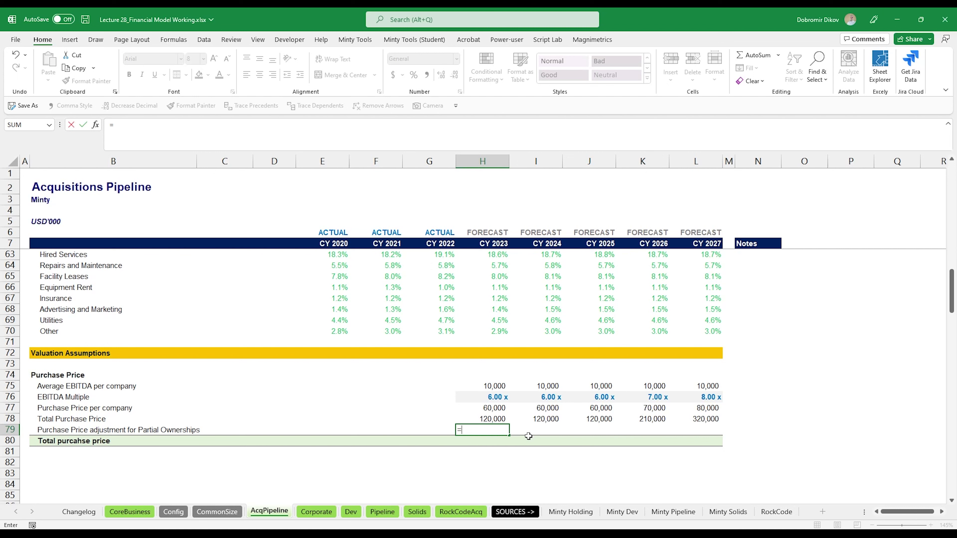
type("-")
key("Up")
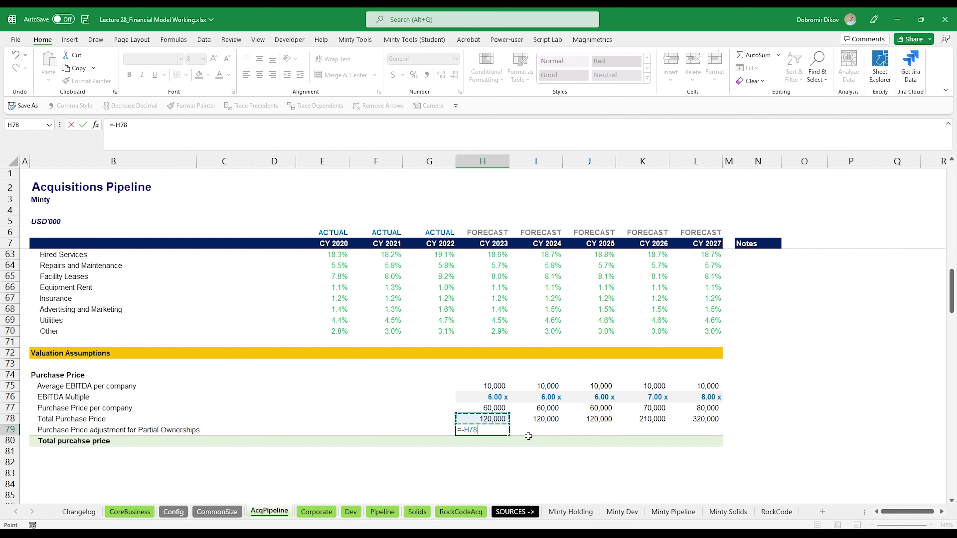
type("*")
scroll(487, 363, "up", 18)
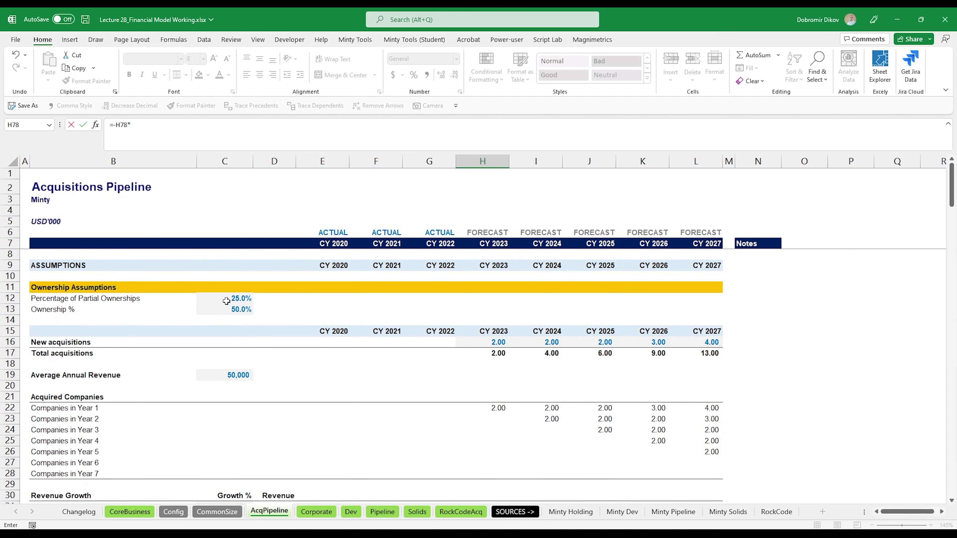
left_click(229, 298)
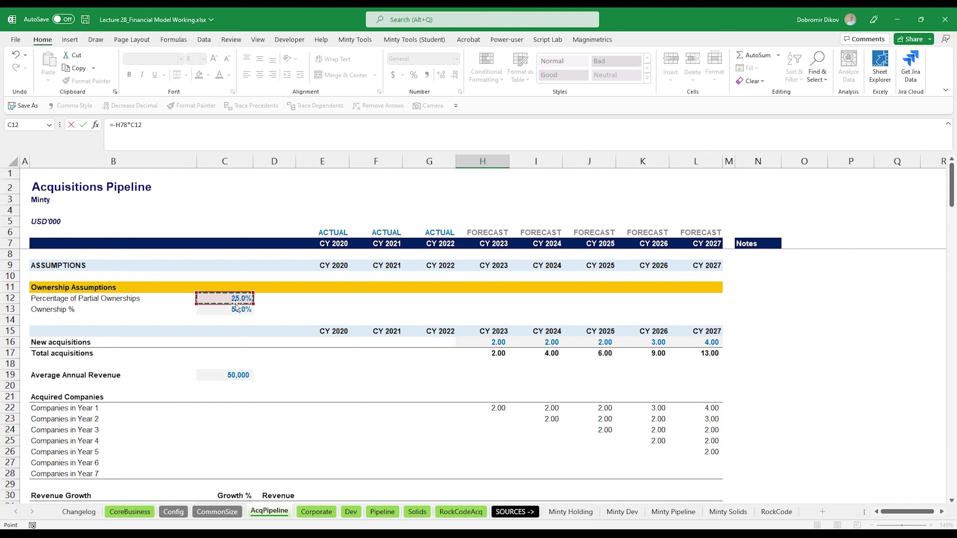
key("F4")
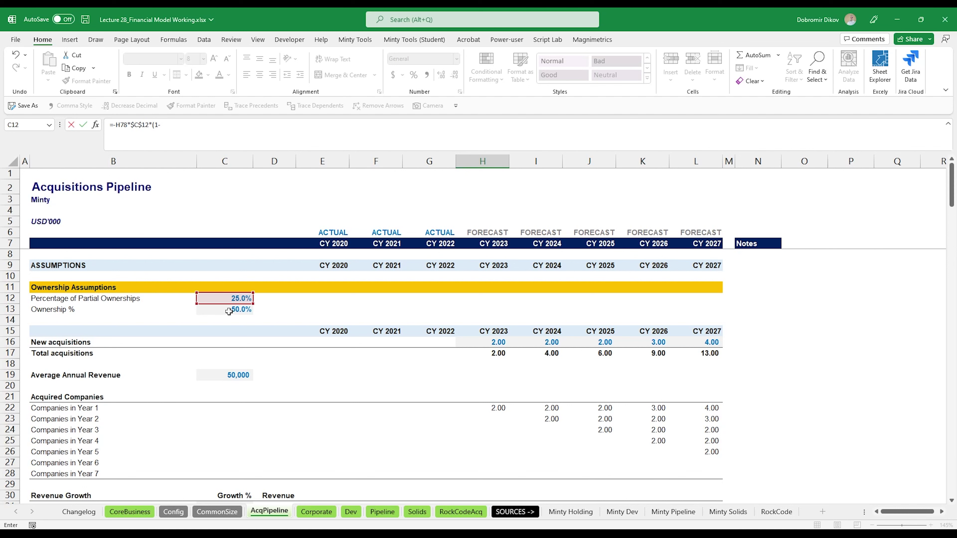
left_click(229, 311)
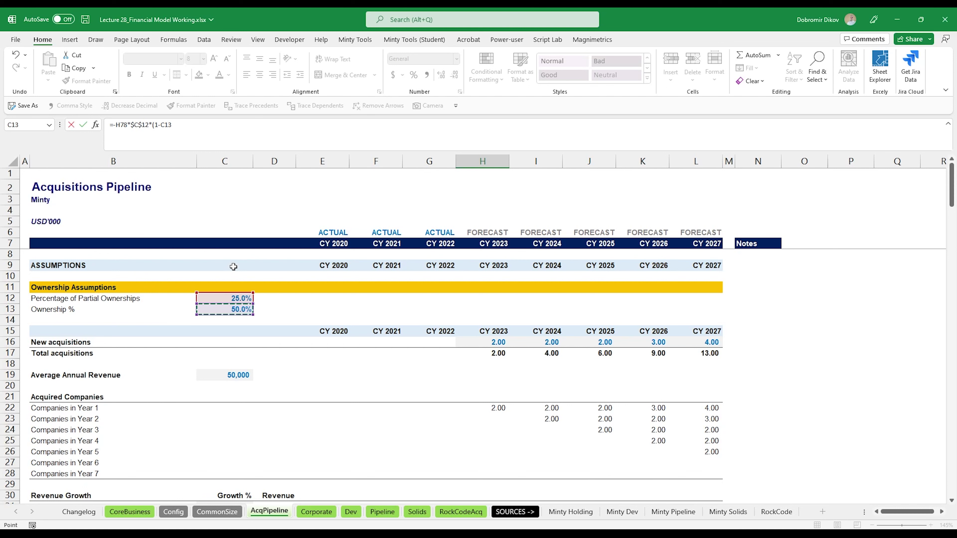
key("F4")
key("ctrl+Return")
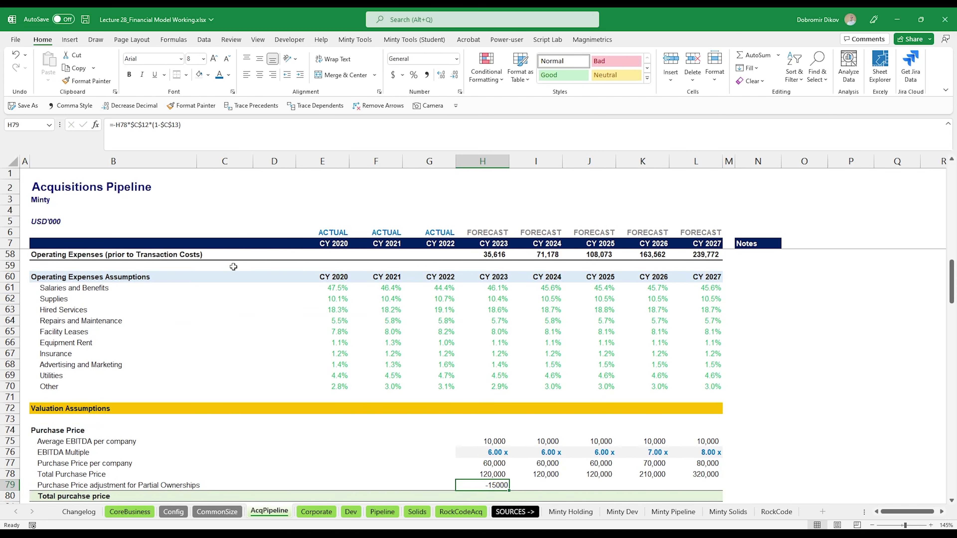
- Apply the comma style without decimals to H79 and fill the adjustment formula across to L79
key("alt+2")
key("shift+Right")
key("shift+Right")
key("shift+Right")
key("shift+Right")
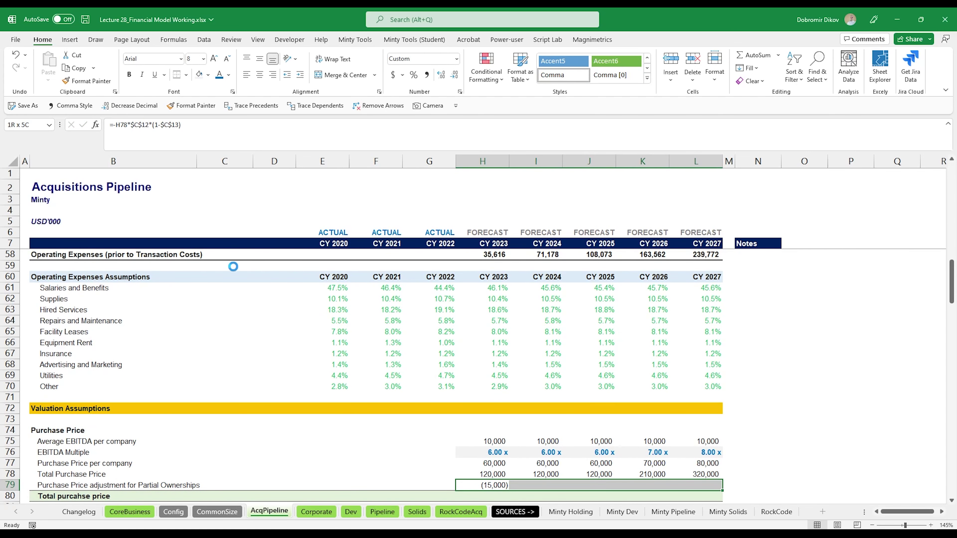
key("ctrl+r")
- Enter =H78+H79 in H80 to calculate the adjusted CY 2023 total purchase price
scroll(421, 381, "down", 1)
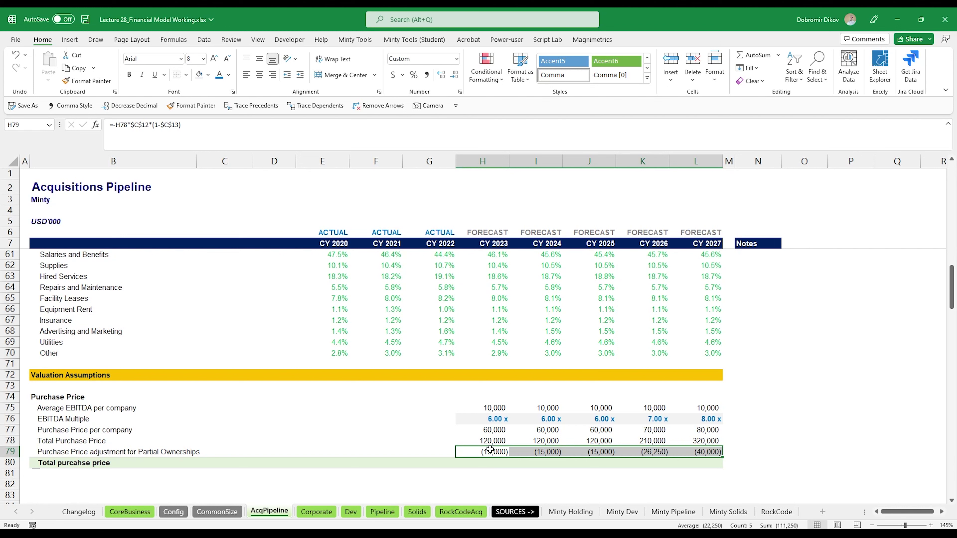
left_click(493, 467)
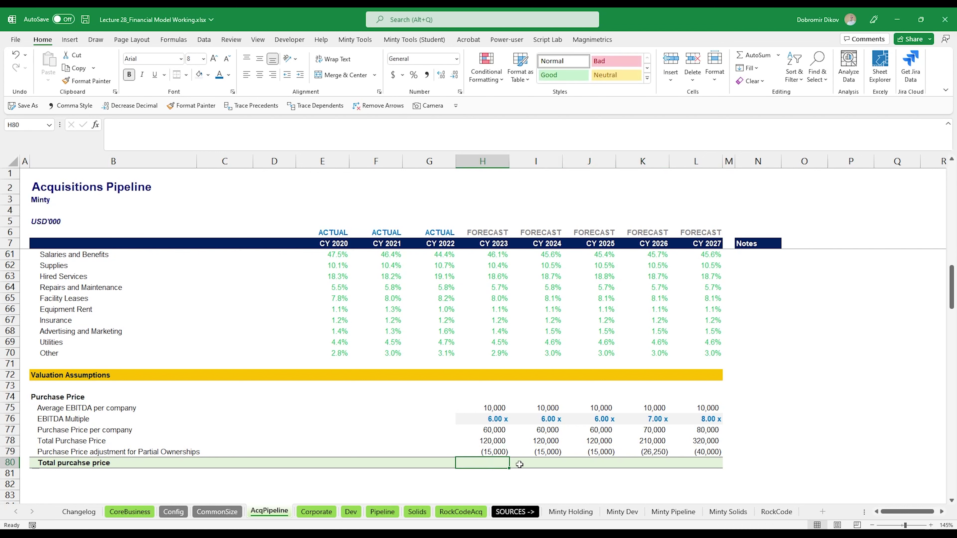
type("=")
key("Up")
key("Up")
type("+")
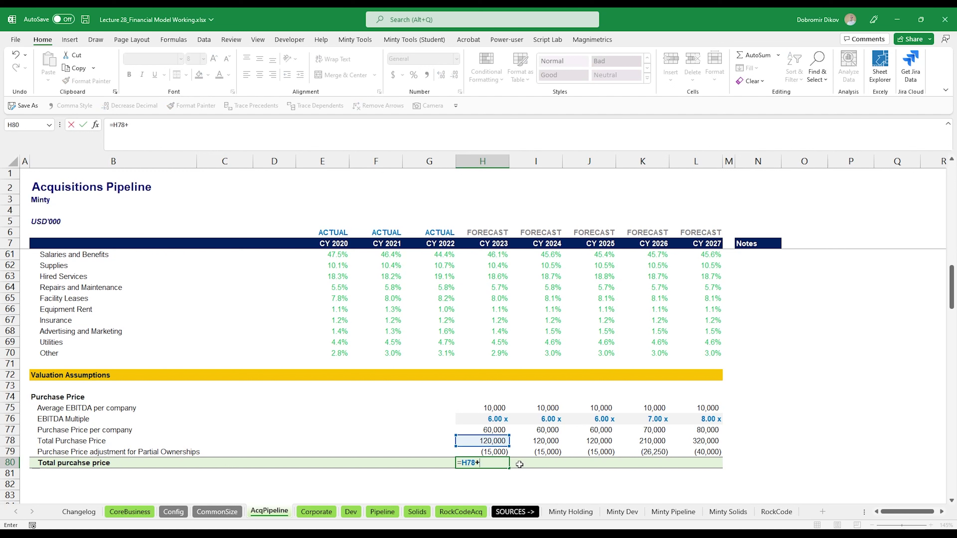
key("Up")
key("Up")
key("Return")
- Fill the total formula from H80 across to L80
key("shift+Right")
key("shift+Right")
key("shift+Right")
key("shift+Right")
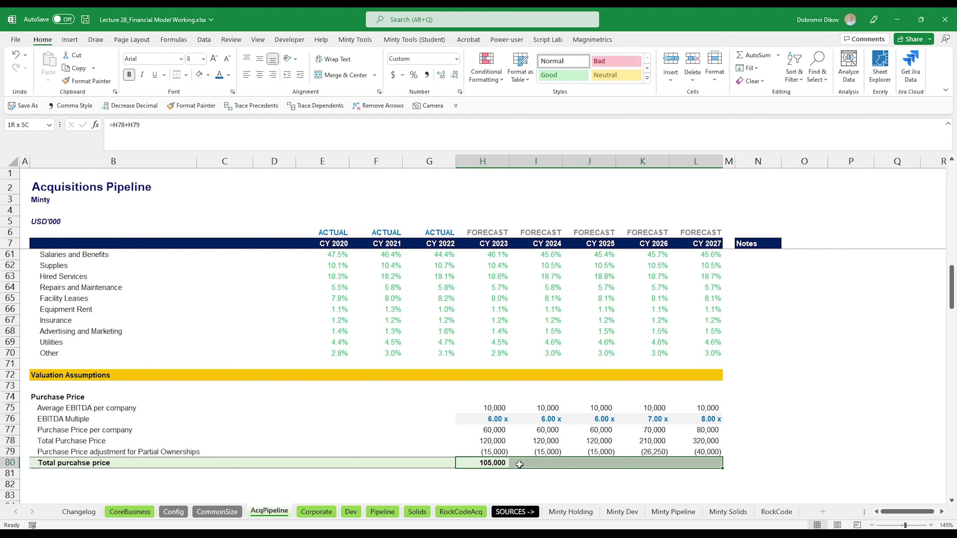
key("ctrl+r")
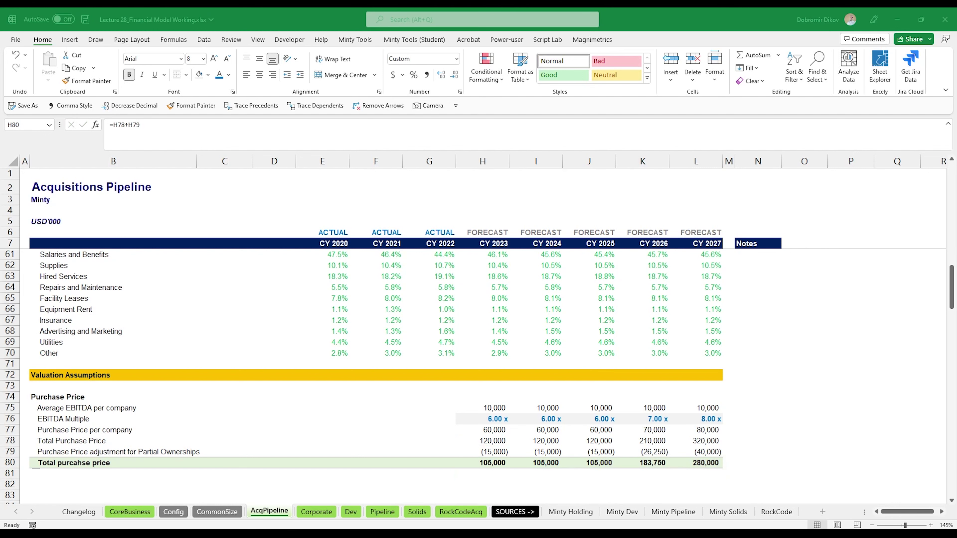
- Enter the bold heading "Debt Raised for Acquisitions" in B82 and the label "EBITDA Multiple at Close" in B83
scroll(529, 439, "down", 2)
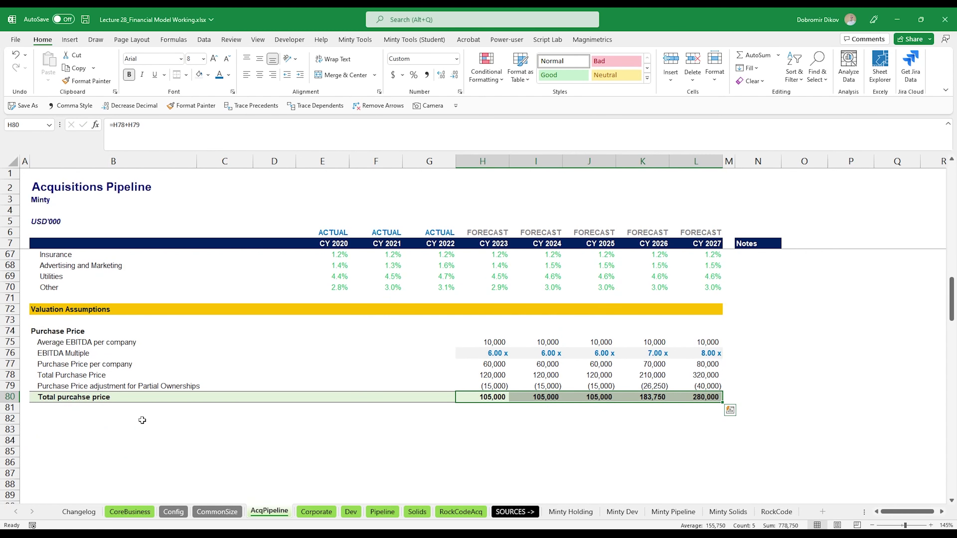
left_click(81, 420)
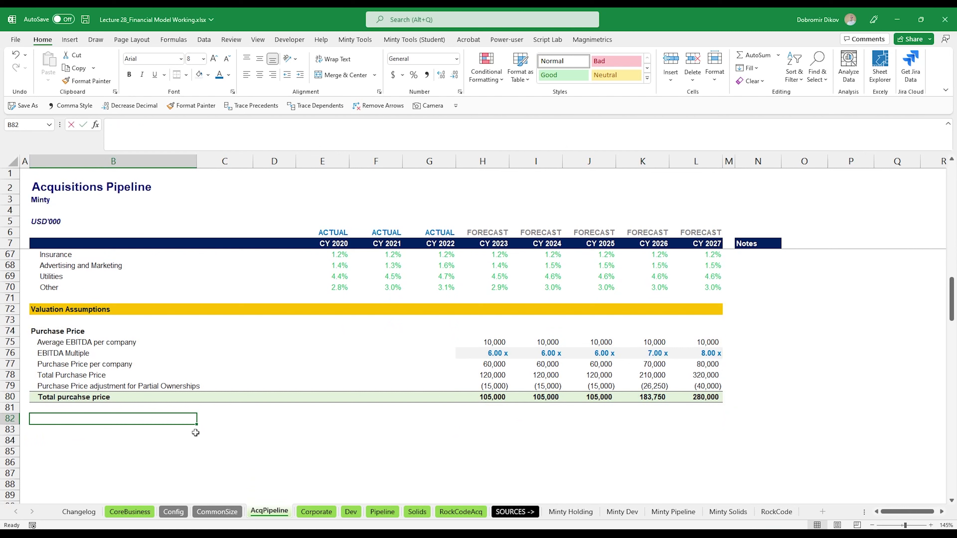
type("Debt Raised")
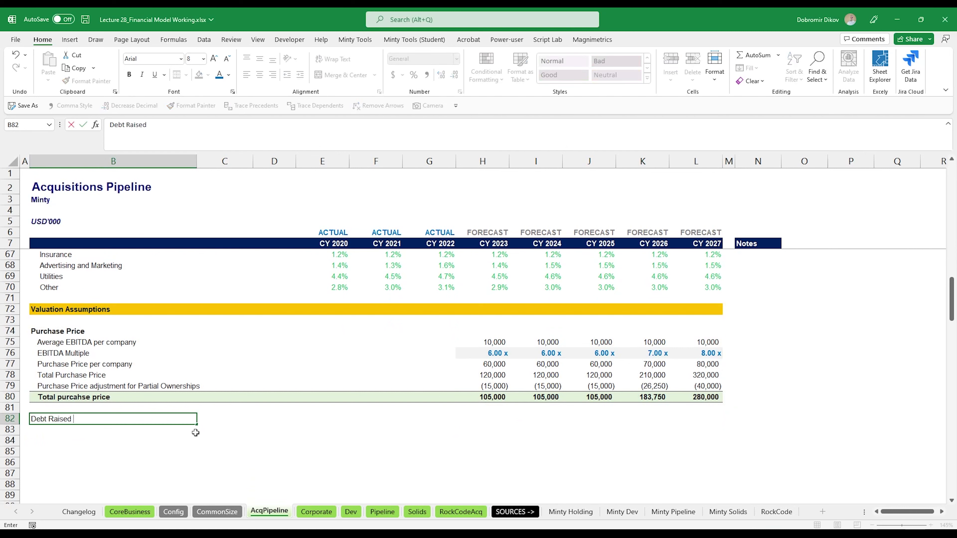
type(" for Acquisitions")
key("Return")
type("EBITDA Mu")
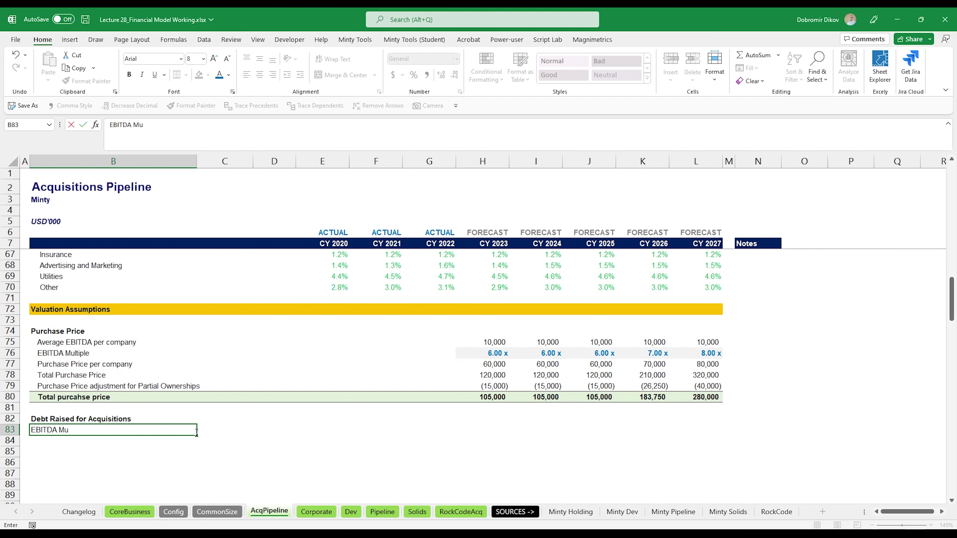
type("ltiple at Close")
key("Return")
- Enter the labels "At Close (to fund via debt)" in B84 and "Transaction Expenses" in B85
key("Up")
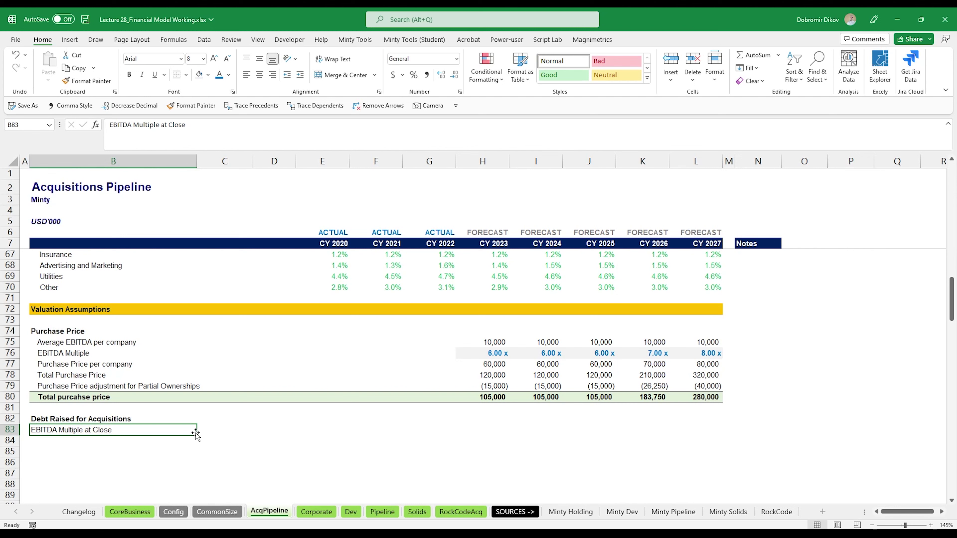
key("Down")
type("At")
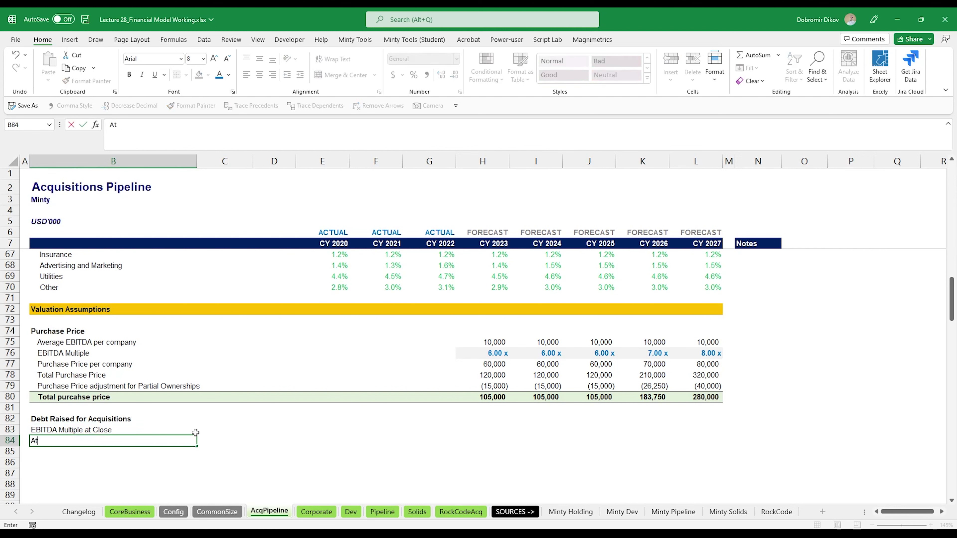
type(" Close (to fund via d")
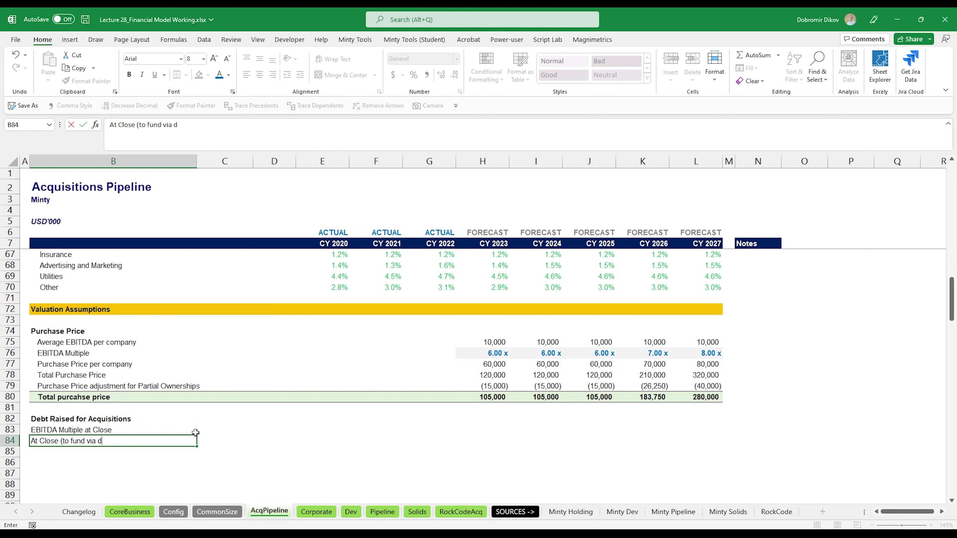
type("ebt)")
key("Return")
type("Tra")
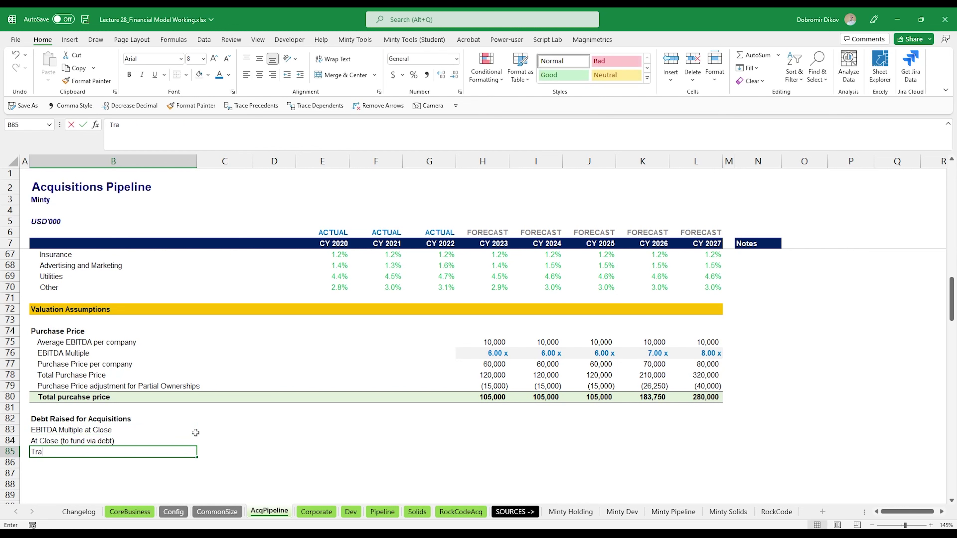
type("nsaction expe")
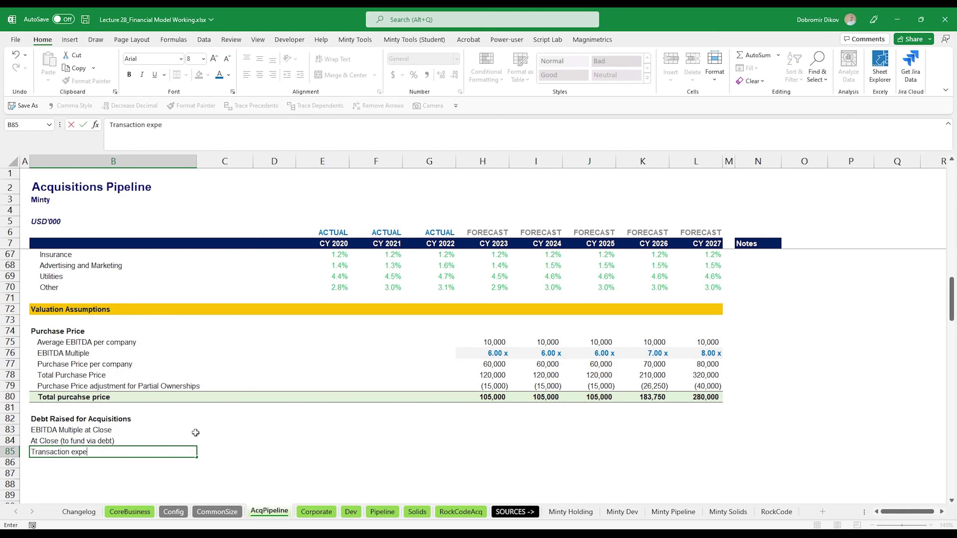
key("BackSpace")
key("BackSpace")
key("BackSpace")
type("Expenses")
left_click(196, 432)
- Copy the total row formatting from B80:L80 onto the "At Close (to fund via debt)" row 84
key("Up")
key("Up")
key("Up")
key("ctrl+shift+Right")
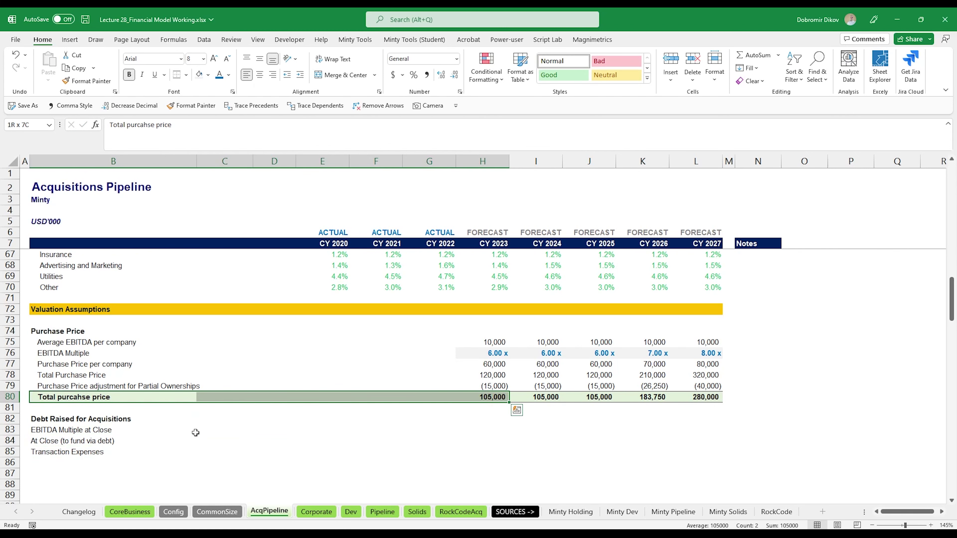
key("ctrl+shift+Right")
key("alt+4")
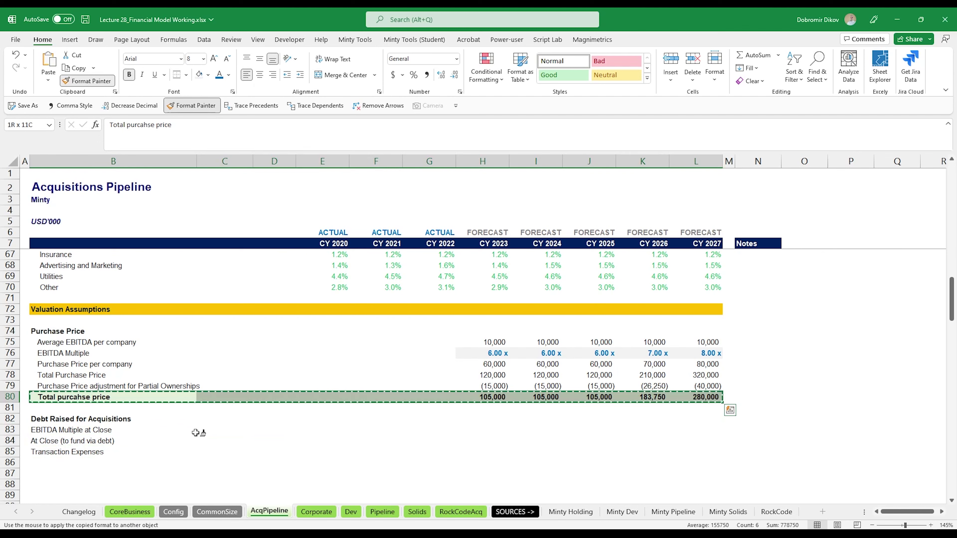
left_click(53, 441)
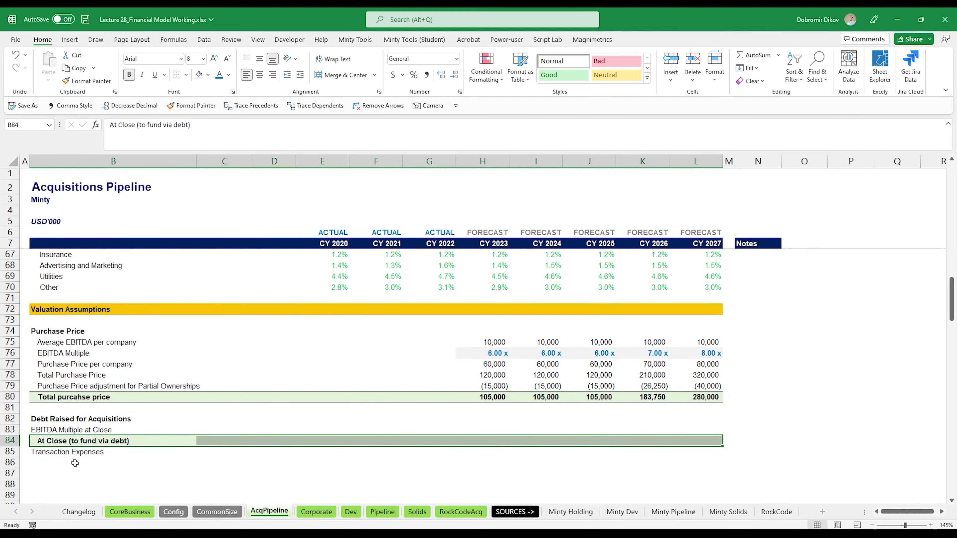
- Indent the labels in B83 and B85 one level and make "Transaction Expenses" bold
left_click(54, 430)
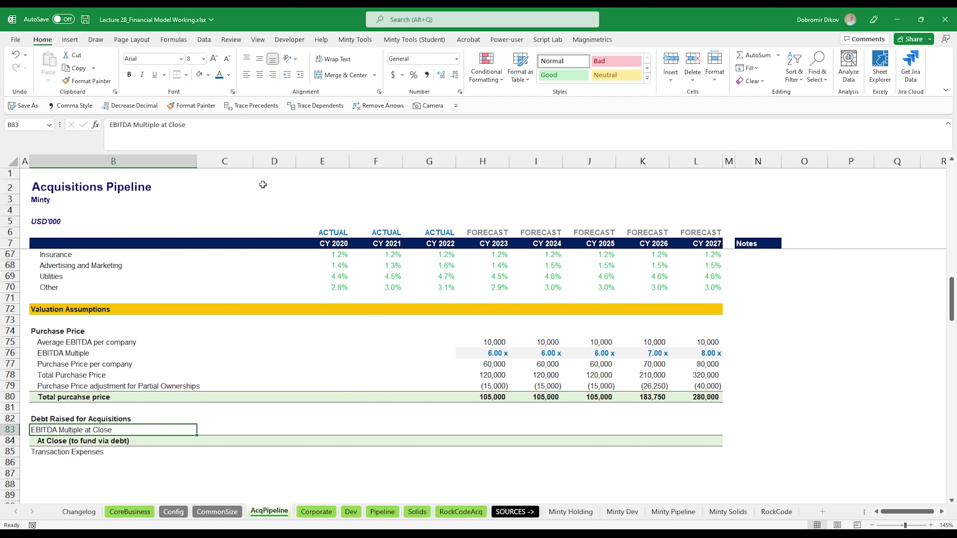
left_click(300, 75)
key("Down")
key("Down")
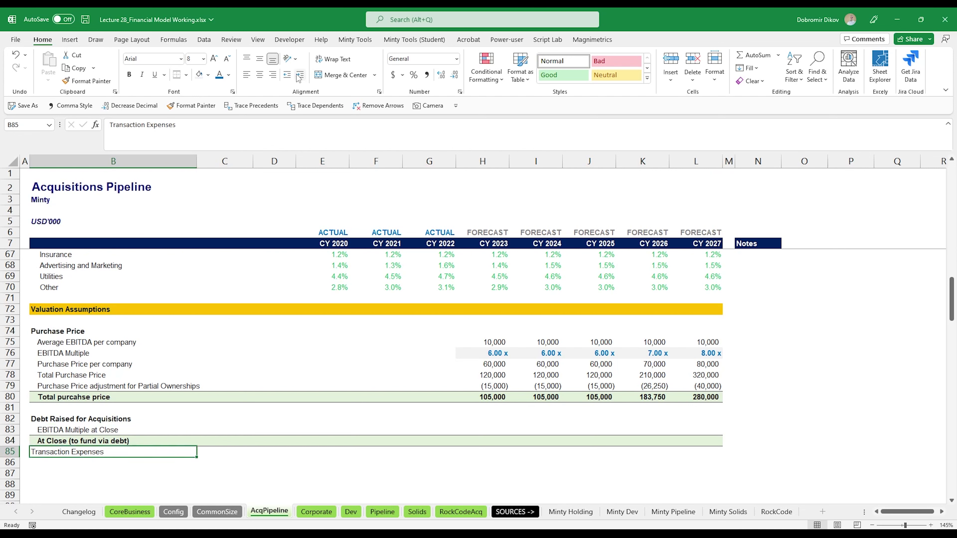
left_click(300, 75)
key("ctrl+b")
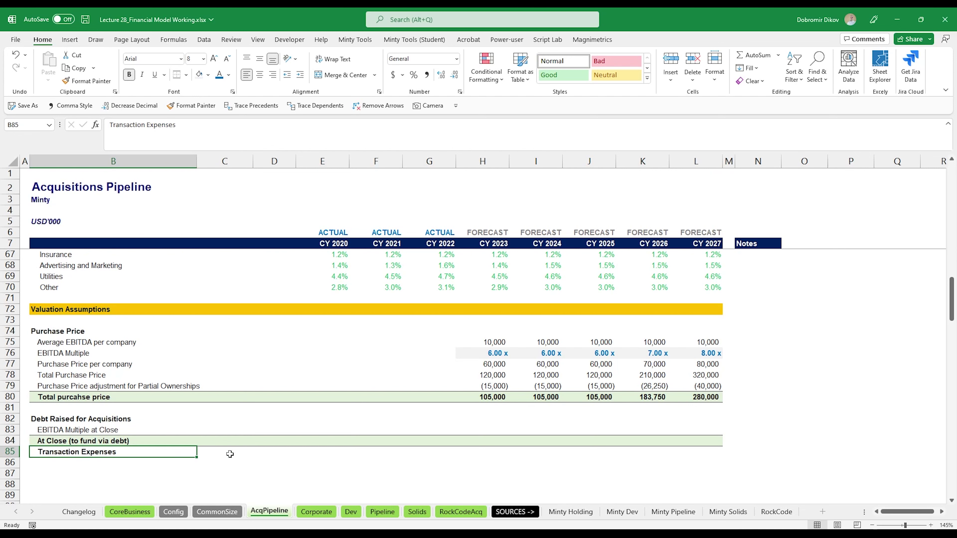
- Enter the right-aligned note "% of Total Purchase Price" for Transaction Expenses and place it in D85
left_click(246, 454)
type("%")
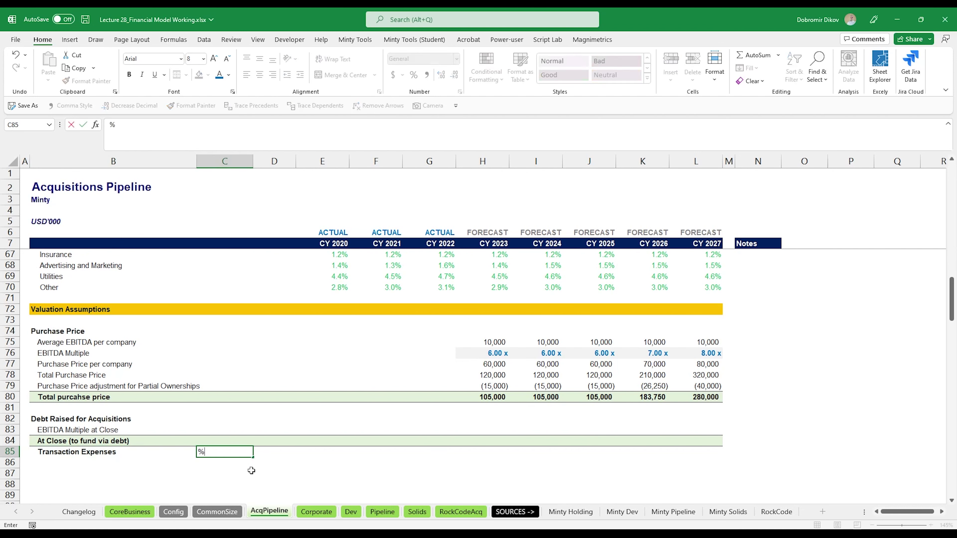
type(" of Total Purchase Price")
key("Return")
key("Up")
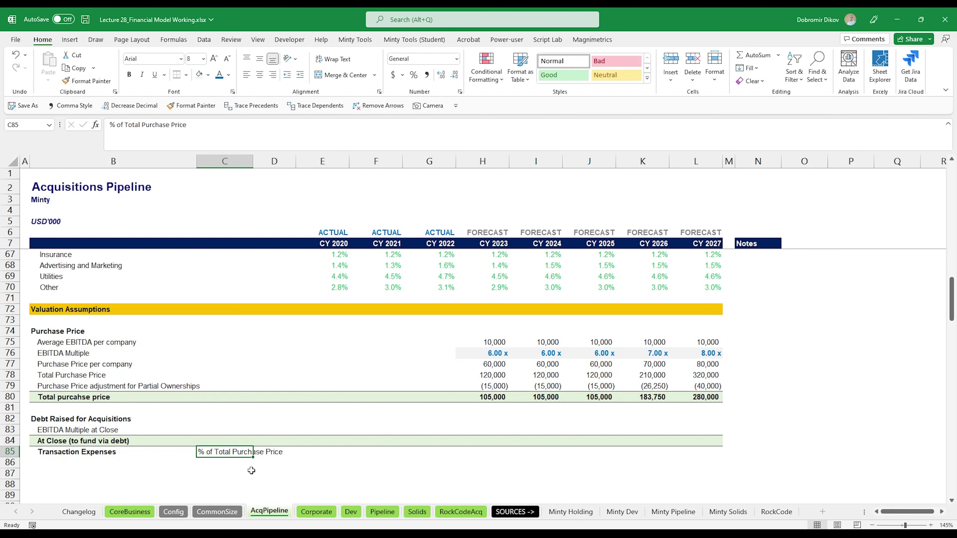
left_click(273, 74)
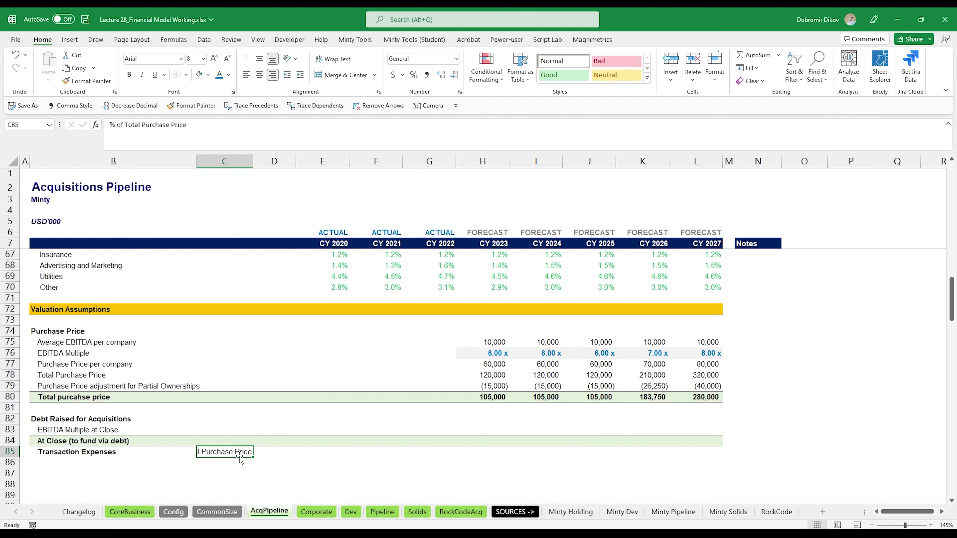
key("ctrl+x")
key("Right")
key("ctrl+v")
key("Left")
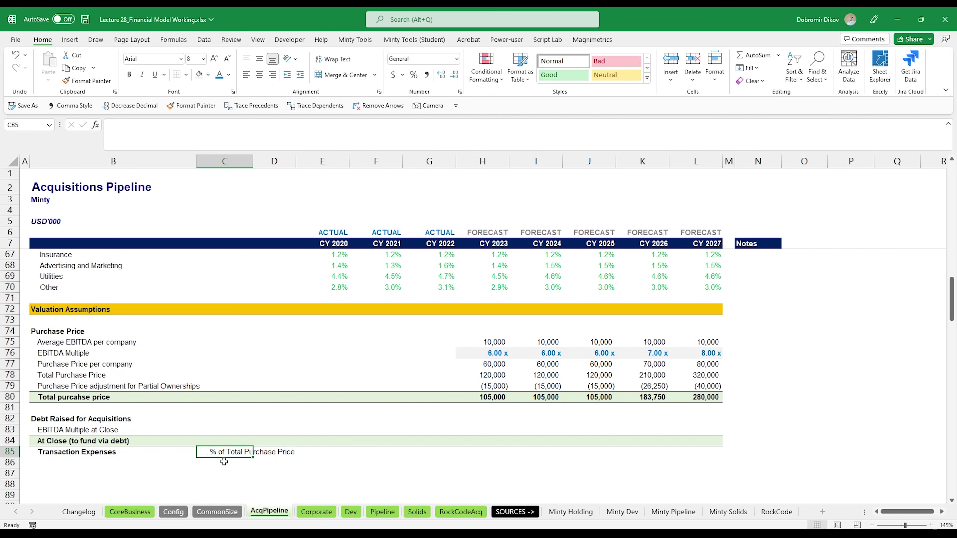
- Enter 5.5% in E85 as the transaction expense rate, formatted as a bold blue input on light grey
key("Right")
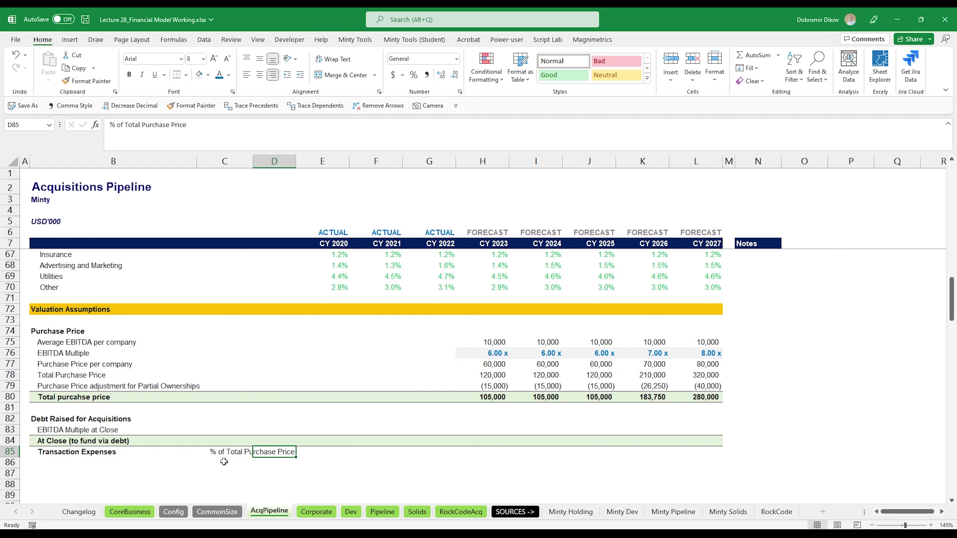
key("Right")
key("ctrl+b")
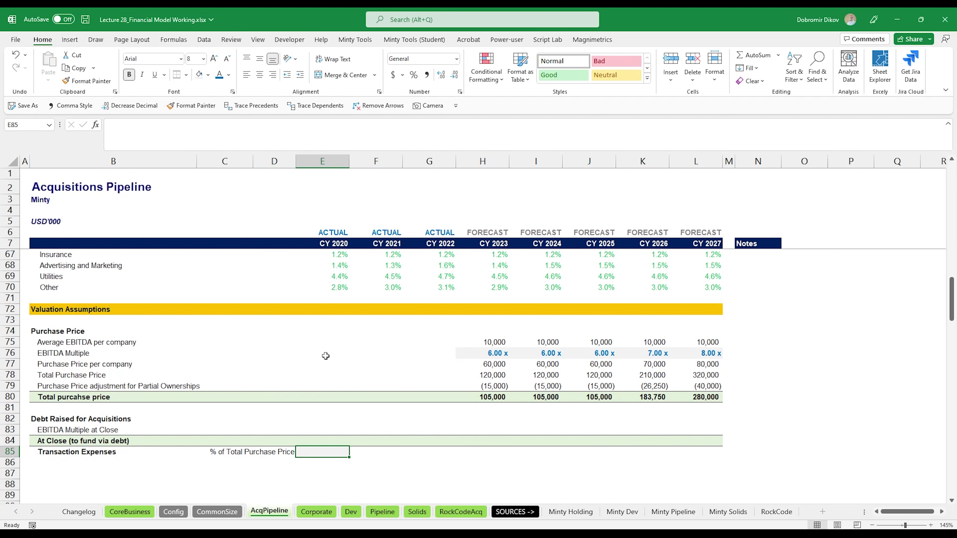
type("5.5%")
key("ctrl+Return")
- Format H83:L83 as input cells with light grey fill and the number format of the EBITDA multiples in H76:L76
key("Up")
key("Right")
key("Right")
key("Right")
key("Up")
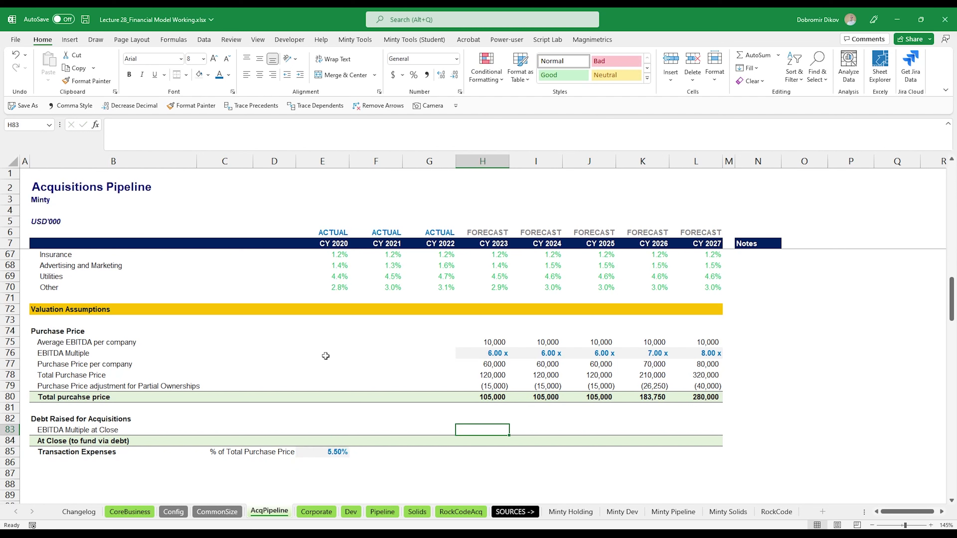
left_click(704, 430, "shift")
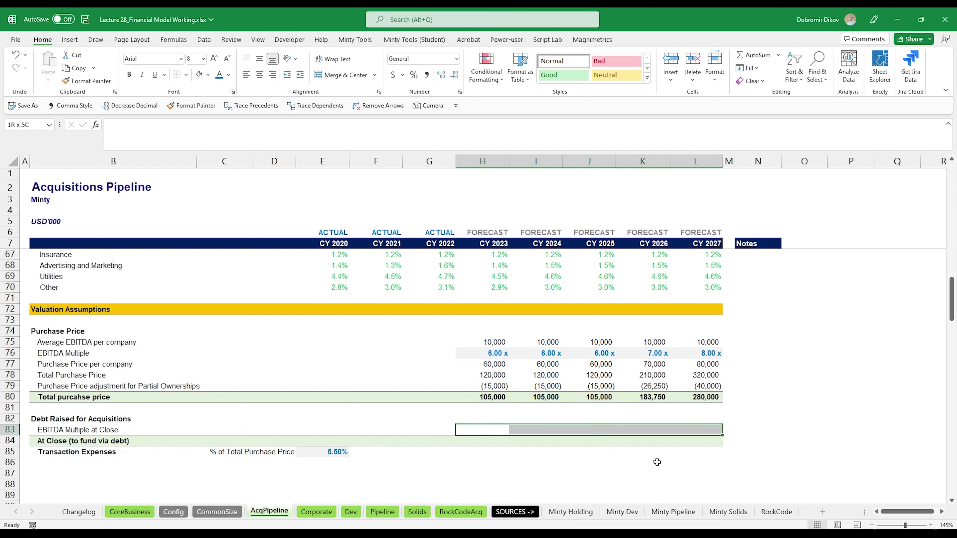
left_click(200, 75)
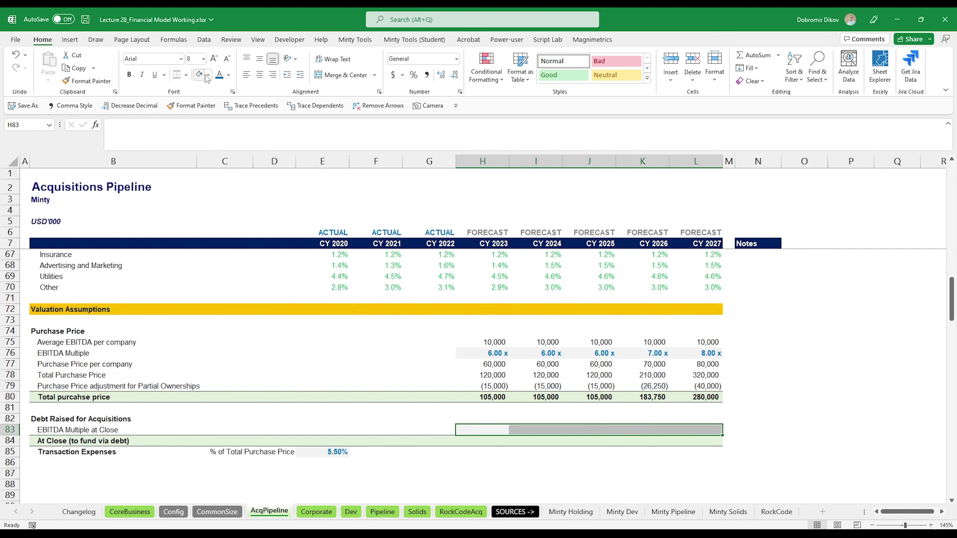
key("ctrl+b")
left_click_drag(497, 355, 706, 354)
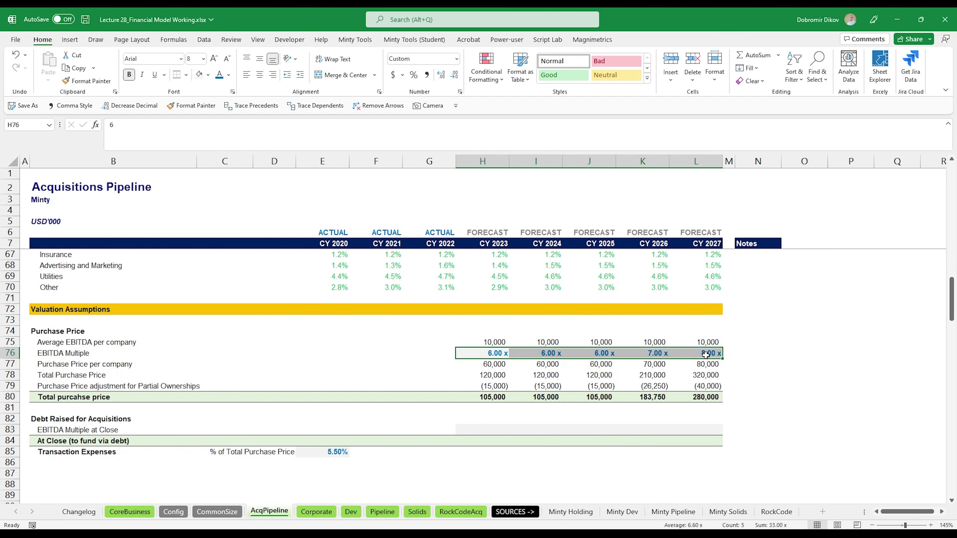
left_click(86, 81)
left_click(474, 429)
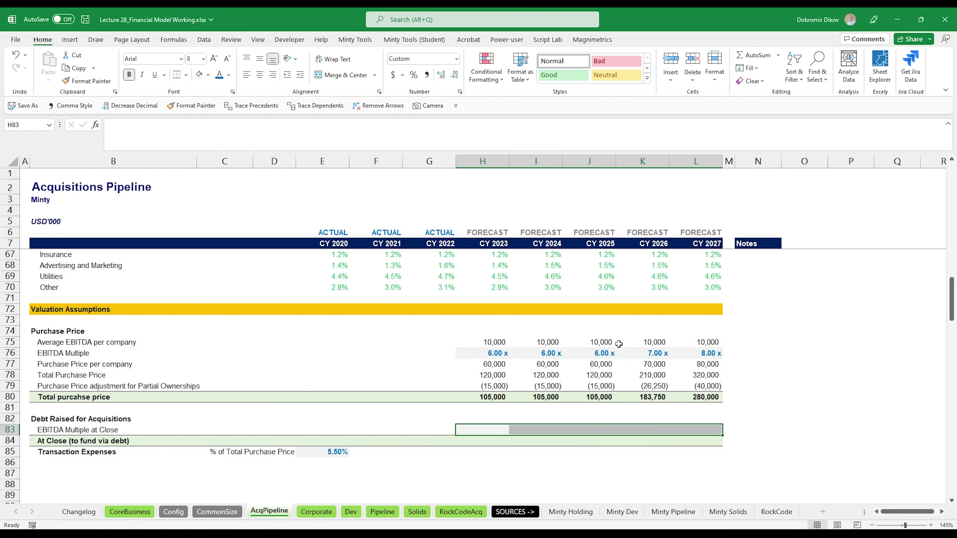
- Enter an EBITDA Multiple at Close of 3 in every forecast year, H83:L83
left_click(501, 432)
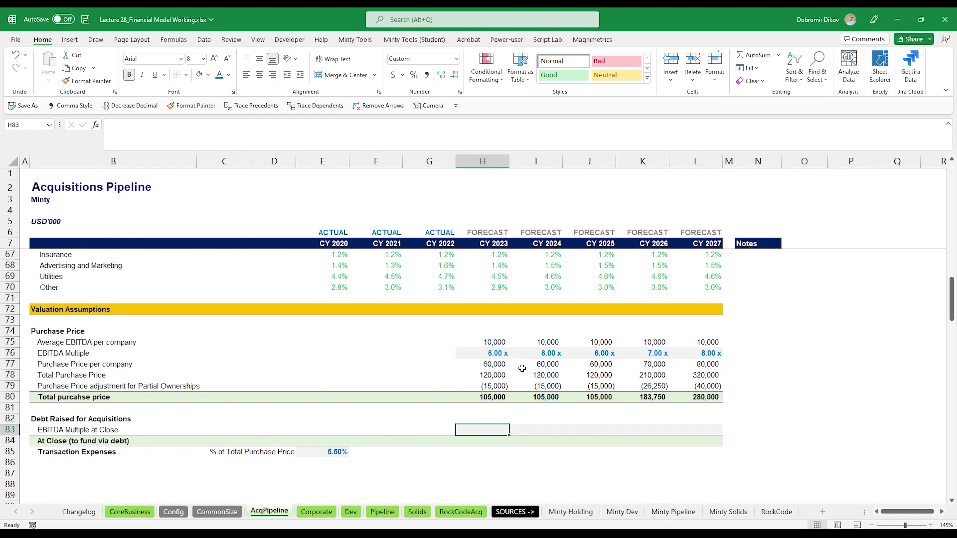
key("shift+Right")
key("shift+Right")
key("shift+Right")
key("shift+Right")
type("3")
key("ctrl+Return")
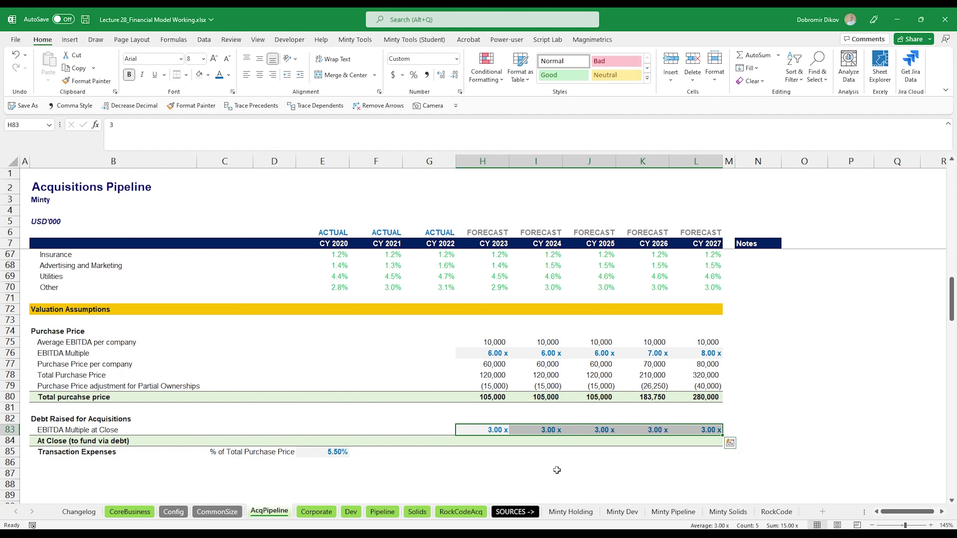
- Enter =H80/H76*H83 in H84 to calculate the CY 2023 amount to fund via debt at close
left_click(656, 353)
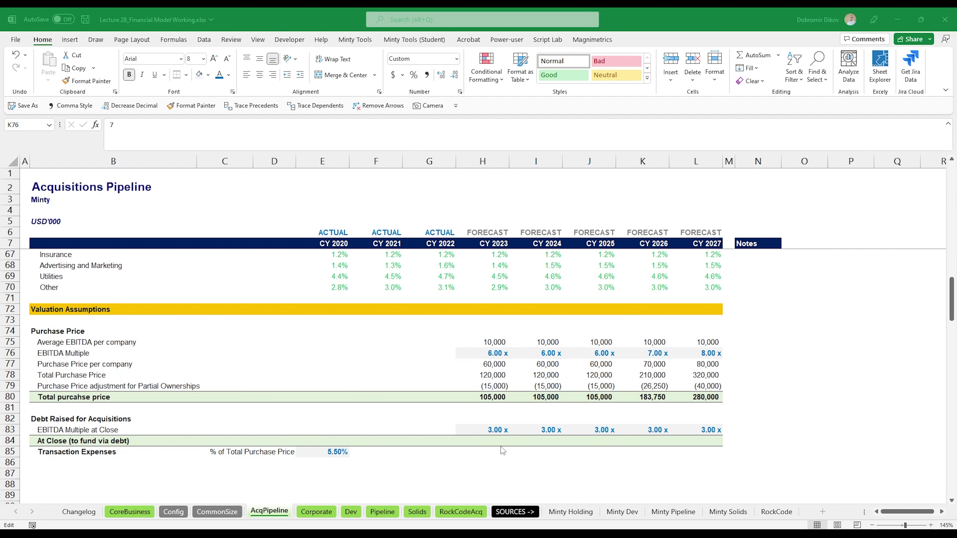
left_click(488, 444)
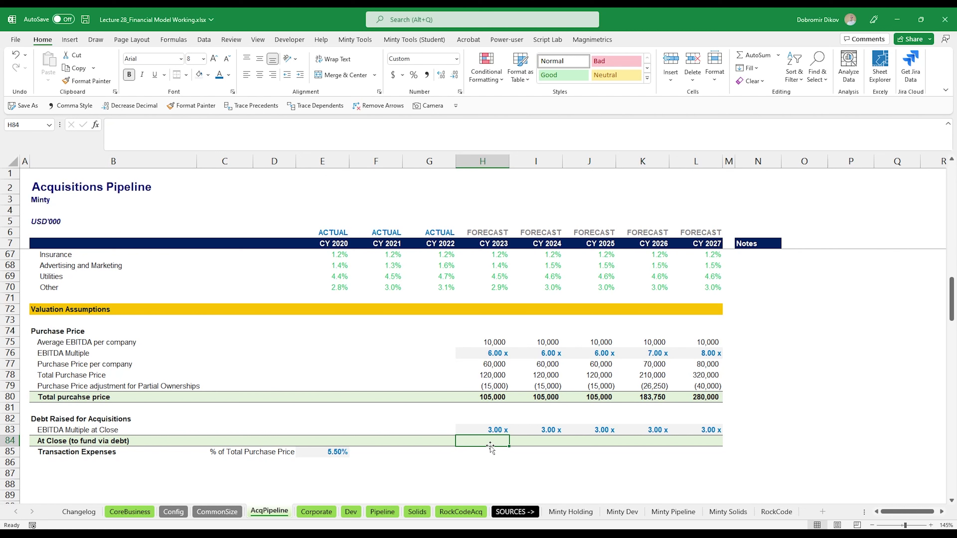
type("=")
key("Up")
key("Up")
key("Up")
key("Up")
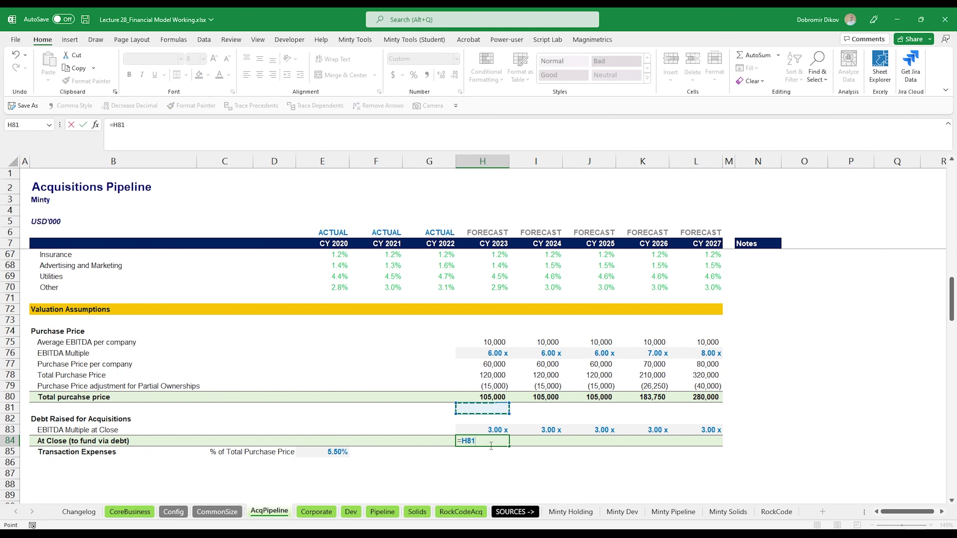
type("/")
key("Up")
key("Up")
key("Up")
key("Up")
key("Up")
key("Up")
key("Up")
key("Up")
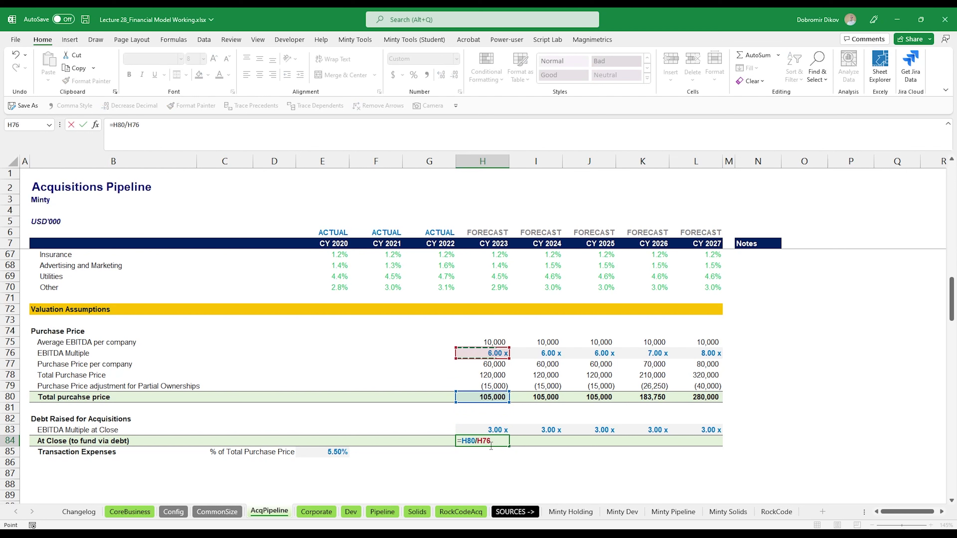
type("*")
left_click(507, 431)
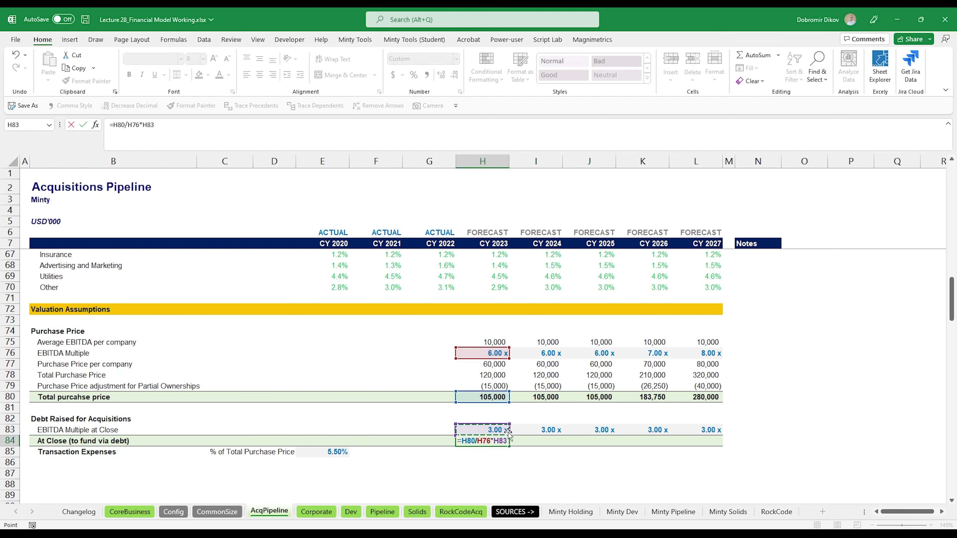
key("Return")
- Fill the at-close debt formula from H84 across to L84
key("Up")
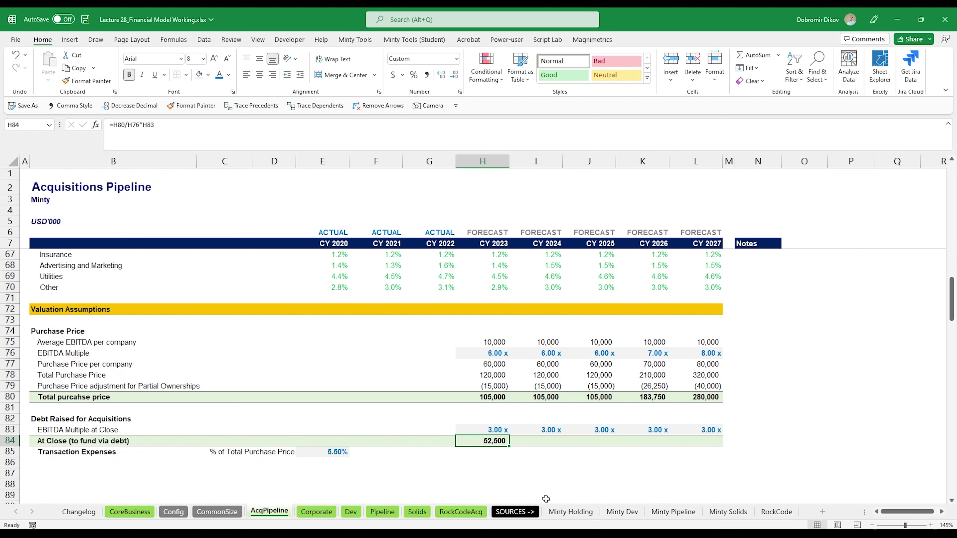
key("shift+Right")
key("shift+Right")
key("shift+Right")
key("shift+Right")
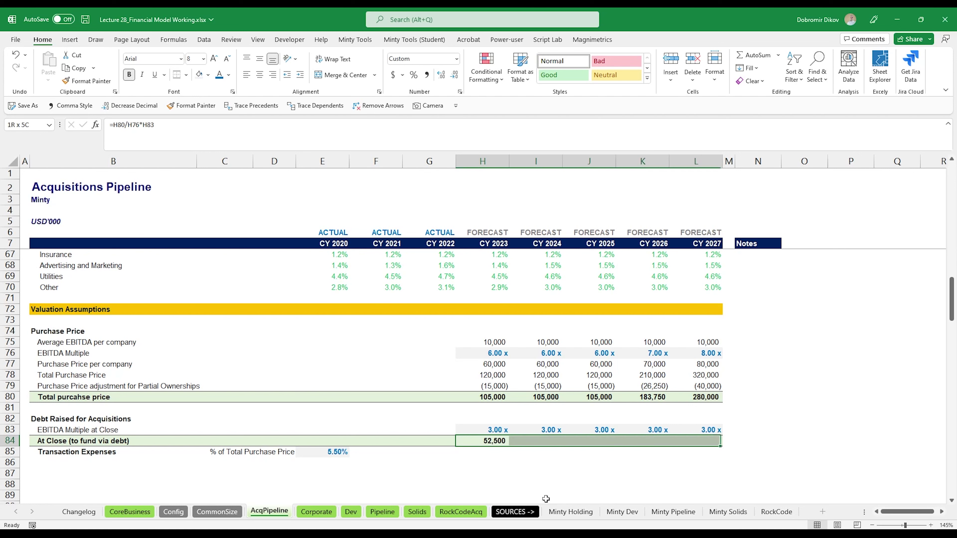
key("ctrl+r")
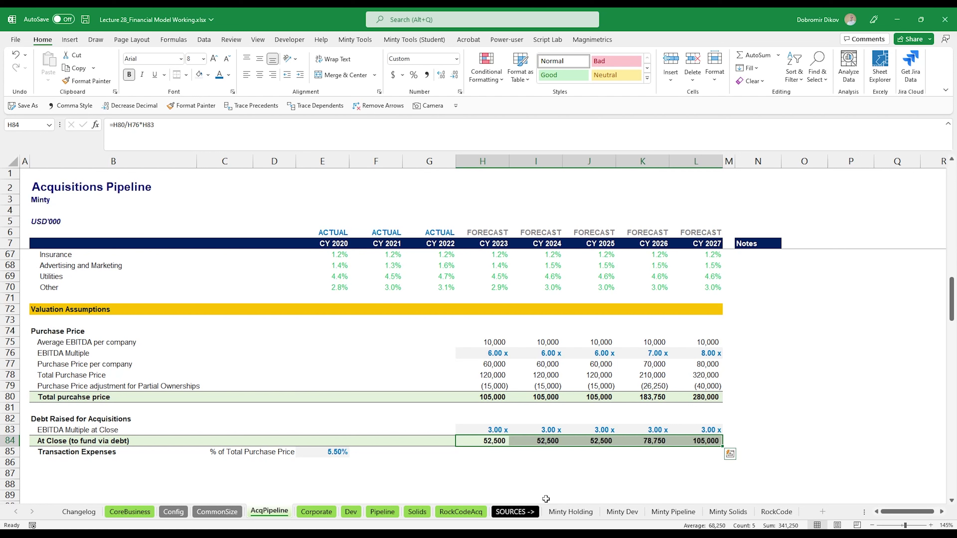
- Enter =$E$85*H84 in H85 to calculate the CY 2023 transaction expenses
key("Down")
type("=")
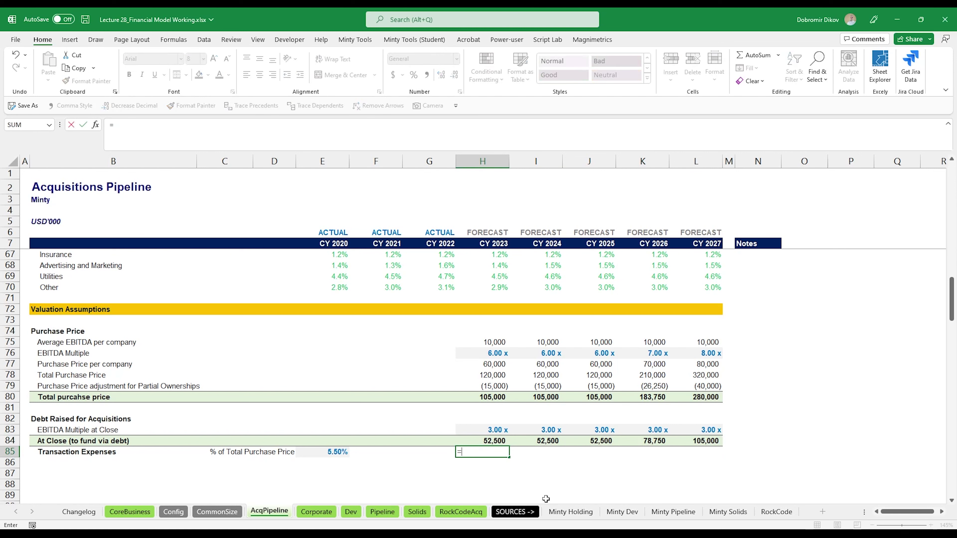
key("Left")
key("Left")
key("Left")
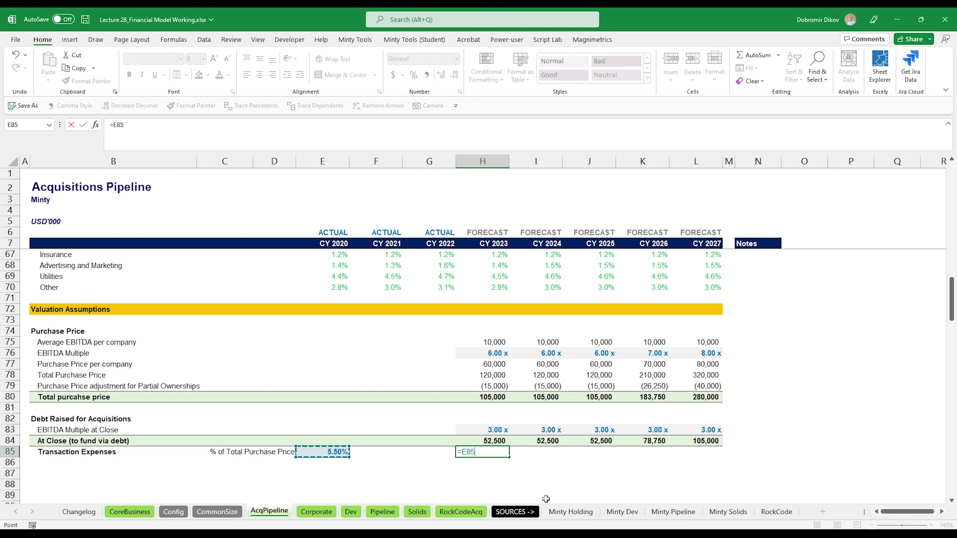
key("F4")
type("*")
key("Up")
key("Return")
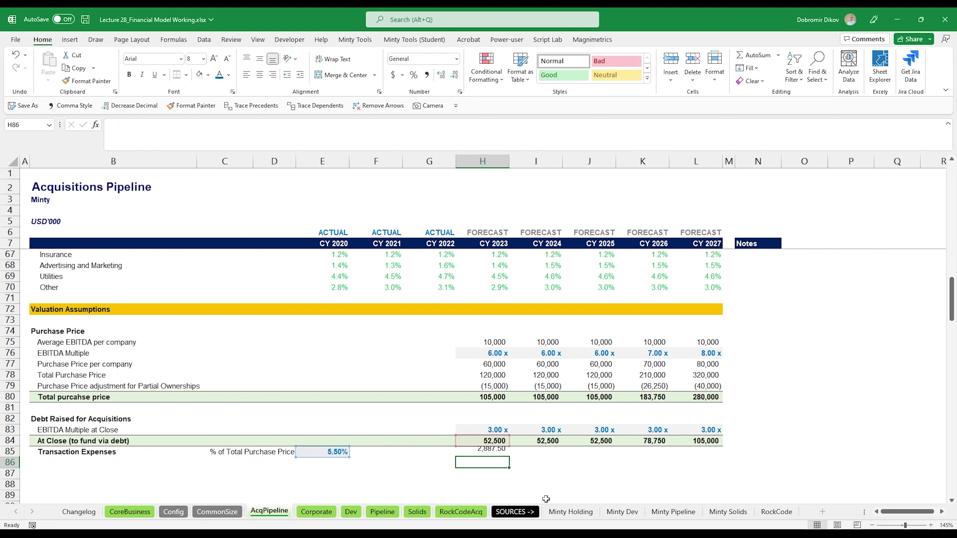
- Format H85 in comma style without decimals and fill the transaction expenses formula across to L85
key("Up")
key("alt+3")
key("alt+3")
key("shift+Right")
key("shift+Right")
key("shift+Right")
key("shift+Right")
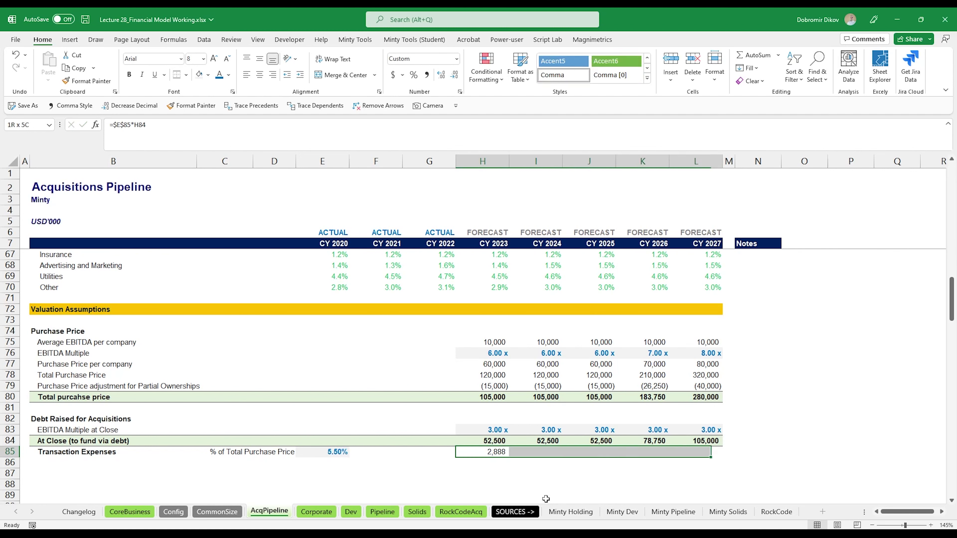
key("ctrl+r")
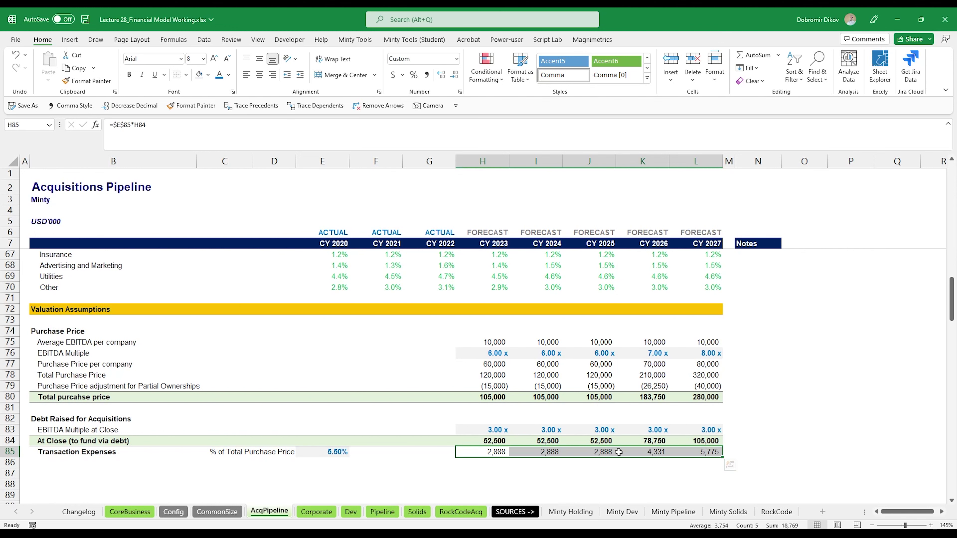
- Enter the bold heading Deferred Consideration in B87, with the labels EBITDA Multiple in B88 and Years to split over in B89
scroll(110, 454, "down", 1)
left_click(110, 443)
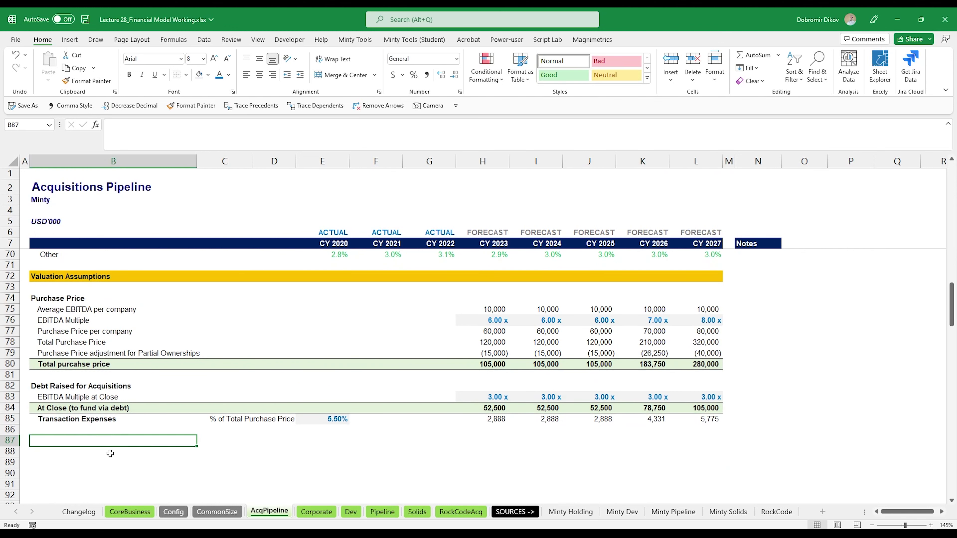
type("Deferre")
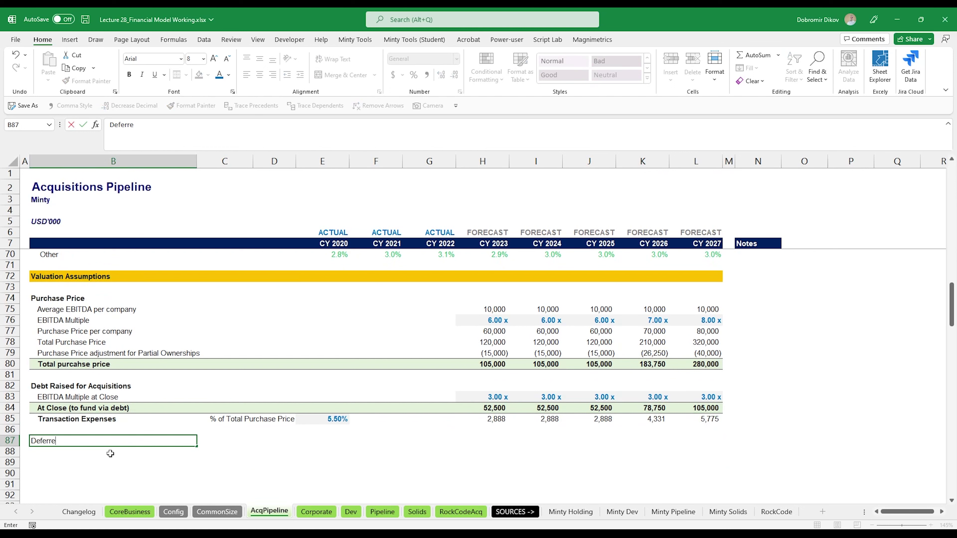
type("d Consideration")
key("Return")
type("EBITDA Multiple")
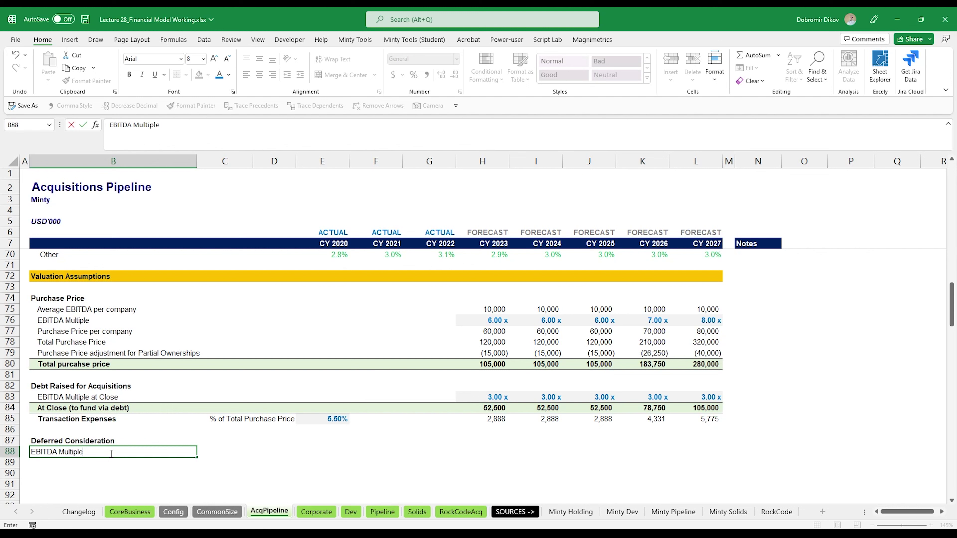
key("Return")
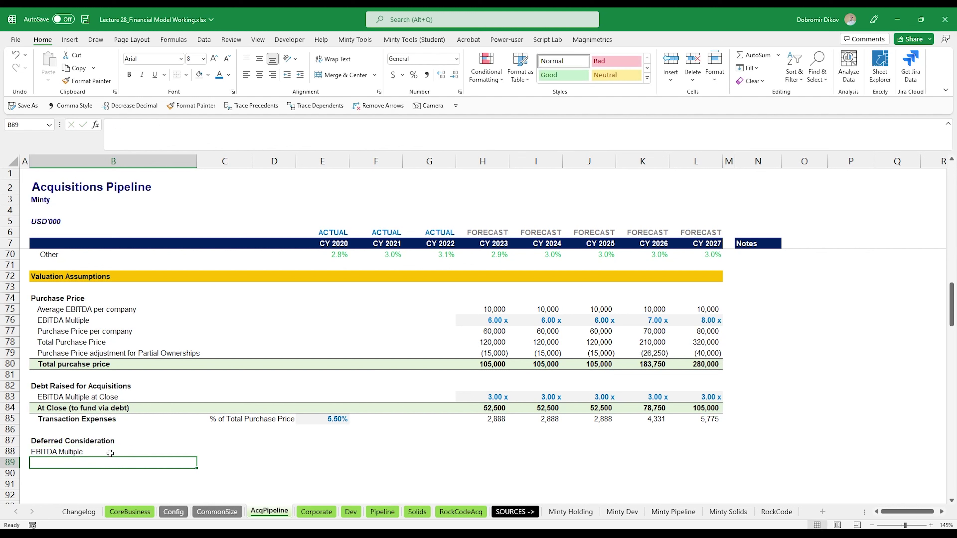
type("Years to ")
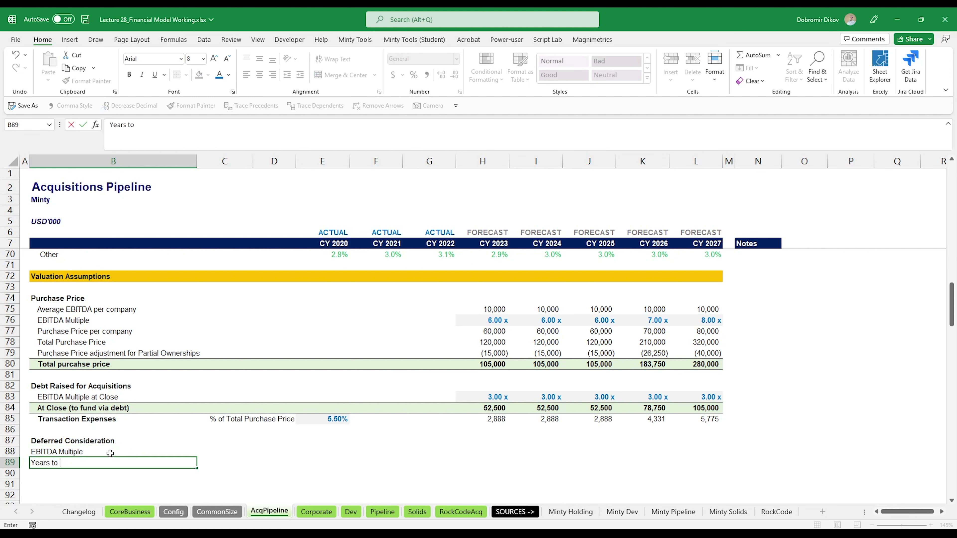
type("split over")
- Enter 4 as the years to split over in C89 and format it as an input with grey fill and bold blue font
key("Tab")
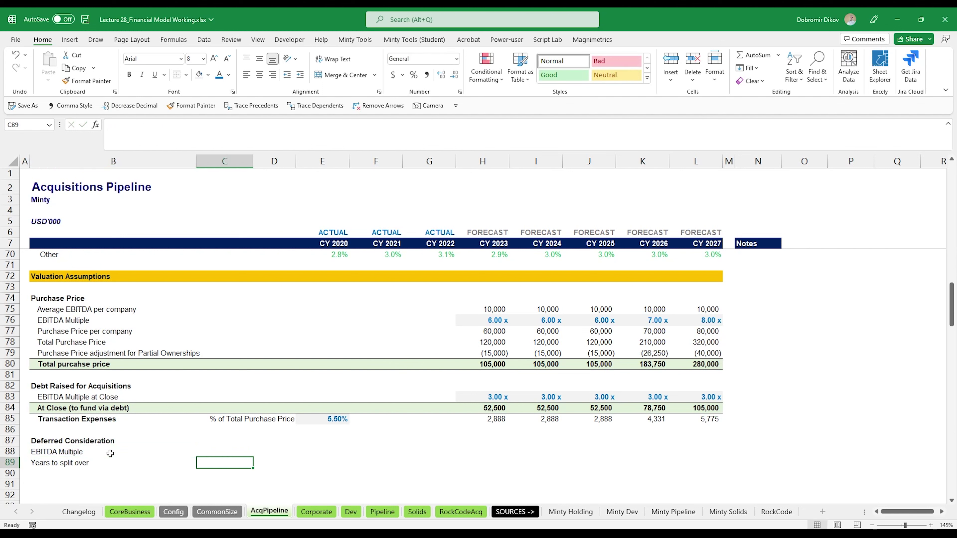
left_click(199, 75)
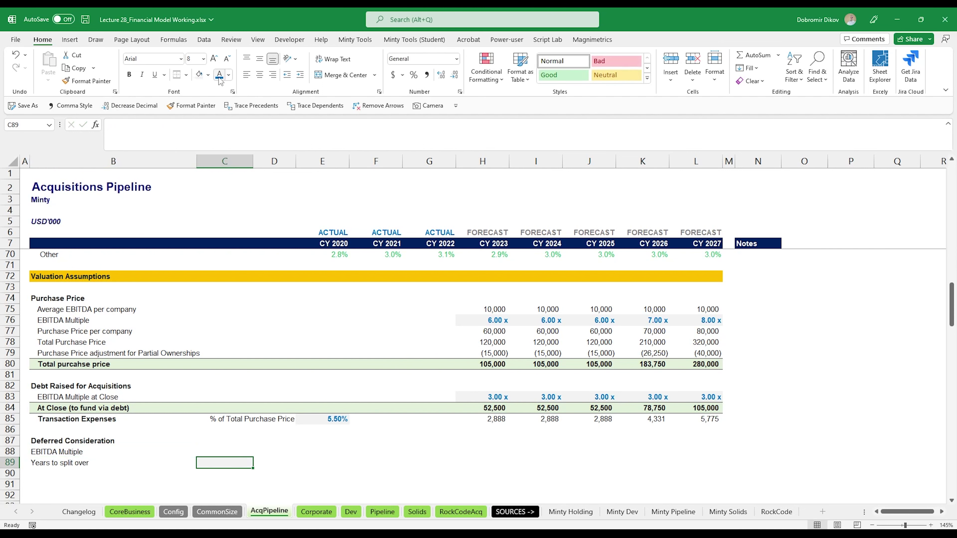
type("4")
key("Return")
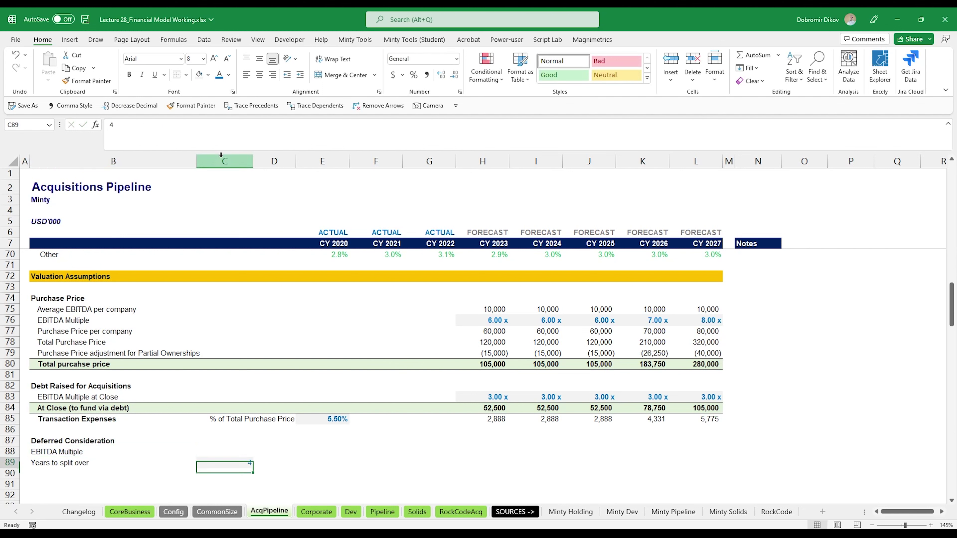
key("Up")
key("ctrl+b")
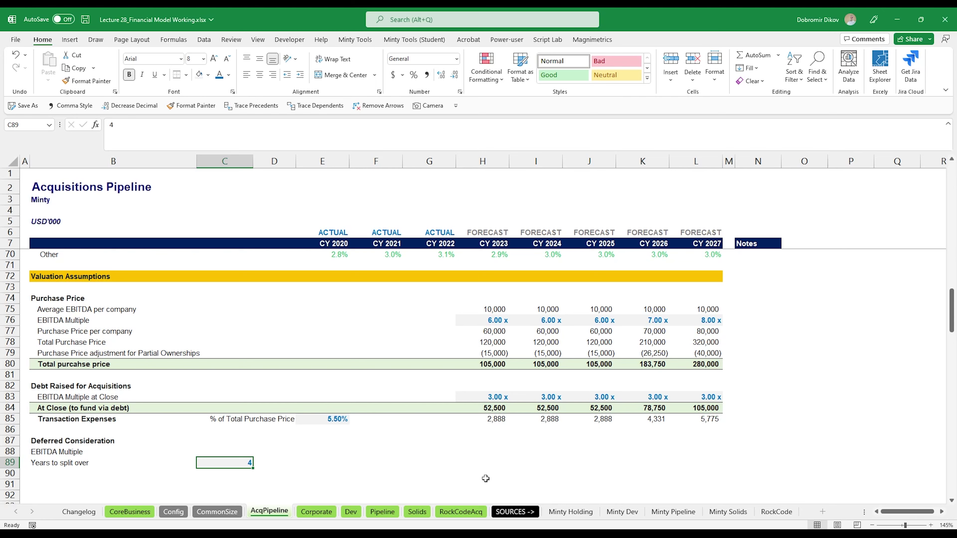
- Insert two blank rows at row 91 and indent the labels in B88:B89
scroll(486, 478, "down", 2)
left_click(6, 418)
key("ctrl+plus")
key("ctrl+plus")
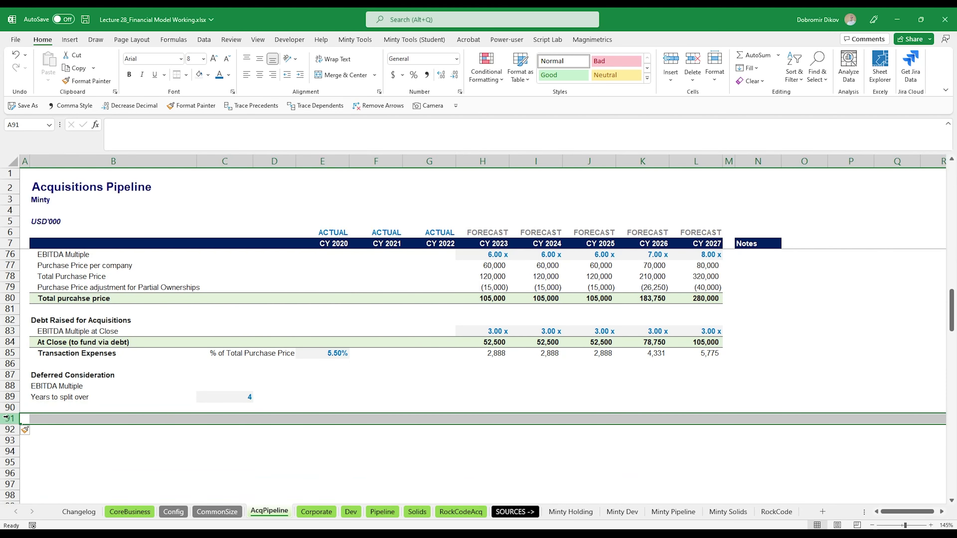
left_click_drag(64, 386, 64, 397)
left_click(300, 74)
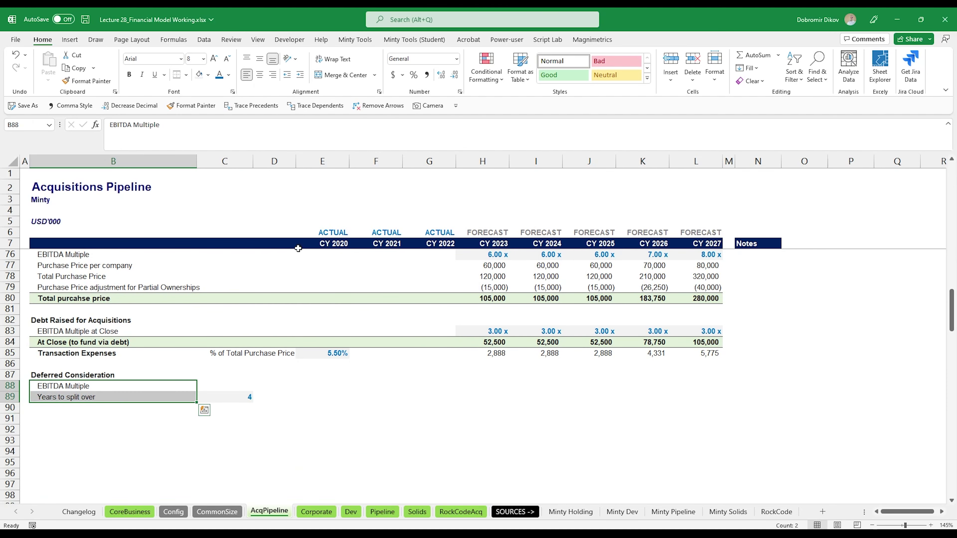
- Enter the label Total New Deferred Consideration in B90 and make it bold
left_click(41, 410)
type("Total New D")
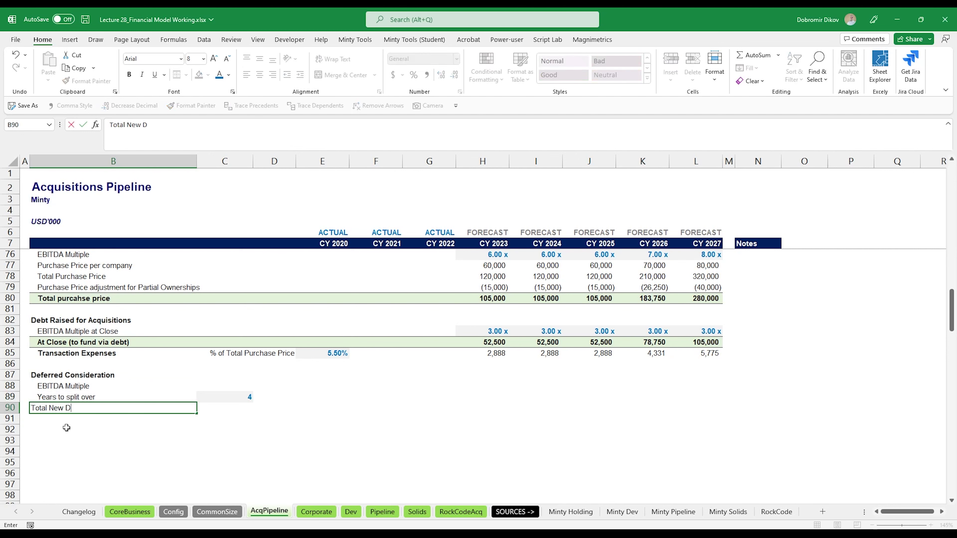
type("eferred Consideration")
key("Return")
key("Up")
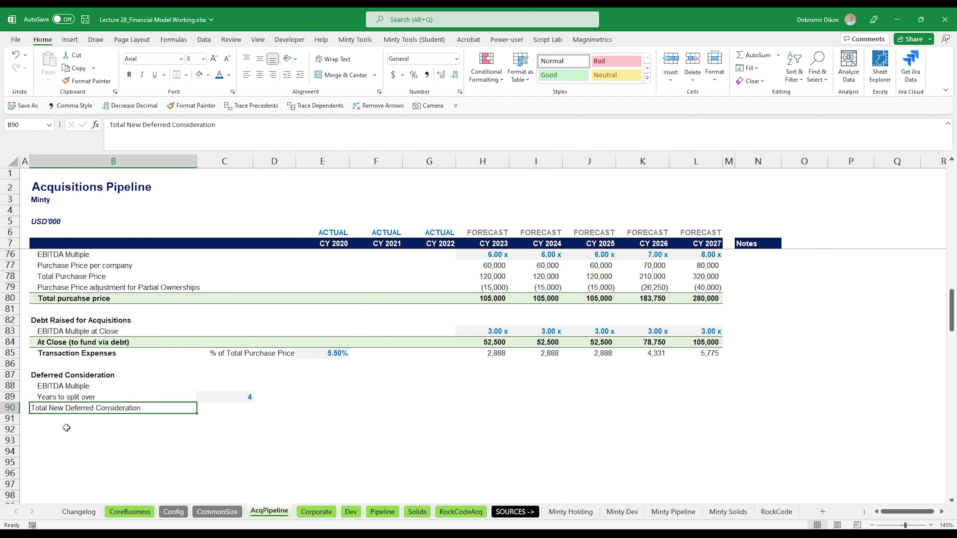
key("ctrl+b")
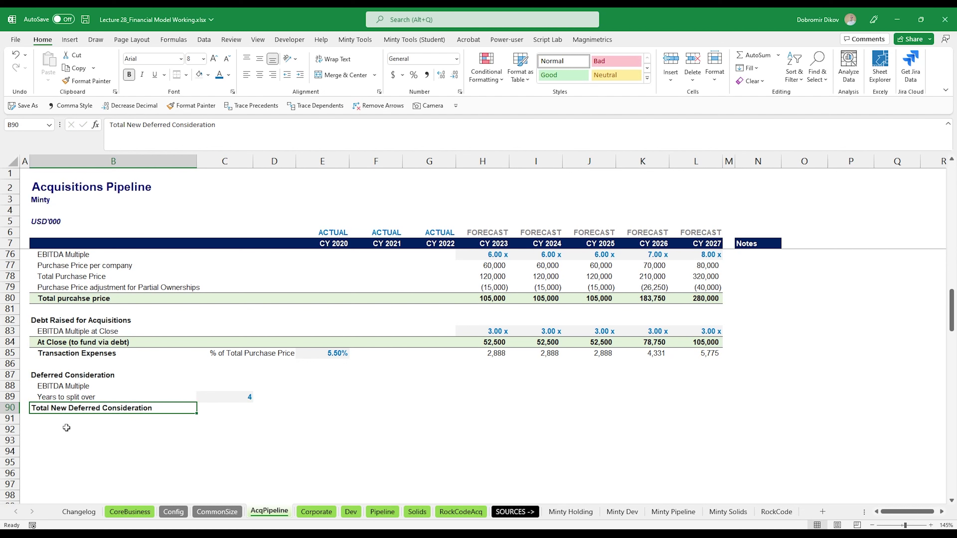
- Add indented labels Year 1 through Year 5 in B91:B95 below the total
scroll(67, 428, "down", 1)
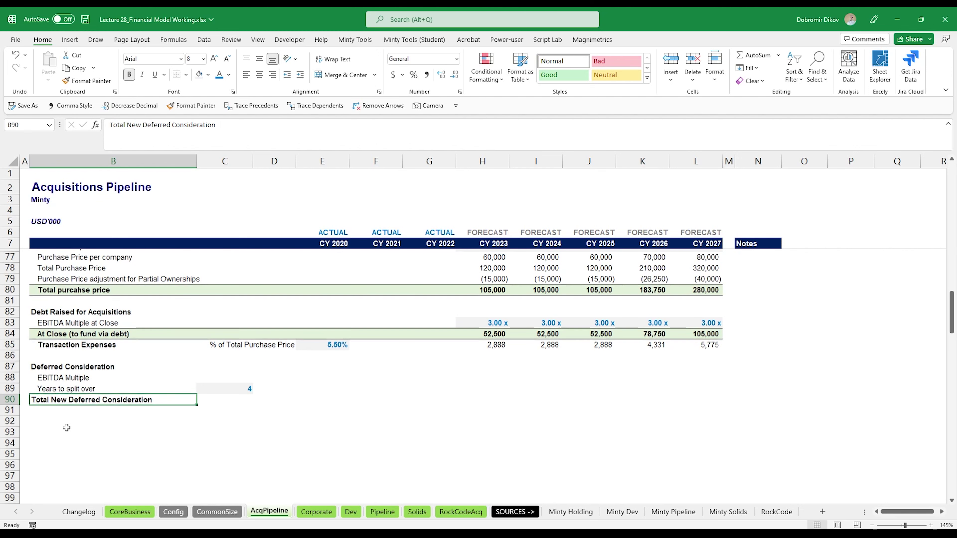
key("Down")
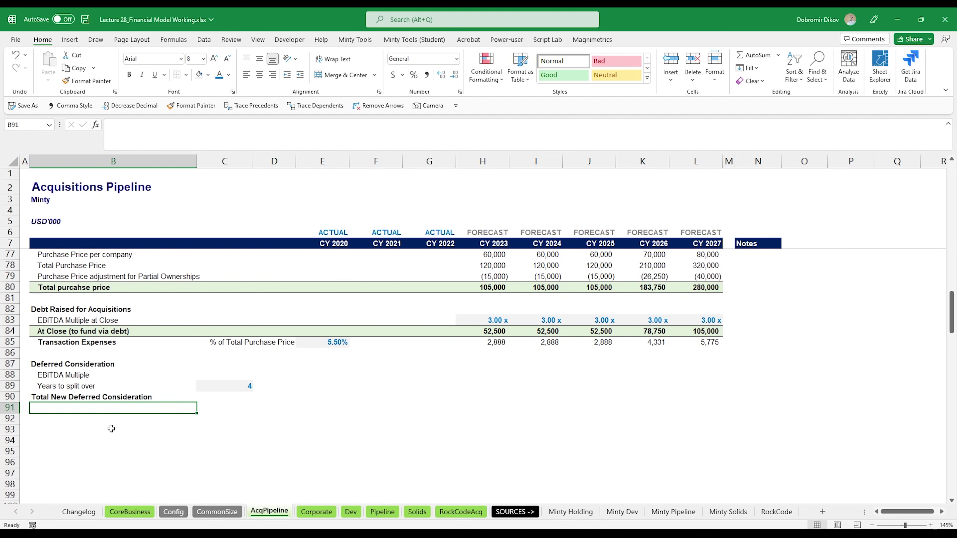
type("Year 1")
left_click(300, 74)
left_click_drag(197, 416, 197, 456)
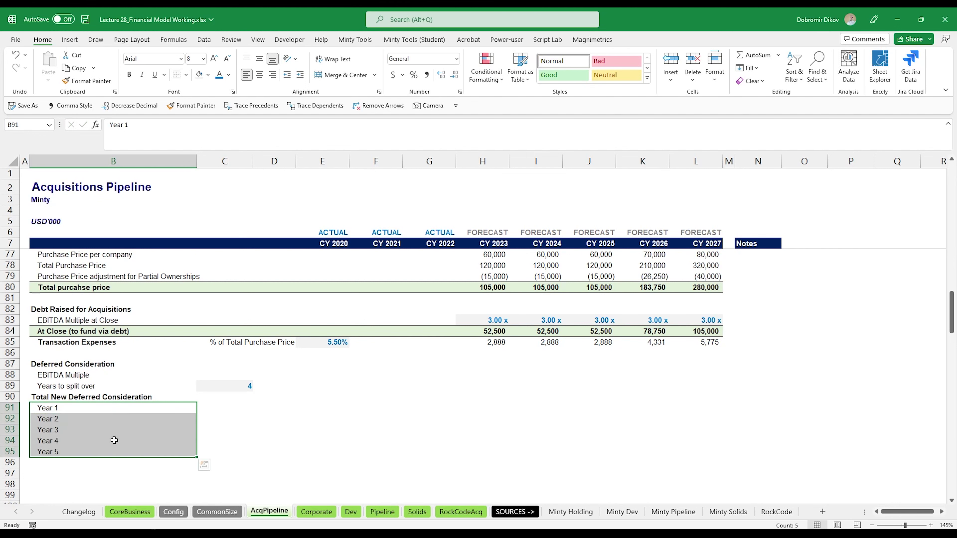
- Add a bottom border to B90:L90 and a top border to B96:L96 to frame the yearly rows
left_click_drag(113, 397, 684, 396)
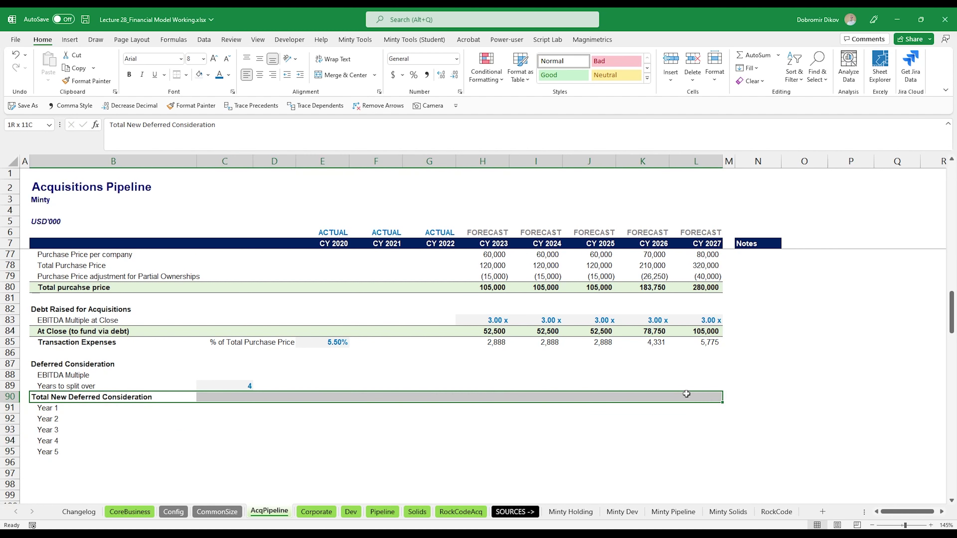
left_click(187, 75)
left_click(204, 102)
left_click(78, 459)
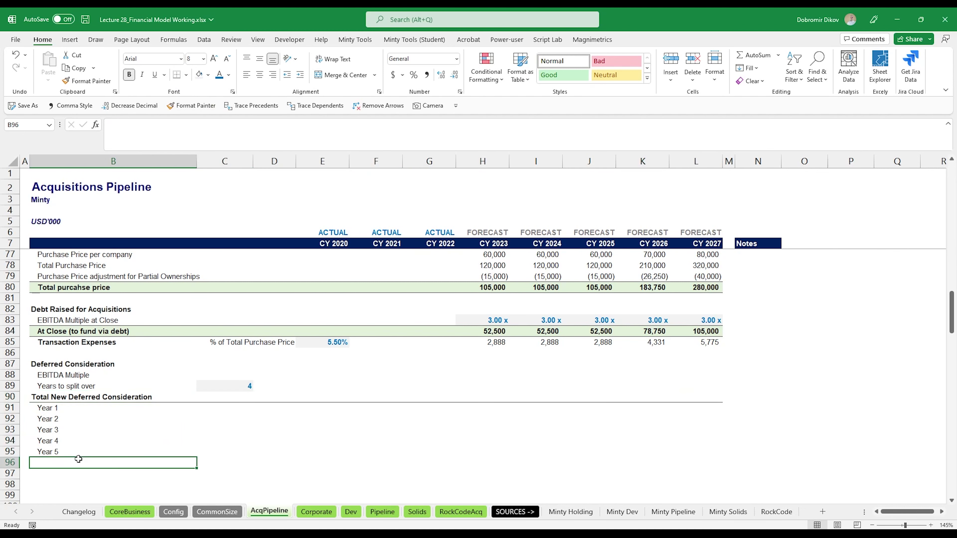
left_click_drag(78, 459, 694, 459)
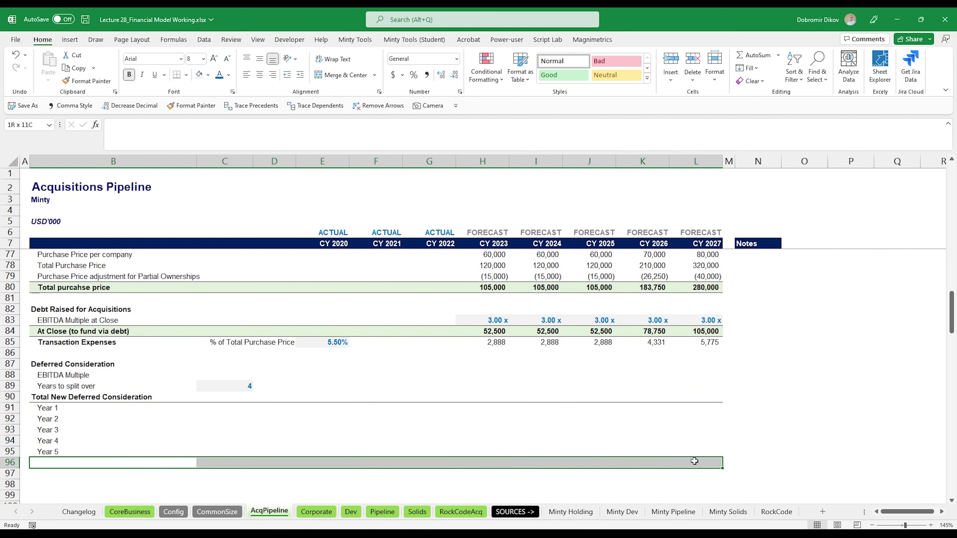
left_click(187, 74)
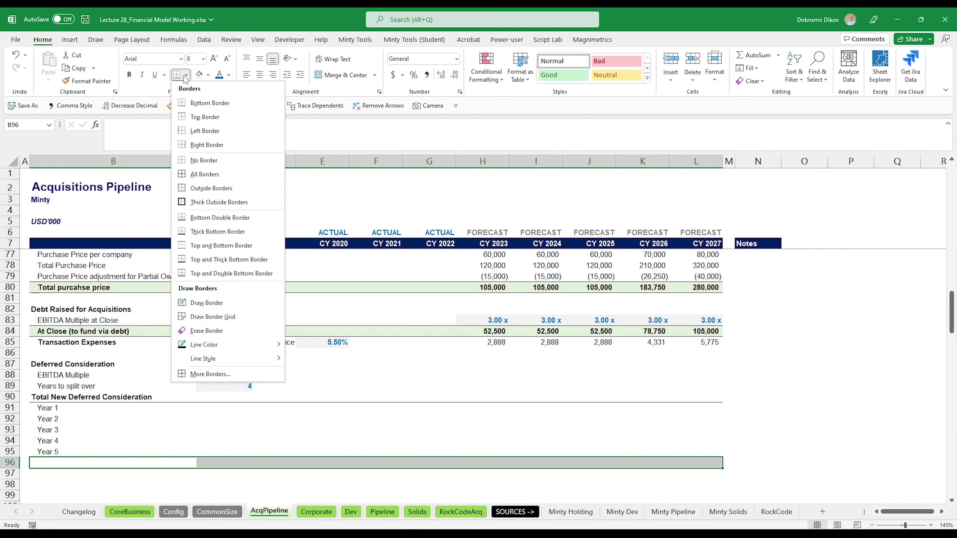
left_click(191, 117)
left_click(57, 475)
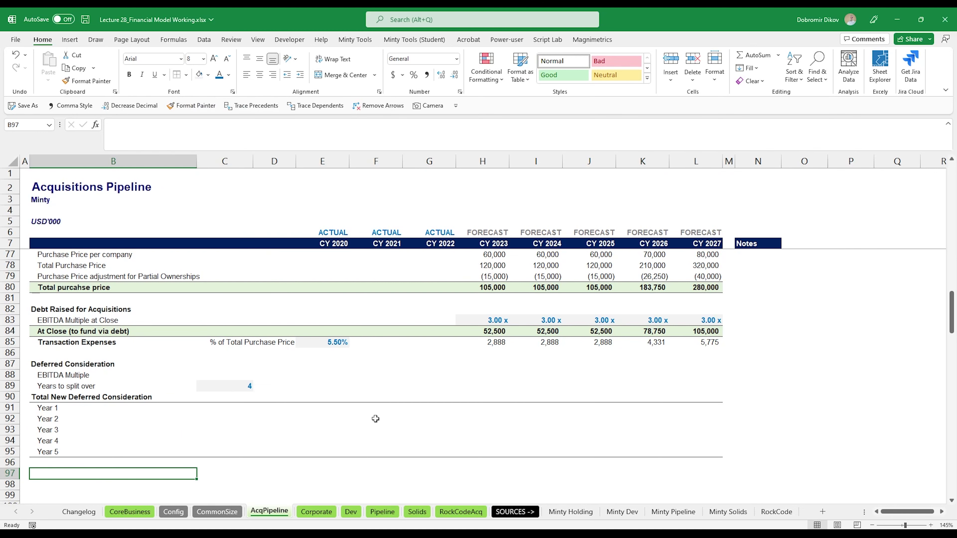
- Copy the formatting of the at-close multiples in H83:L83 onto H88:L88
left_click(461, 376)
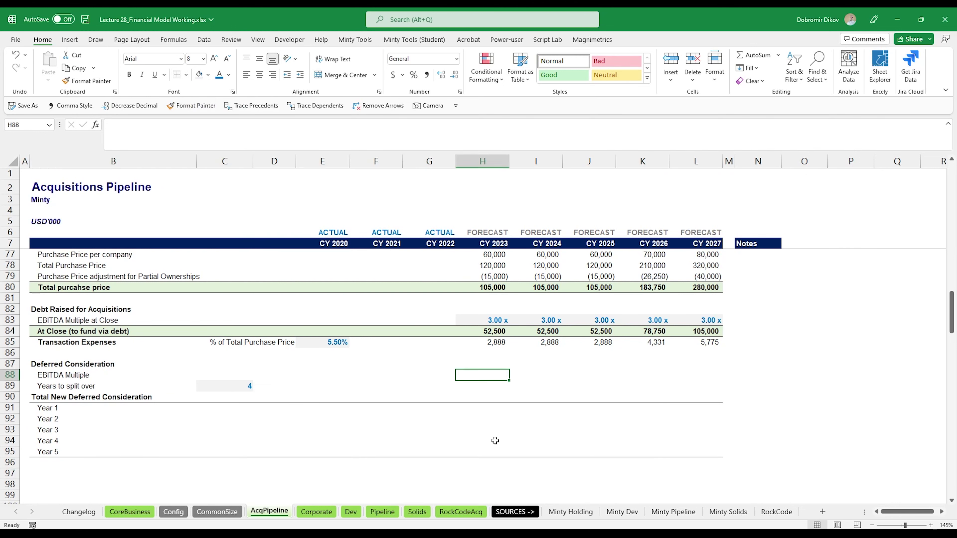
left_click_drag(482, 320, 701, 320)
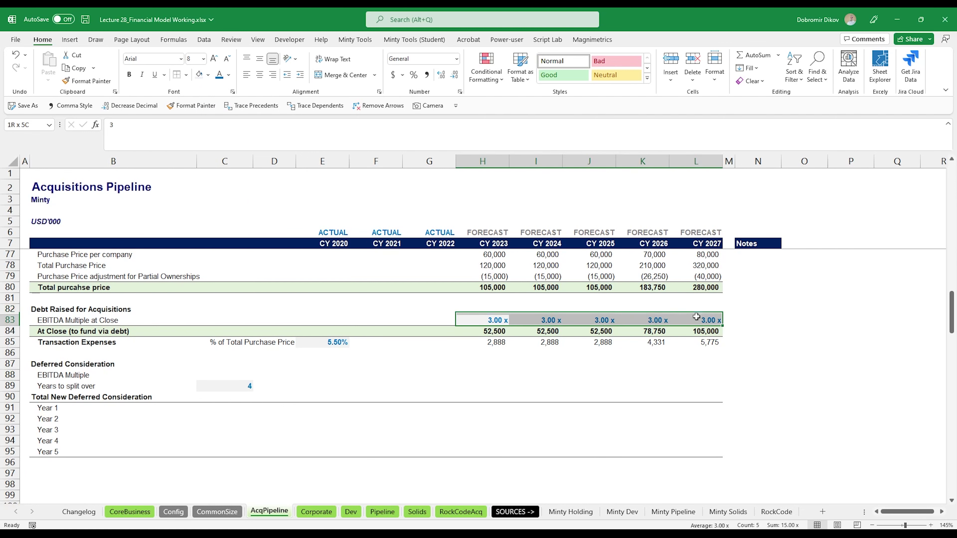
left_click(87, 81)
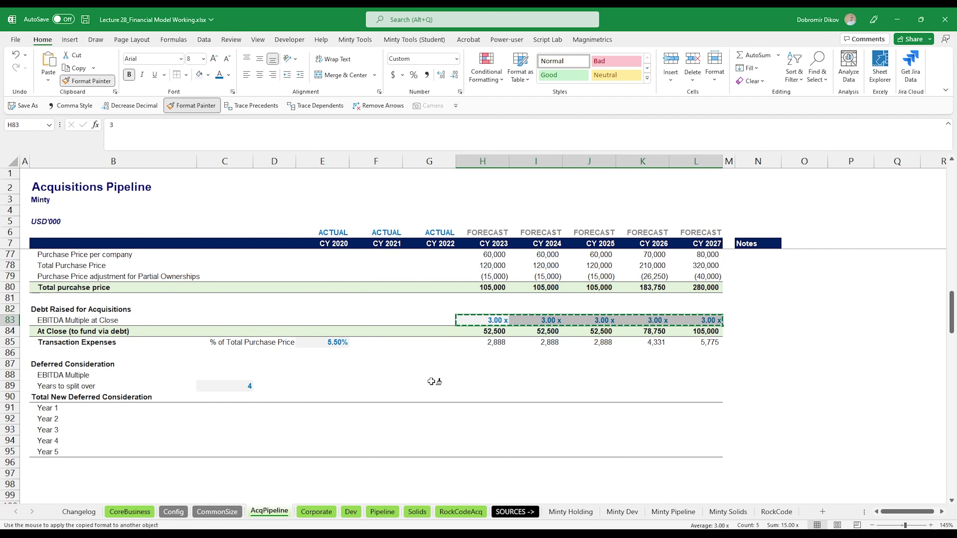
left_click(479, 376)
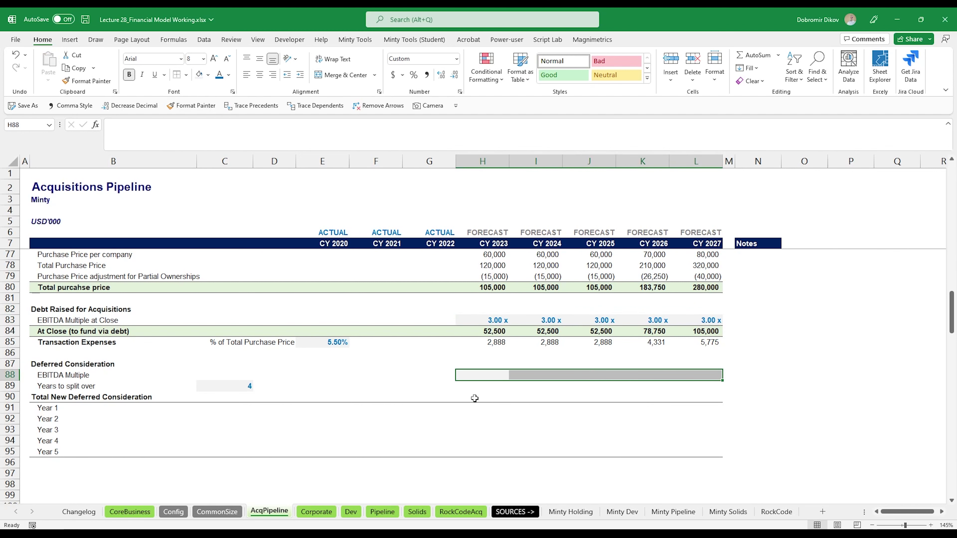
- Remove the fill from H88:L88 and set its font color to automatic
left_click(208, 75)
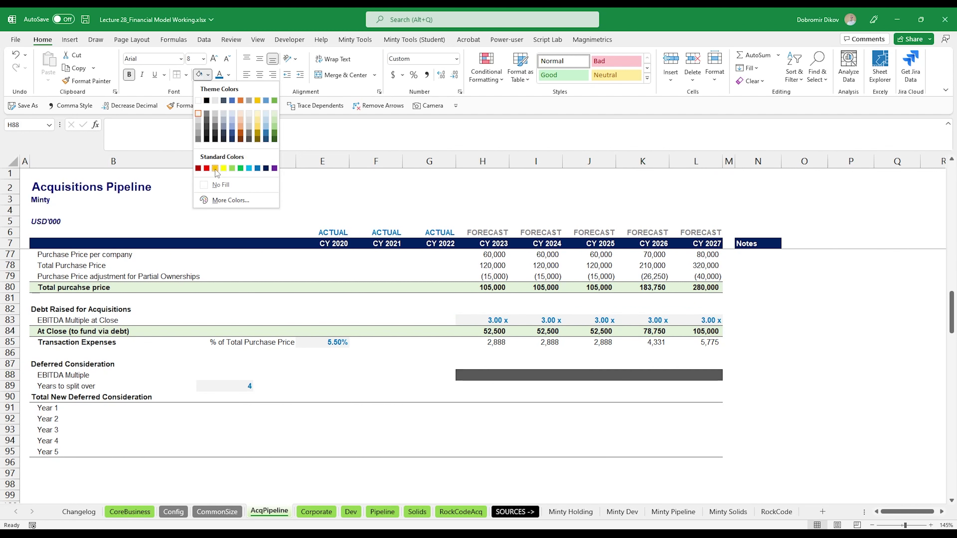
left_click(220, 185)
left_click(228, 75)
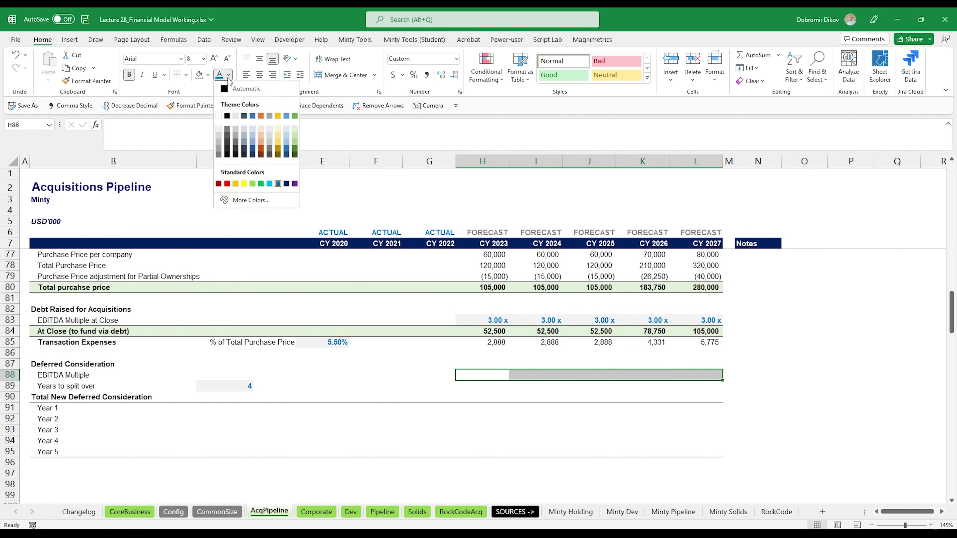
left_click(234, 92)
- Enter =H76-H83 in H88 to calculate the CY 2023 deferred consideration EBITDA multiple
left_click(476, 373)
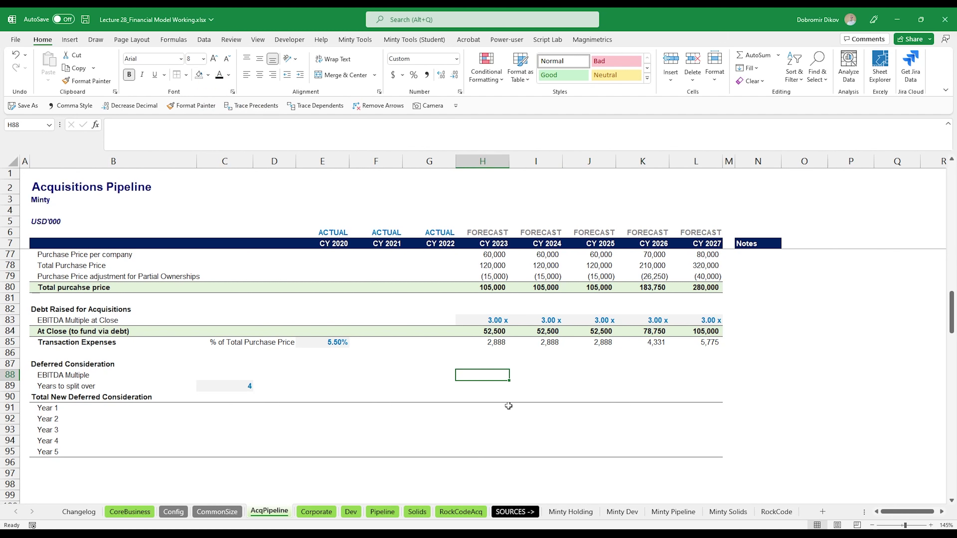
type("=")
scroll(408, 383, "up", 2)
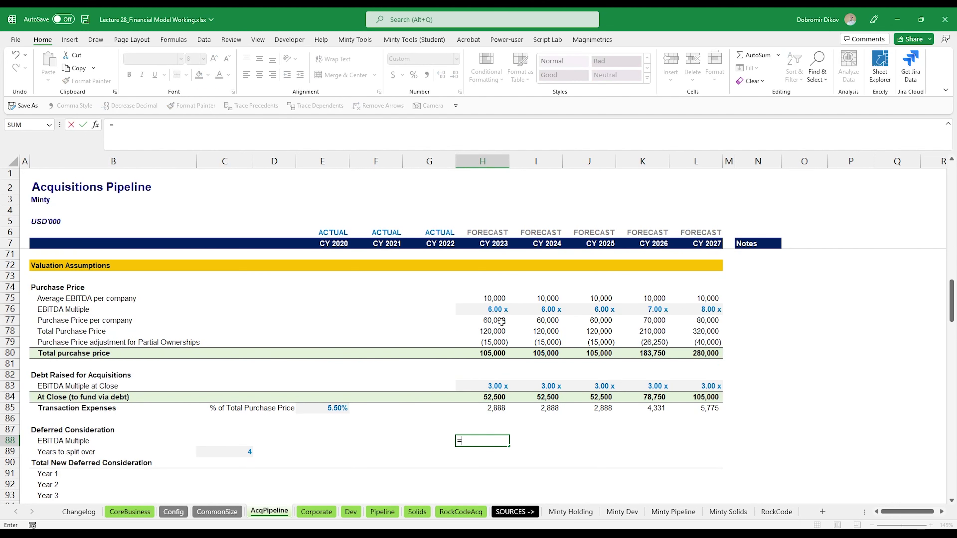
left_click(501, 310)
type("-")
left_click(504, 387)
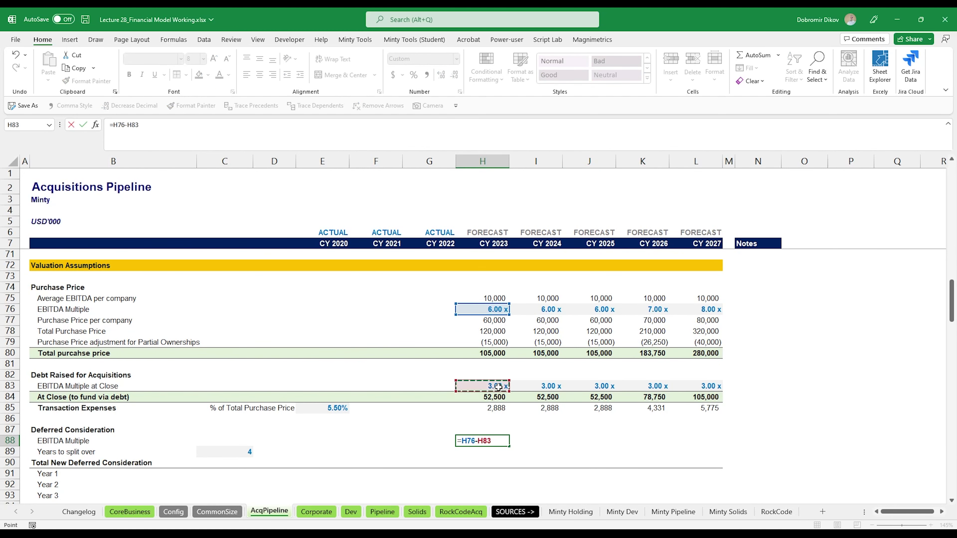
key("Return")
- Fill the deferred EBITDA multiple formula from H88 across to L88
key("Up")
key("shift+Right")
key("shift+Right")
key("shift+Right")
key("shift+Right")
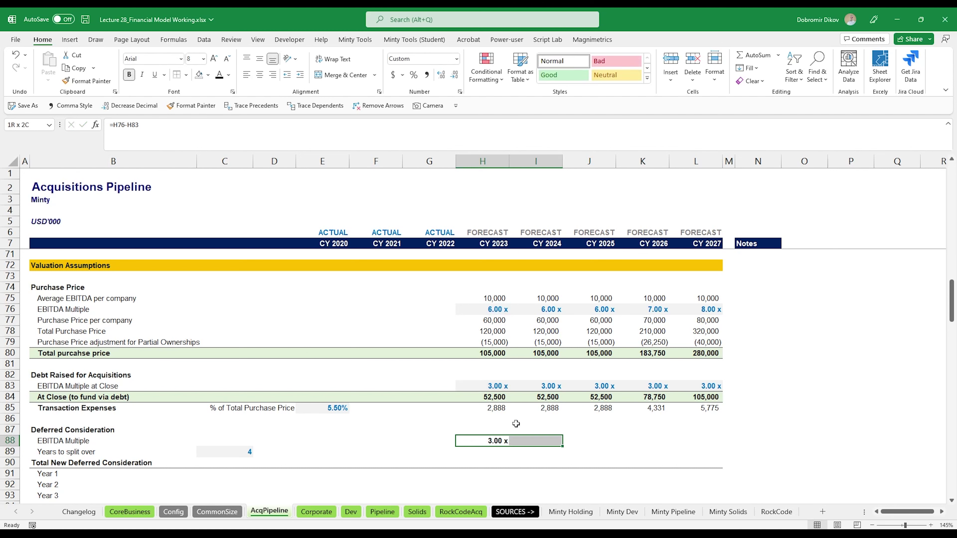
key("ctrl+r")
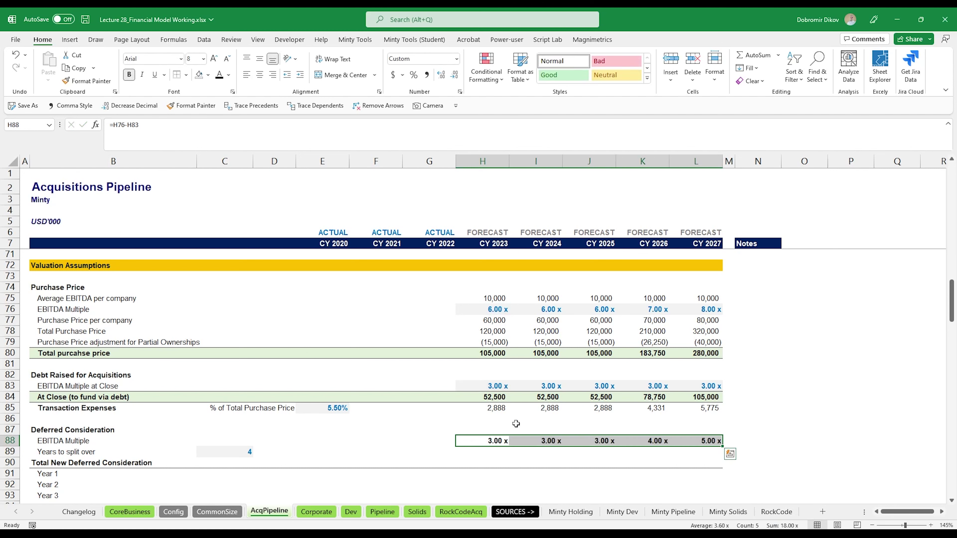
- Enter =H80/H76*H88 in H90 for CY 2023 total new deferred consideration and format it in comma style without decimals
key("Down")
key("Down")
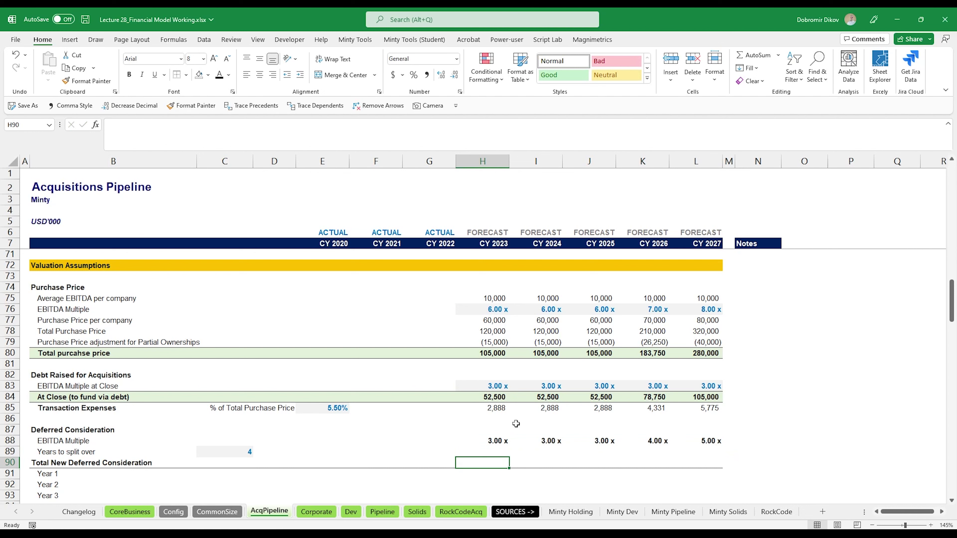
type("=")
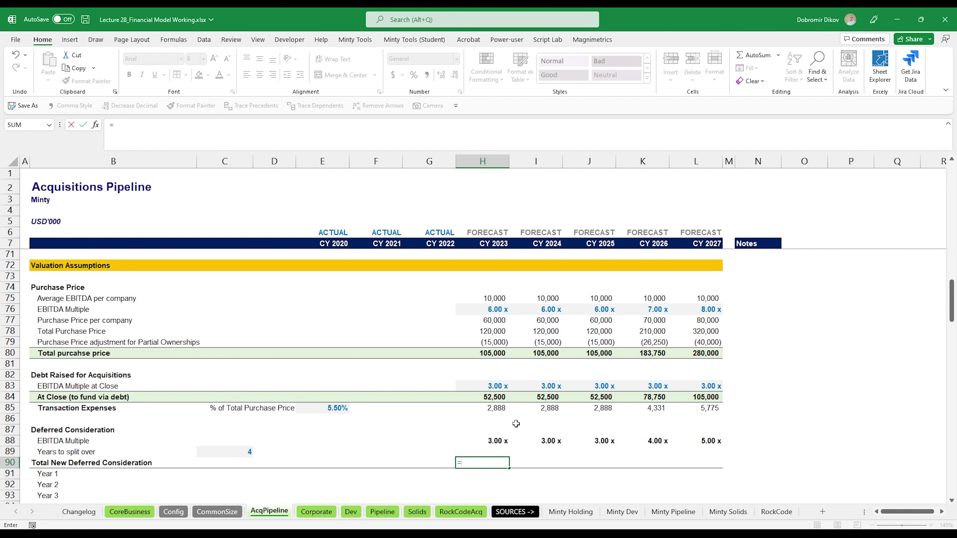
key("Up")
key("Up")
key("Up")
key("Up")
key("Up")
key("Up")
key("Up")
key("Up")
key("Up")
key("Up")
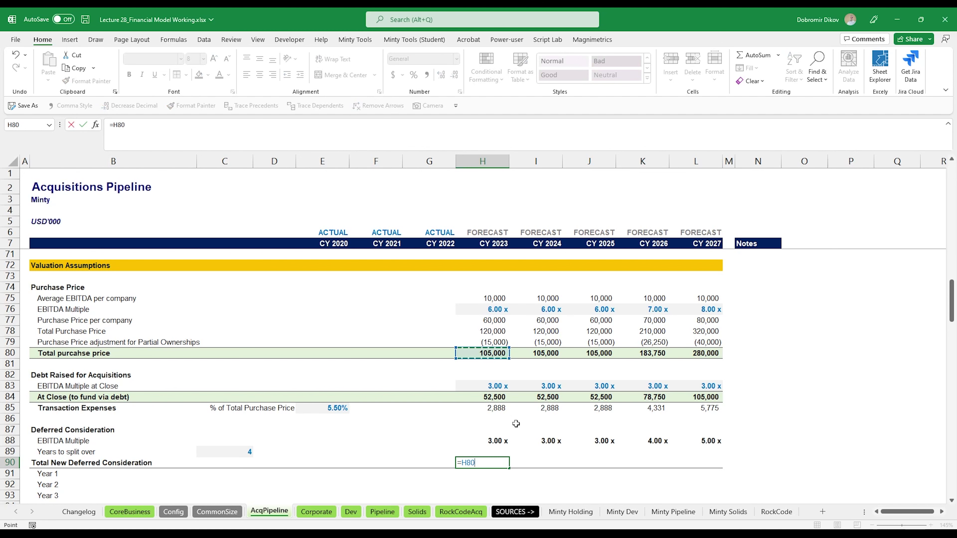
type("/")
key("Up")
key("Up")
key("Up")
key("Up")
key("Up")
key("Up")
key("Up")
key("Up")
key("Up")
key("Up")
key("Up")
key("Up")
key("Up")
key("Up")
key("Up")
key("Up")
key("Up")
key("Up")
key("Up")
key("Up")
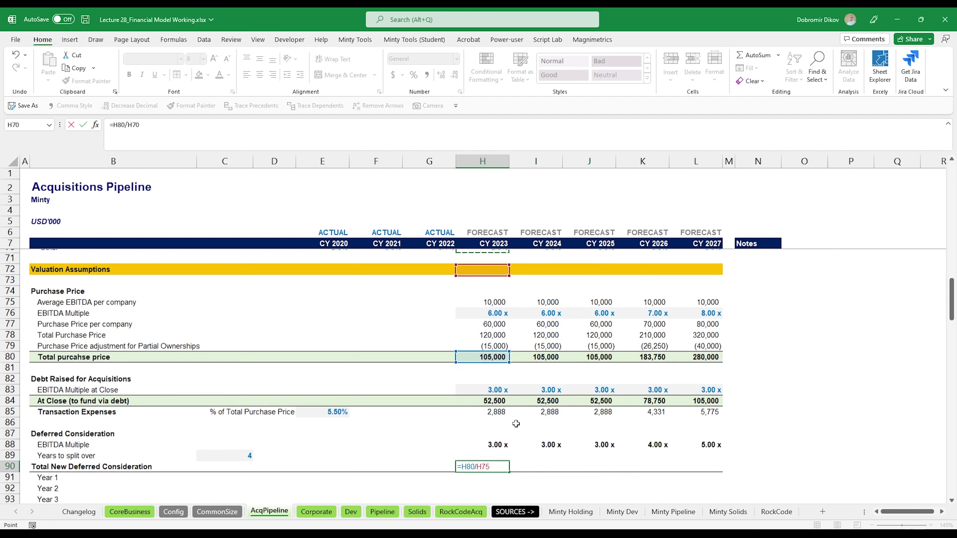
key("Down")
key("Down")
key("Down")
key("Down")
key("Down")
key("Down")
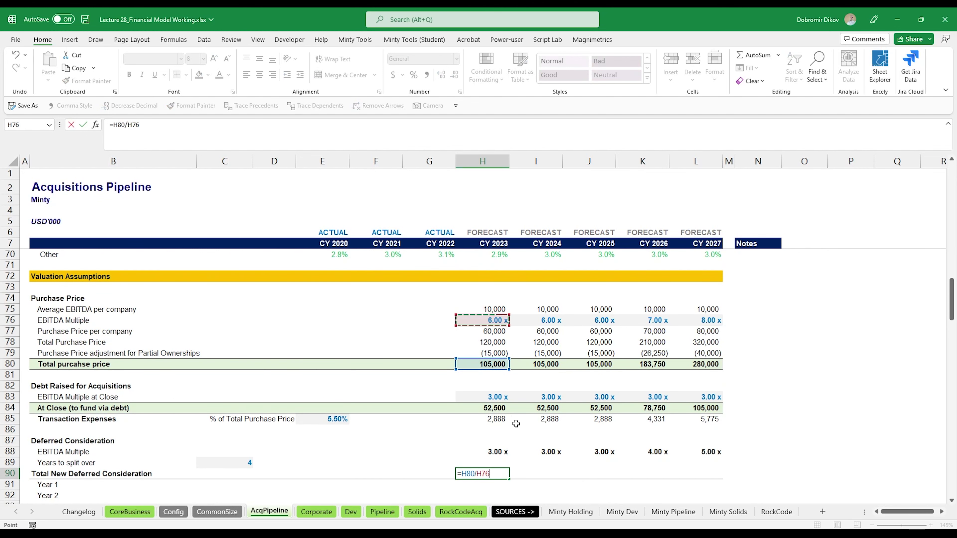
type("*")
key("Up")
key("Up")
key("ctrl+Return")
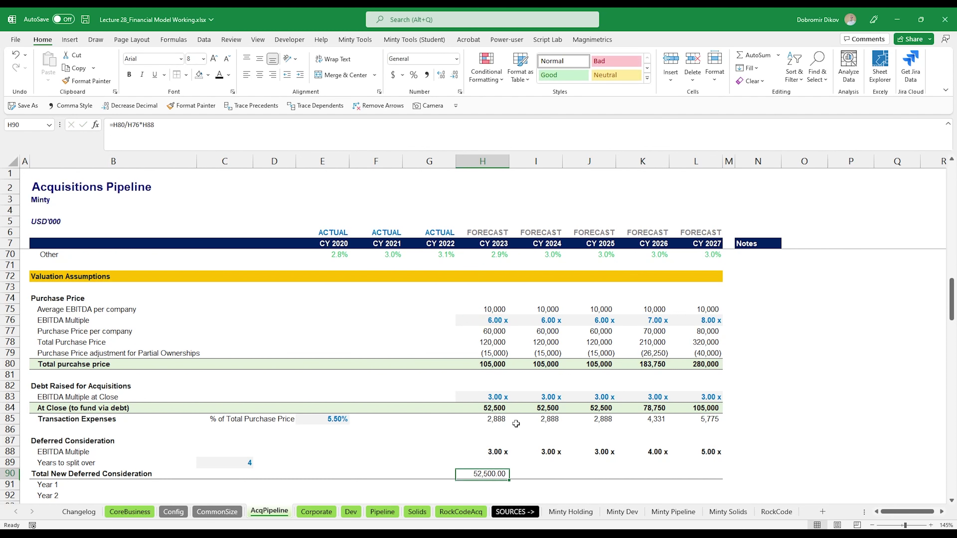
key("alt+3")
key("alt+3")
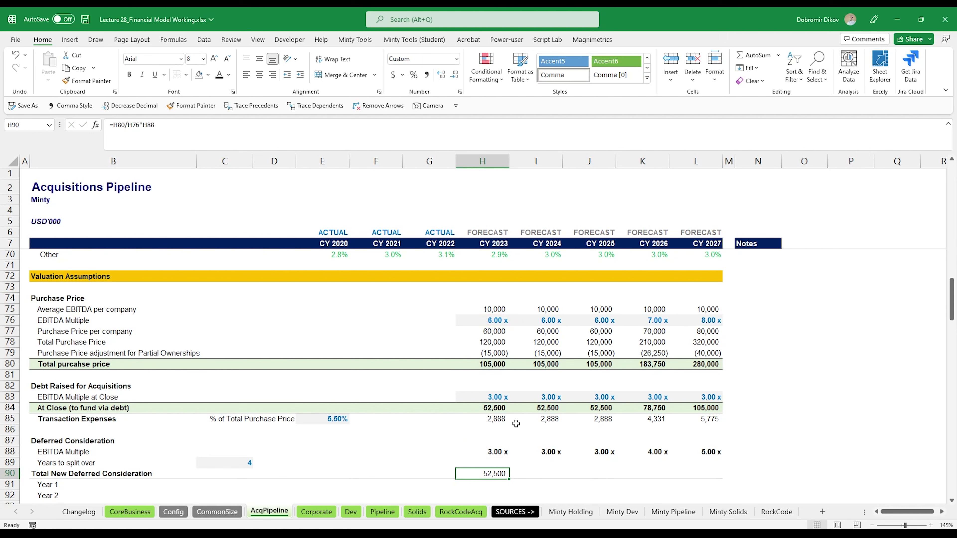
- Fill the total new deferred consideration formula from H90 across to L90 and make the range bold
key("shift+Right")
key("shift+Right")
key("shift+Right")
key("shift+Right")
key("ctrl+r")
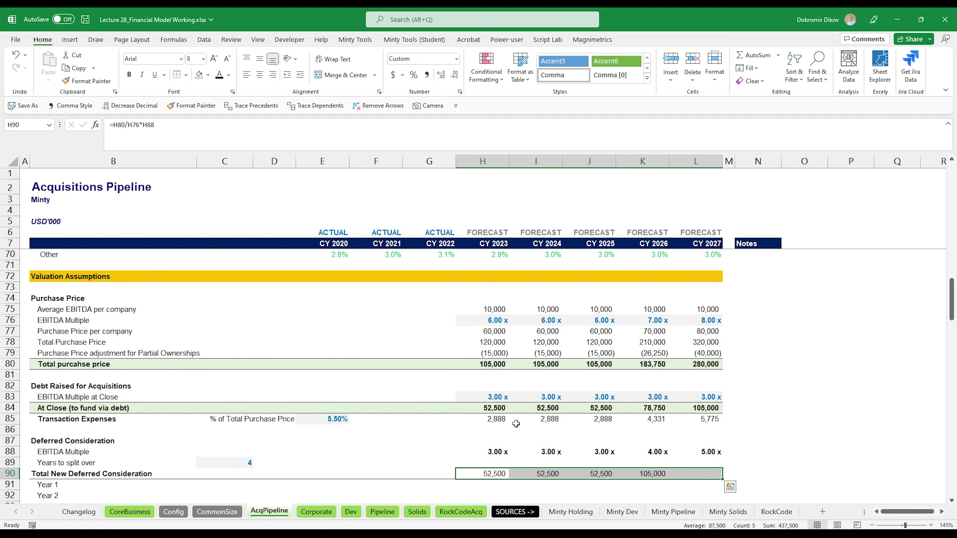
key("ctrl+b")
key("Down")
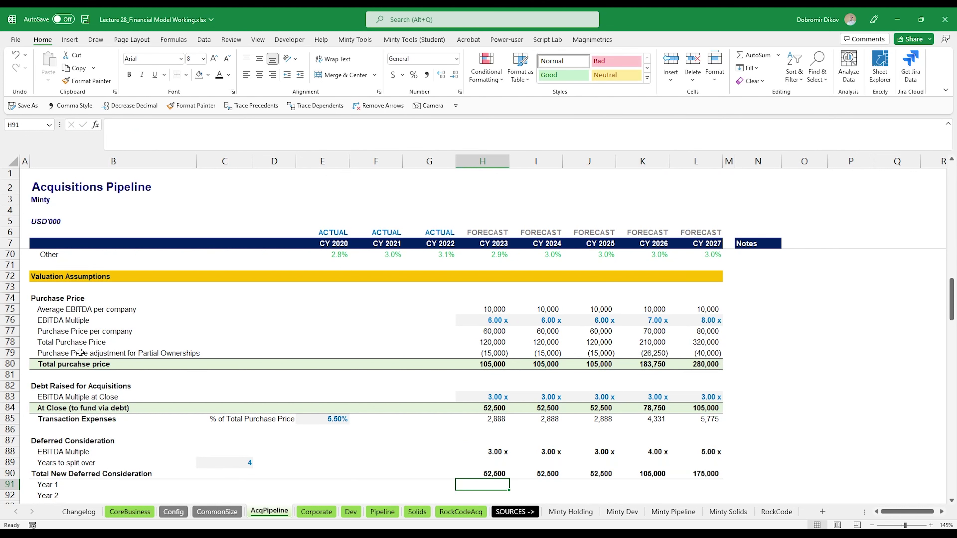
- Enter the label "Deferred consideration paid out" in B97, below the Year 1 to Year 5 rows
scroll(486, 396, "down", 3)
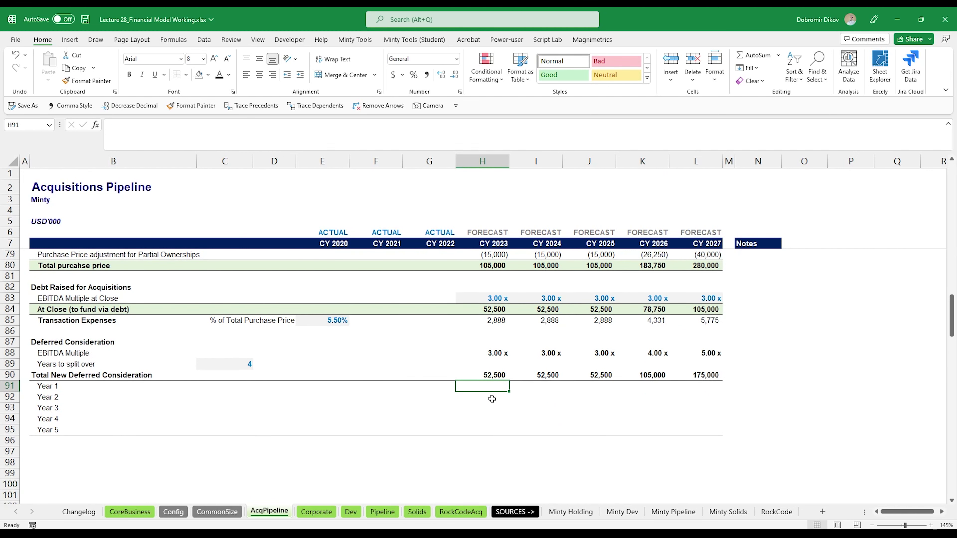
left_click(78, 451)
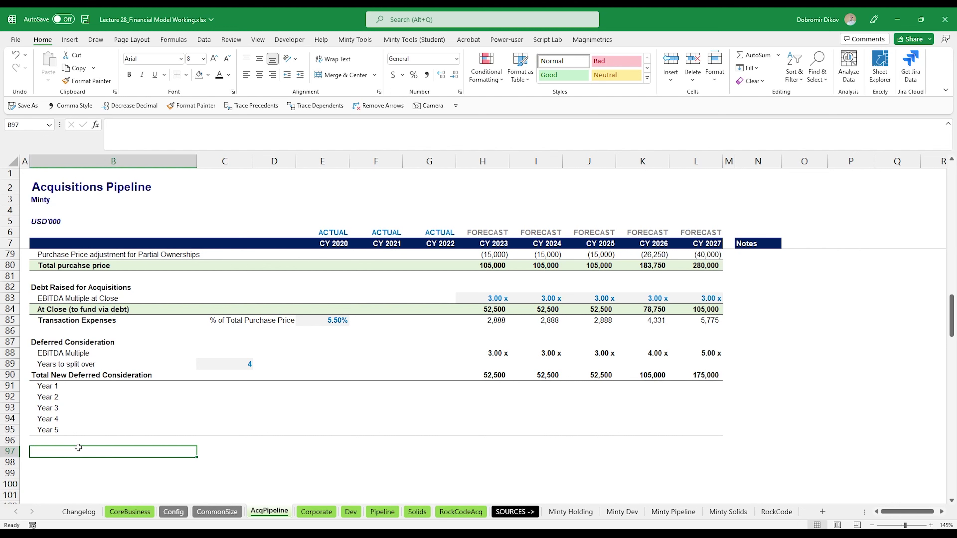
type("Deferred consideration paid out")
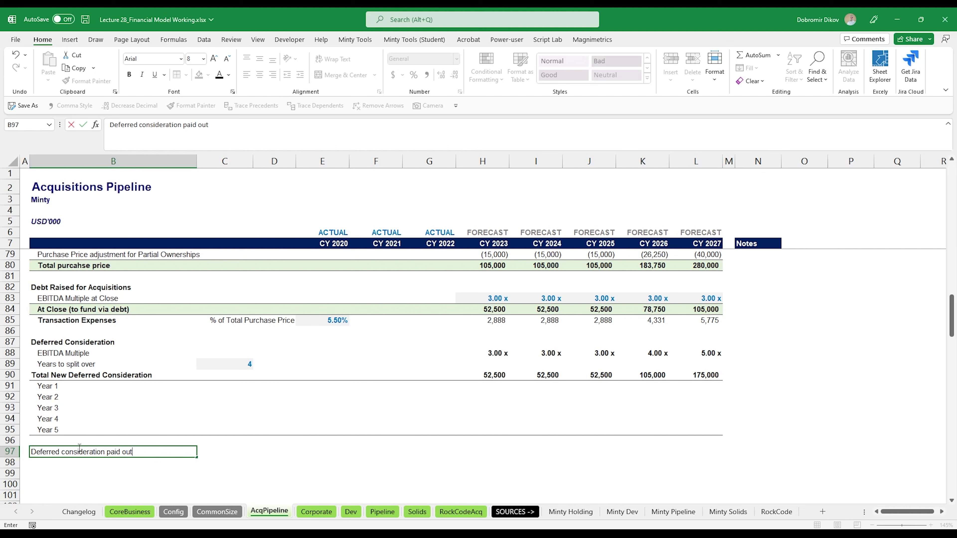
key("ctrl+Return")
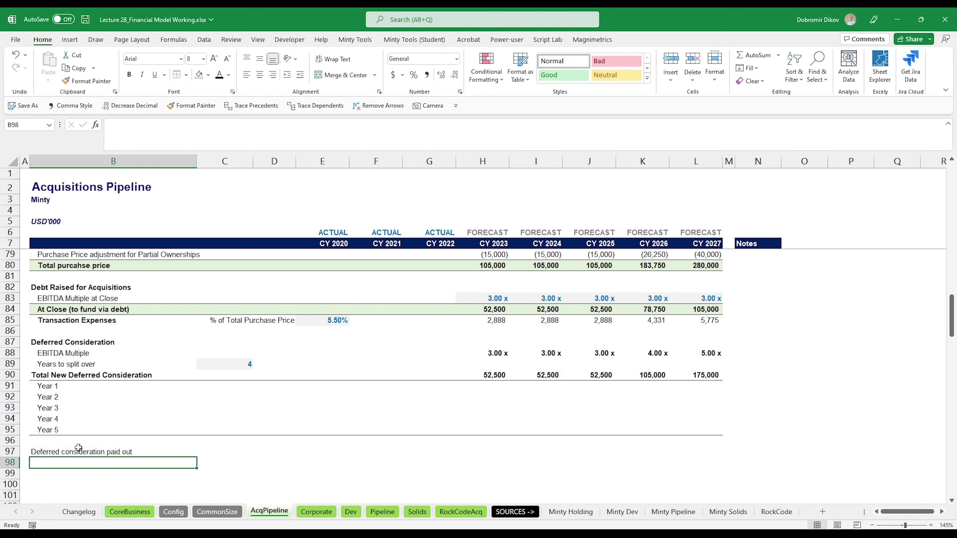
- Copy the formatting of the At Close row B84:L84 onto the deferred consideration paid out row B97:L97
left_click_drag(112, 306, 678, 309)
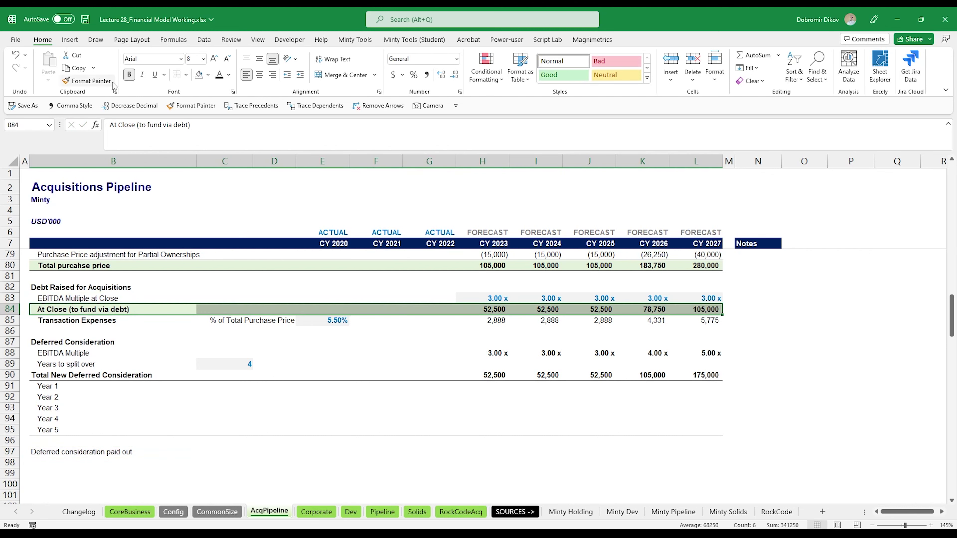
left_click(88, 81)
left_click(46, 452)
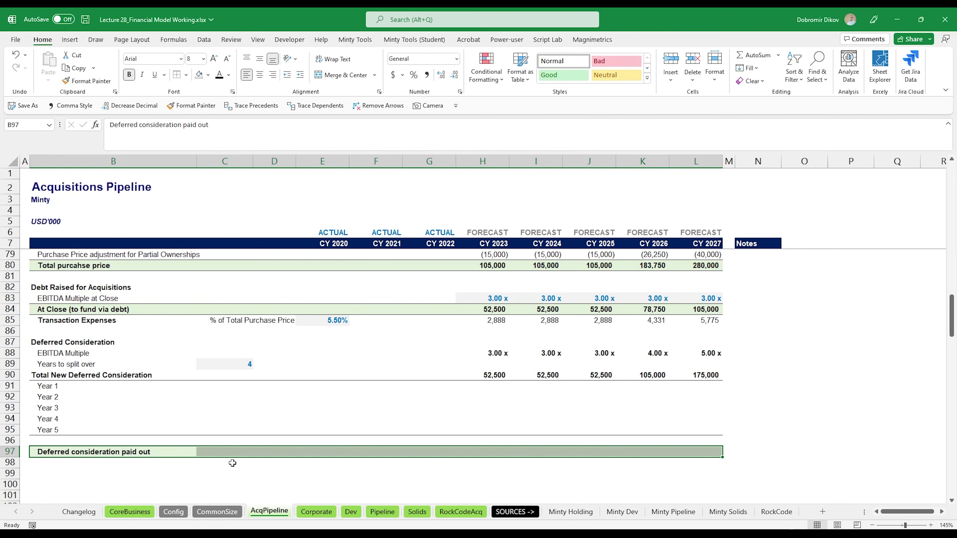
- Trace how the CY 2023 deferred consideration in H90 spreads diagonally from I91 to L94 and into I97:L97
left_click(500, 452)
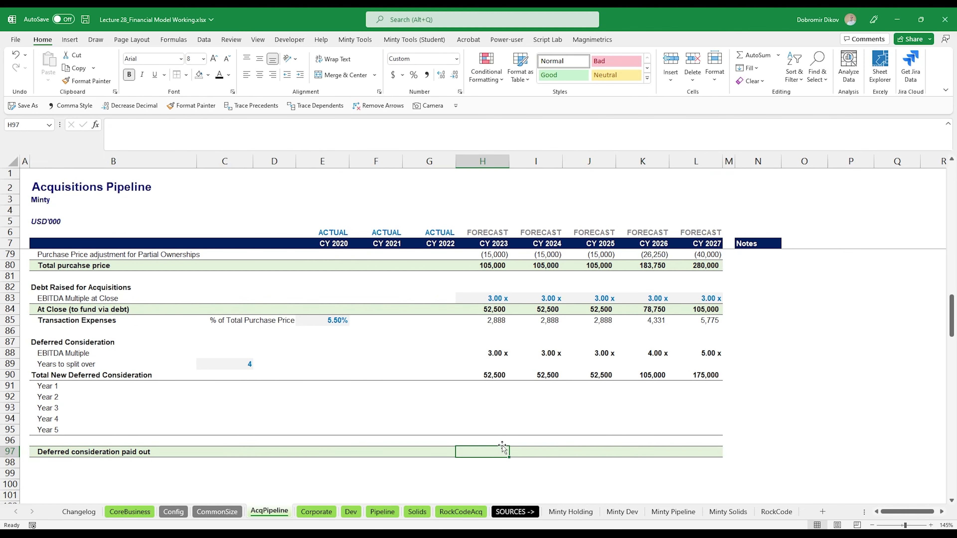
left_click(494, 376)
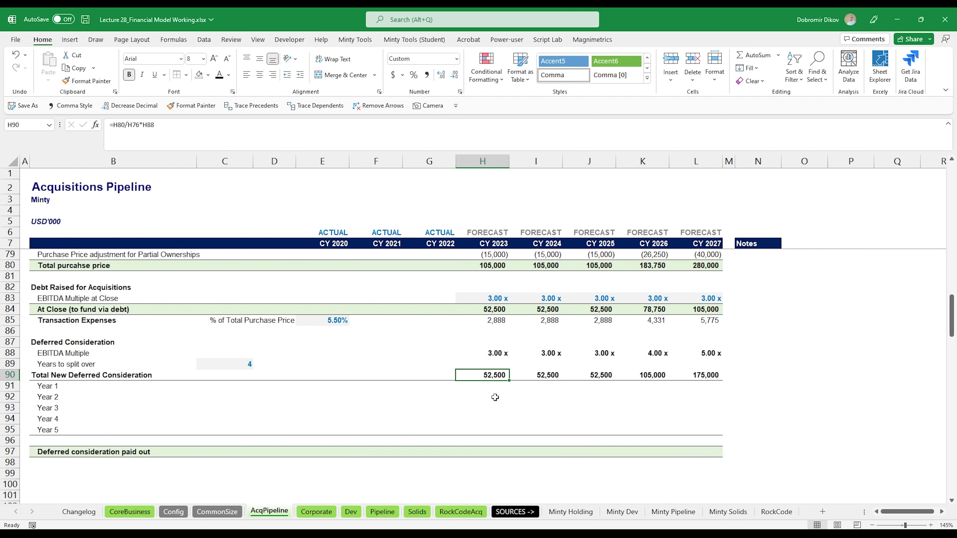
left_click(519, 387)
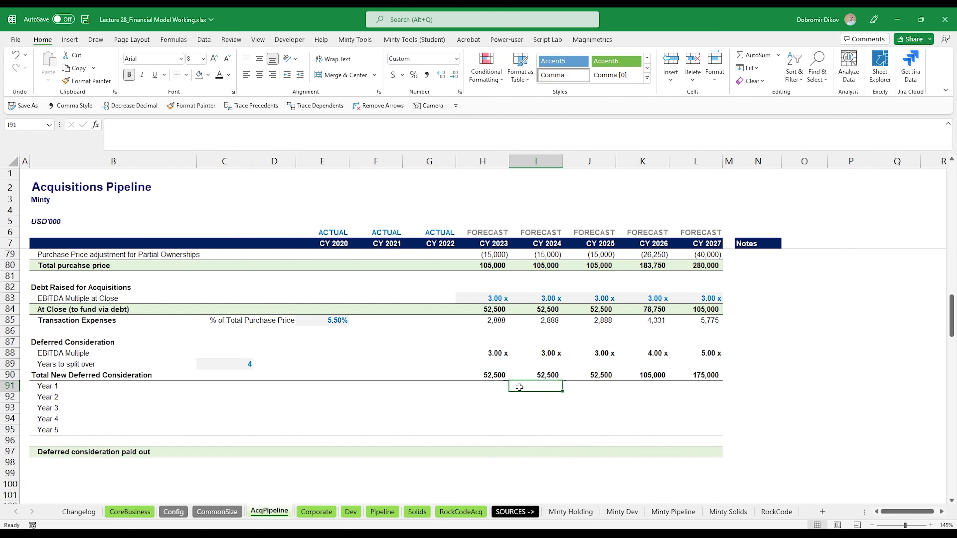
left_click(577, 401)
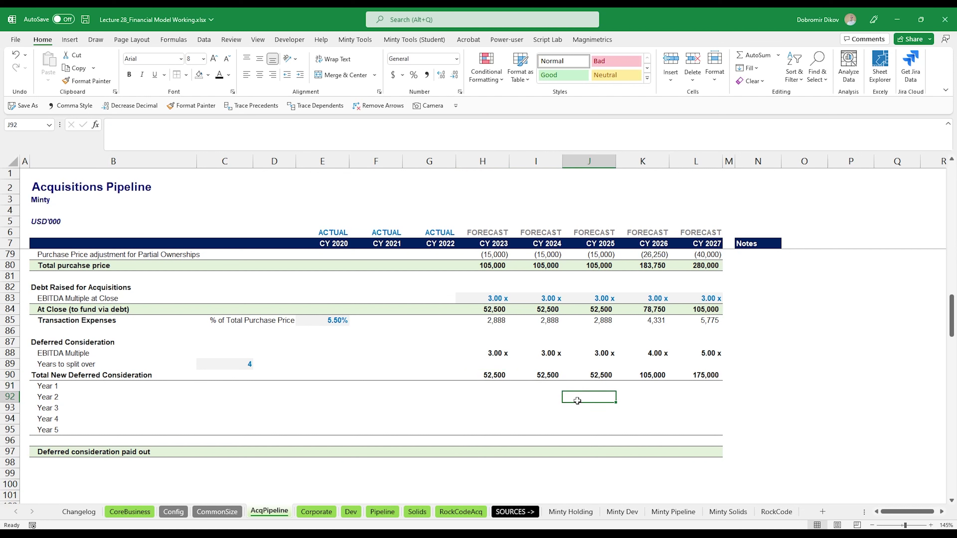
left_click(626, 407)
left_click(684, 419)
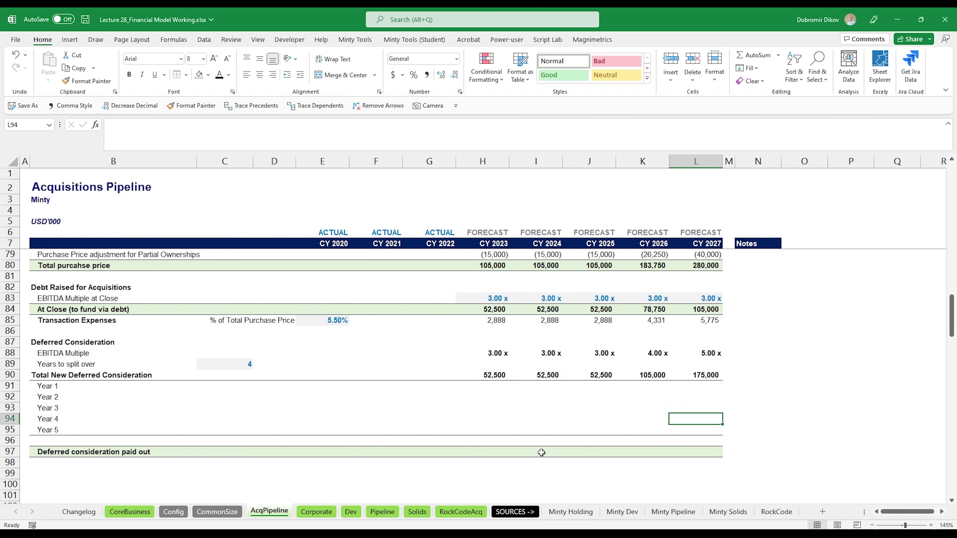
left_click_drag(540, 452, 684, 453)
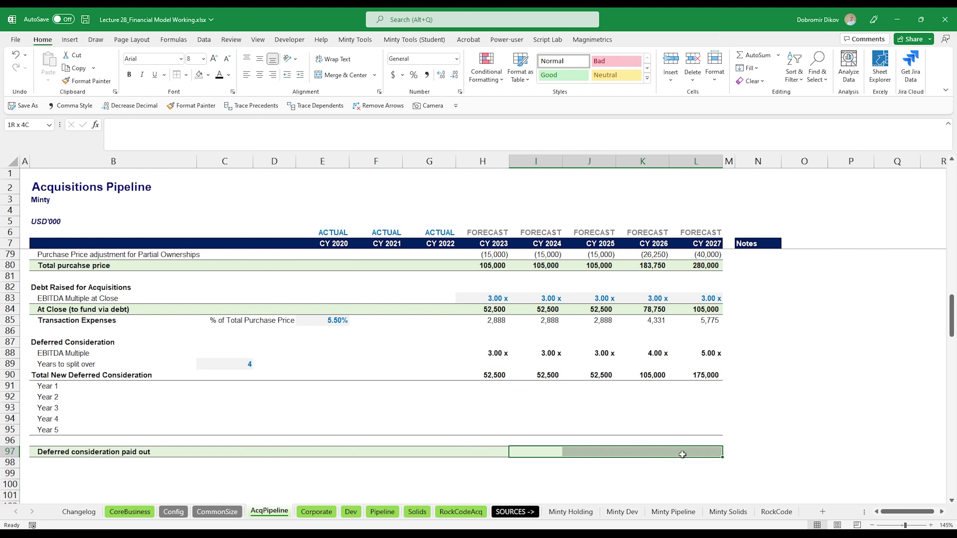
- Enter =G90/$C$89 in H91 to calculate the Year 1 instalment from the prior year's new deferred consideration
left_click(502, 388)
type("=")
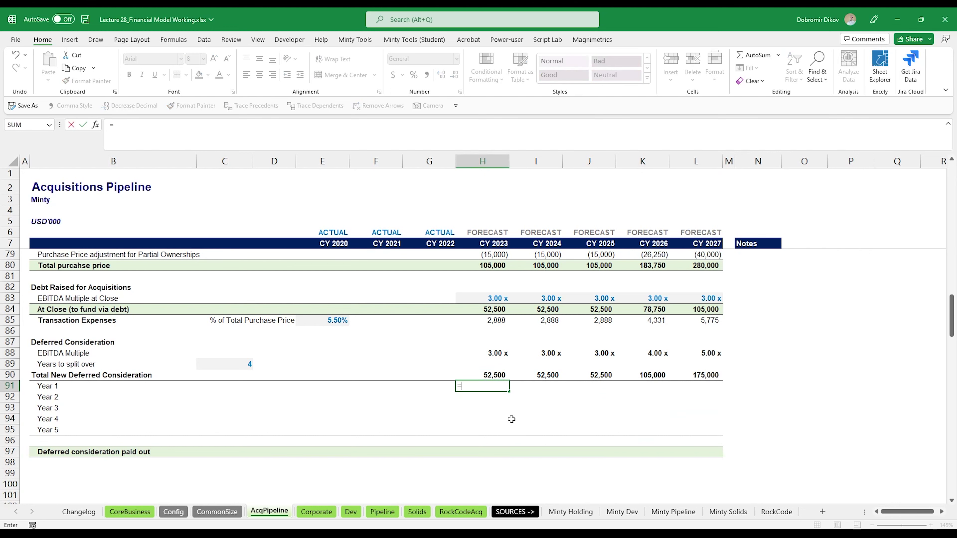
key("Up")
key("Left")
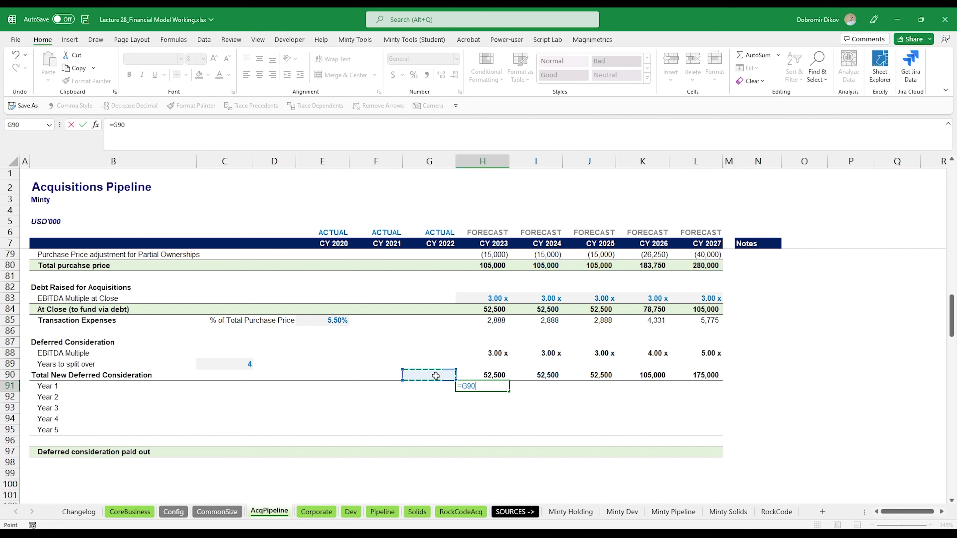
type("/")
left_click(247, 363)
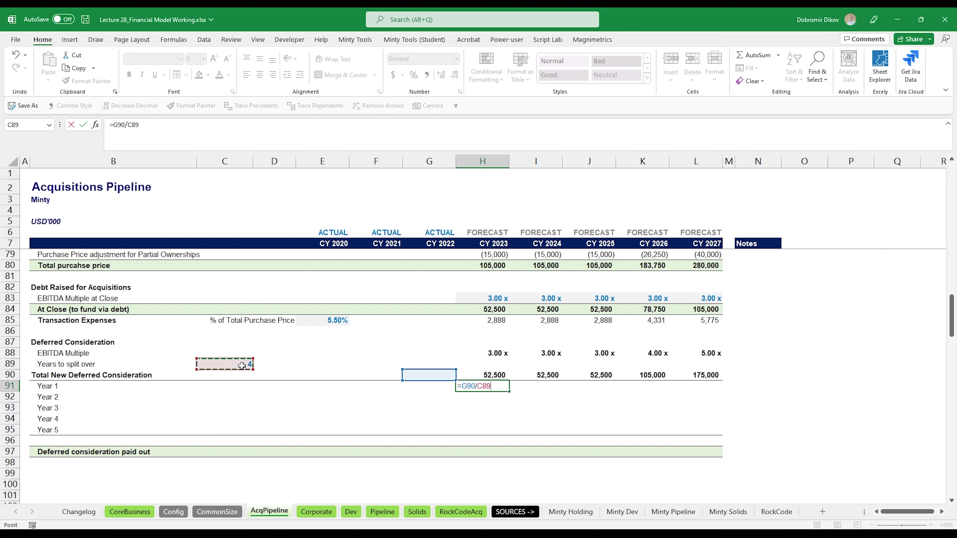
key("F4")
key("ctrl+Return")
- Copy the Year 1 instalment formula from H91 across to L91 and show the row in comma style without decimals
key("ctrl+c")
key("shift+Right")
key("shift+Right")
key("shift+Right")
key("shift+Right")
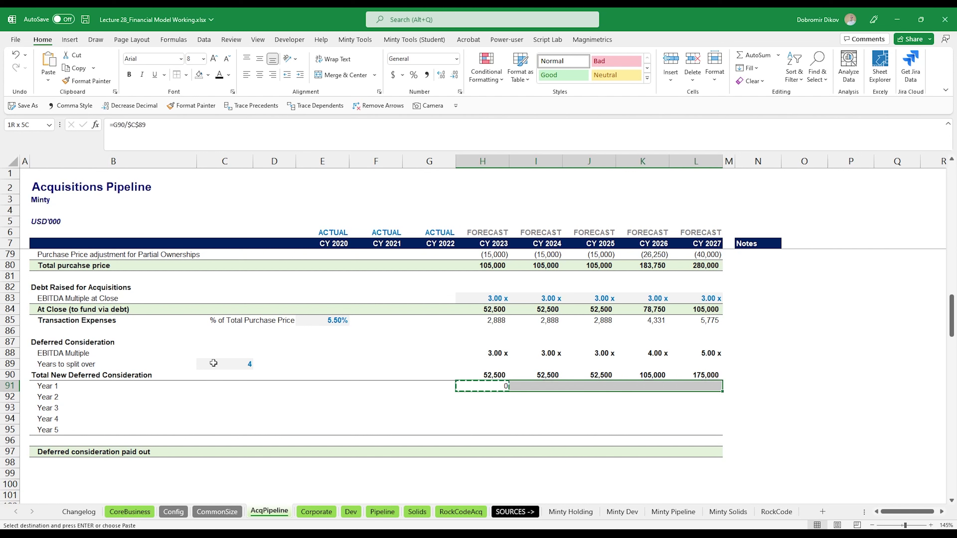
key("Return")
- Review the Year 1 instalment formulas in H91 and I91 against the new deferred consideration in row 90
key("Left")
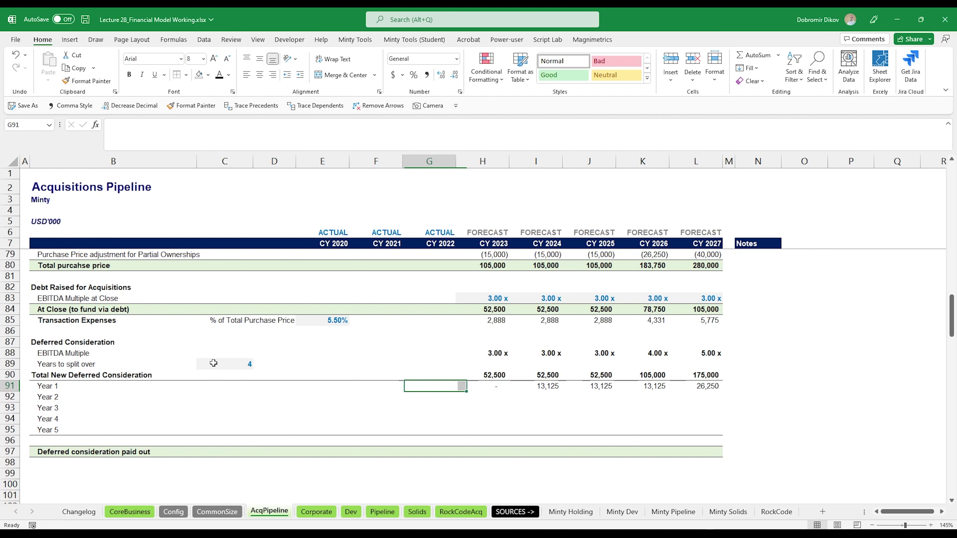
key("Right")
key("Up")
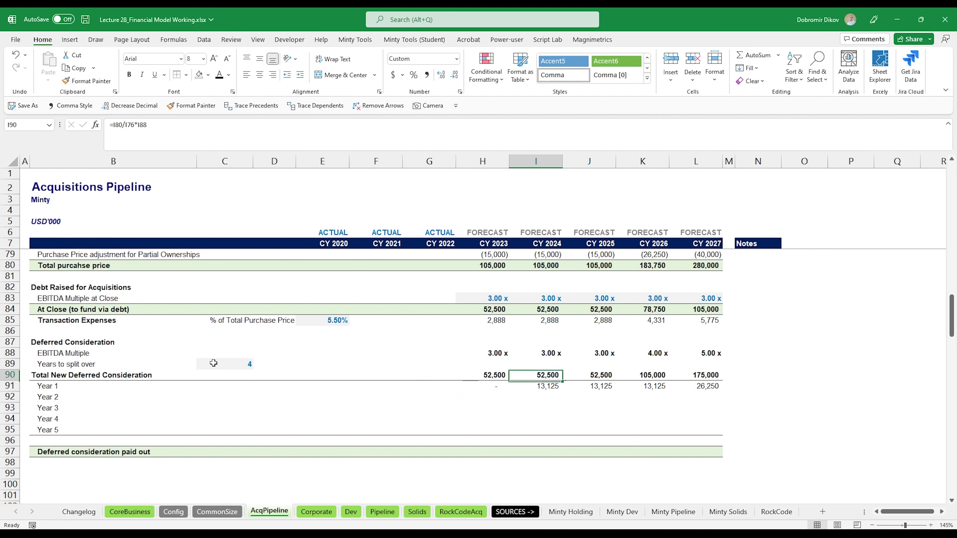
key("Down")
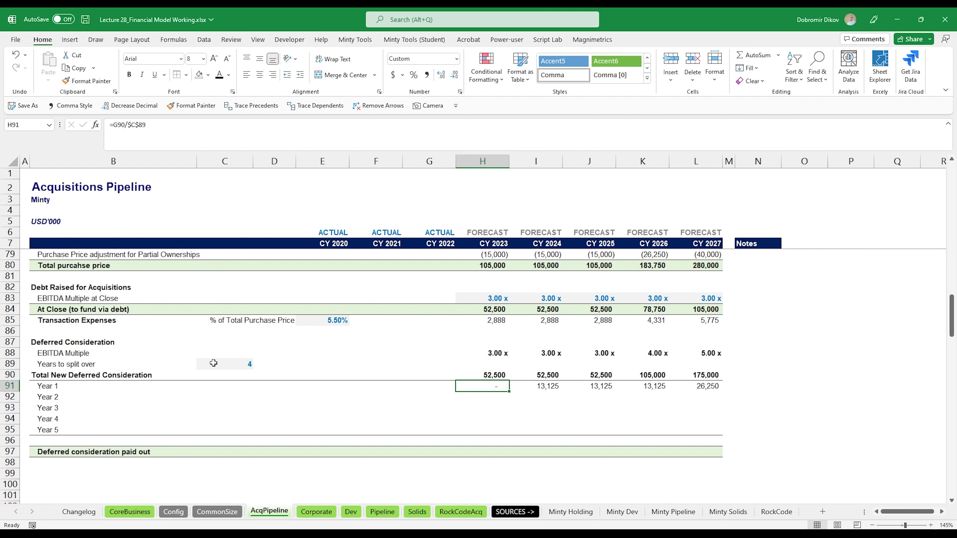
key("Right")
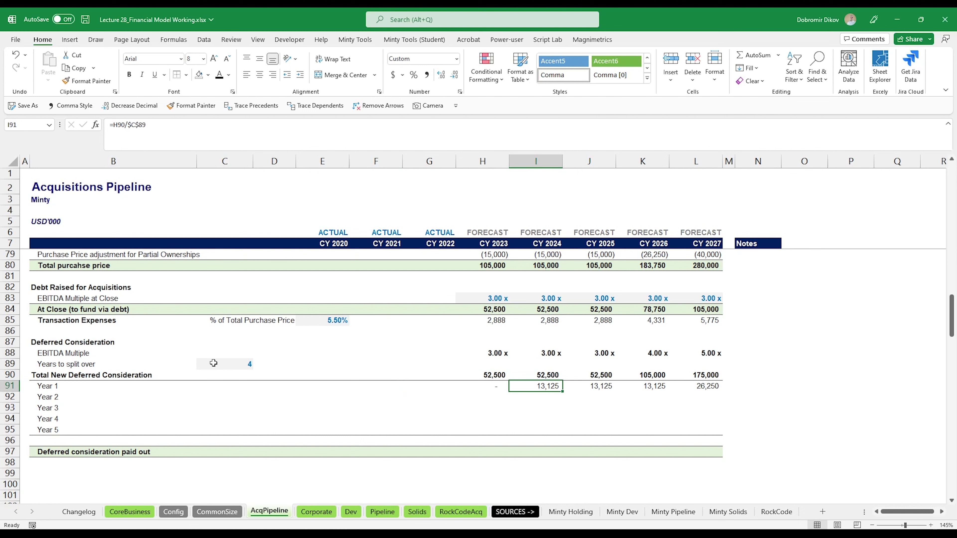
key("Down")
type("=")
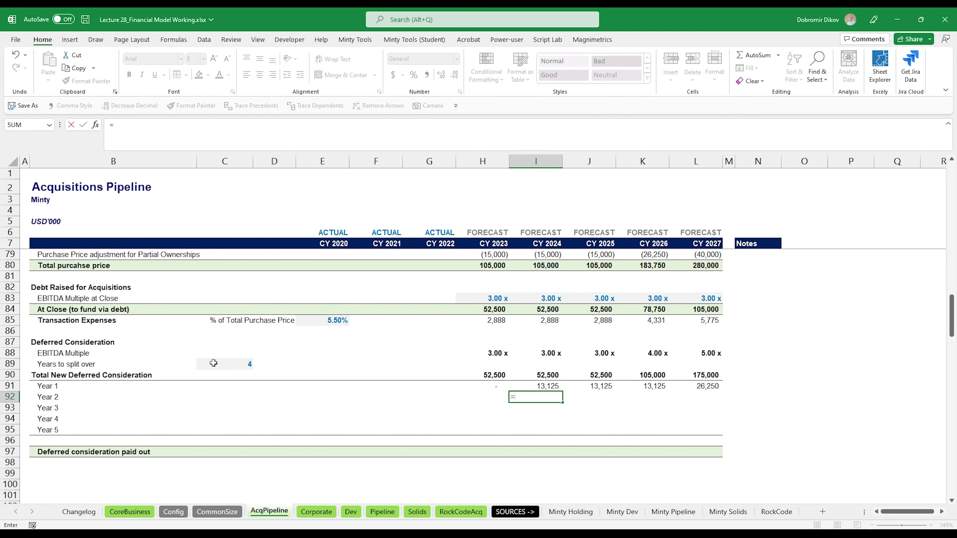
key("Escape")
key("Up")
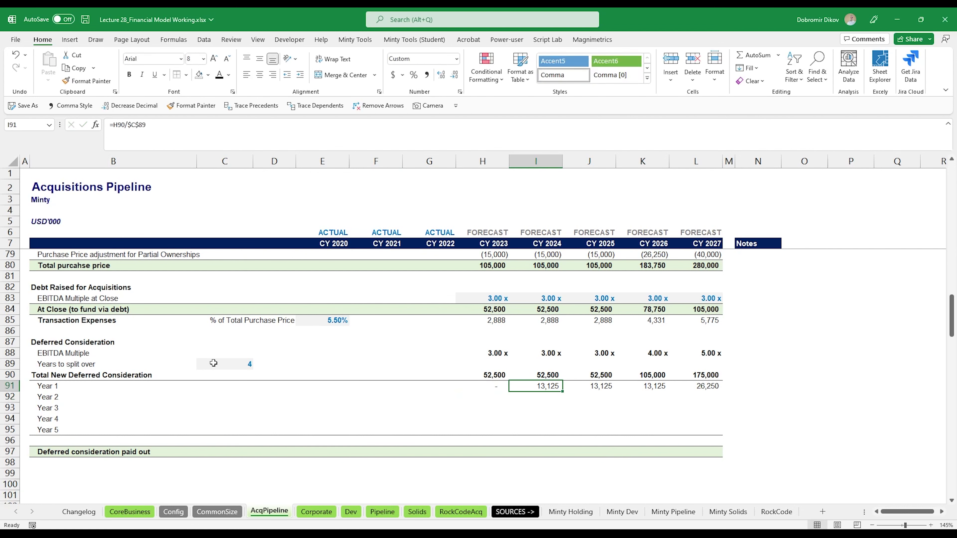
key("Up")
key("Left")
key("Left")
key("Right")
key("Right")
key("Down")
key("Down")
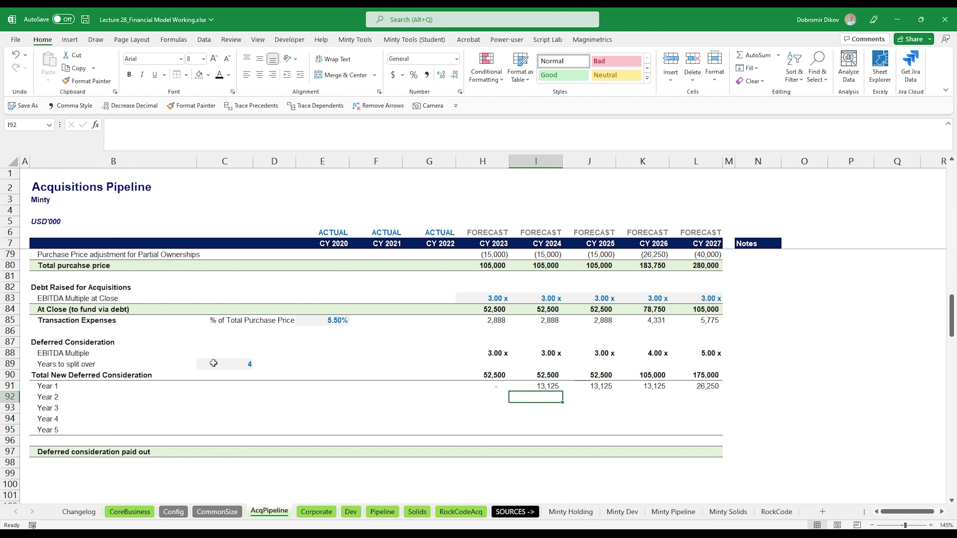
- Enter =I91 in J92 to carry the CY 2024 Year 1 instalment into Year 2 for CY 2025
key("Right")
type("=")
key("Left")
key("Up")
key("Return")
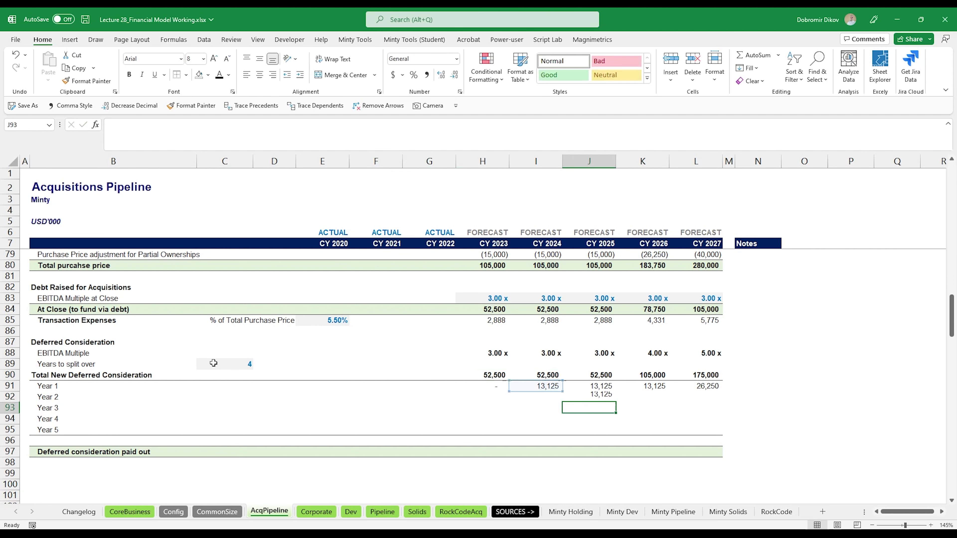
- Enter =J92 in K93 to carry the CY 2025 Year 2 instalment into Year 3 for CY 2026
key("Up")
key("Down")
key("Right")
type("=")
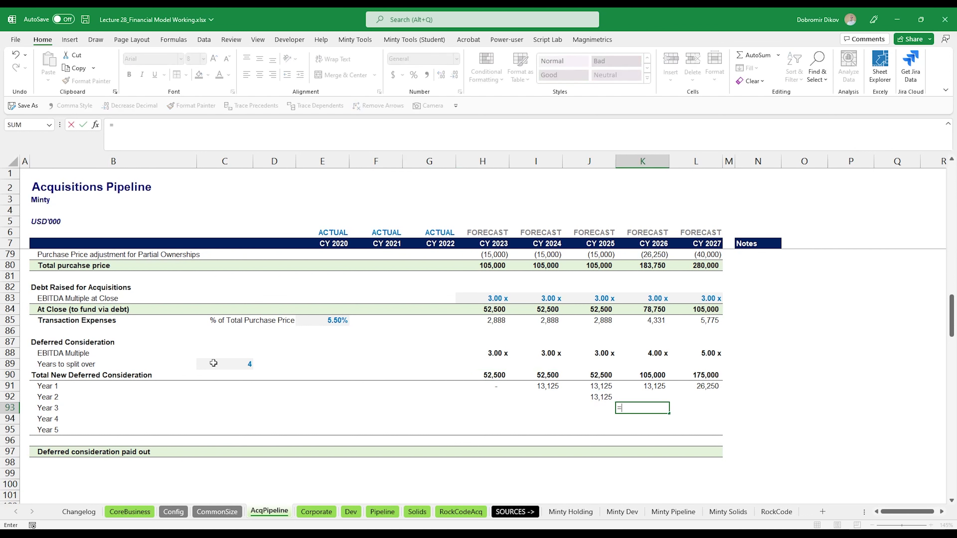
key("Left")
key("Up")
key("Return")
key("Right")
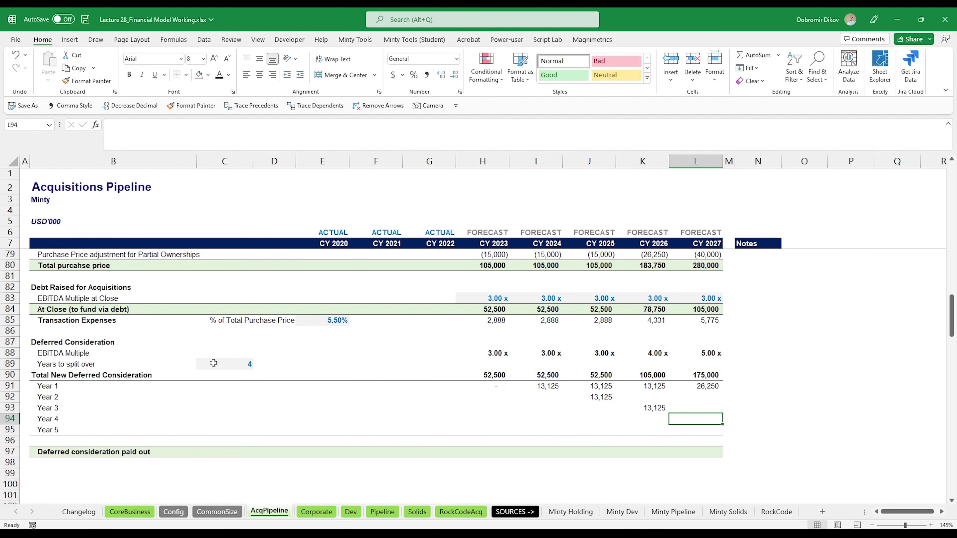
- Enter =K93 in L94 to carry the CY 2026 Year 3 instalment into Year 4 for CY 2027
type("=")
key("Left")
key("Up")
key("Return")
- Copy the Year 3 instalment formula from K93 into K92, L92 and L93
key("Up")
key("Up")
key("Left")
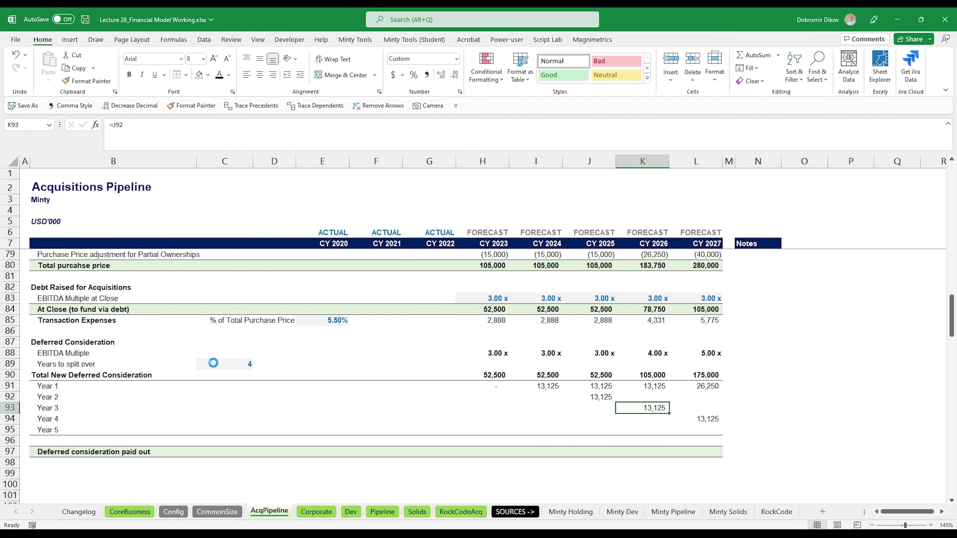
key("ctrl+c")
key("Up")
key("ctrl+v")
key("Right")
key("ctrl+v")
key("Down")
key("ctrl+v")
key("Down")
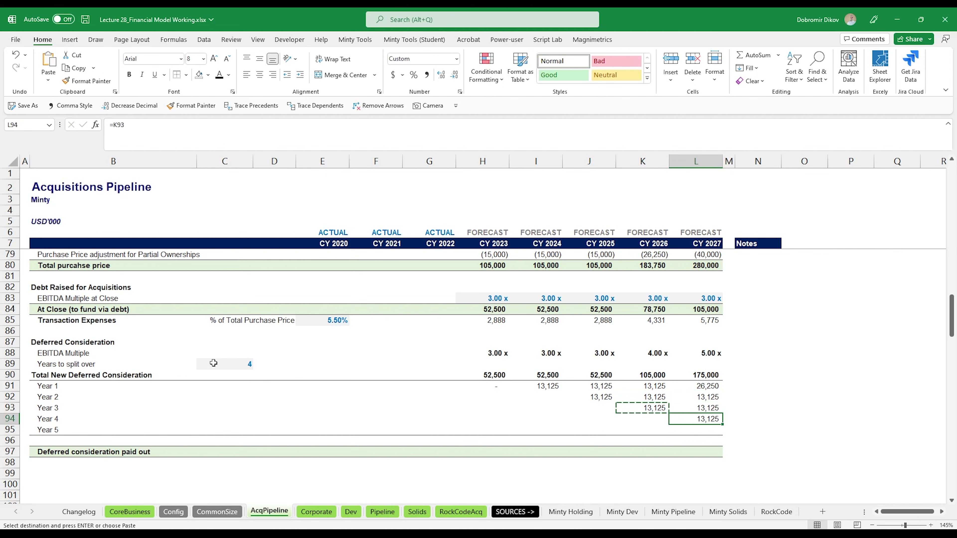
- Fill the Year 5 instalment row from H95 to L95 with the same carry-forward formula
key("Down")
key("ctrl+v")
key("Left")
key("ctrl+v")
key("Left")
key("ctrl+v")
key("Left")
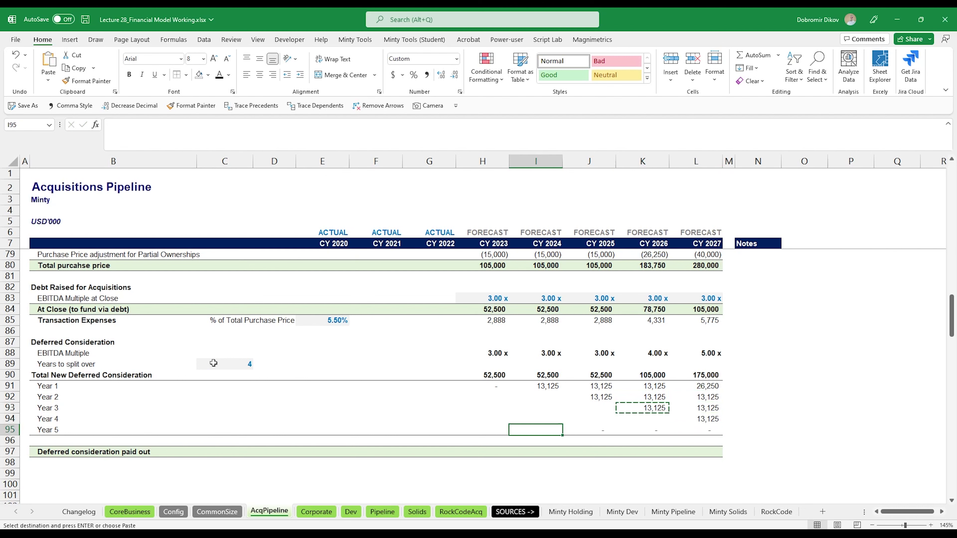
key("ctrl+v")
key("Left")
key("ctrl+v")
- Paste the carry-forward formula over H92:K94 to complete the Year 2 to Year 4 instalment rows
key("Up")
key("shift+Right")
key("shift+Right")
key("shift+Right")
key("shift+Up")
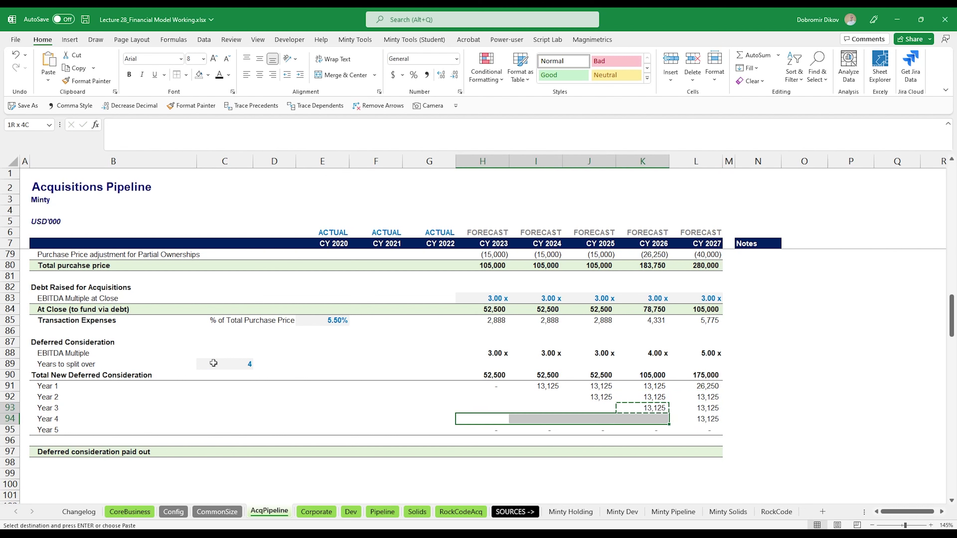
key("shift+Up")
key("shift+Up")
key("shift+Down")
key("ctrl+v")
key("Down")
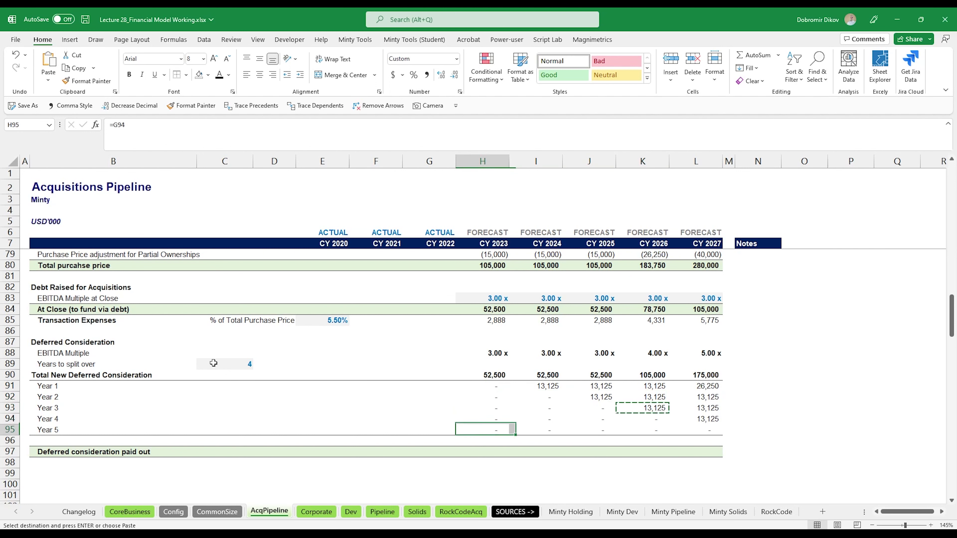
- Review how the new deferred consideration in row 90 is spread diagonally through the yearly instalments from I91 to L94
key("Up")
key("Up")
key("Up")
key("Right")
key("Right")
key("Right")
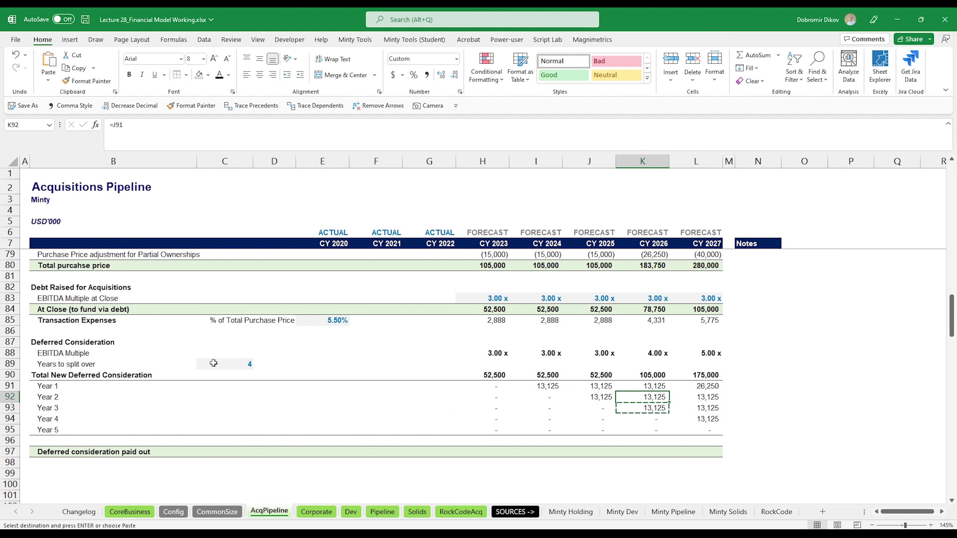
key("Left")
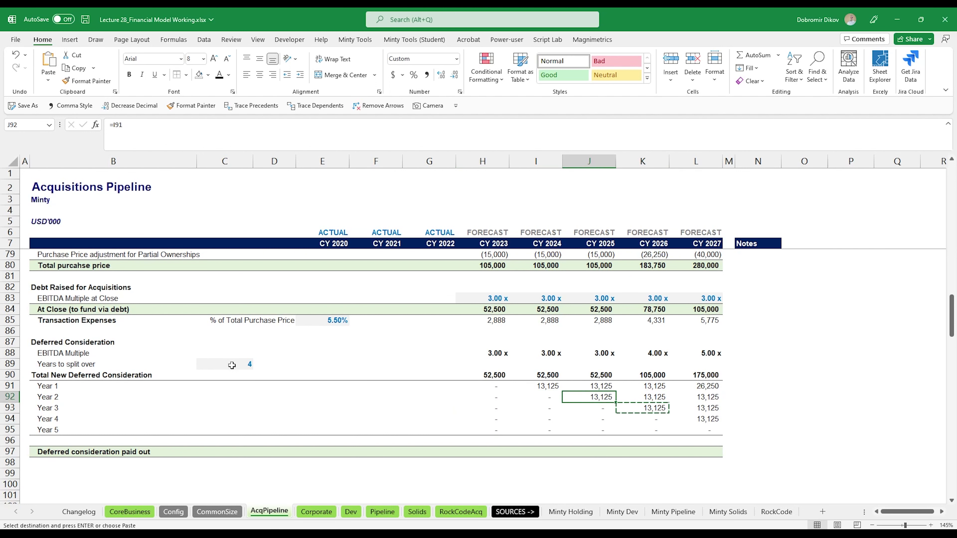
left_click_drag(546, 375, 693, 375)
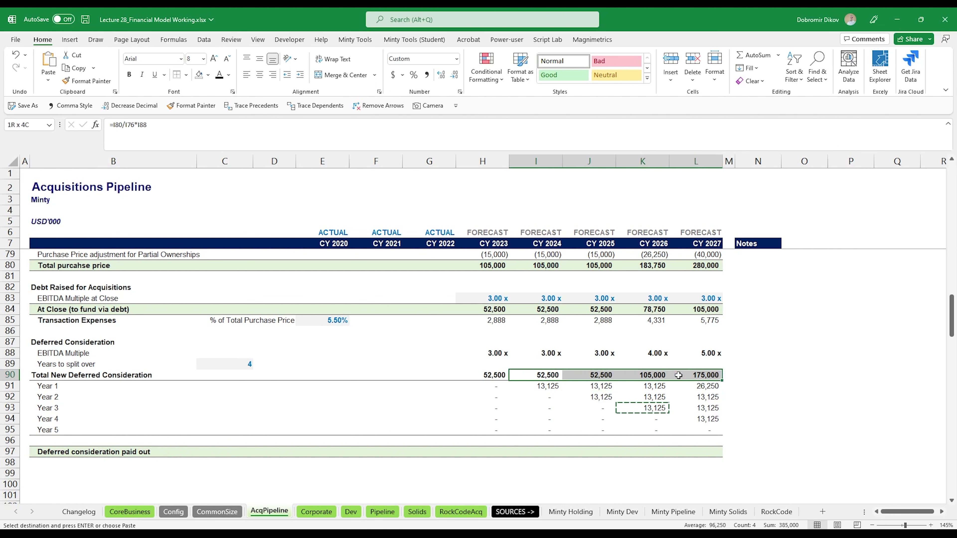
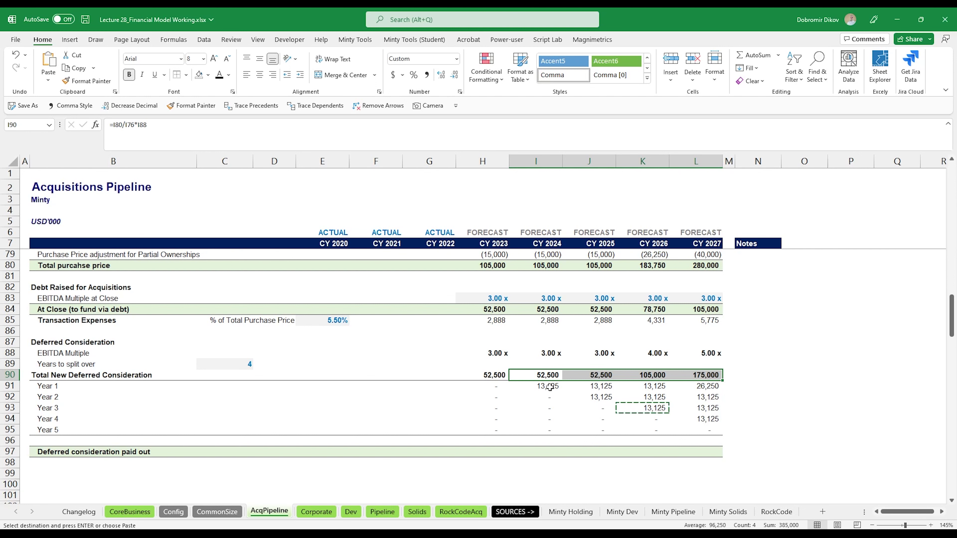
left_click_drag(554, 387, 684, 419)
left_click(537, 387)
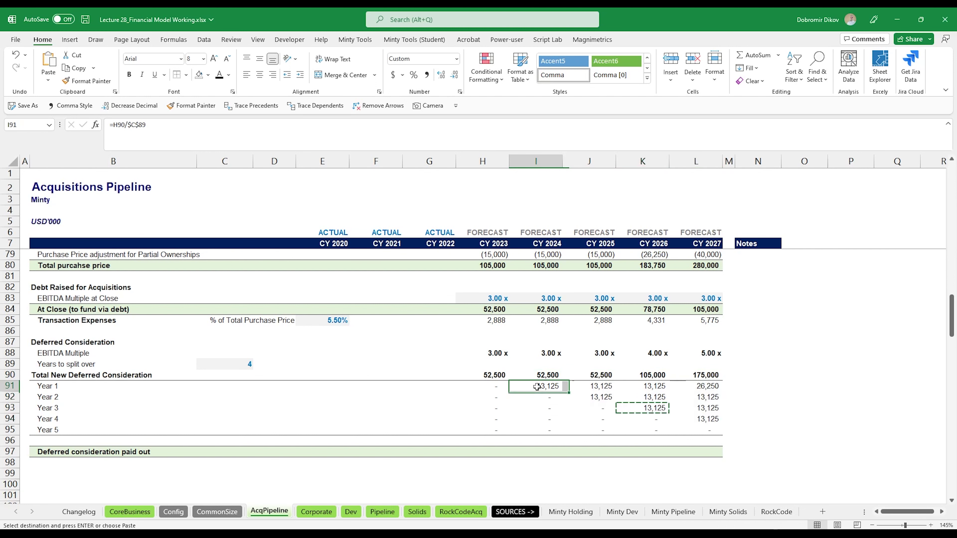
left_click(587, 398)
left_click(664, 415)
left_click(698, 419)
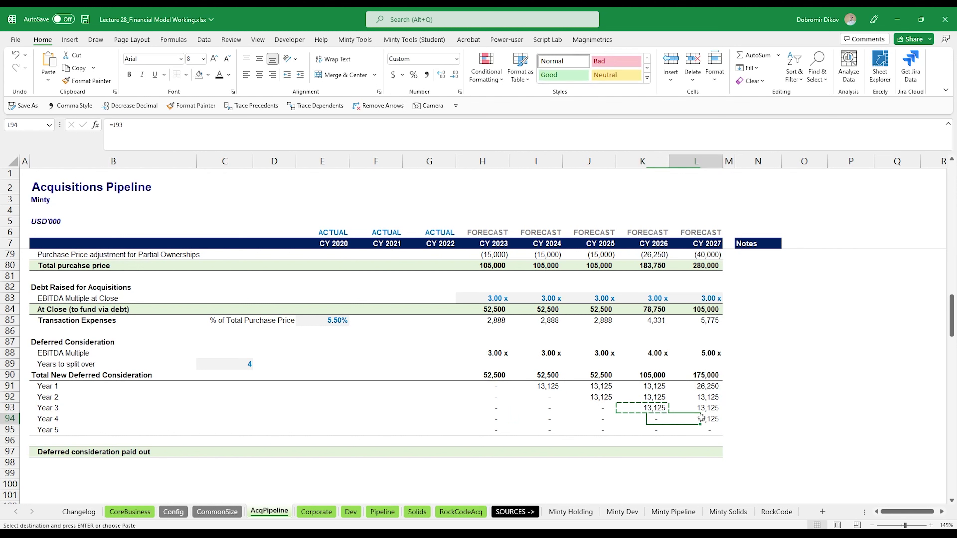
left_click(744, 434)
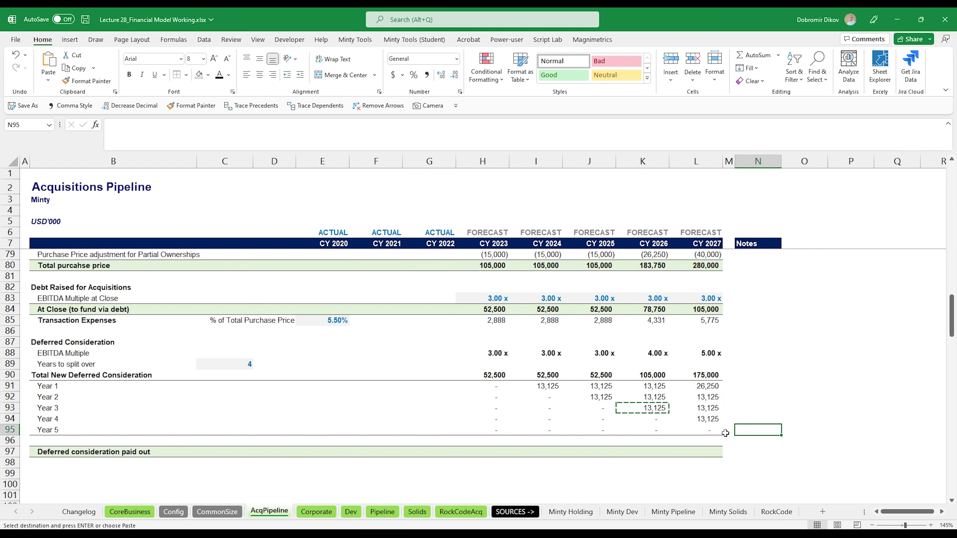
left_click(567, 421)
key("Escape")
- Enter =SUM(H91:H95) in H97 to total the deferred consideration paid out for CY 2023
left_click(501, 452)
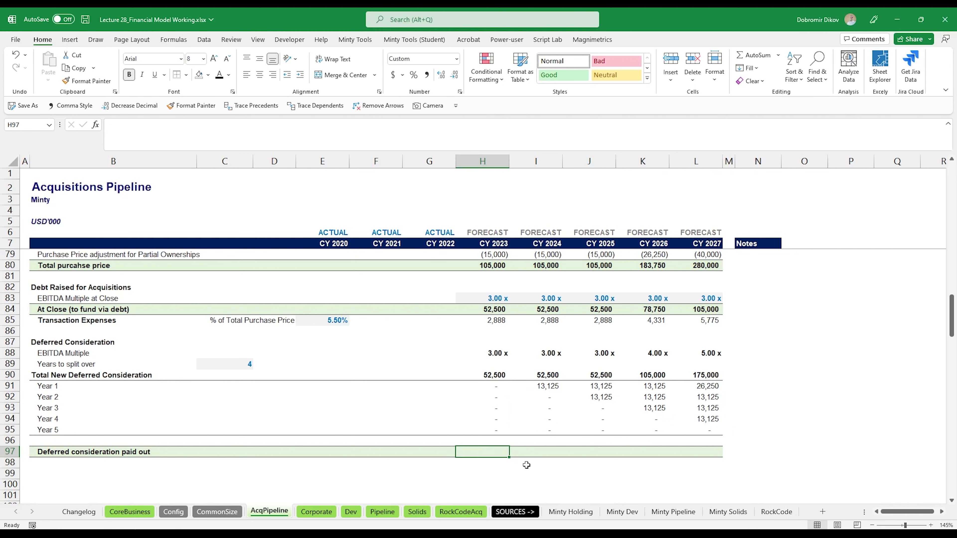
type("=SUM(")
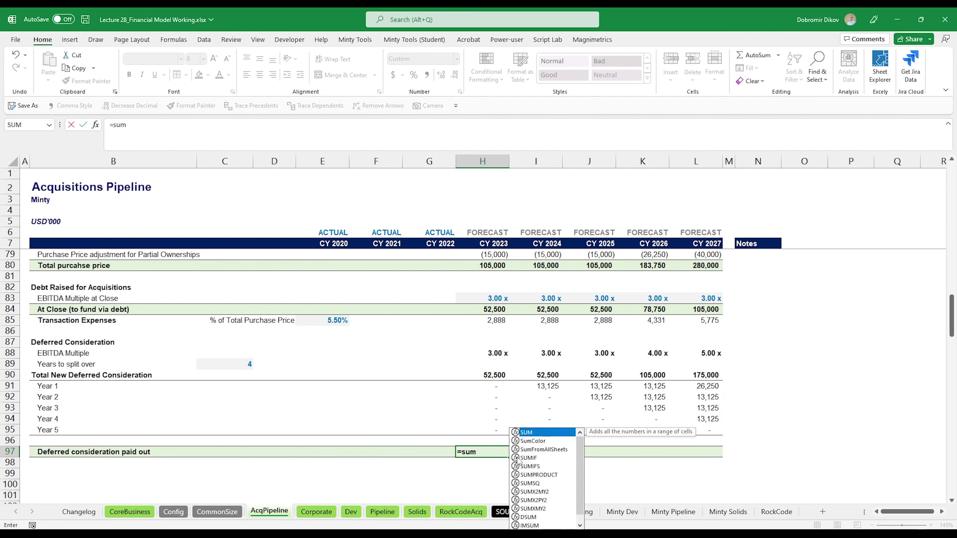
key("Up")
key("Up")
key("shift+Up")
key("shift+Up")
key("shift+Up")
key("shift+Up")
key("ctrl+Return")
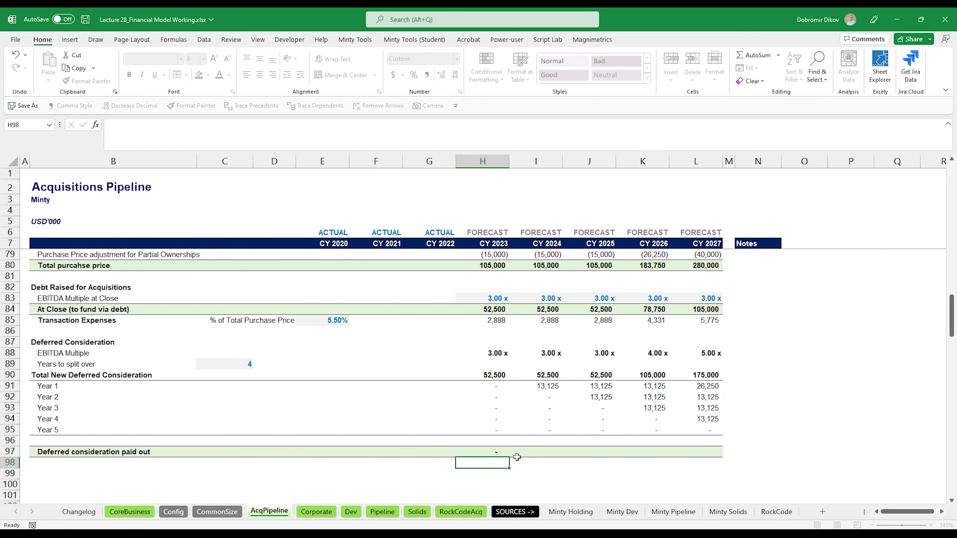
- Copy the deferred consideration paid out total from H97 across to L97
key("shift+Right")
key("shift+Right")
key("shift+Right")
key("shift+Right")
key("ctrl+r")
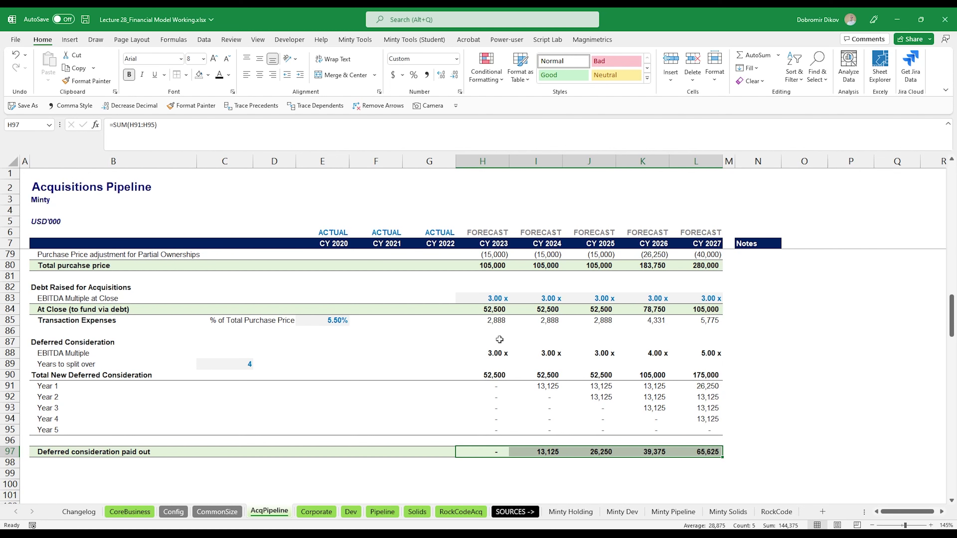
- Add the transaction expenses in H85 to the CY 2023 Hired Services formula in H112, making it =H63*H$58+H85
scroll(545, 411, "up", 3)
scroll(509, 412, "down", 2)
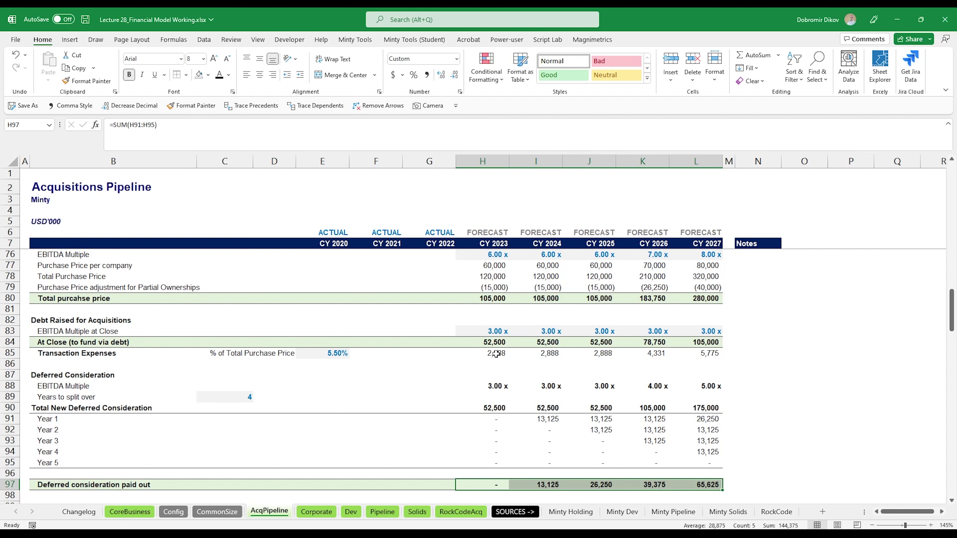
left_click_drag(497, 353, 697, 353)
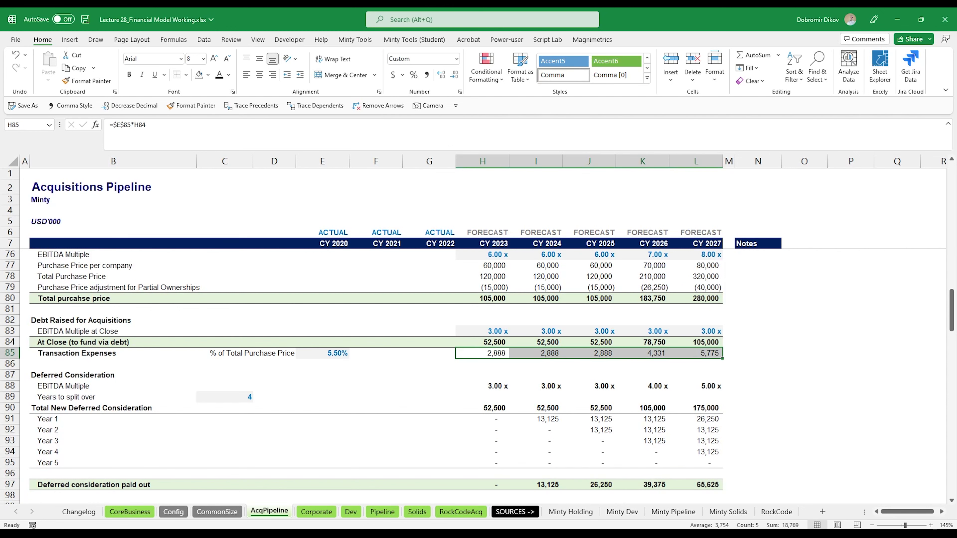
scroll(507, 436, "down", 12)
scroll(506, 436, "up", 3)
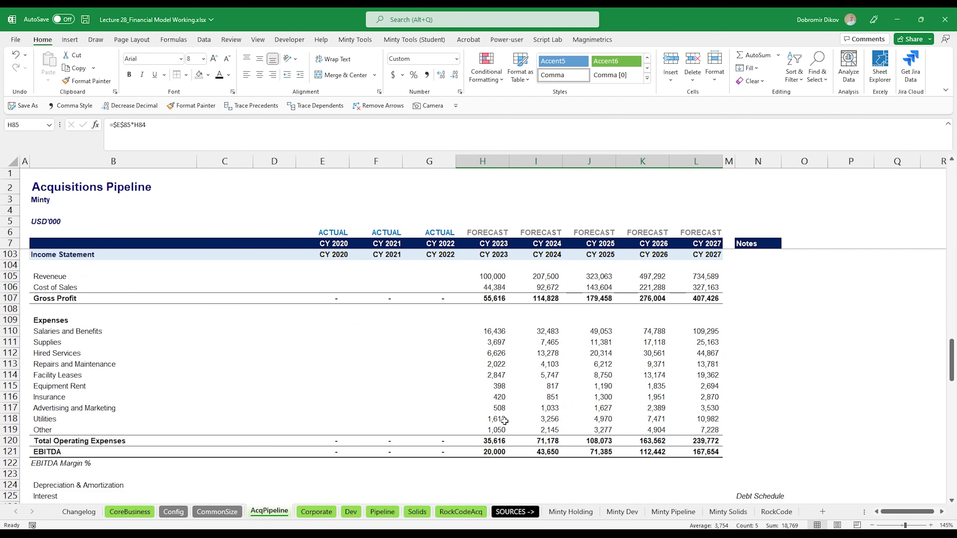
left_click(491, 374)
left_click(493, 352)
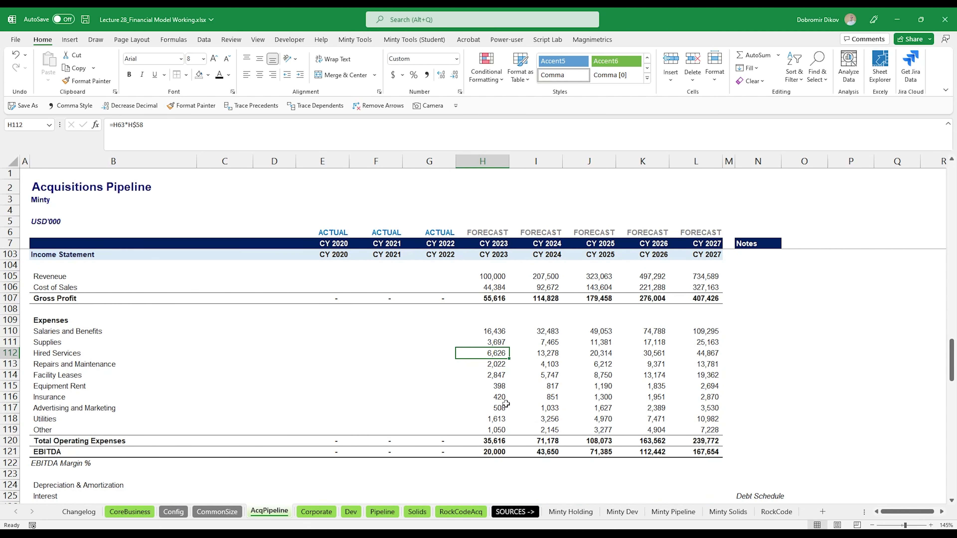
key("F2")
type("+")
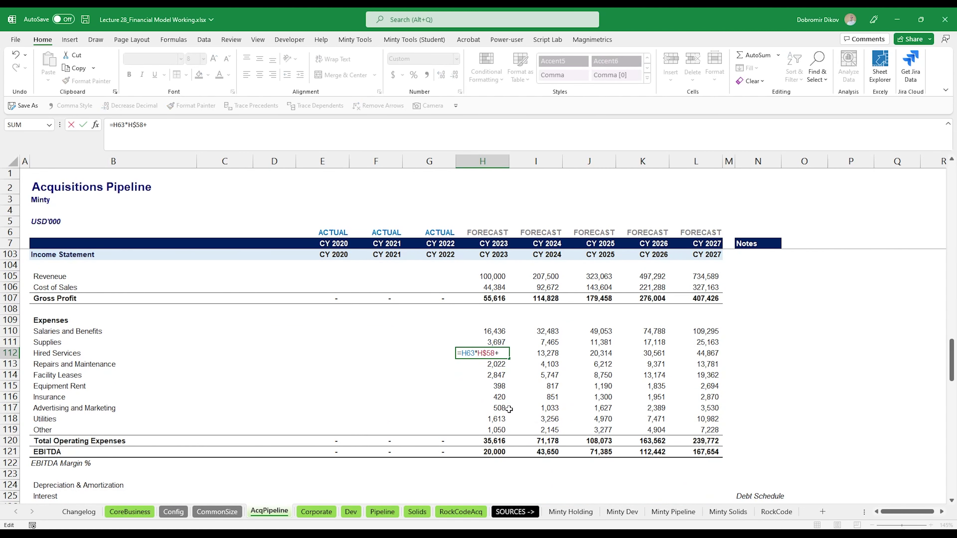
scroll(507, 407, "up", 10)
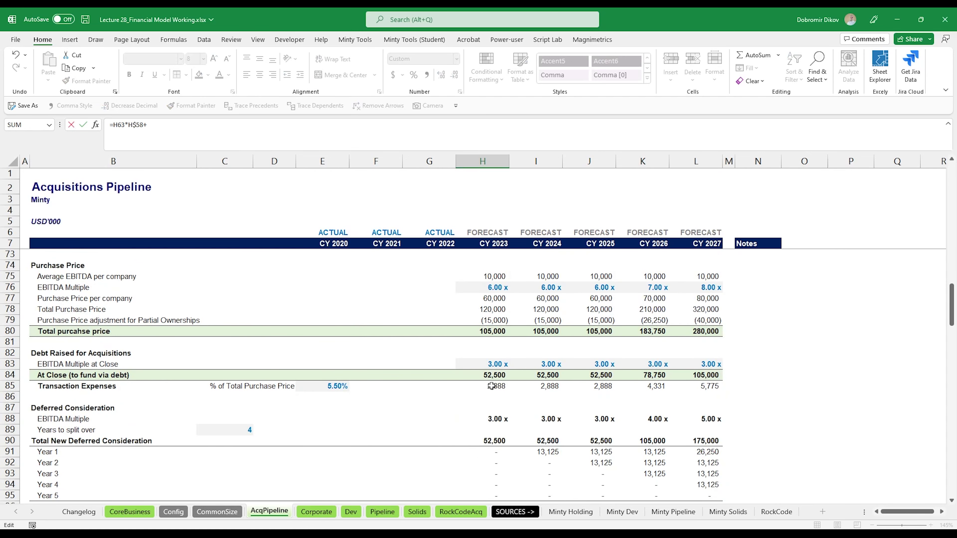
left_click(493, 386)
key("Return")
- Copy the extended Hired Services formula from H112 across to L112
key("Up")
key("ctrl+shift+Right")
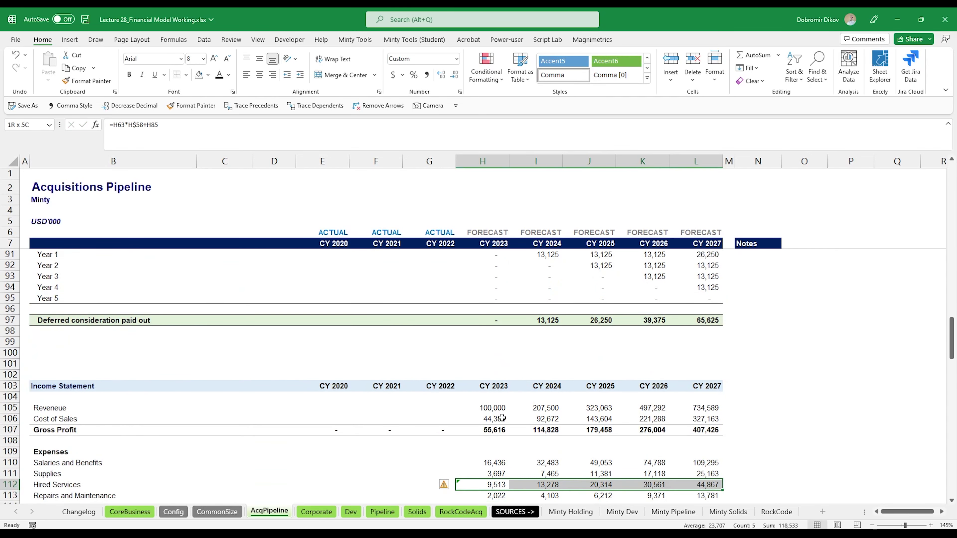
key("ctrl+r")
- Make the Hired Services values in H112:L112 bold dark orange and ignore their inconsistent formula error
scroll(548, 439, "down", 1)
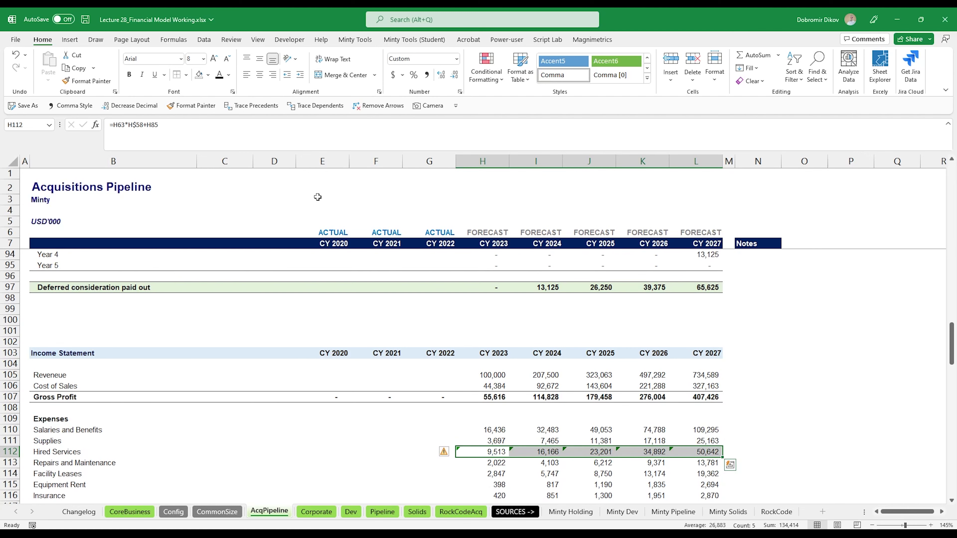
left_click(228, 74)
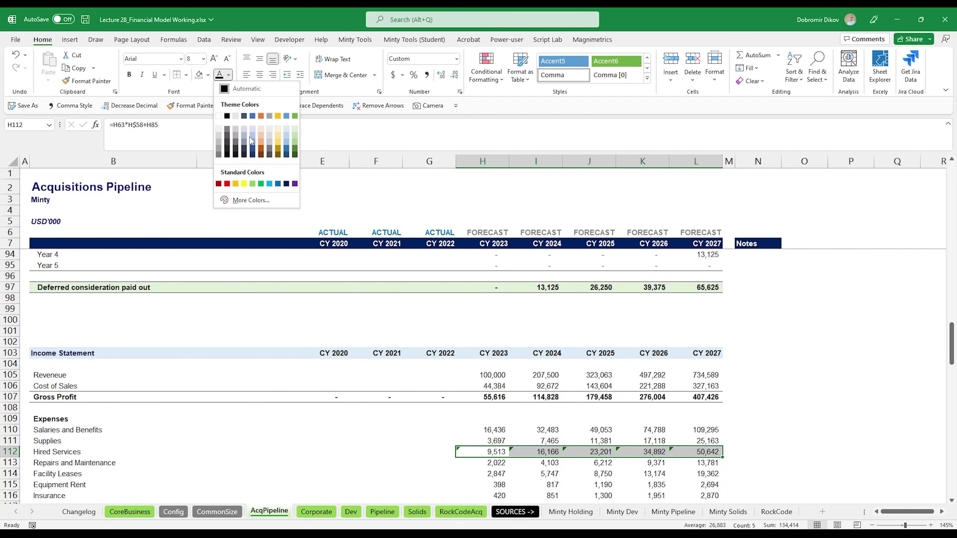
left_click(260, 147)
key("ctrl+b")
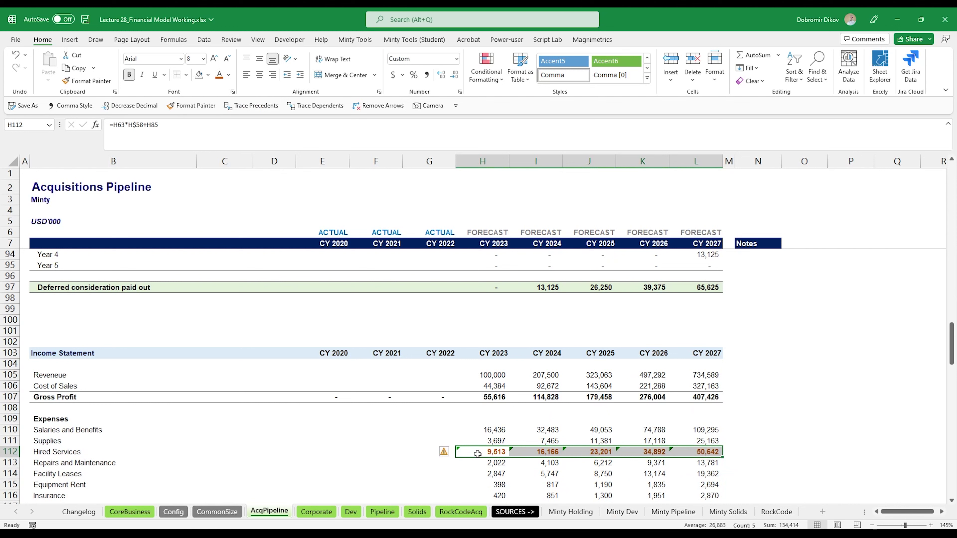
left_click(443, 452)
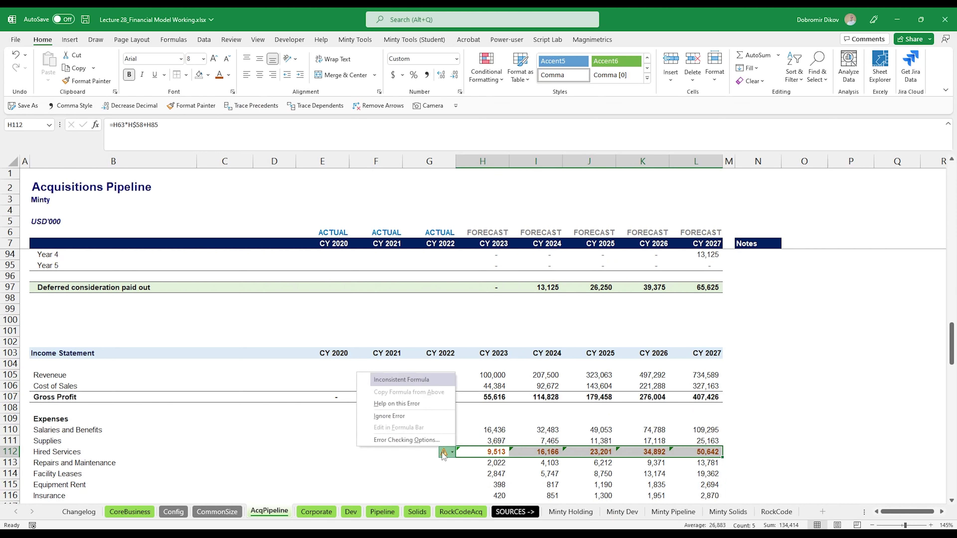
left_click(399, 416)
left_click(507, 471)
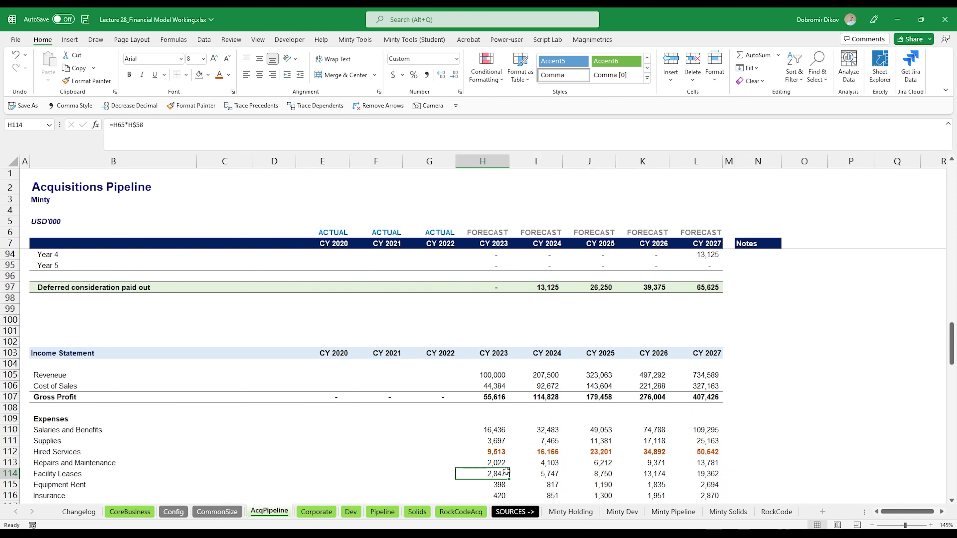
- Save the workbook
scroll(506, 471, "down", 3)
key("ctrl+s")
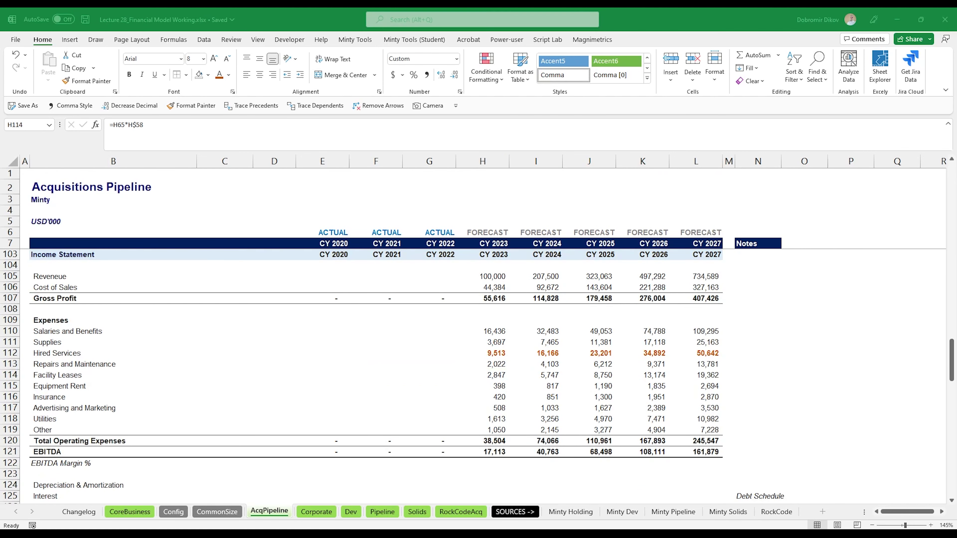
scroll(579, 424, "up", 6)
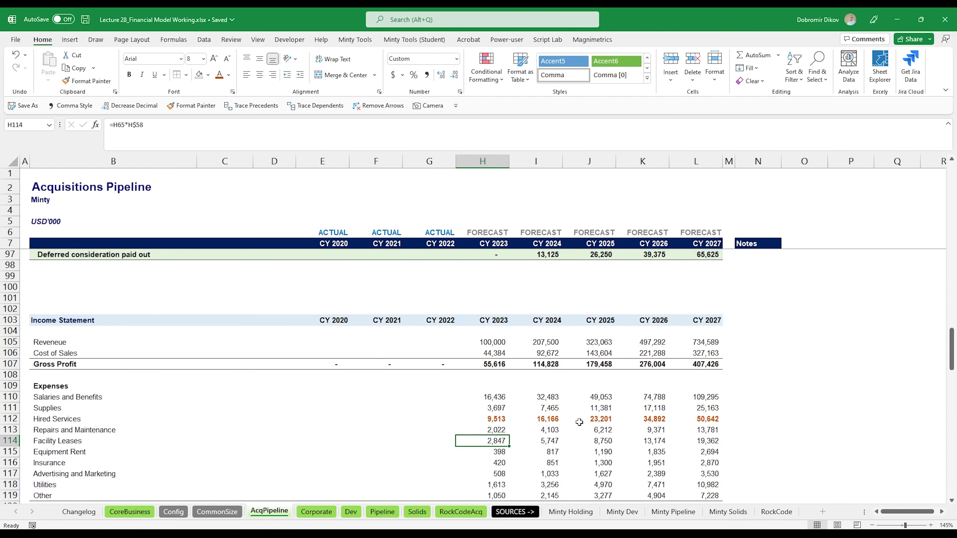
scroll(114, 410, "down", 1)
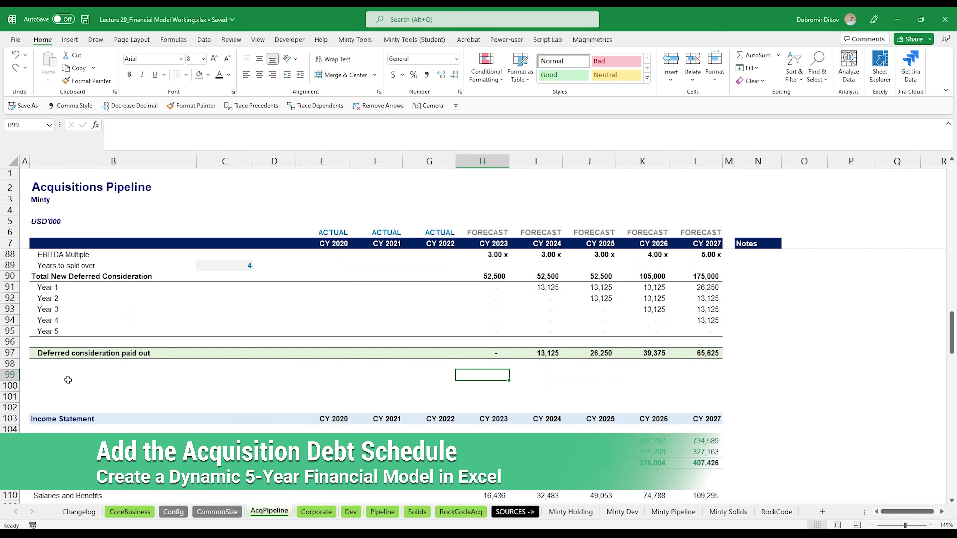
- Insert several blank rows at row 100, between the deferred consideration paid out and the Income Statement
left_click(10, 385)
key("ctrl+shift+plus")
key("ctrl+shift+plus")
key("ctrl+shift+plus")
key("ctrl+shift+plus")
key("ctrl+shift+plus")
key("ctrl+shift+plus")
key("ctrl+shift+plus")
key("ctrl+shift+plus")
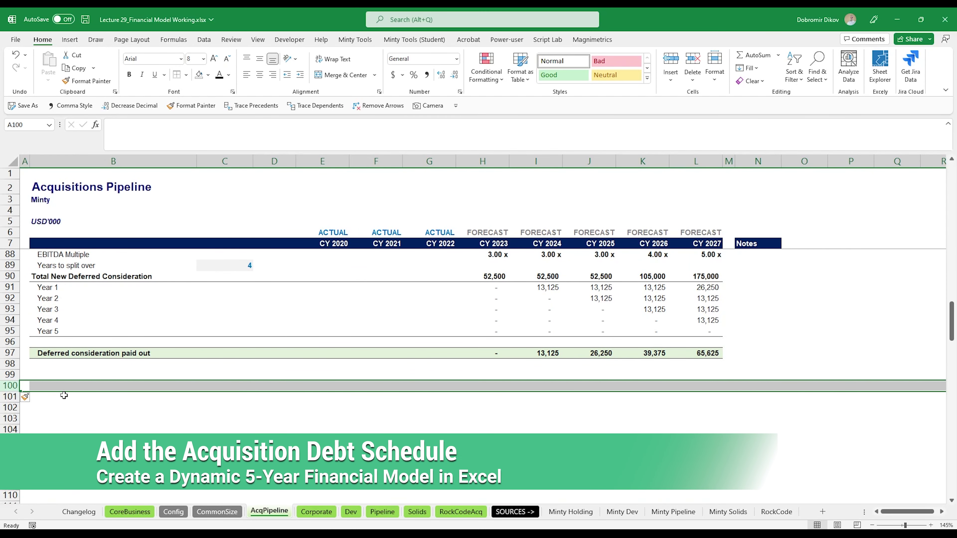
- Copy the Valuation Assumptions header bar (B72:L72) to row 99 and retitle it "Acquisition Debt Schedule"
left_click(60, 375)
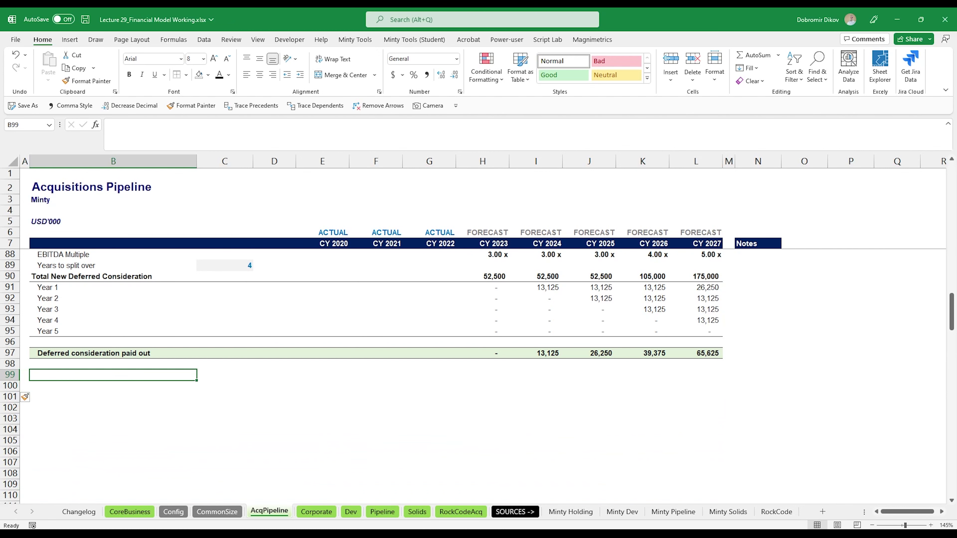
scroll(60, 313, "up", 7)
left_click_drag(58, 308, 717, 314)
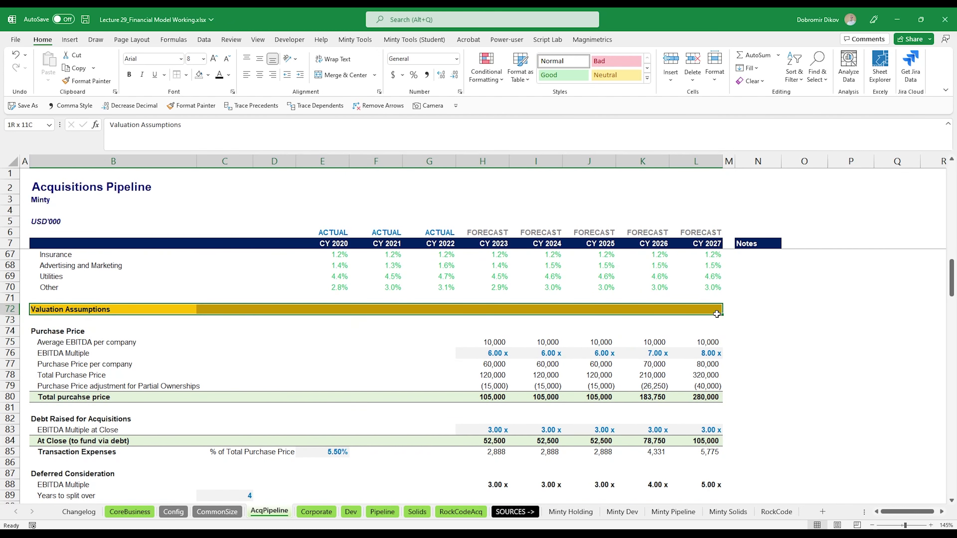
key("ctrl+c")
scroll(207, 430, "down", 4)
left_click(44, 475)
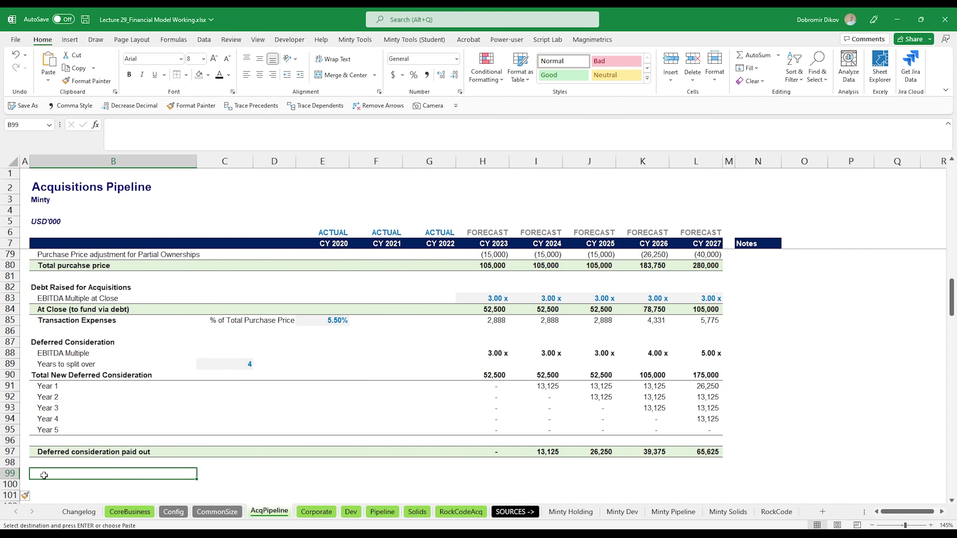
key("ctrl+v")
scroll(49, 475, "down", 2)
type("Acquisit")
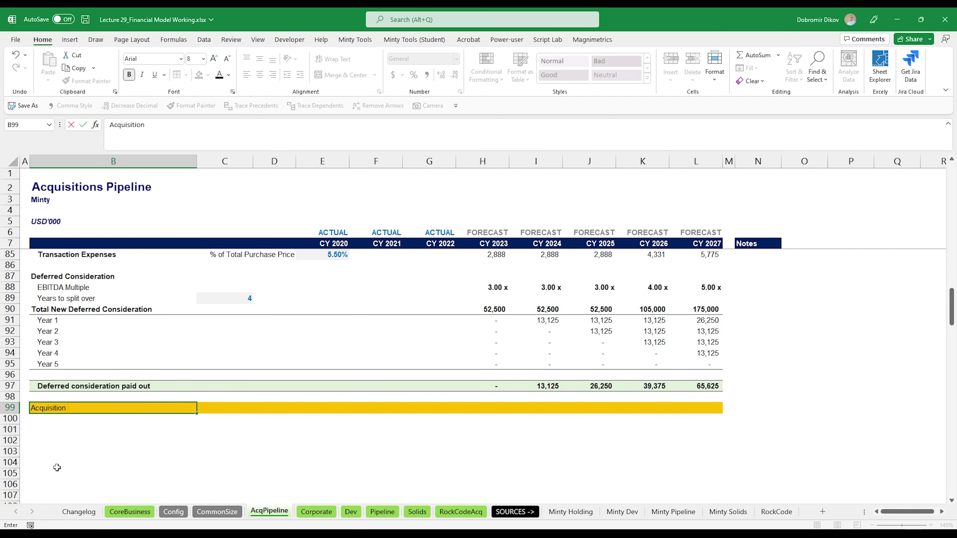
type("ion Debt Schedule")
key("Return")
- Enter the row labels Opening Balance, New Debt, Debt Amortization and Closing Balance in B101:B104
key("Return")
type("Opening Balance")
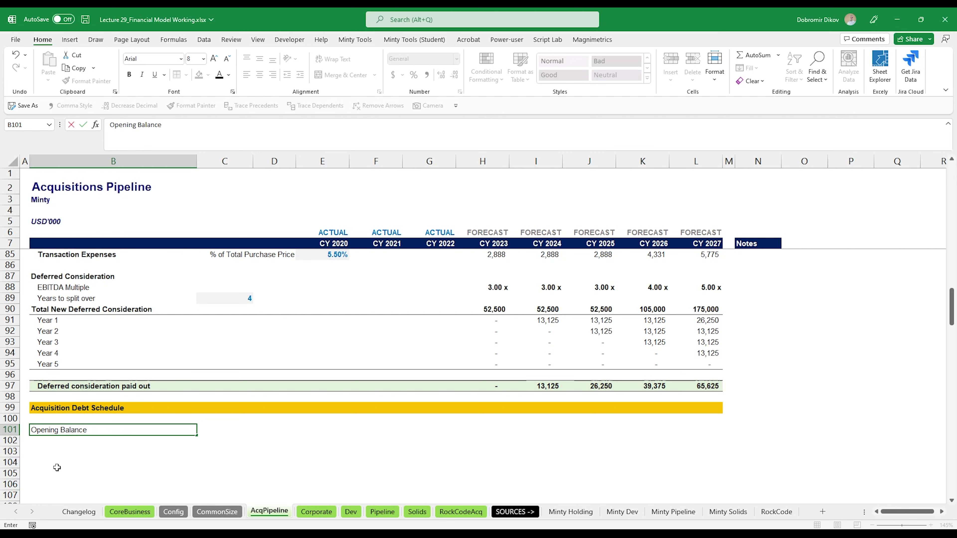
key("Return")
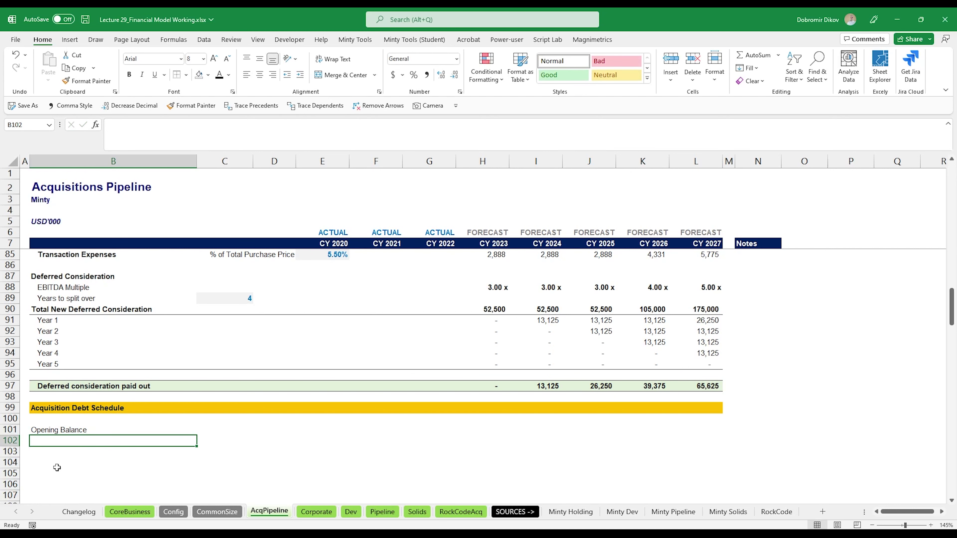
type("New Debt")
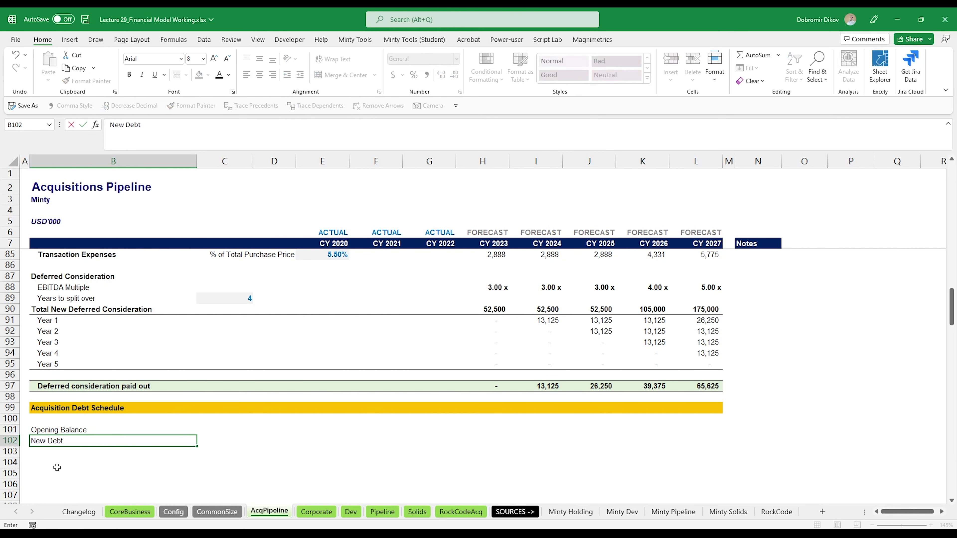
key("Return")
type("Debt A")
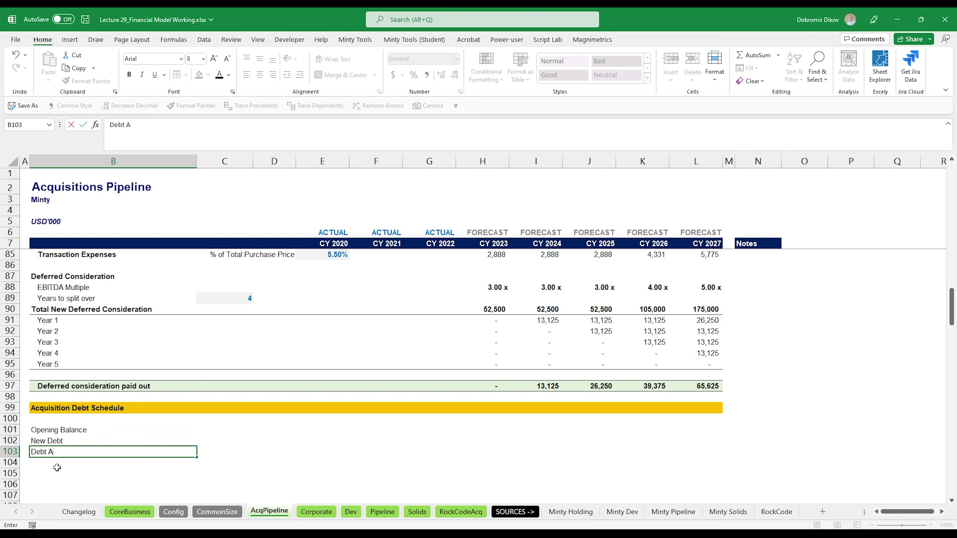
type("mortization")
key("Return")
type("Clos")
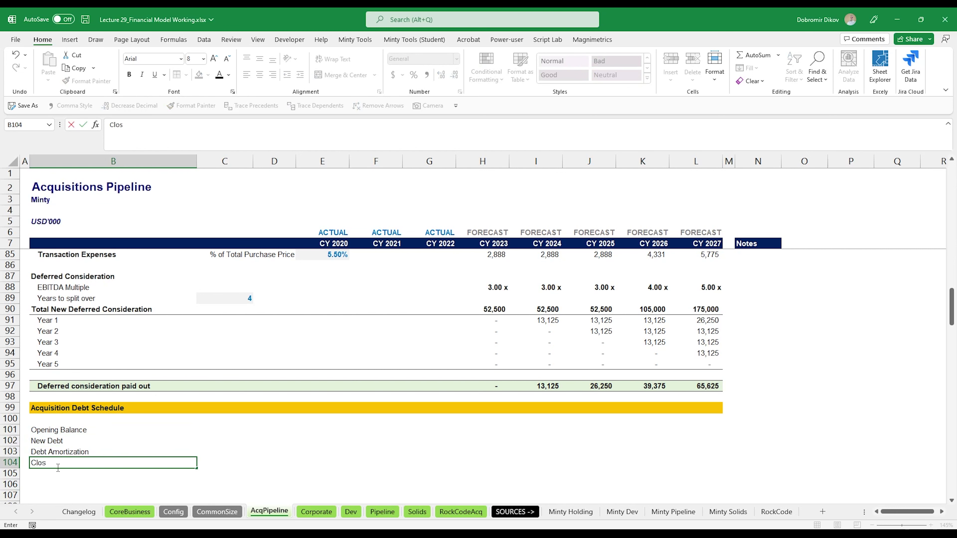
type("ing Balance")
- Make the Opening Balance and Closing Balance labels bold
key("ctrl+Up")
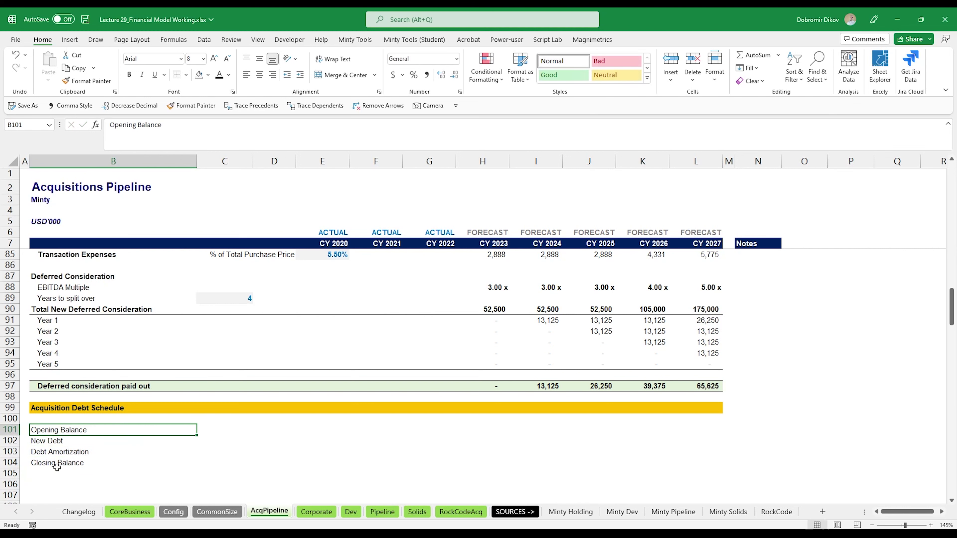
key("ctrl+b")
key("Down")
key("Down")
key("Down")
key("ctrl+b")
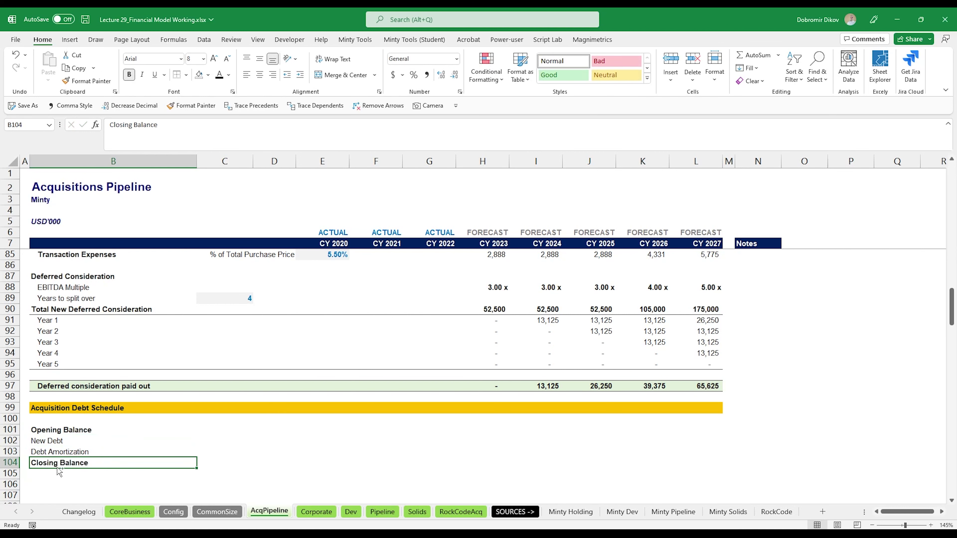
- Apply a top and bottom border to the Closing Balance row across B104:L104
key("shift+Right")
key("shift+Right")
key("shift+Right")
key("shift+Right")
key("shift+Right")
key("shift+Right")
key("shift+Right")
key("shift+Right")
key("shift+Right")
key("shift+Right")
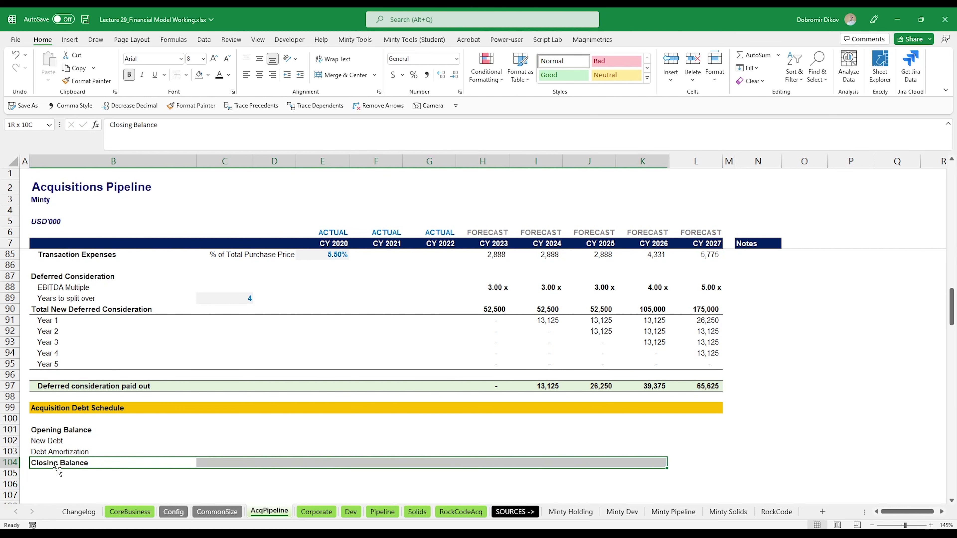
left_click(186, 75)
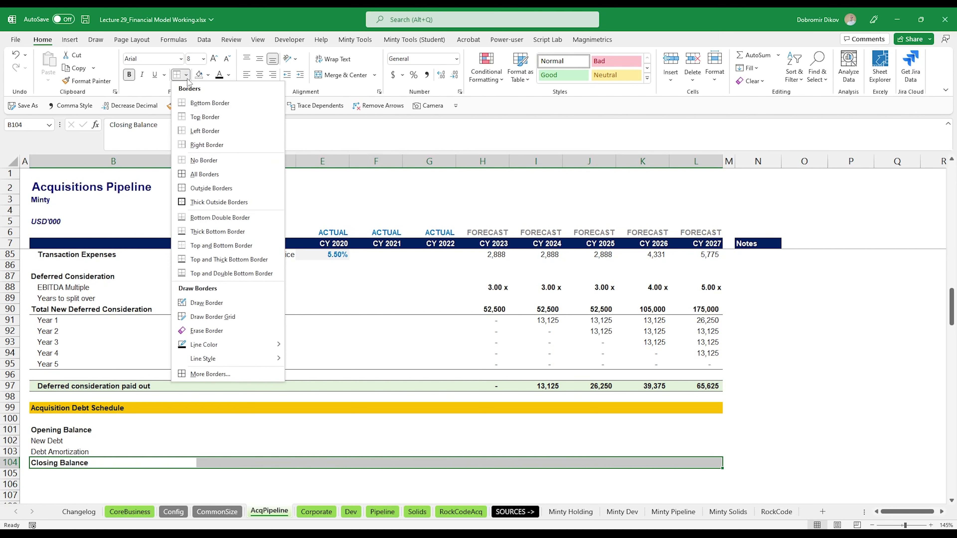
left_click(206, 245)
- Apply a bottom border to the Opening Balance row across B101:L101
left_click_drag(75, 431, 672, 427)
left_click(186, 74)
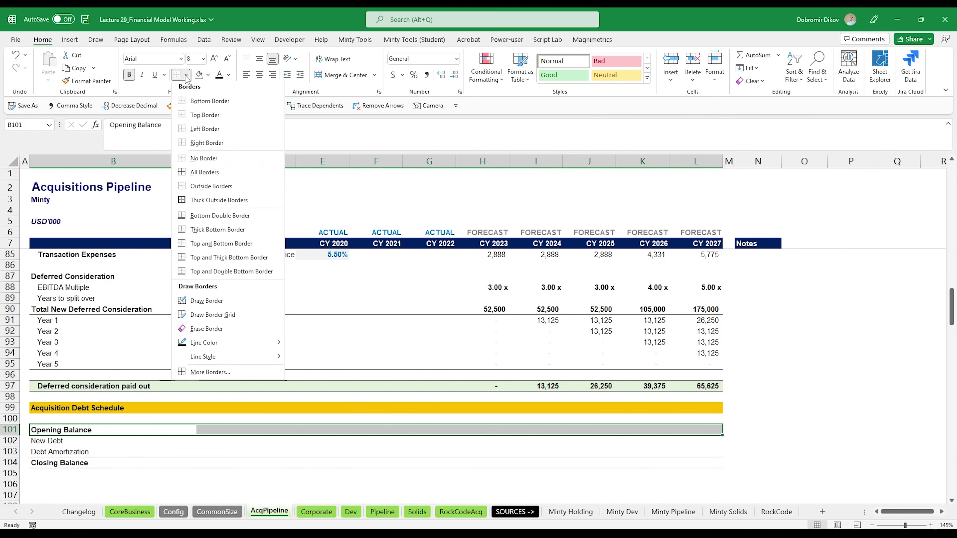
left_click(203, 101)
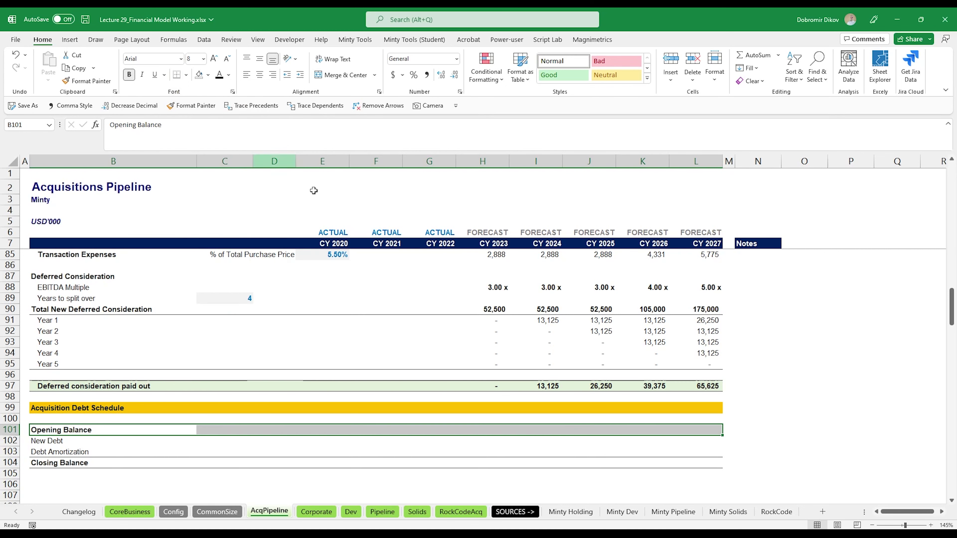
- Link the CY 2023 Opening Balance in H101 to the prior year's Closing Balance with =G104
left_click(445, 446)
left_click(477, 431)
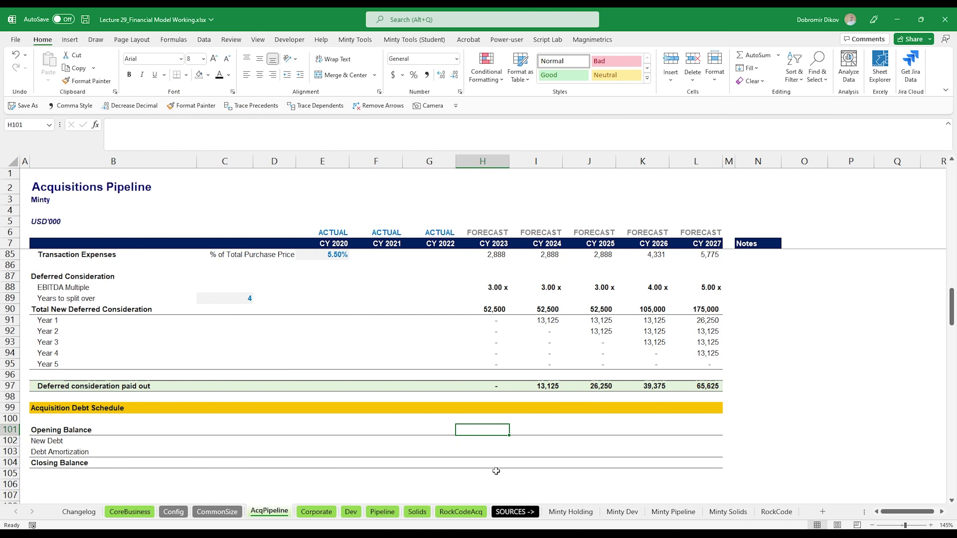
type("=")
key("Down")
key("Down")
key("Down")
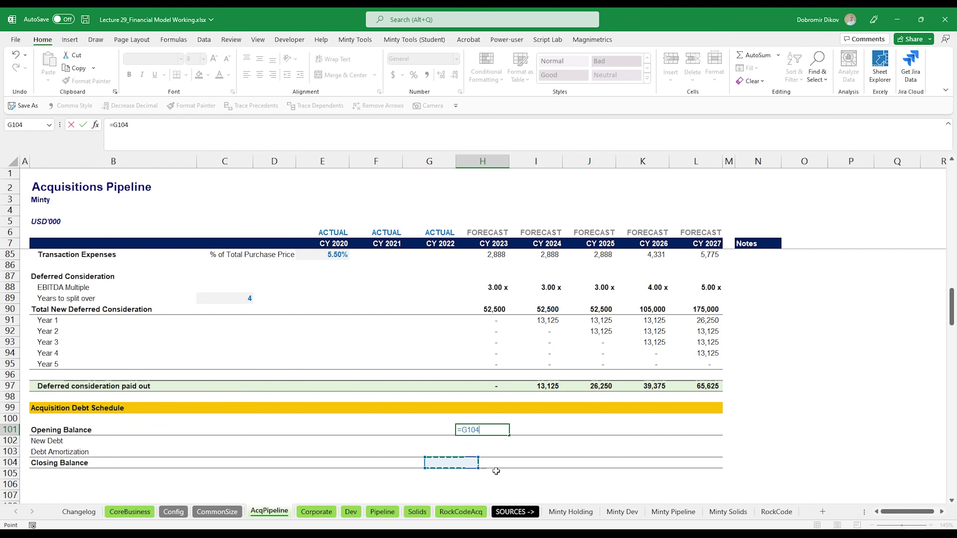
key("Left")
key("ctrl+Return")
- Fill the Opening Balance formula across H101:L101 and format the range in comma style without decimals
key("shift+Right")
key("shift+Right")
key("shift+Right")
key("shift+Right")
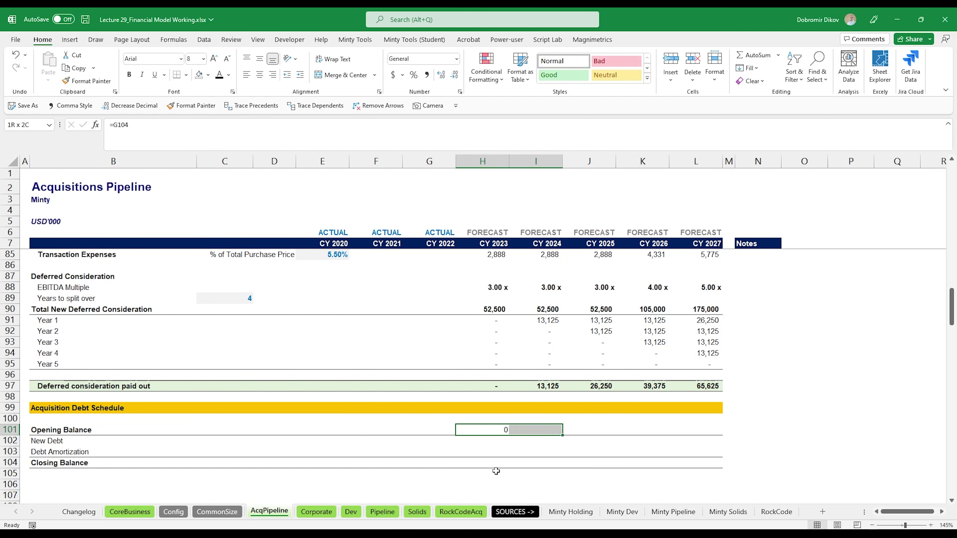
key("ctrl+r")
key("alt+2")
key("alt+3")
key("alt+3")
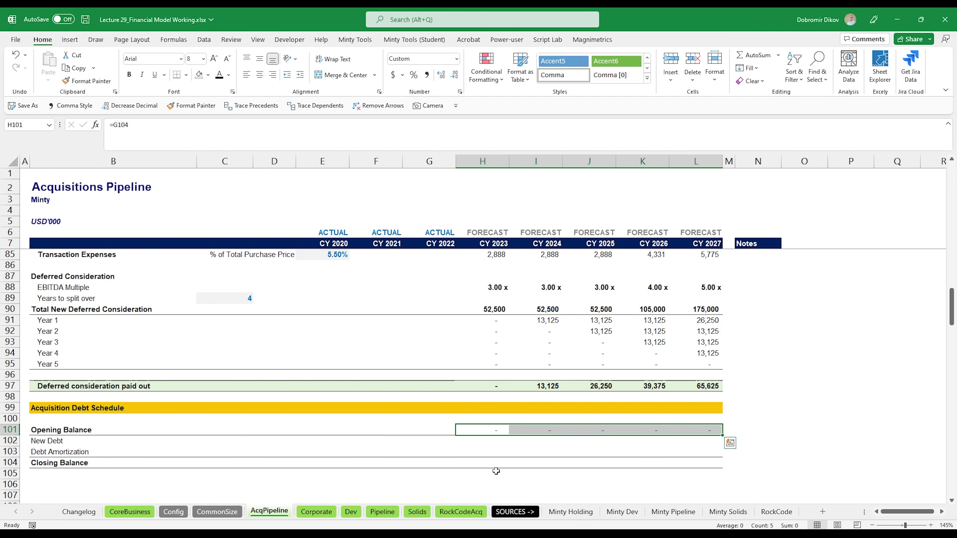
- Link the CY 2023 New Debt in H102 to the At Close (to fund via debt) amount with =H84
key("Down")
type("=")
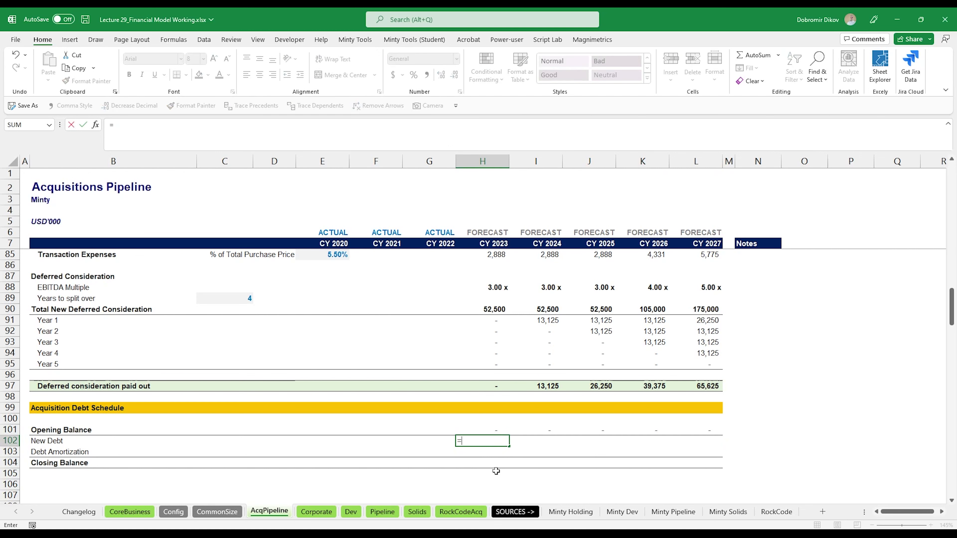
scroll(516, 436, "up", 4)
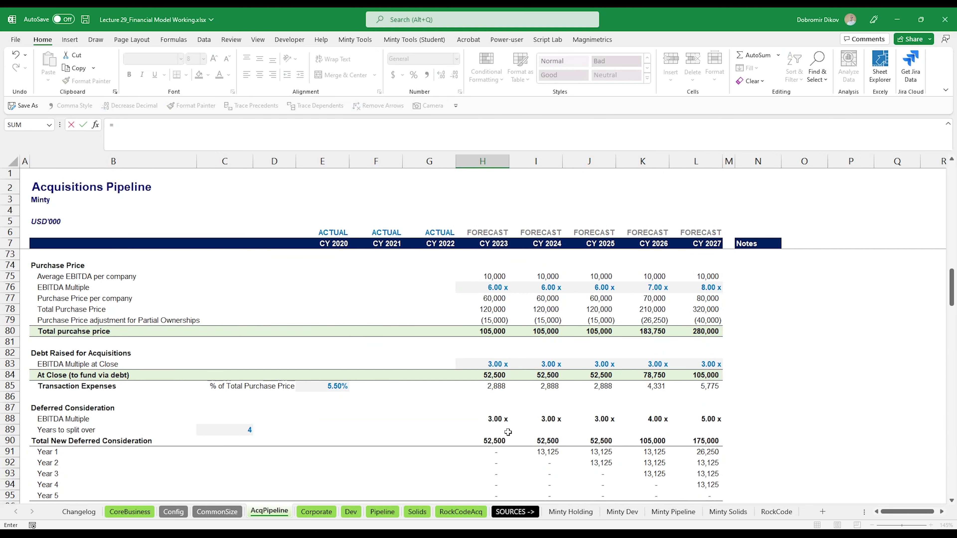
scroll(504, 444, "up", 1)
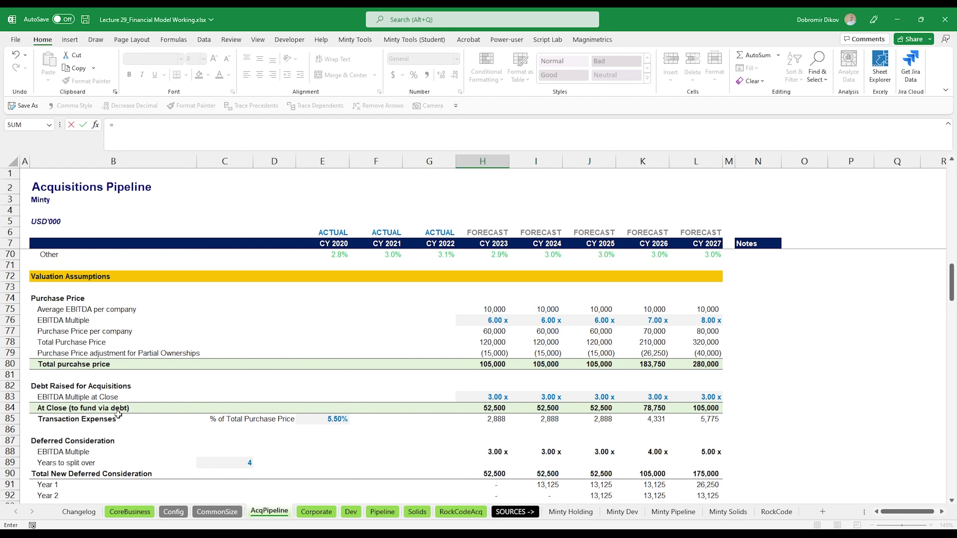
left_click(496, 407)
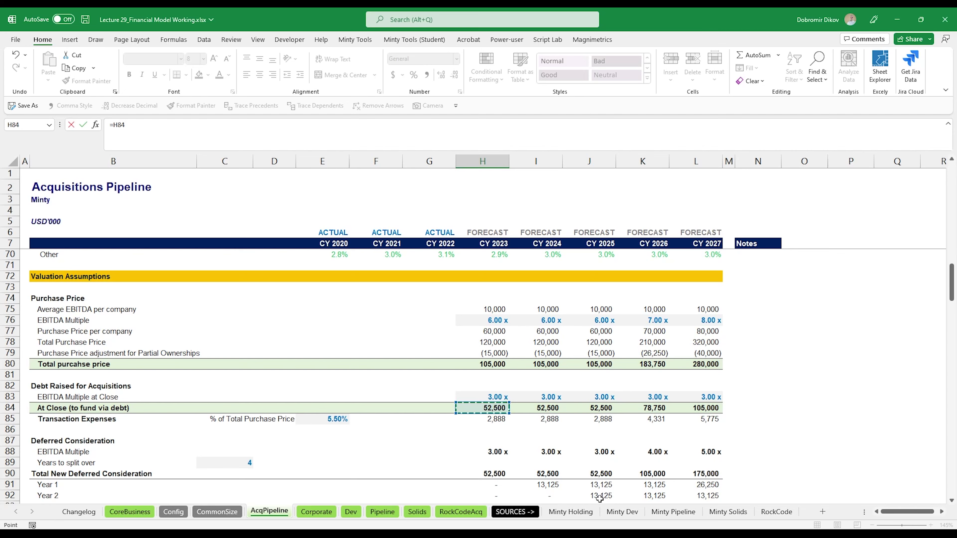
key("Return")
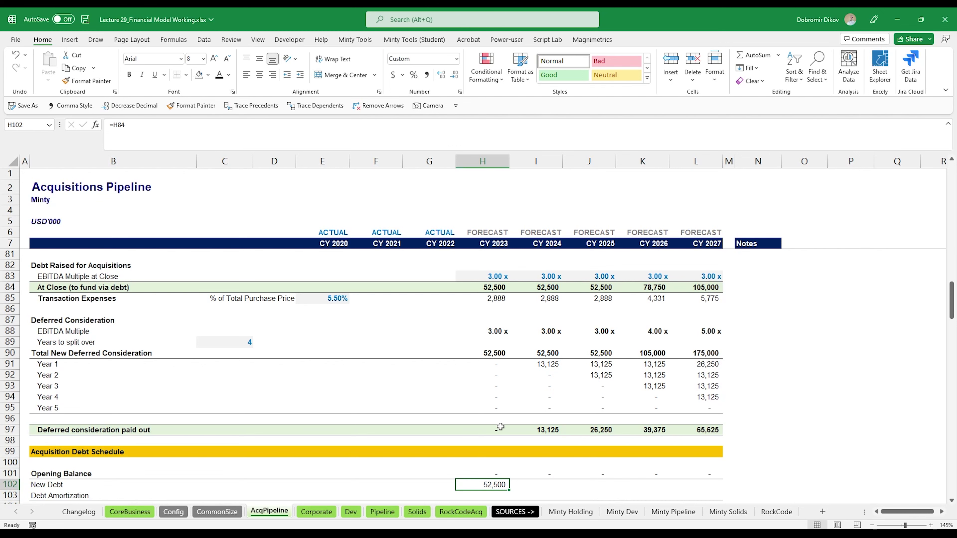
scroll(504, 476, "down", 1)
scroll(503, 476, "up", 1)
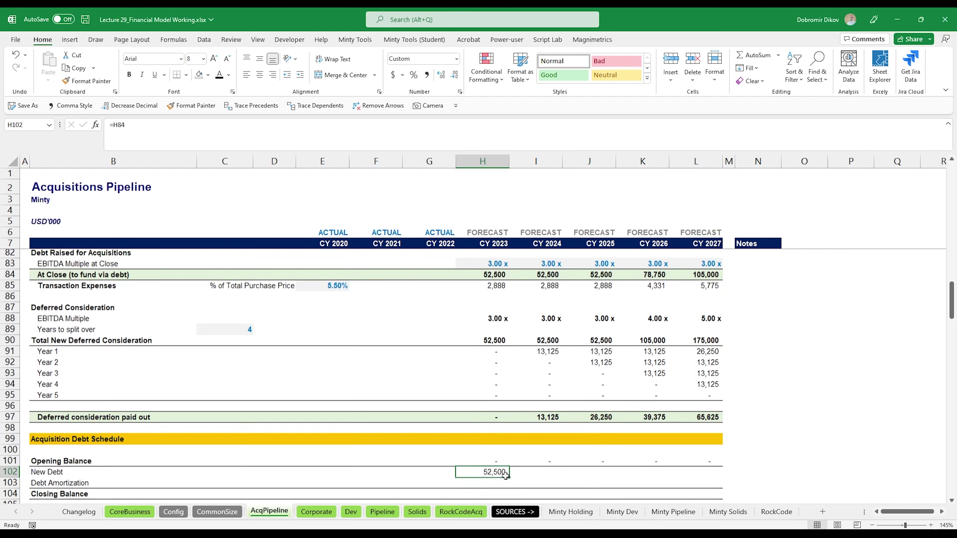
scroll(505, 467, "down", 1)
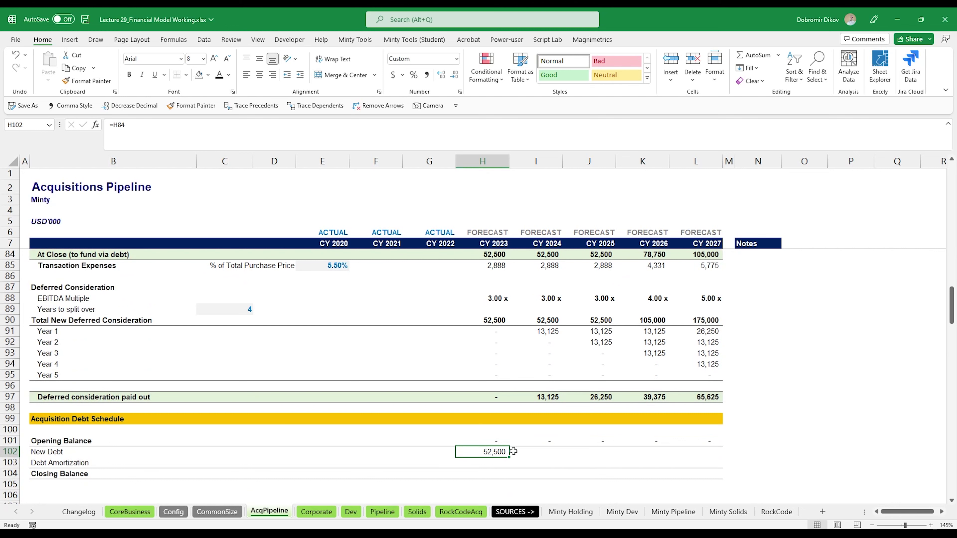
- Fill the New Debt formula from H102 across the remaining forecast years through L102
scroll(511, 452, "down", 1)
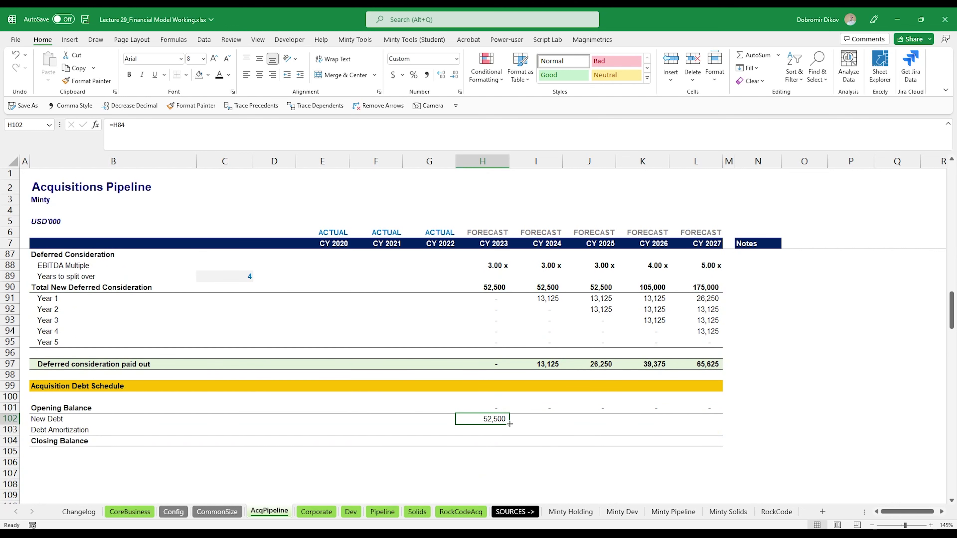
left_click_drag(509, 424, 705, 433)
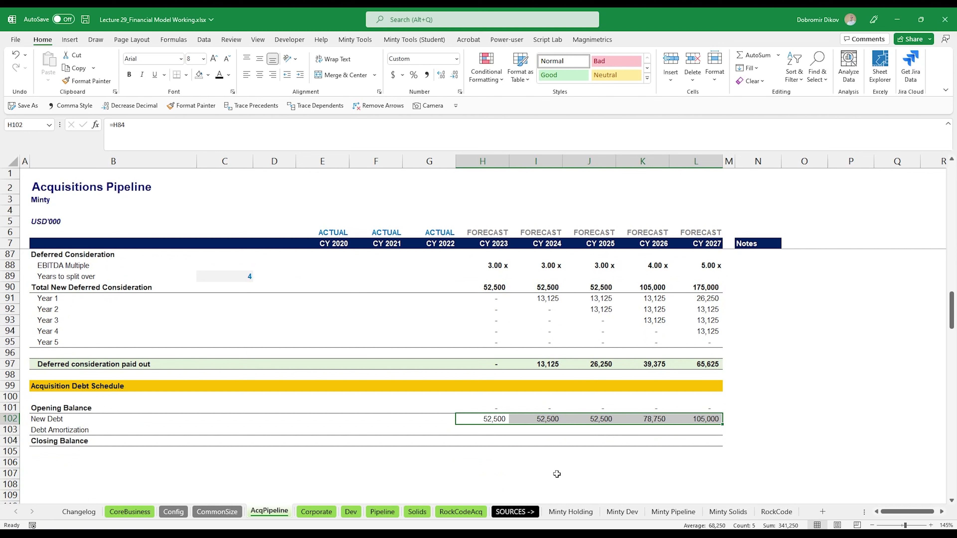
left_click_drag(502, 432, 682, 429)
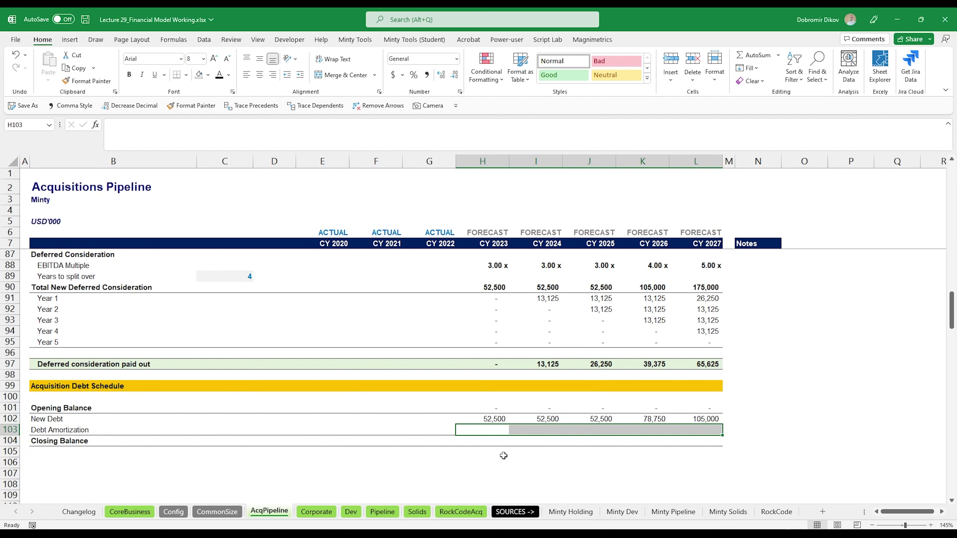
- Sum rows 101 to 103 into Closing Balance for CY 2023 to CY 2027, and indent the New Debt and Debt Amortization labels
left_click(490, 441)
key("alt+=")
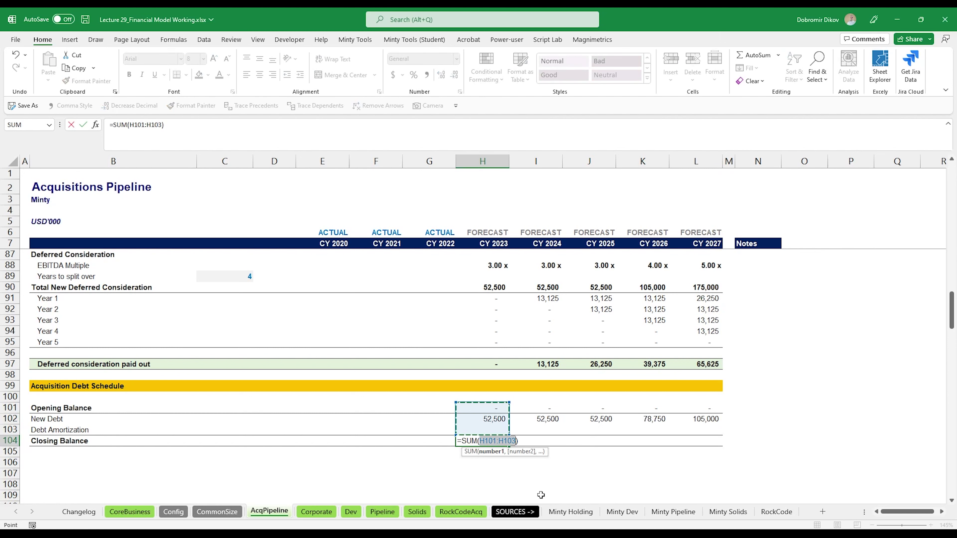
key("ctrl+Return")
key("shift+Right")
key("shift+Right")
key("shift+Right")
key("shift+Right")
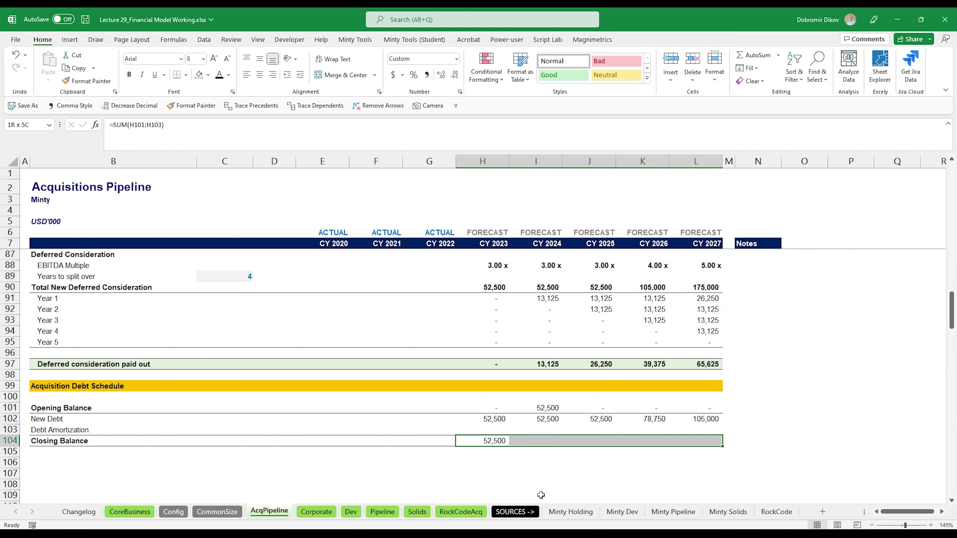
key("ctrl+r")
left_click_drag(60, 419, 60, 430)
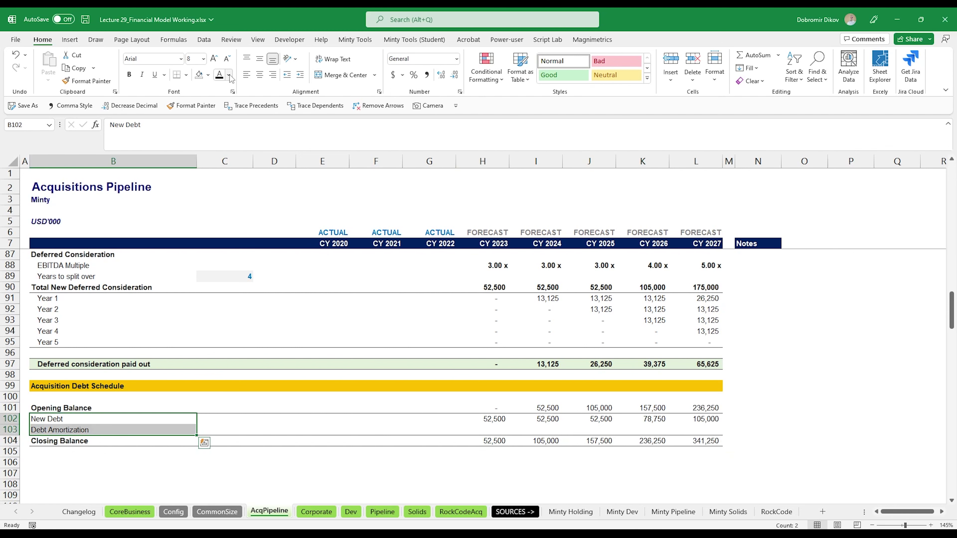
left_click(300, 75)
- Enter the label Interest Expense in B106, below the closing balance
scroll(248, 328, "down", 1)
left_click(91, 430)
type("Inte")
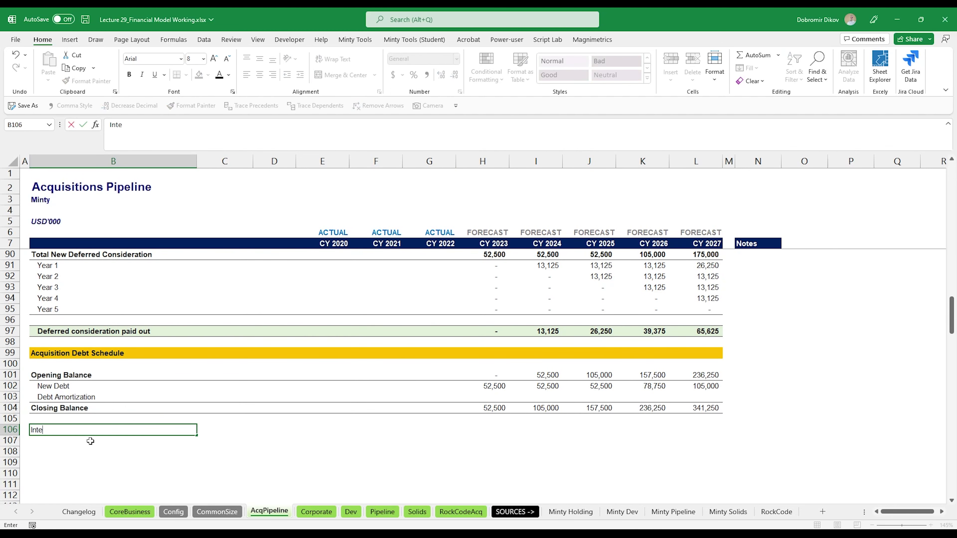
type("rest Expenses")
key("BackSpace")
key("ctrl+Return")
- Make the Interest Expense row bold from column B through L and give it top and bottom borders
key("shift+Right")
key("shift+Right")
key("shift+Right")
key("shift+Right")
key("shift+Right")
key("shift+Right")
key("shift+Right")
key("shift+Right")
key("shift+Right")
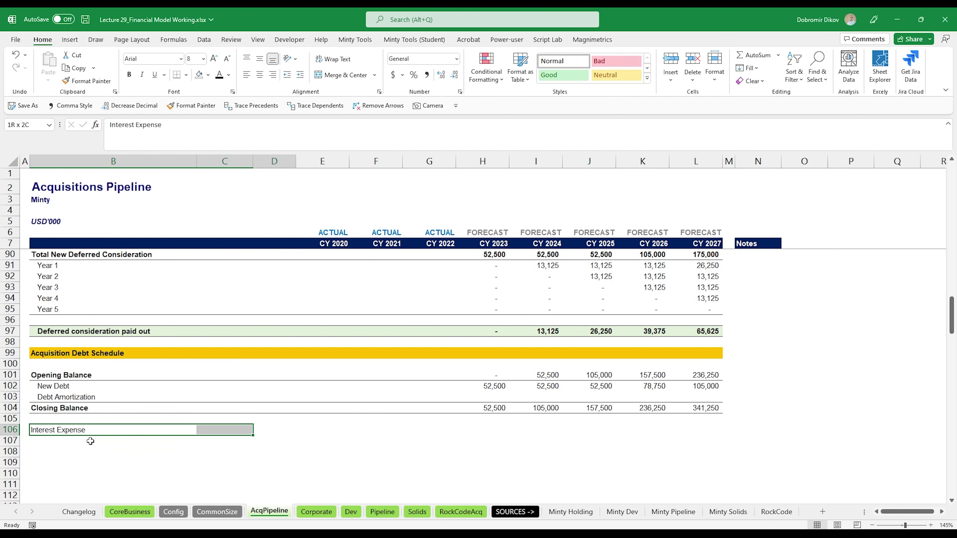
key("shift+Right")
key("ctrl+b")
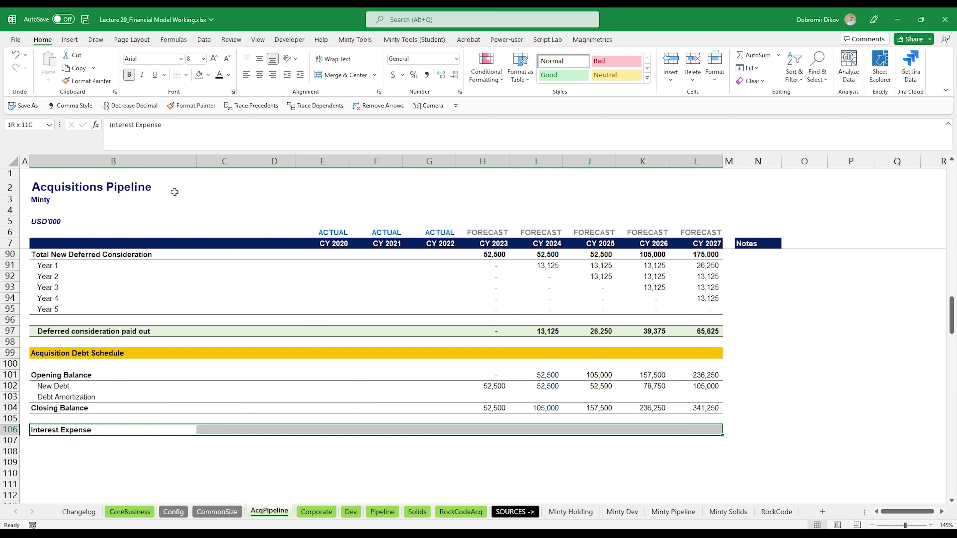
left_click(186, 74)
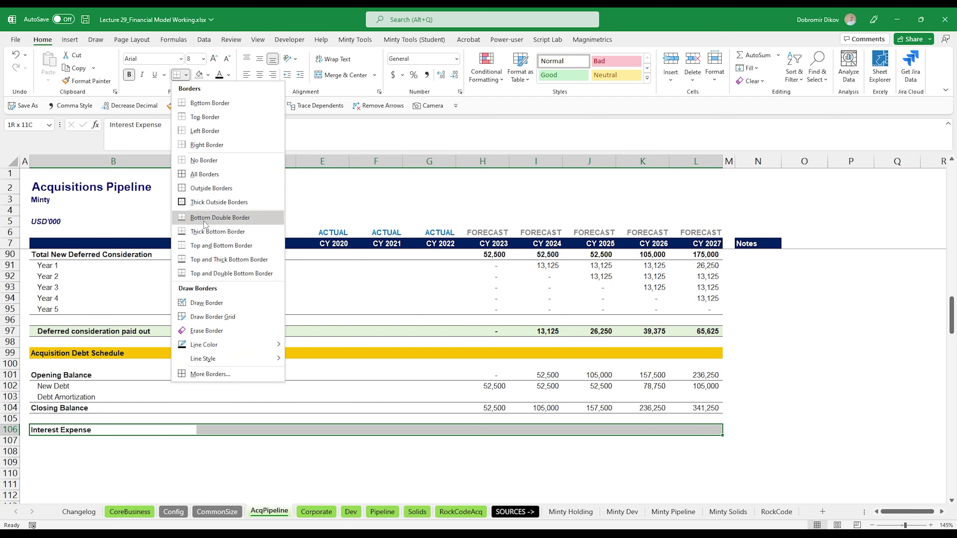
left_click(201, 253)
- Enter the label Term in years in B108, below the Interest Expense row
left_click(51, 451)
scroll(425, 383, "down", 2)
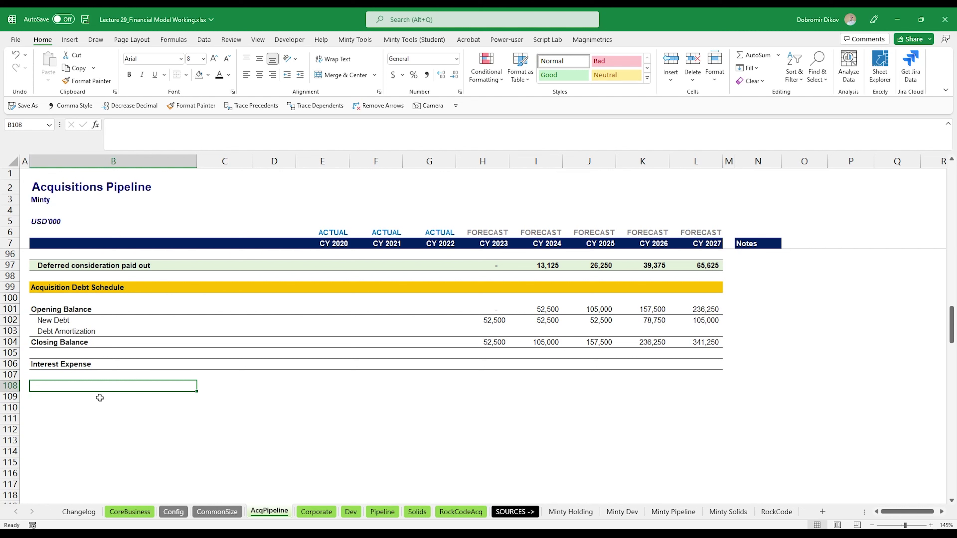
type("Term")
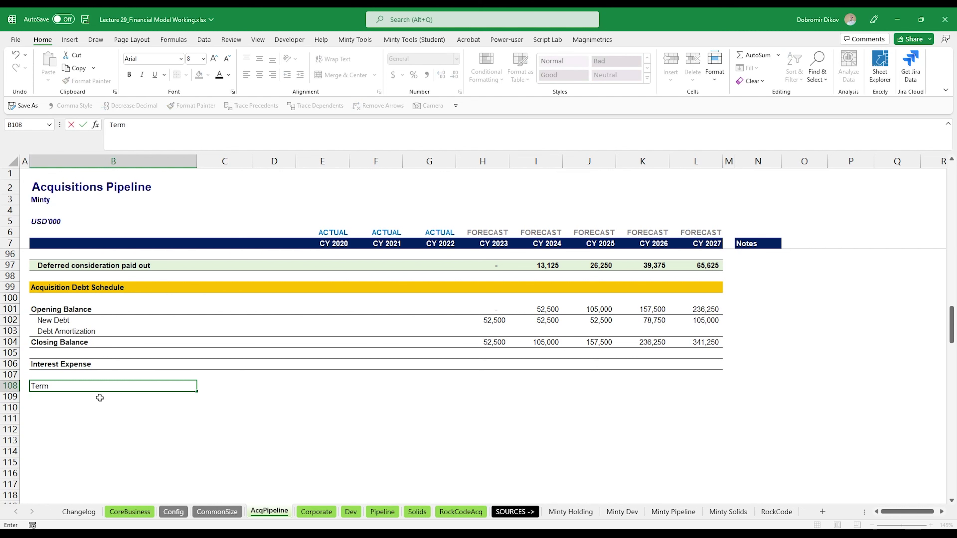
type("sears")
- Format H108 as an input cell with light grey fill and blue bold font, and enter a term of 7
key("Right")
key("Right")
key("Right")
key("Right")
key("Right")
key("Right")
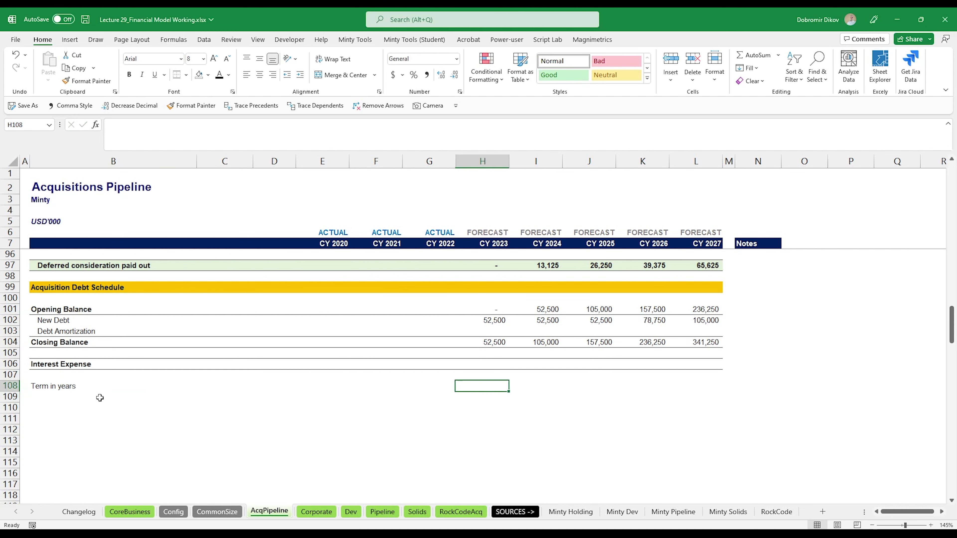
left_click(208, 75)
left_click(228, 75)
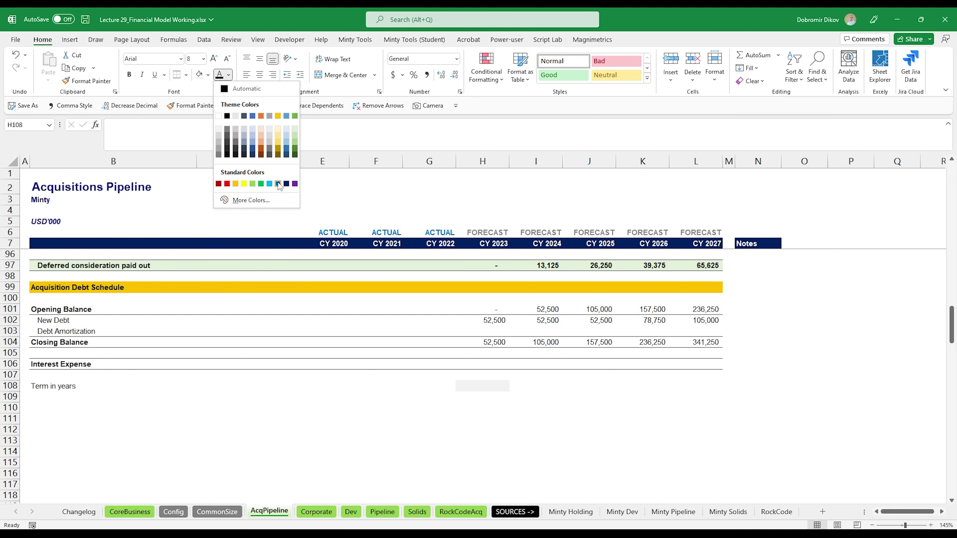
key("Escape")
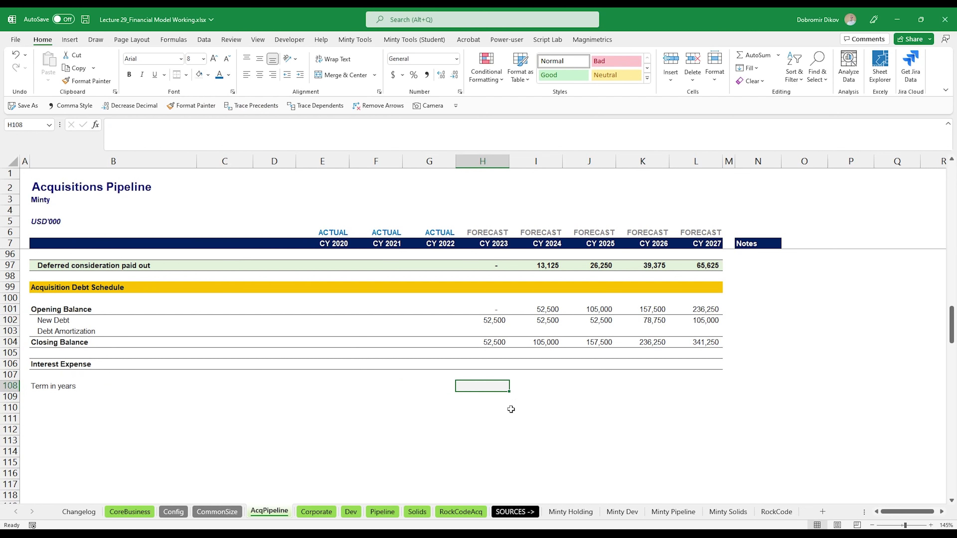
type("7")
key("ctrl+Return")
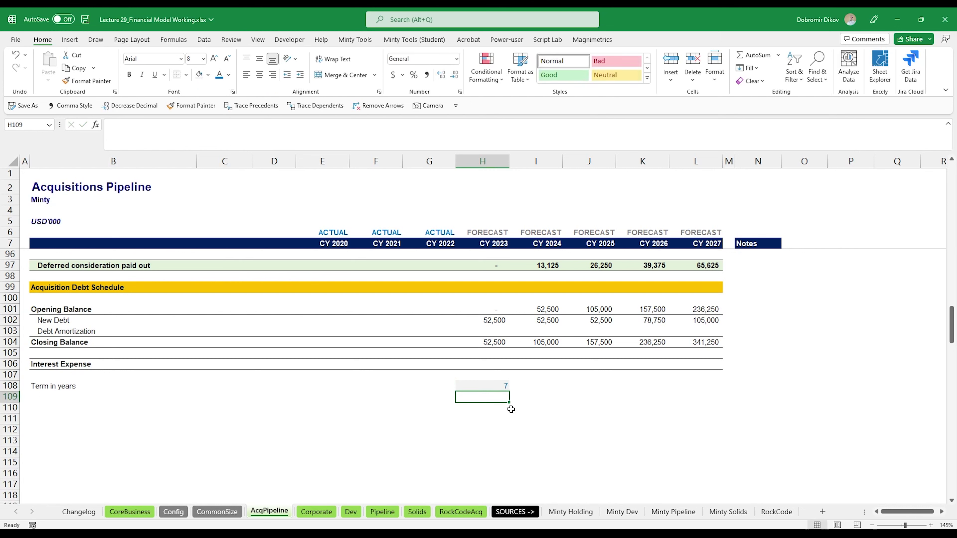
key("ctrl+b")
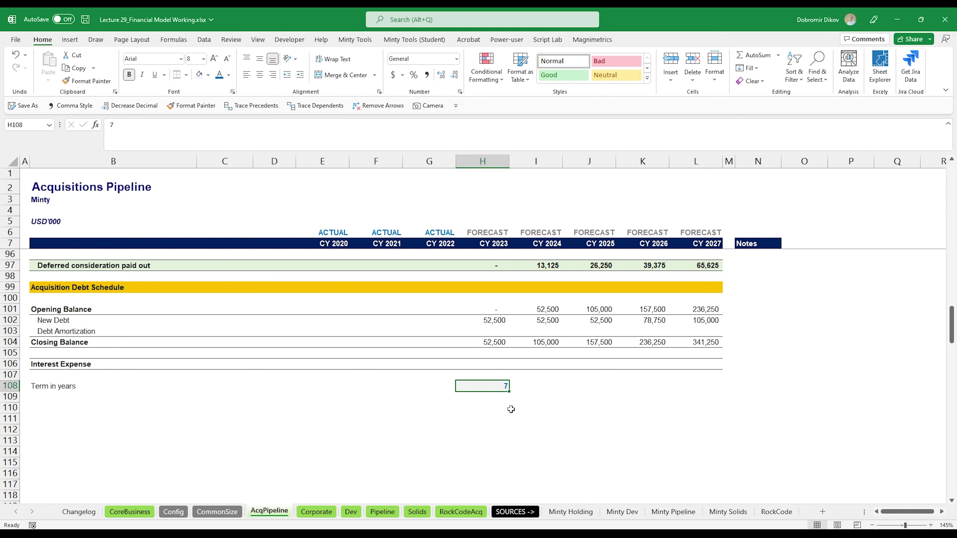
- Enter the formula =H108-1 in I108 to reduce the CY 2024 term by one year
key("Right")
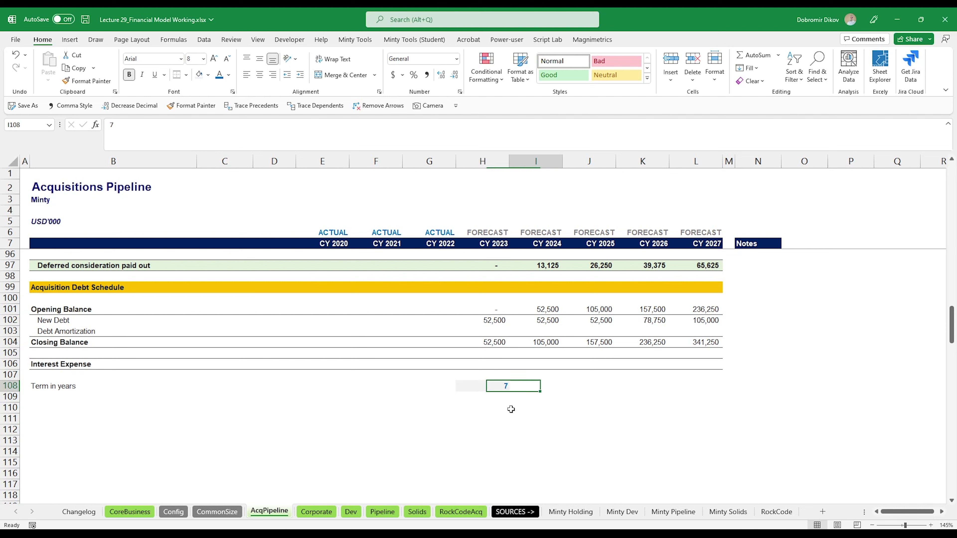
key("Left")
key("Right")
key("Right")
key("Right")
key("Right")
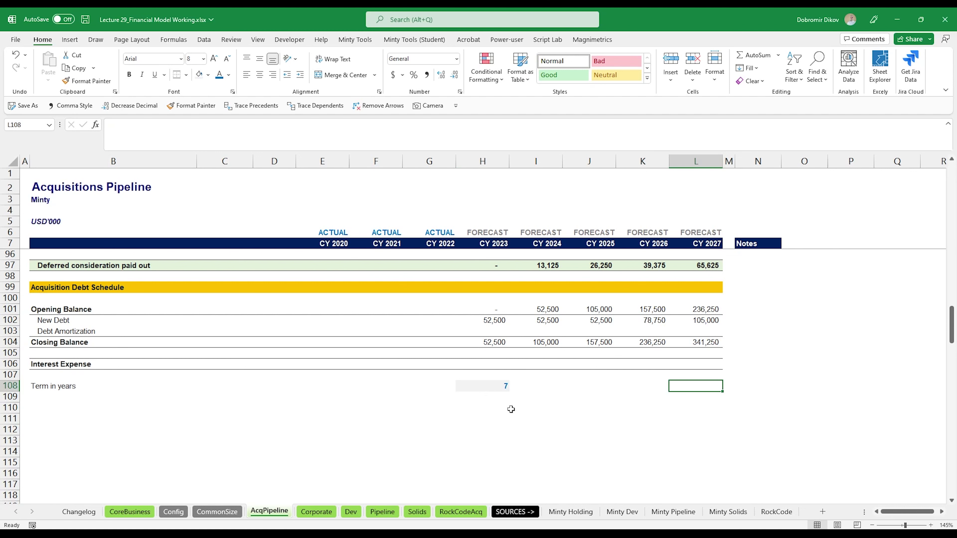
key("Left")
key("Left")
key("Left")
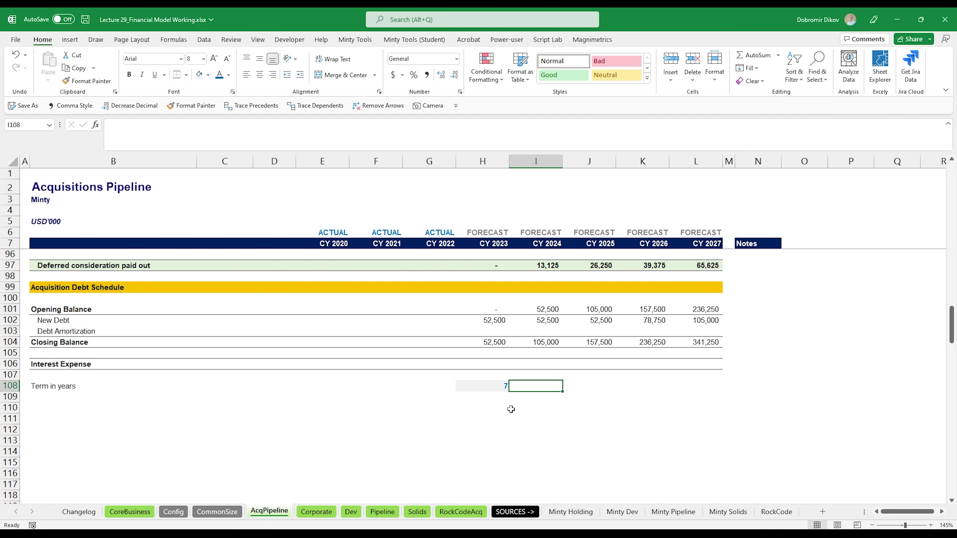
type("=")
key("Left")
type("-")
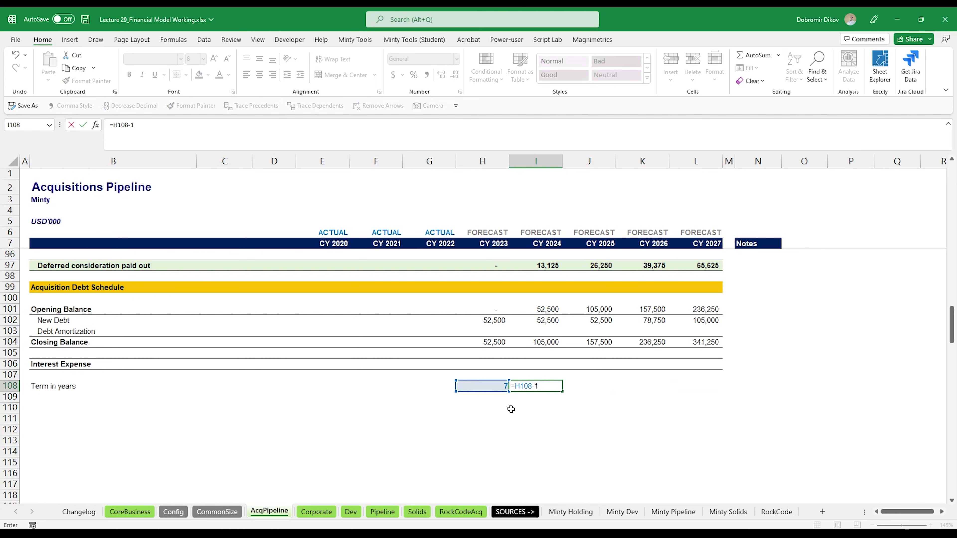
key("Return")
- Fill the declining term formula from I108 through L108
key("Up")
key("shift+Right")
key("shift+Right")
key("shift+Right")
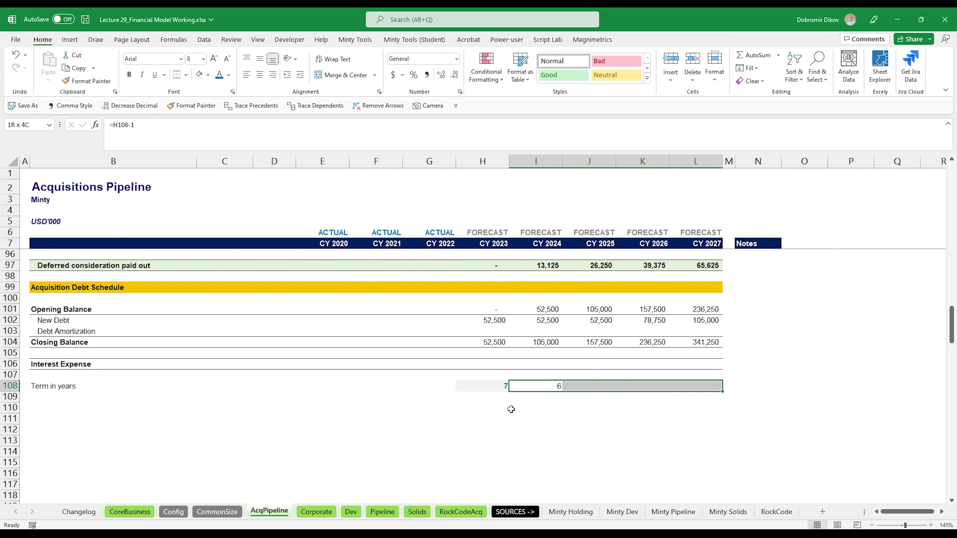
key("ctrl+r")
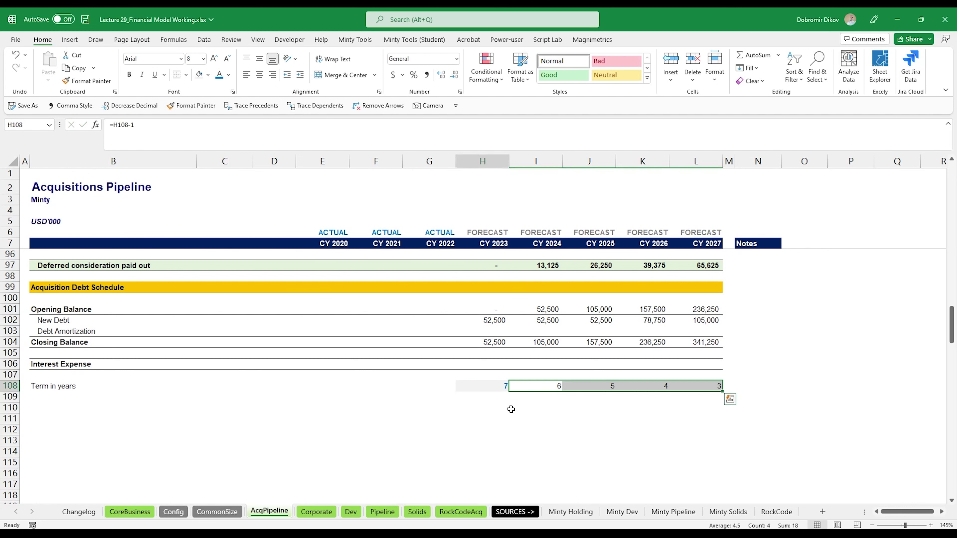
- Make the Term in years row bold from column B through L, with top and bottom borders
key("ctrl+Left")
key("ctrl+Left")
key("ctrl+shift+Right")
key("ctrl+shift+Right")
key("ctrl+b")
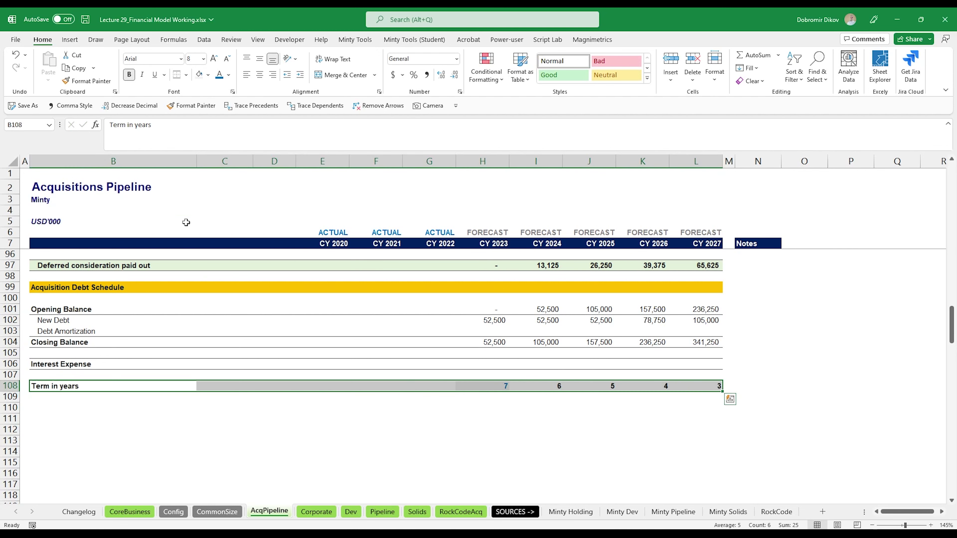
- Enter the label Amortization Percentage in B109, below Term in years
left_click(58, 400)
type("Am")
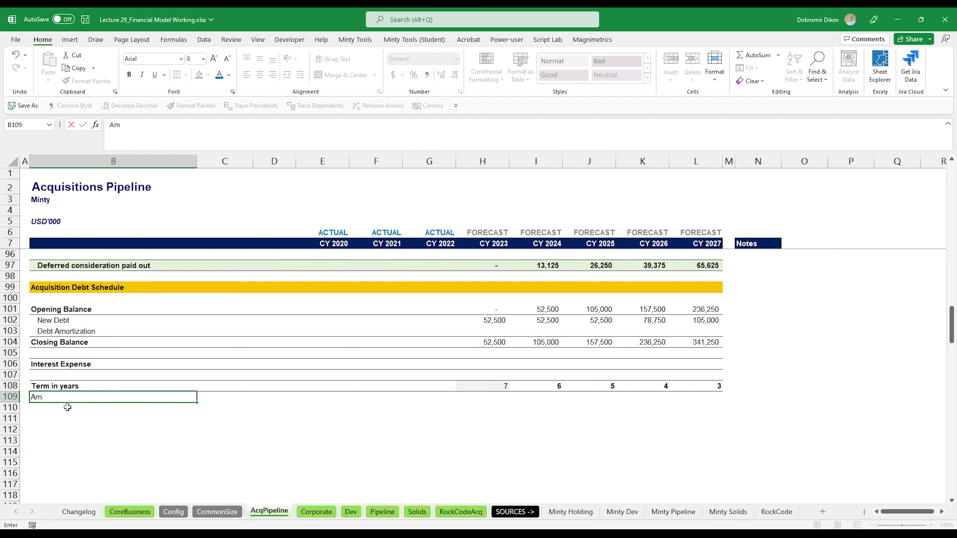
type("ortization Percentage")
key("ctrl+Return")
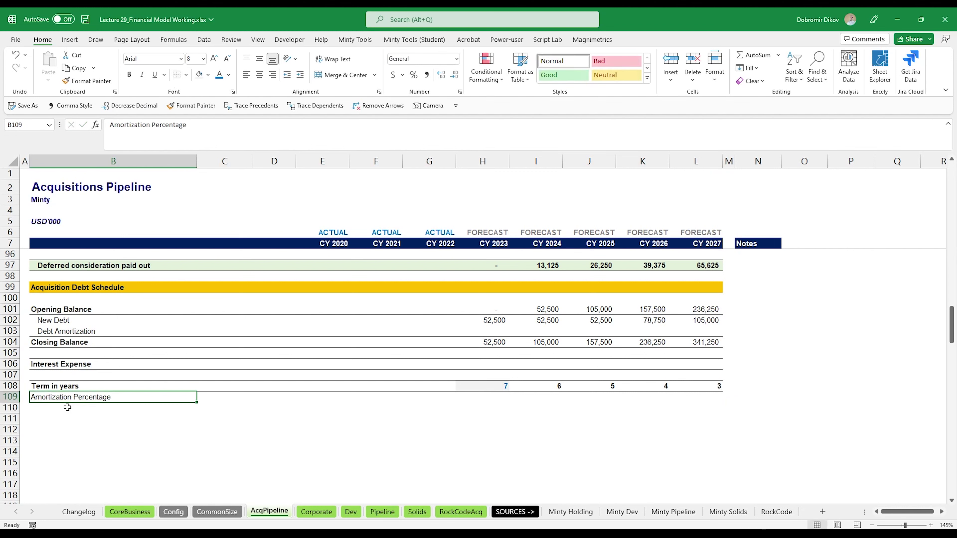
- Calculate the CY 2023 amortization percentage in H109 as =1/H108, formatted as a percentage with one decimal
key("Right")
key("Right")
key("Right")
key("Right")
key("Right")
key("Right")
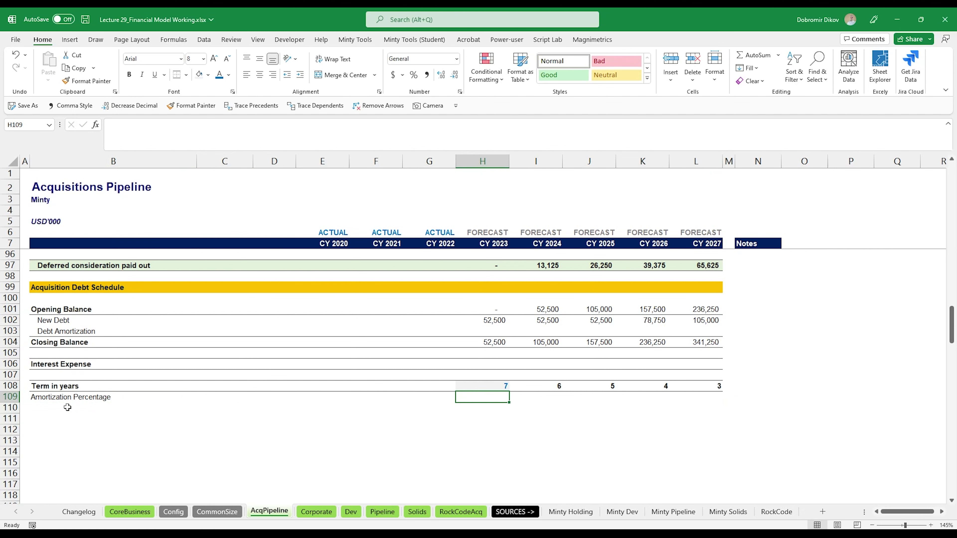
type("=1/")
key("Up")
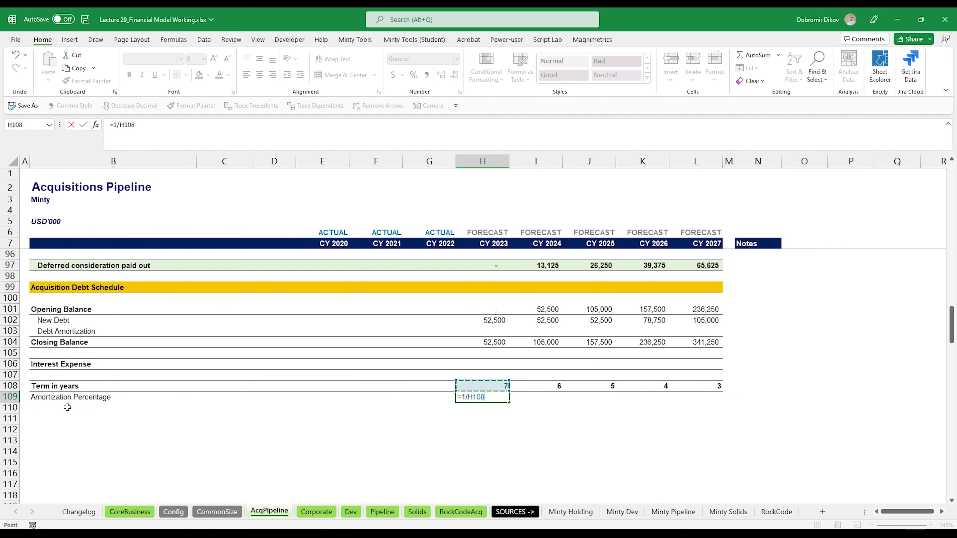
key("Return")
key("Up")
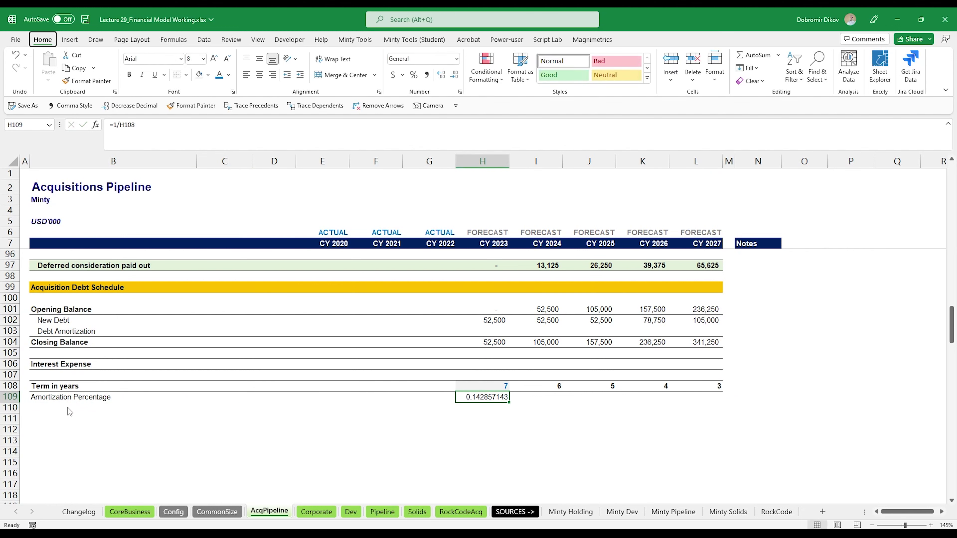
key("ctrl+shift+5")
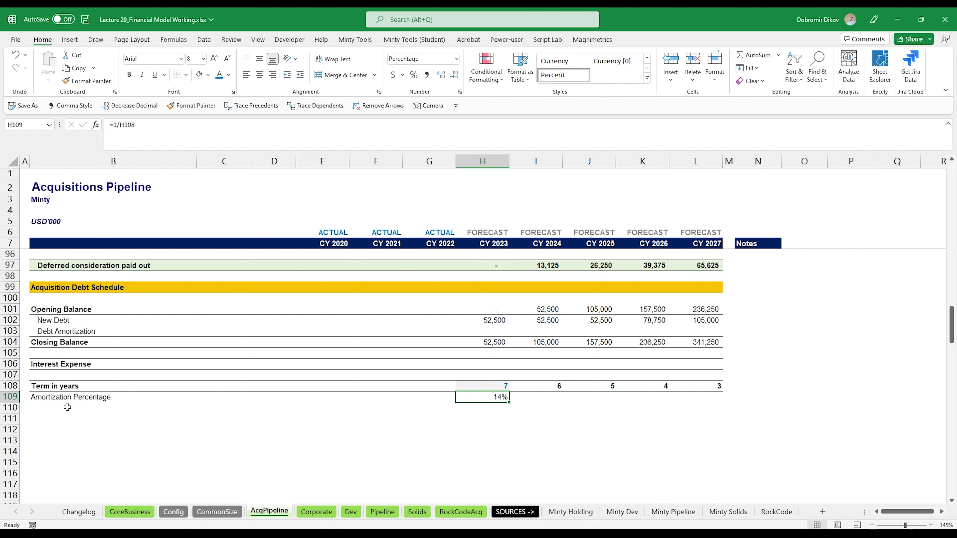
key("alt+h")
key("0")
- Fill the amortization percentage formula from H109 through L109
key("shift+Right")
key("shift+Right")
key("shift+Right")
key("shift+Right")
key("ctrl+r")
- Review the term and amortization percentage formulas in rows 108 and 109 across the forecast years
key("Left")
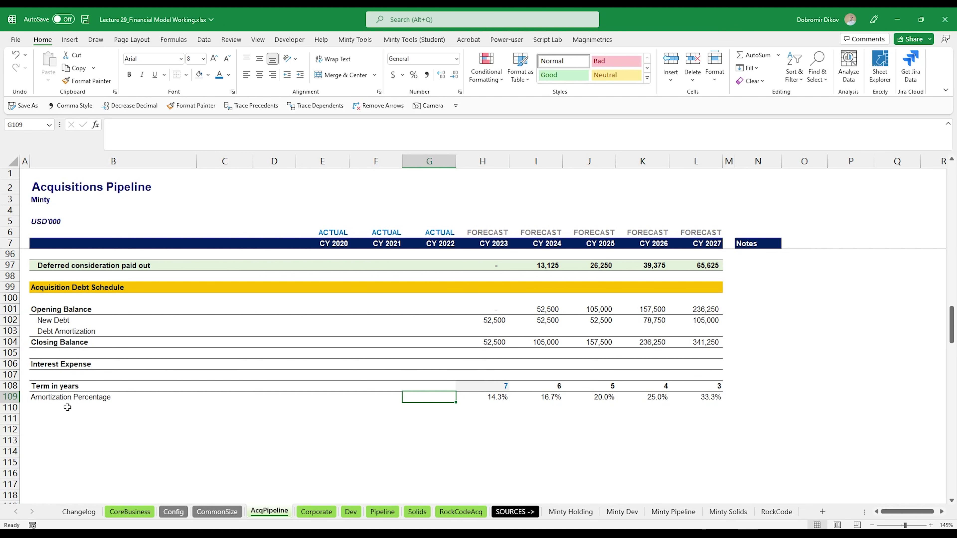
key("Right")
key("Right")
key("Right")
key("Right")
key("Left")
key("Left")
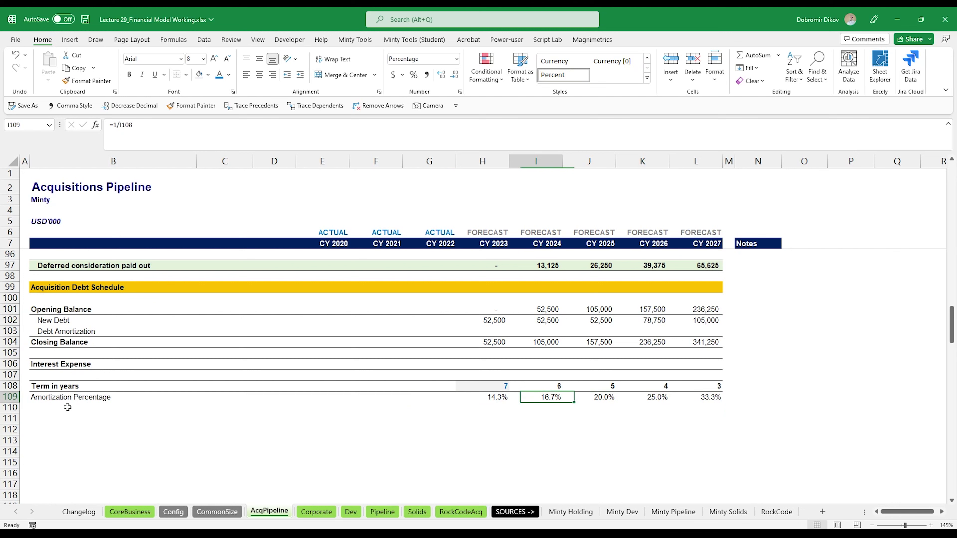
key("Left")
key("Right")
key("Up")
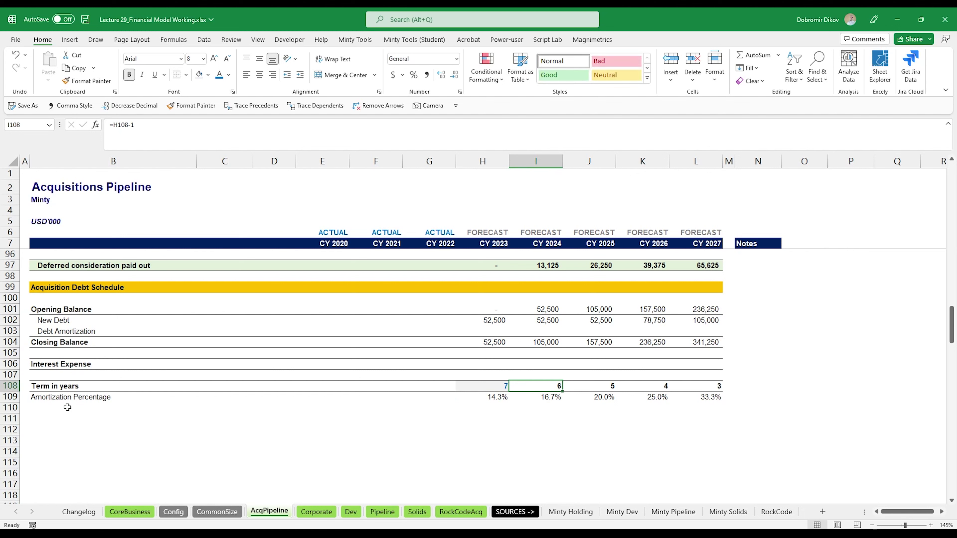
key("Down")
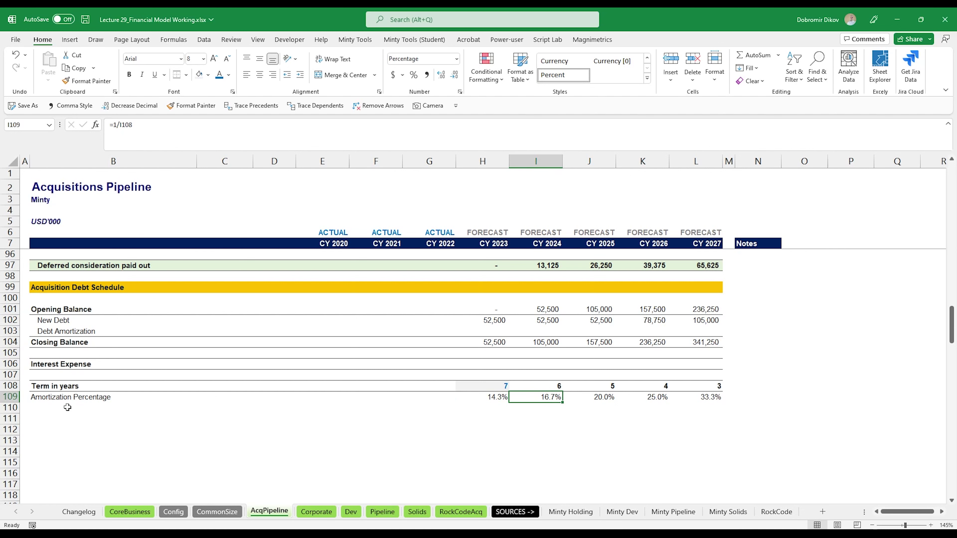
key("Right")
key("Up")
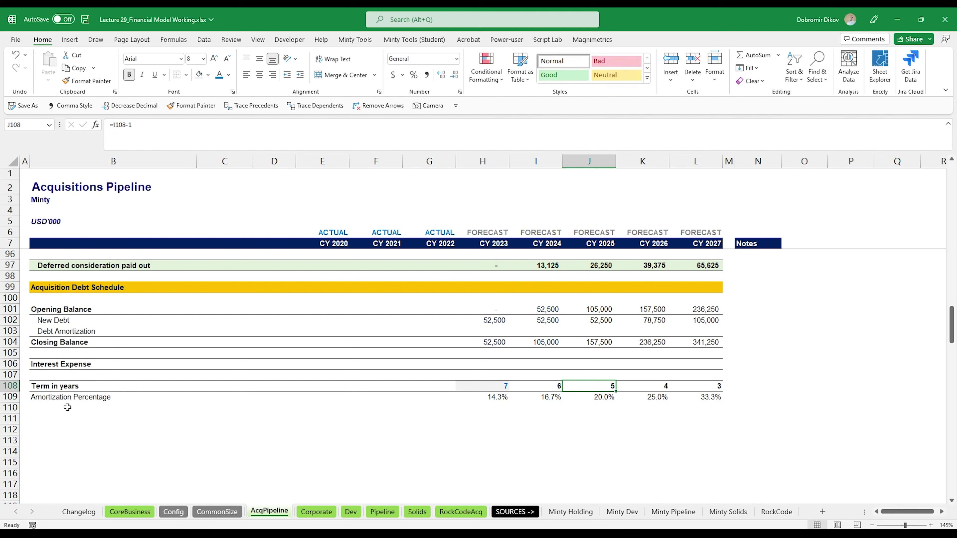
- Make the Amortization Percentage row B109:L109 bold with a bottom border
key("Down")
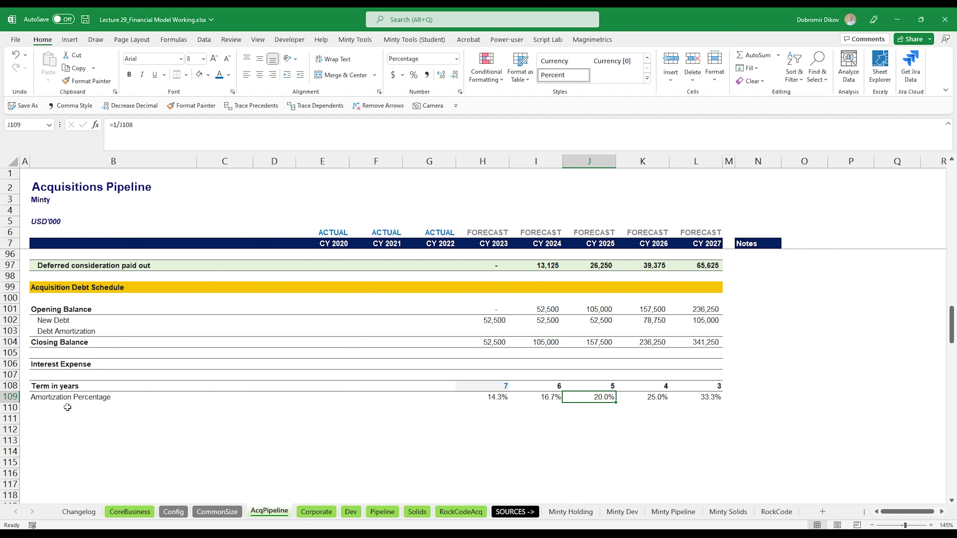
key("Right")
key("Right")
left_click(68, 398)
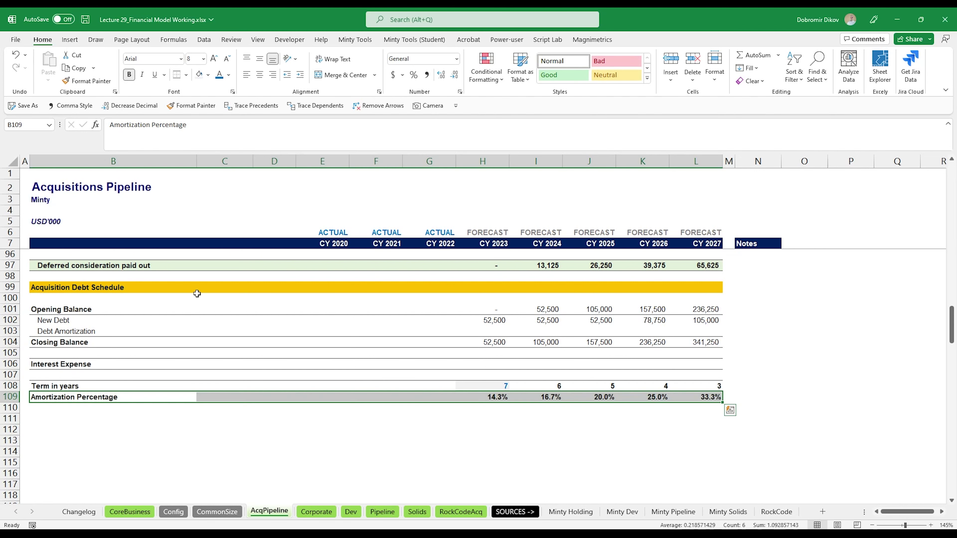
- Enter the label Annual Interest Rate in B111, below the amortization percentages
left_click(83, 421)
type("Annual Intere")
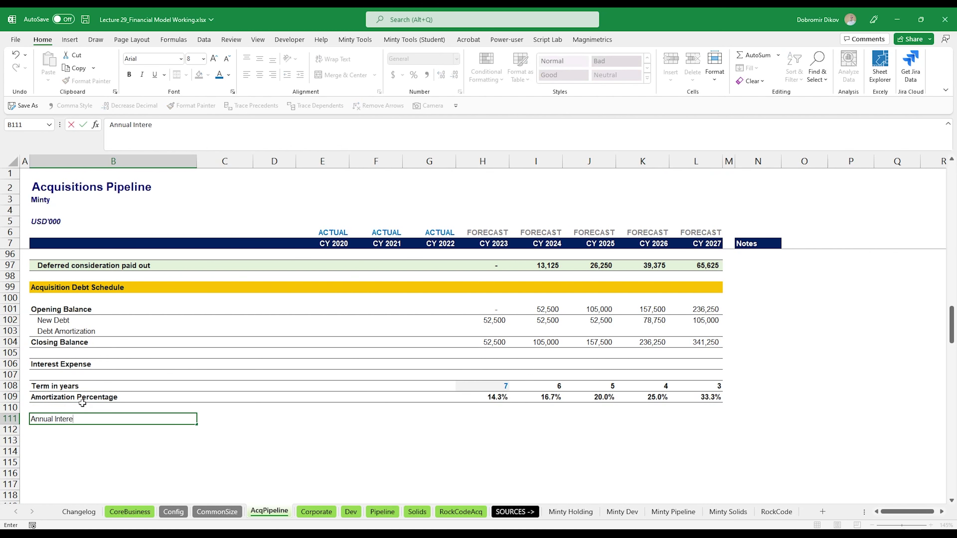
type("st Ra")
type("te")
key("ctrl+Return")
- Make the Annual Interest Rate row B111:L111 bold with top and bottom borders
key("shift+Right")
key("shift+Right")
key("shift+Right")
key("shift+Right")
key("shift+Right")
key("shift+Right")
key("shift+Right")
key("shift+Right")
key("shift+Right")
key("shift+Right")
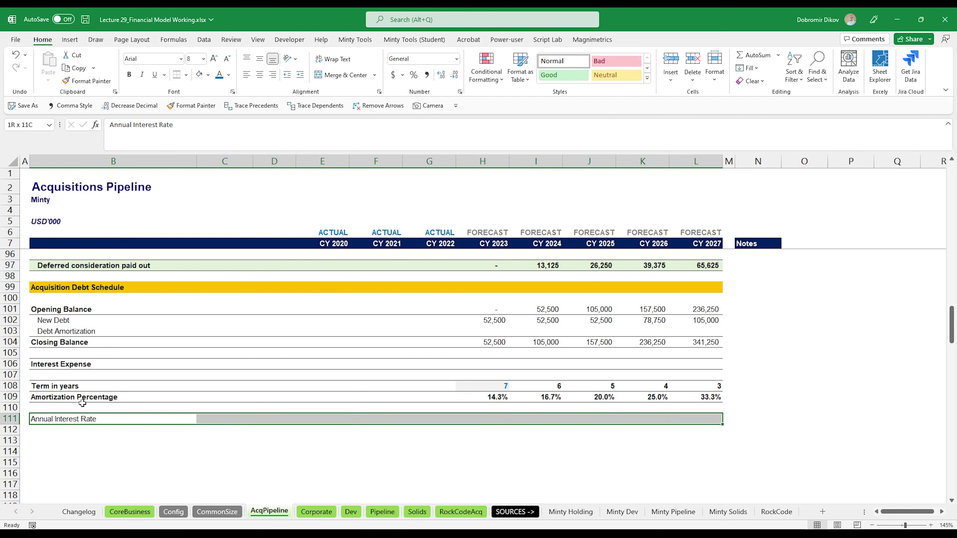
key("ctrl+b")
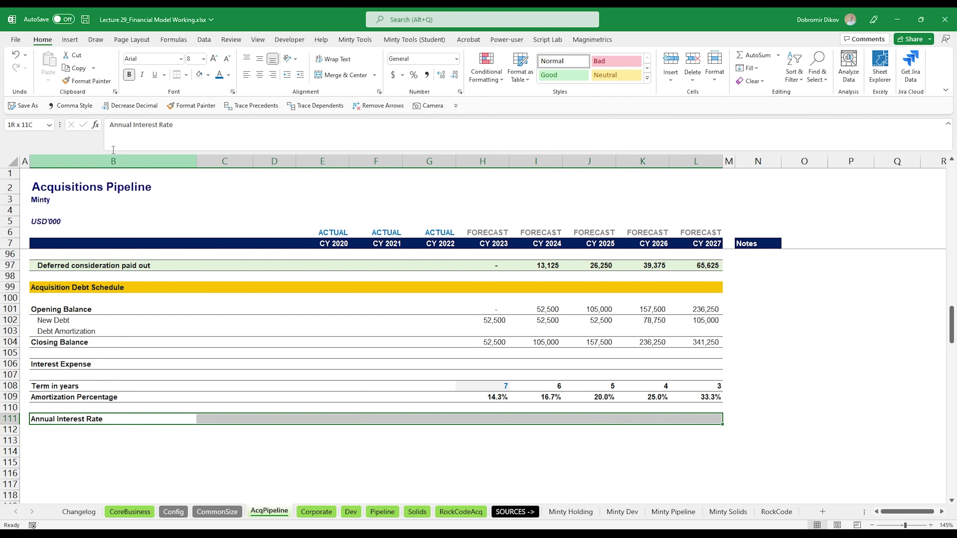
- Enter an annual interest rate of 6% in H111:L111, styled as blue inputs on light grey, in percentage format with one decimal
left_click_drag(495, 417, 715, 417)
left_click(199, 73)
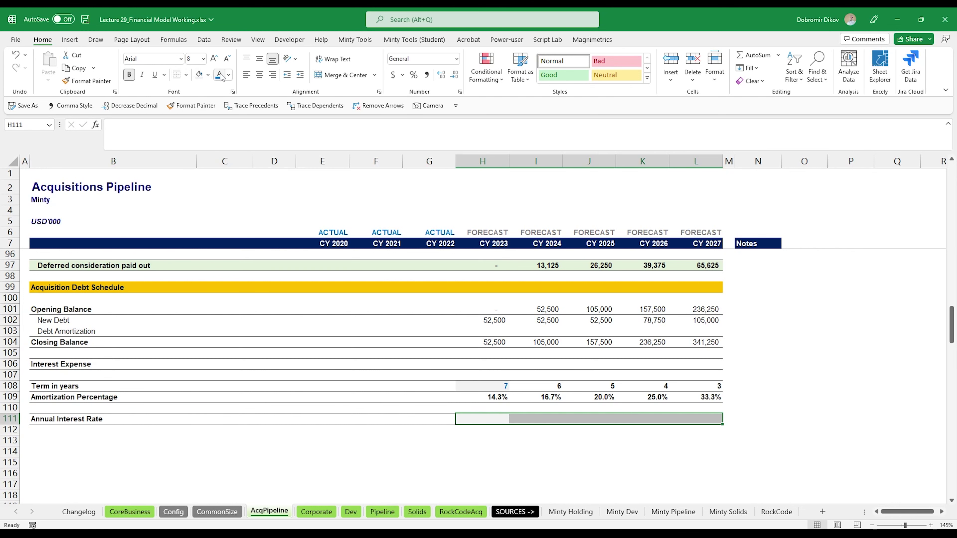
left_click(413, 75)
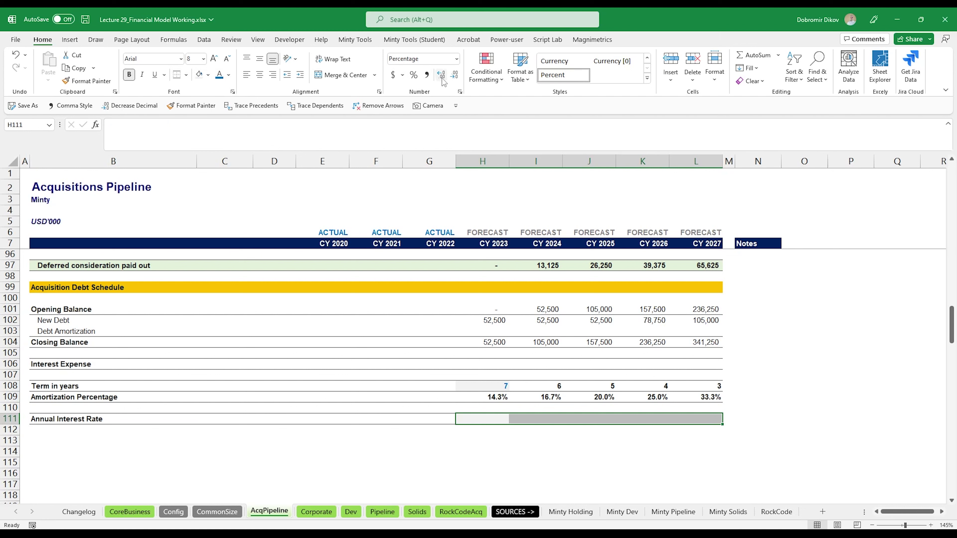
type("6")
key("ctrl+Return")
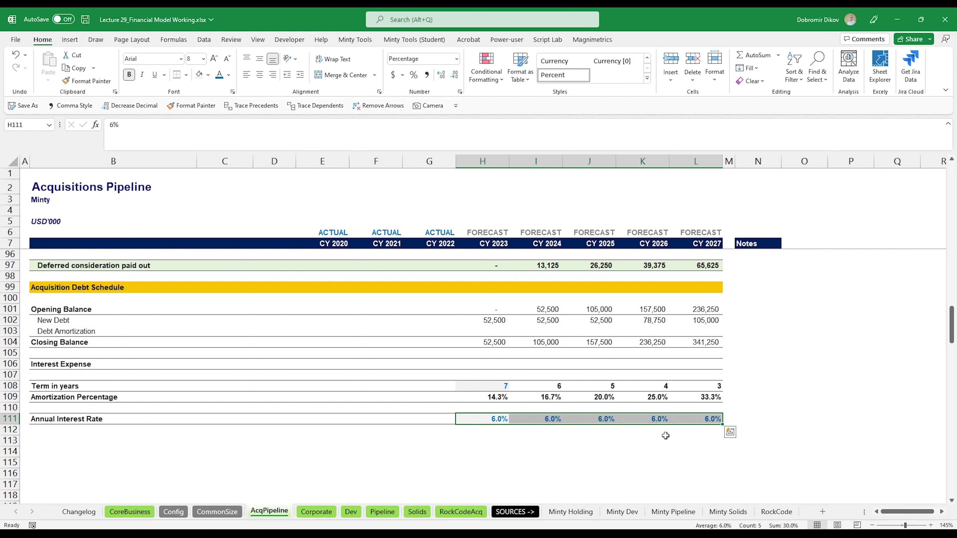
- Try a 5% annual interest rate for CY 2026 and CY 2027 in K111:L111
left_click(655, 421)
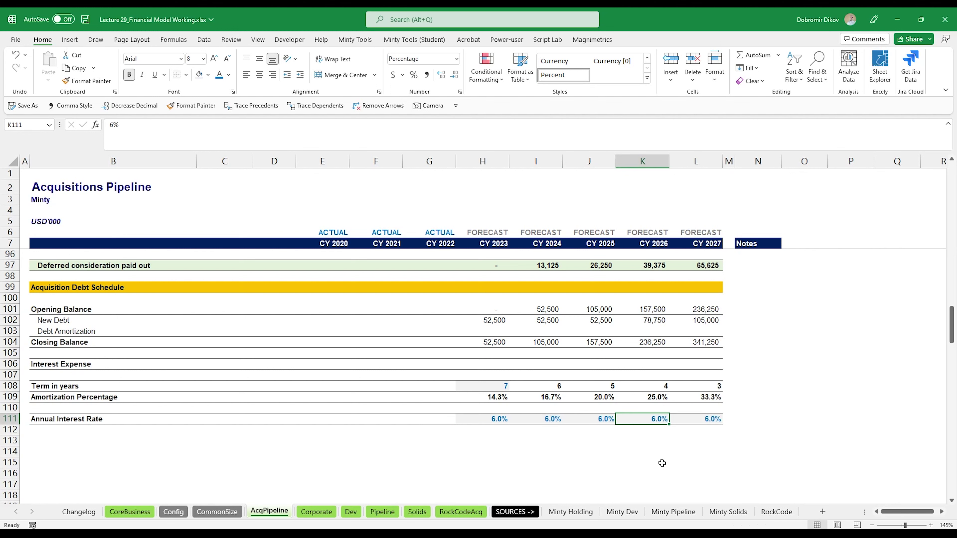
key("shift+Right")
type("5")
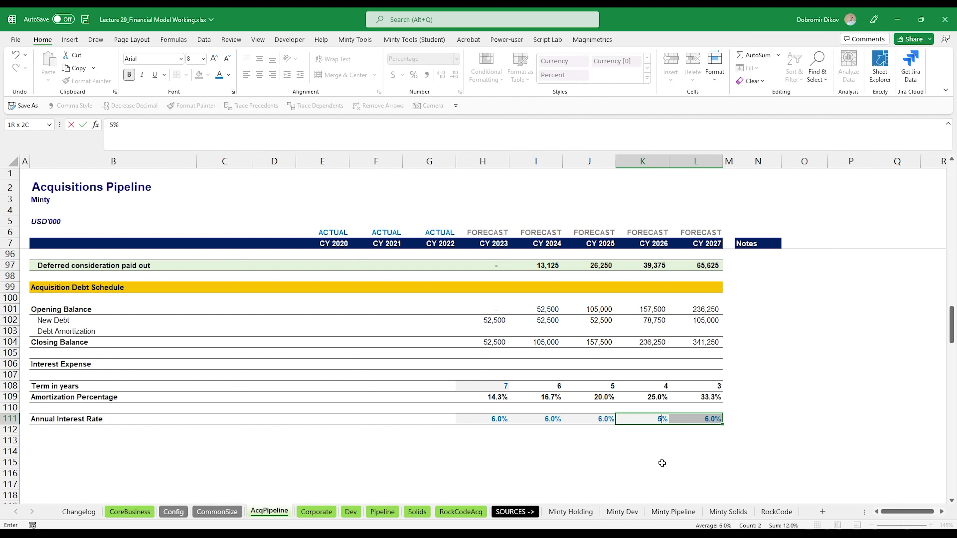
key("ctrl+Return")
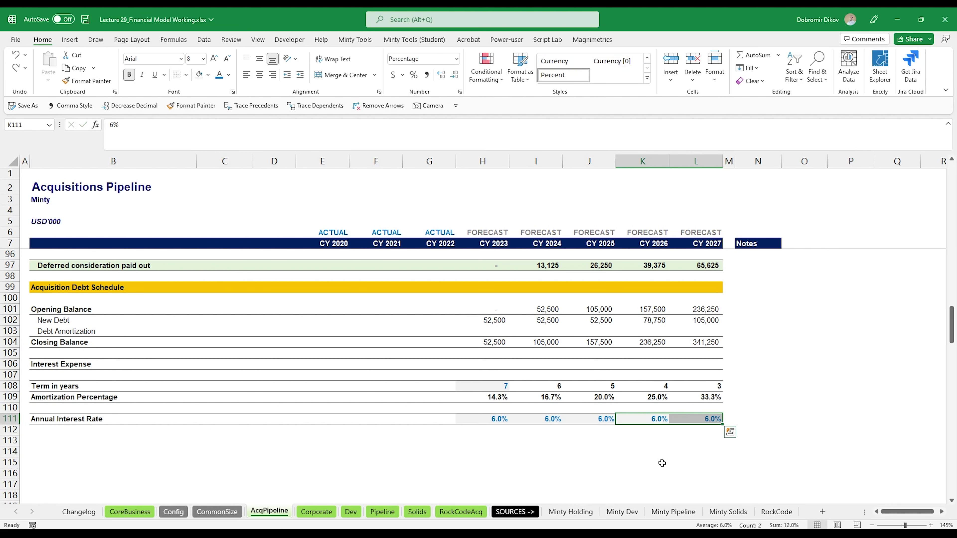
- Enter the bold heading Amortization % cascade in B113, below the annual interest rate
key("Down")
key("Left")
key("Left")
key("Left")
key("Left")
key("Left")
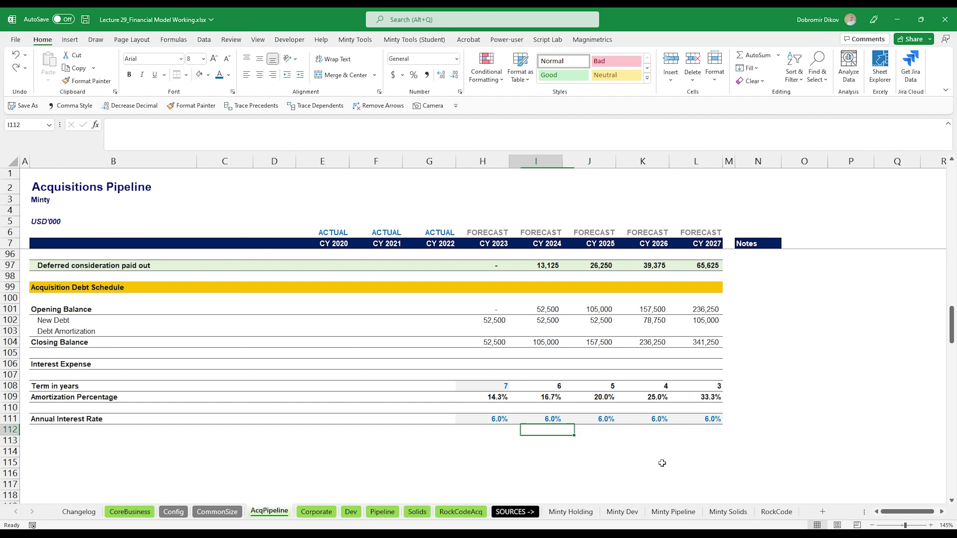
key("Down")
key("Left")
key("Left")
key("Left")
key("Left")
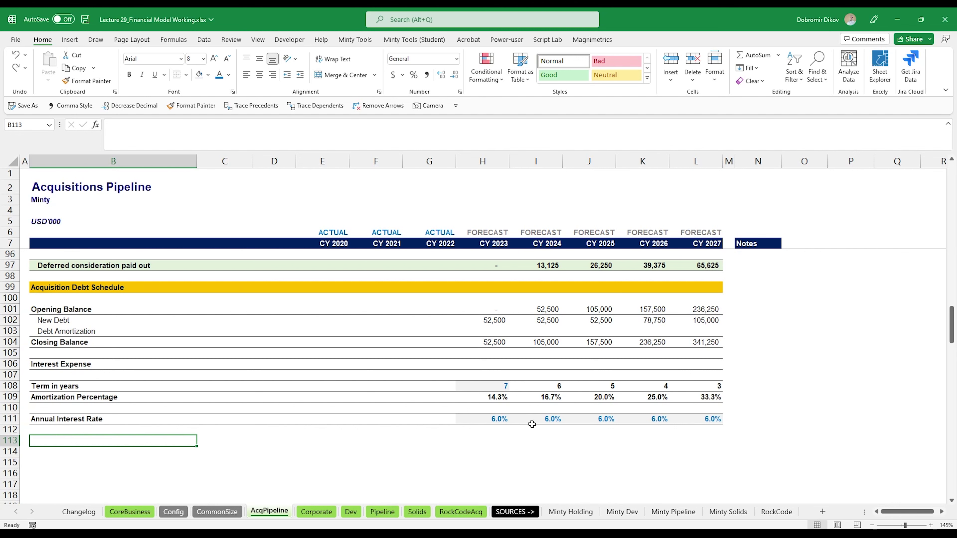
scroll(397, 425, "down", 1)
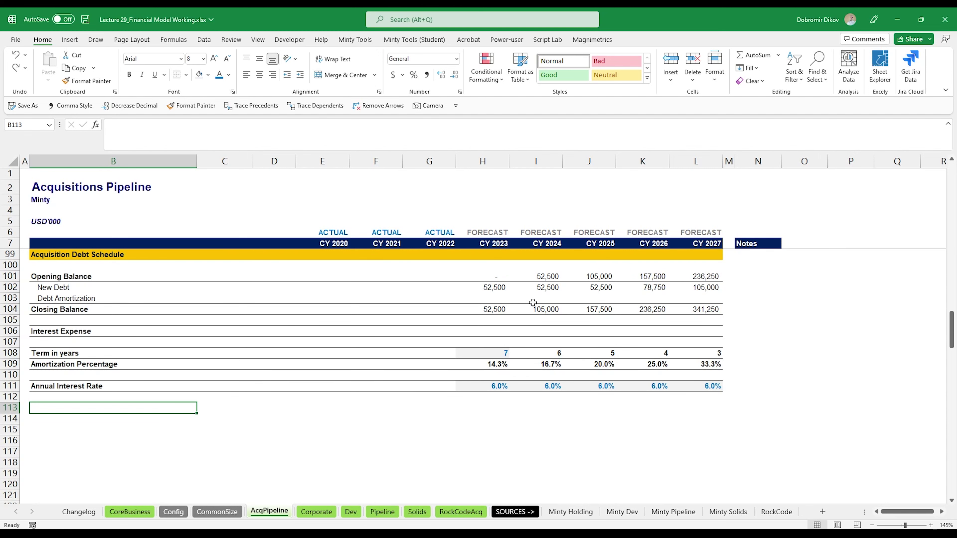
scroll(572, 350, "up", 2)
scroll(574, 350, "up", 1)
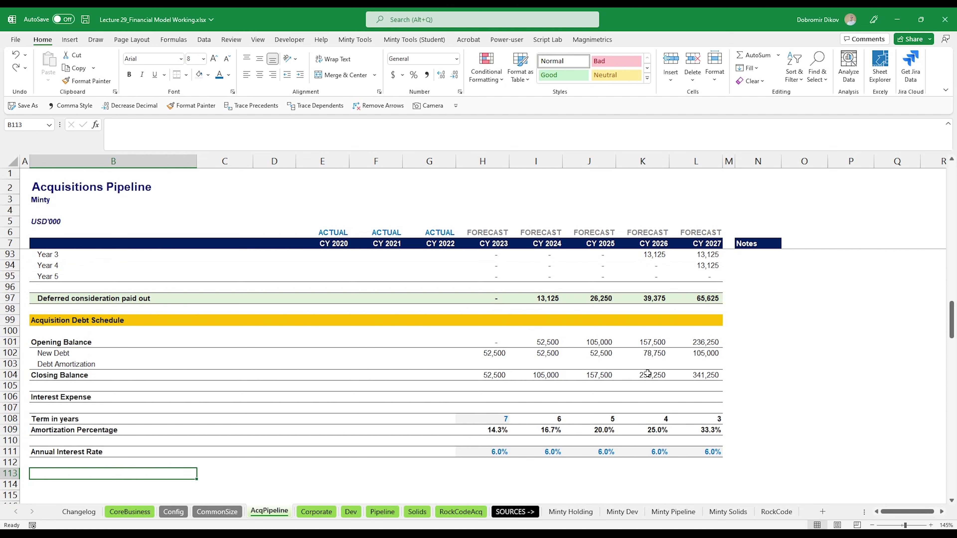
scroll(202, 460, "down", 2)
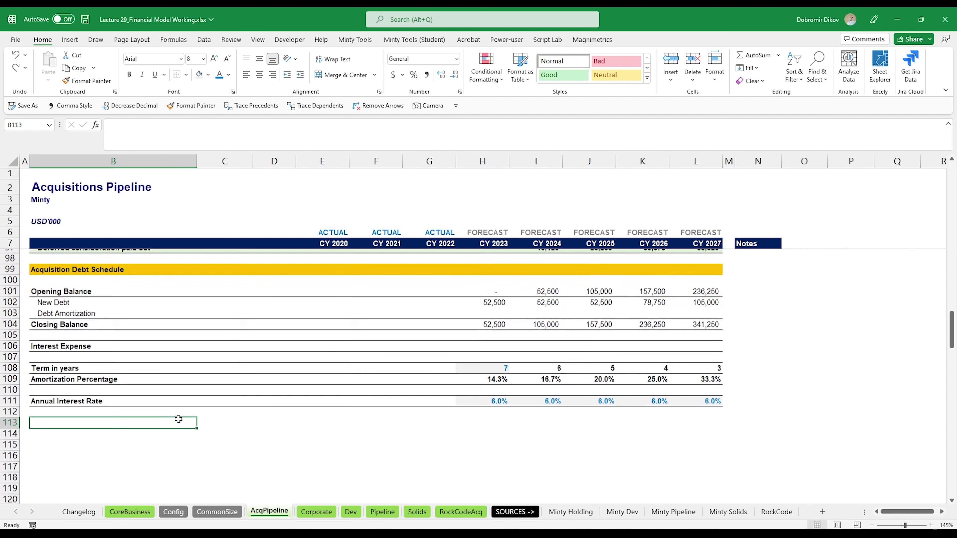
type("Amortization")
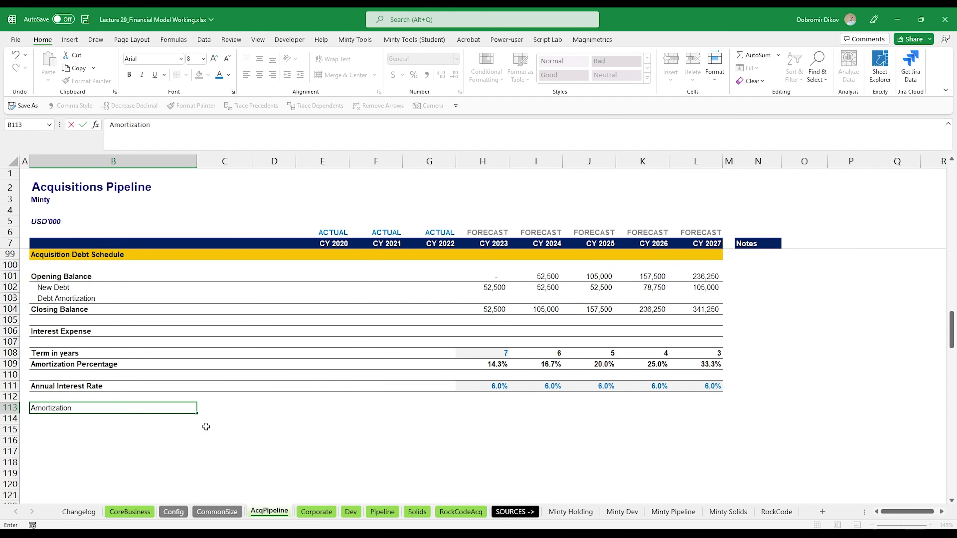
type(" % cascade")
key("Return")
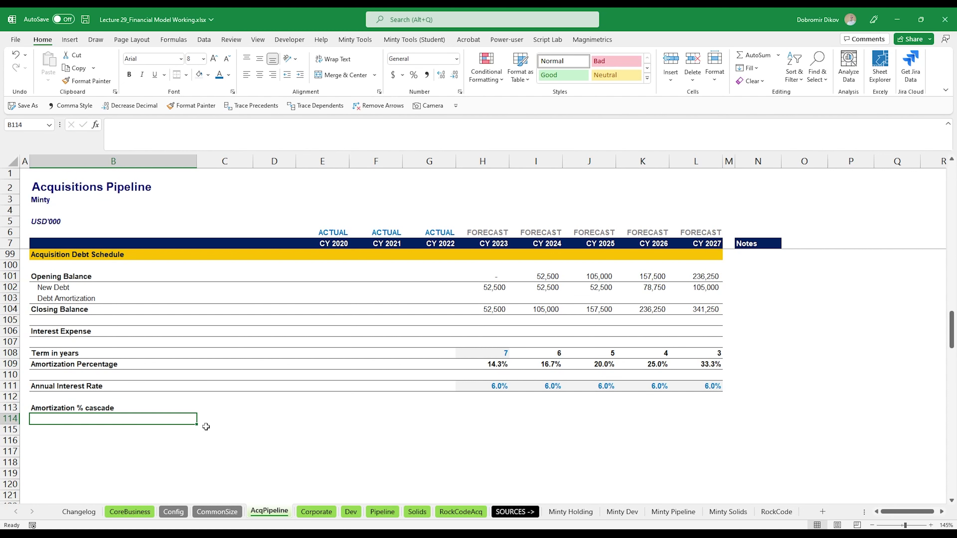
- List the labels Year 2023 through Year 2027 in B114:B118 and indent them
type("Year 2023")
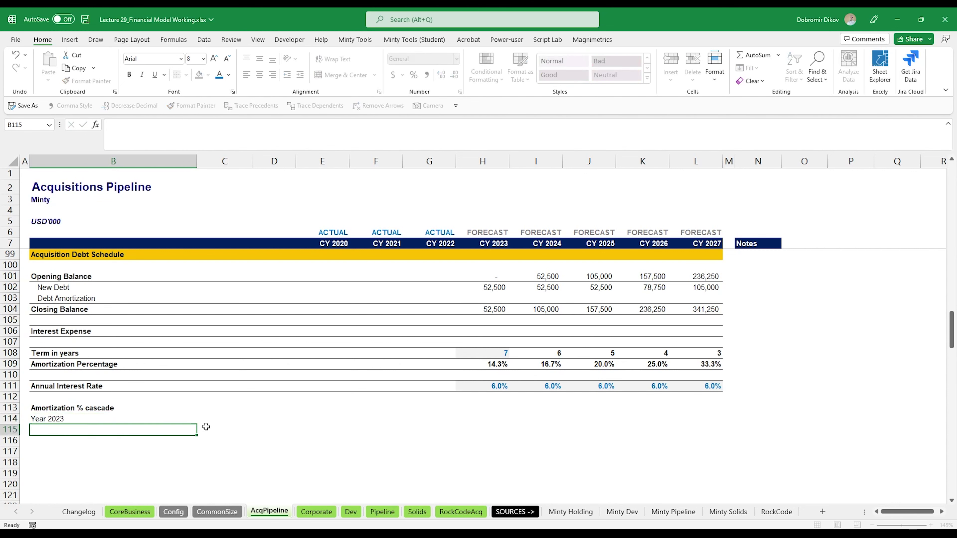
key("ctrl+Return")
left_click_drag(197, 424, 190, 465)
left_click(300, 74)
- Frame the cascade with a bottom border on B113:L113 and a top border on B119:L119
left_click_drag(113, 408, 690, 409)
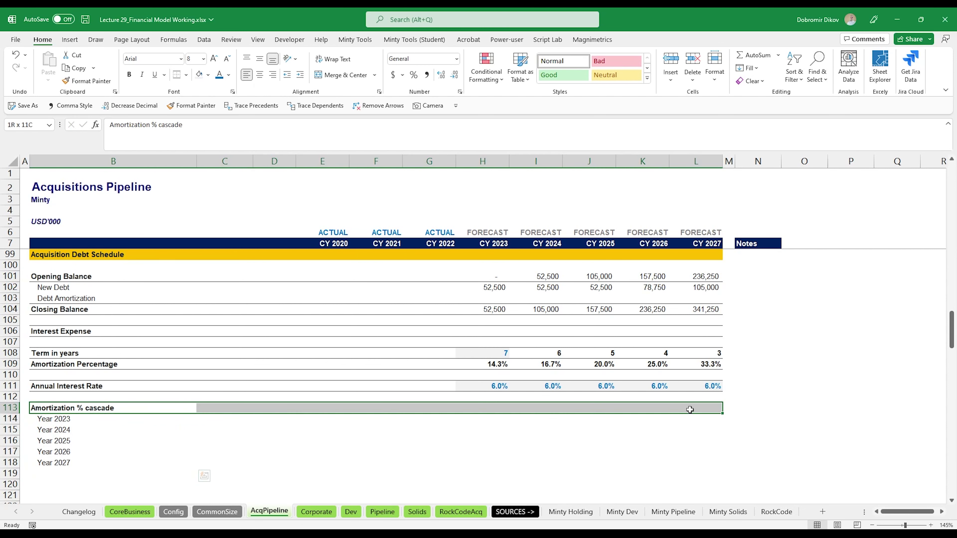
left_click(190, 75)
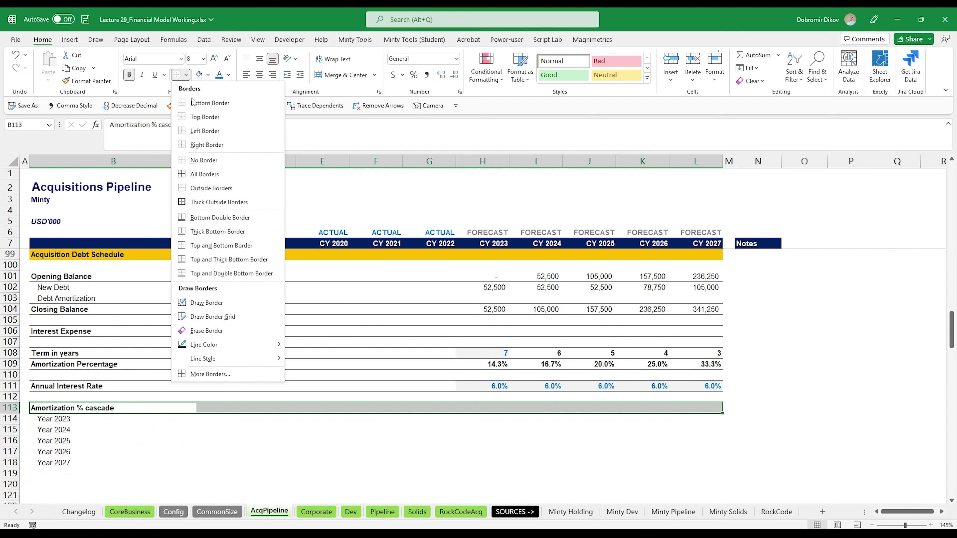
left_click(211, 100)
left_click_drag(55, 473, 690, 474)
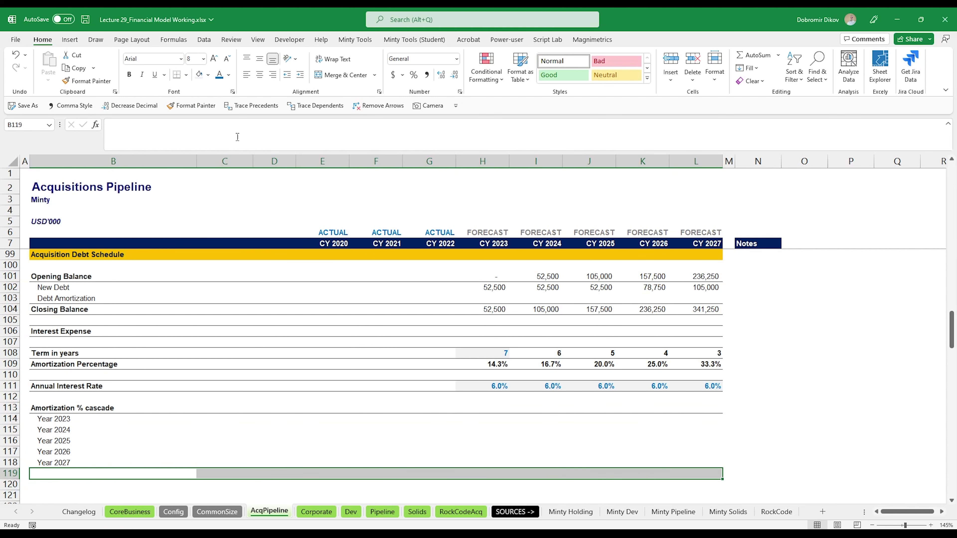
left_click(186, 74)
left_click(211, 113)
- Link the Year 2023 cascade cell H114 to the CY 2023 amortization percentage with =H109
left_click(482, 419)
scroll(514, 452, "down", 1)
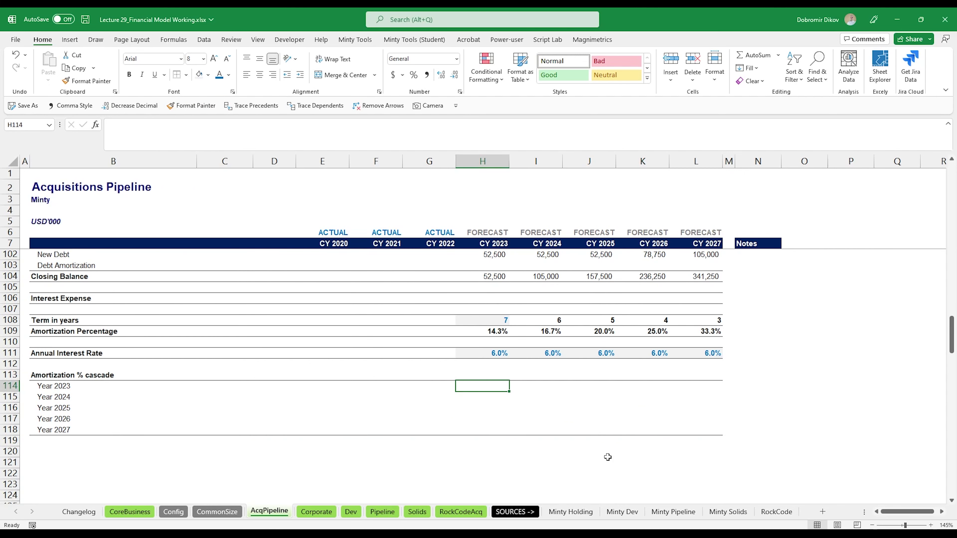
type("=")
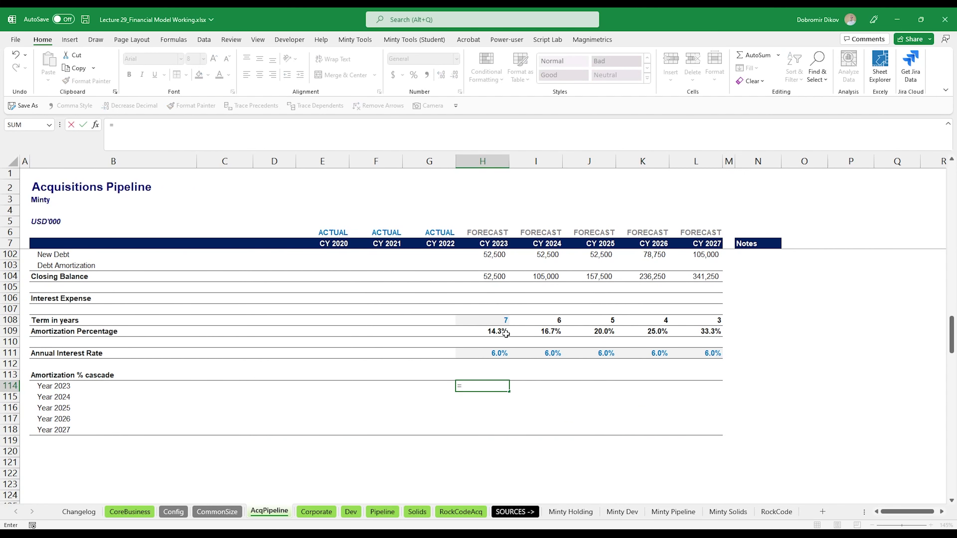
left_click(506, 334)
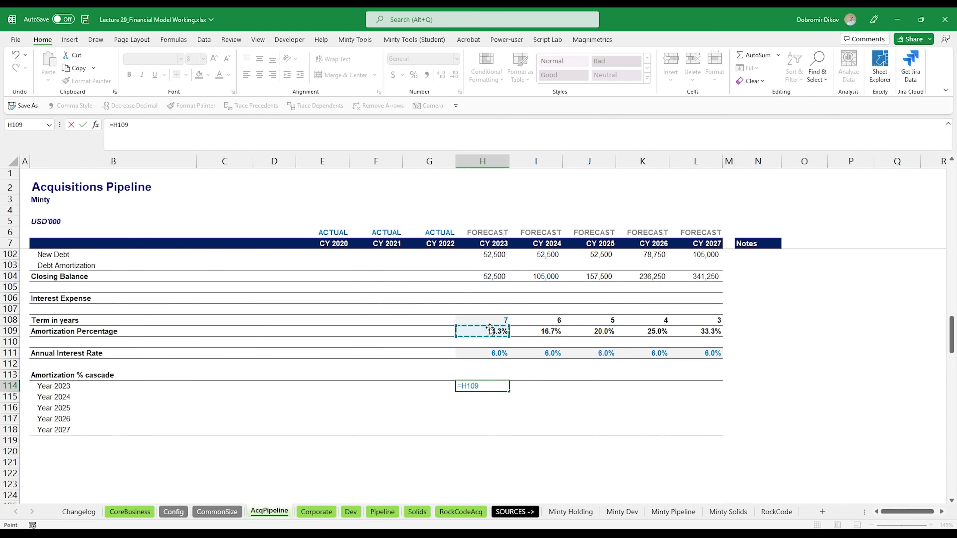
key("Return")
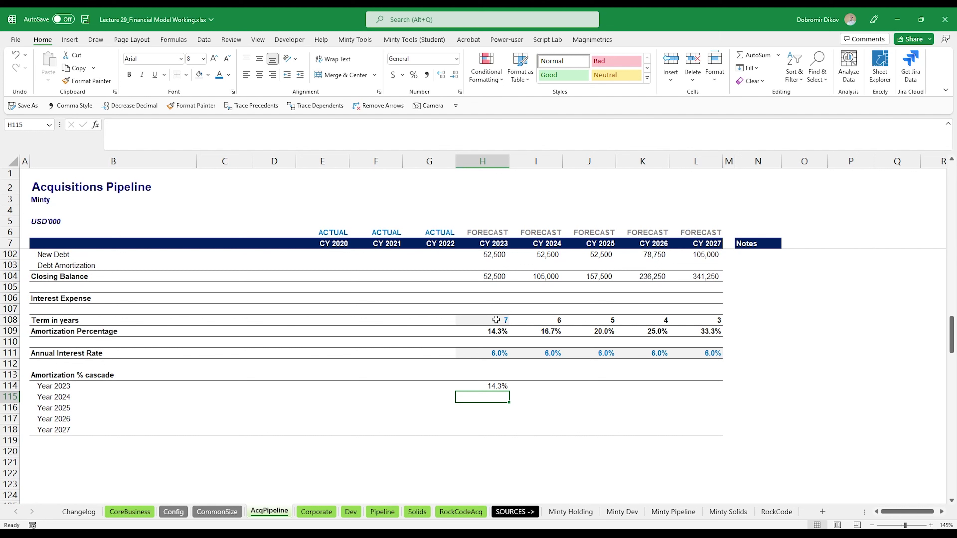
- Link cascade cells H115:H118 to the CY 2024 to CY 2027 amortization percentages in I109, J109, K109 and L109 respectively
type("=")
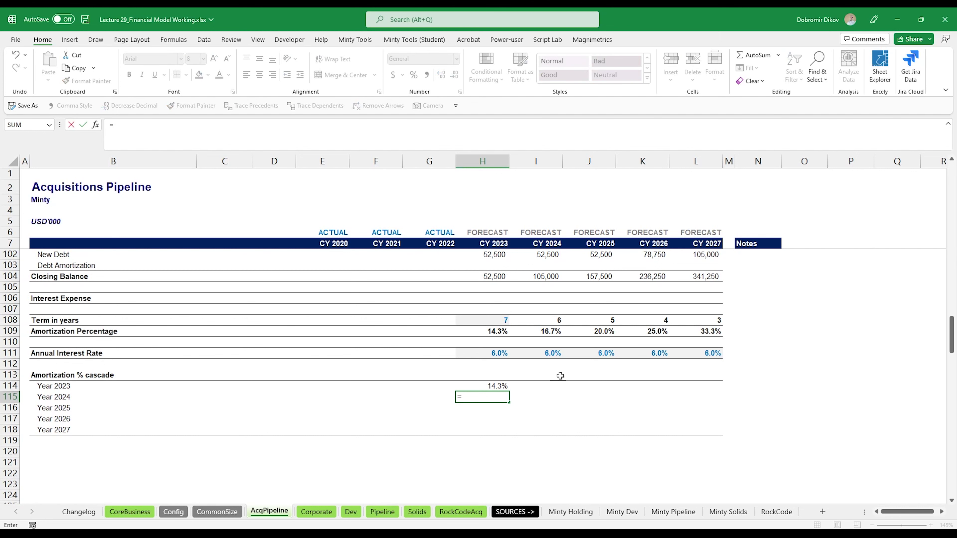
left_click(562, 332)
key("Return")
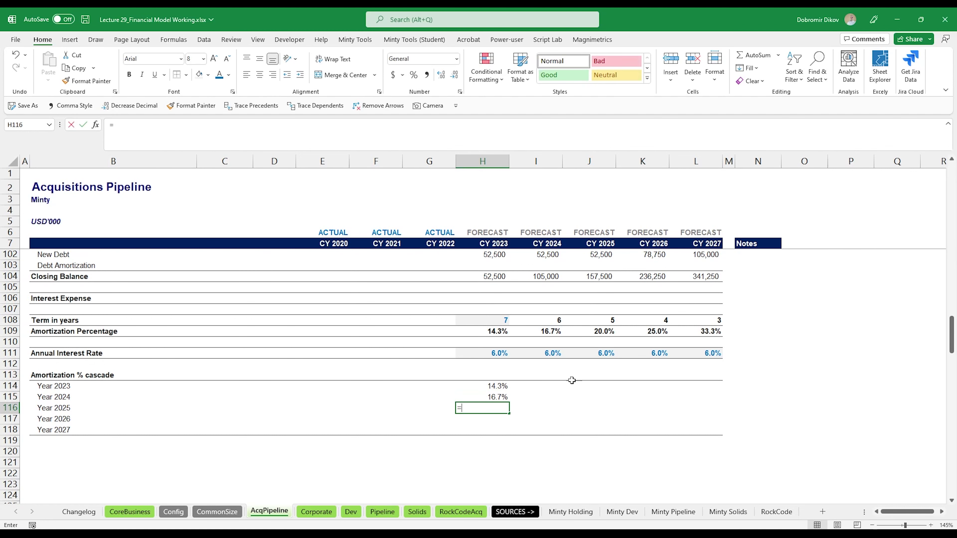
type("=")
left_click(601, 331)
key("Return")
type("=")
left_click(655, 332)
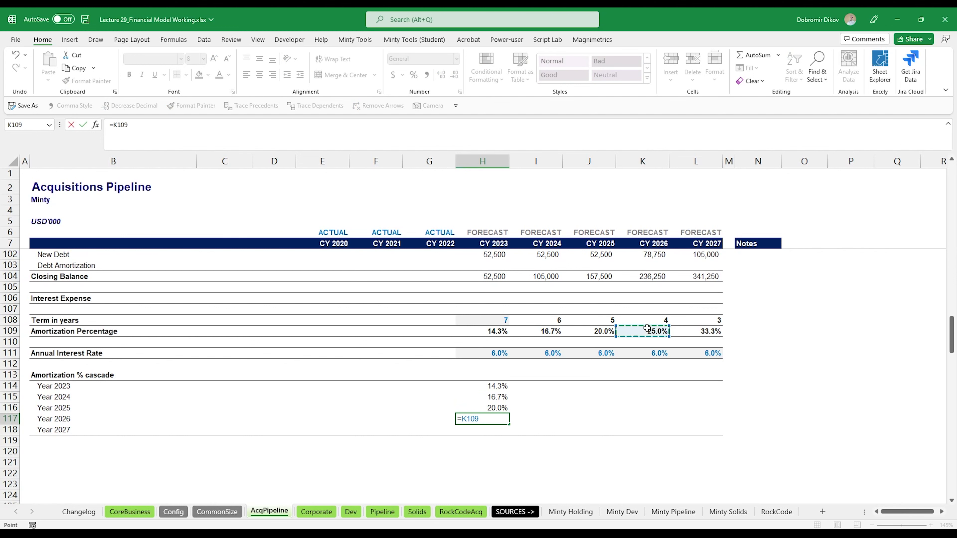
key("Return")
type("=")
left_click(702, 333)
key("Return")
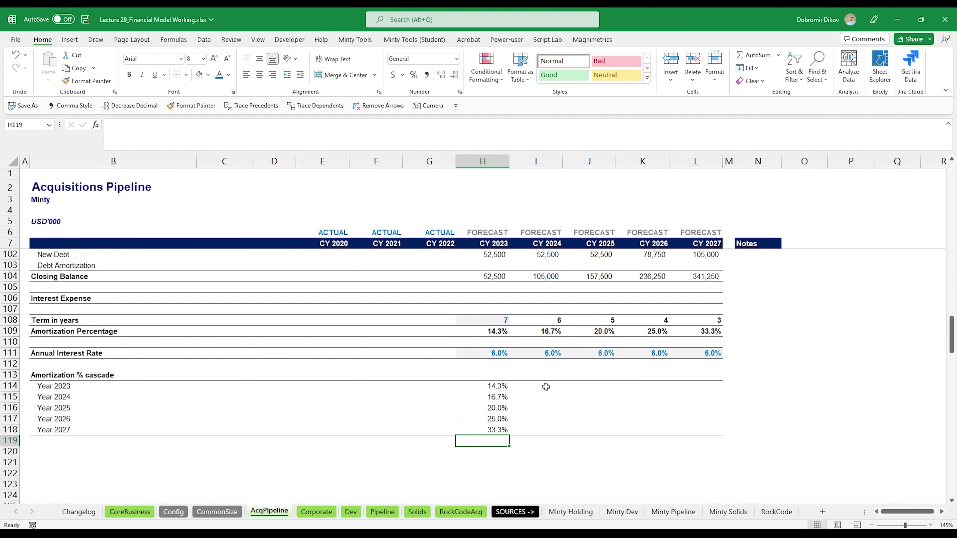
- Set the Year 2024 cascade cell I115 to =H114 so it takes the percentage one row up in the previous column
left_click(546, 387)
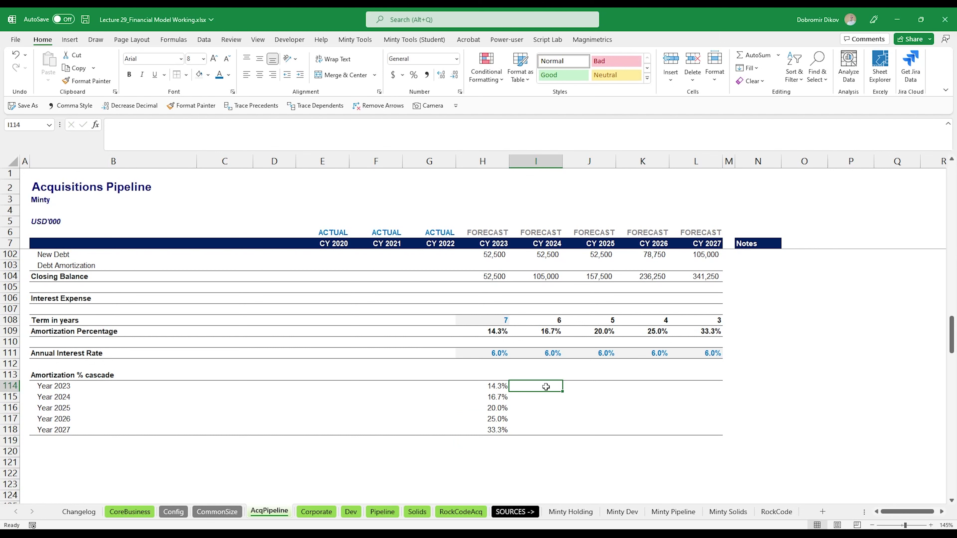
left_click(525, 398)
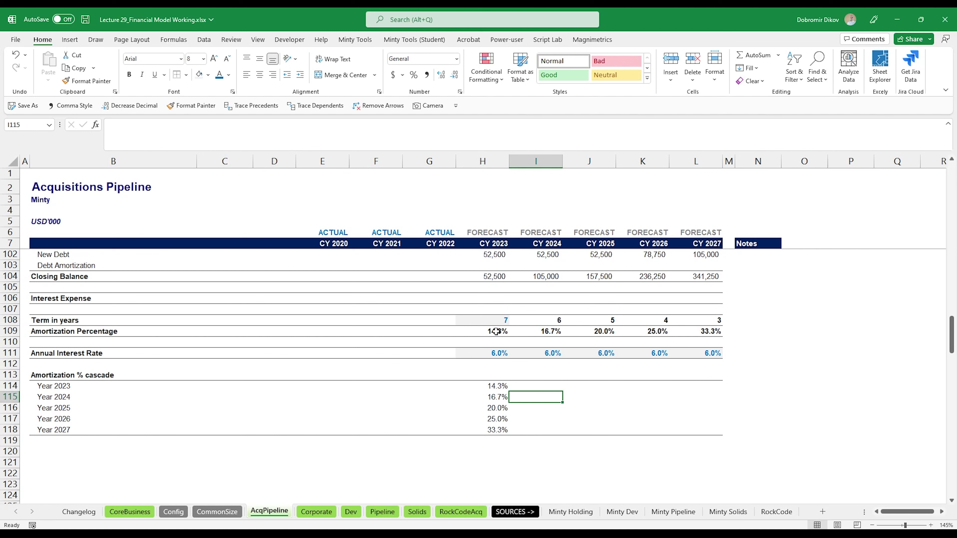
type("=")
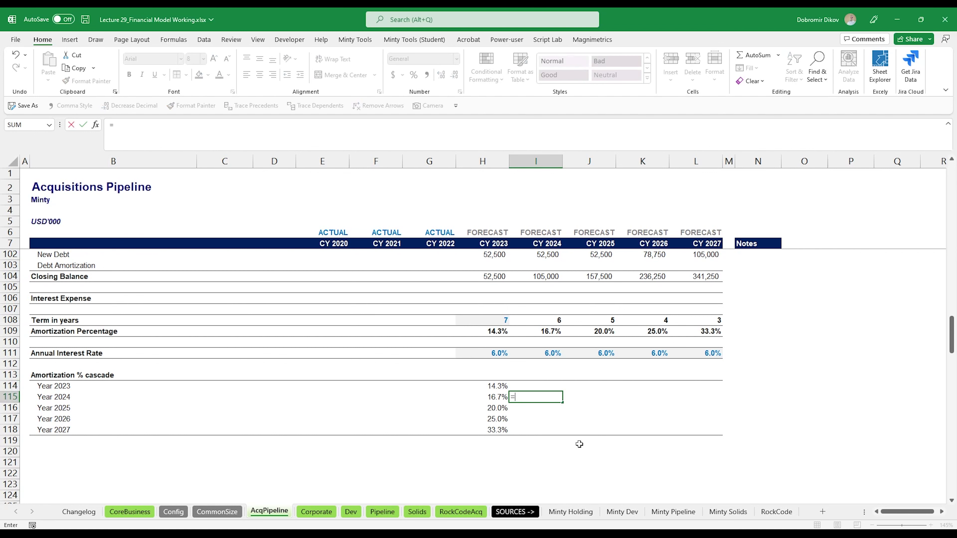
key("Left")
key("Up")
key("Return")
key("Up")
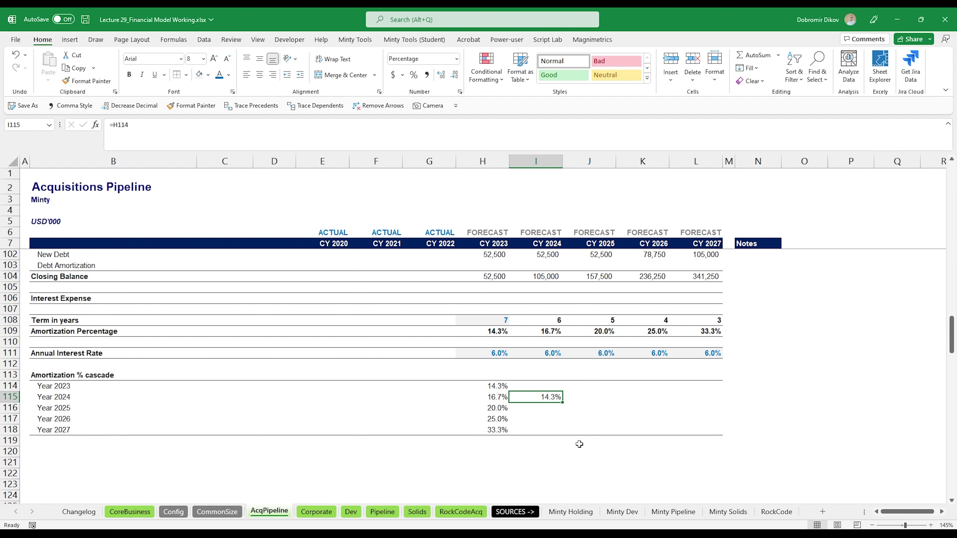
- Copy the I115 formula down to I116:I118
key("ctrl+c")
key("Down")
key("Down")
key("ctrl+v")
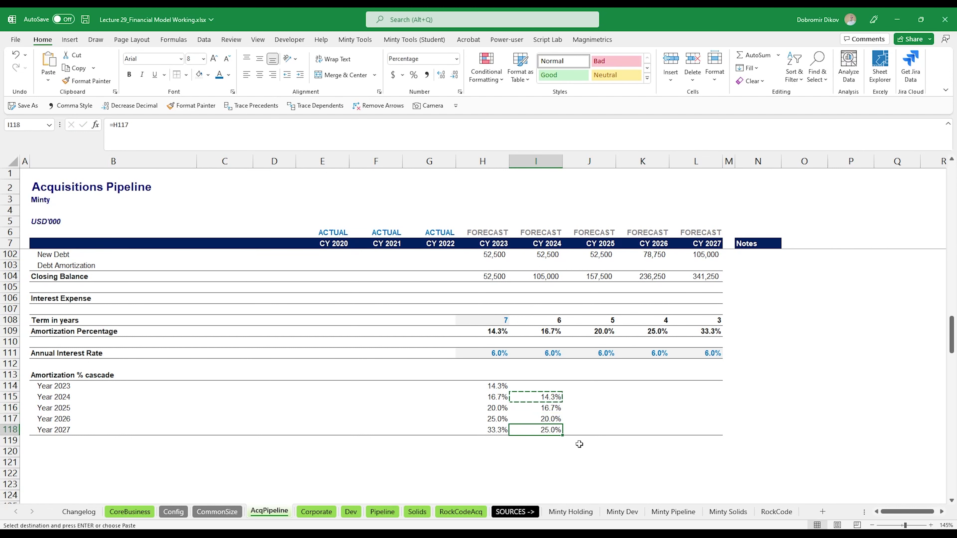
- Copy the one-row-up, previous-column cascade formula into J116:J118 for CY 2025 of the amortization cascade
key("Up")
key("Up")
key("Right")
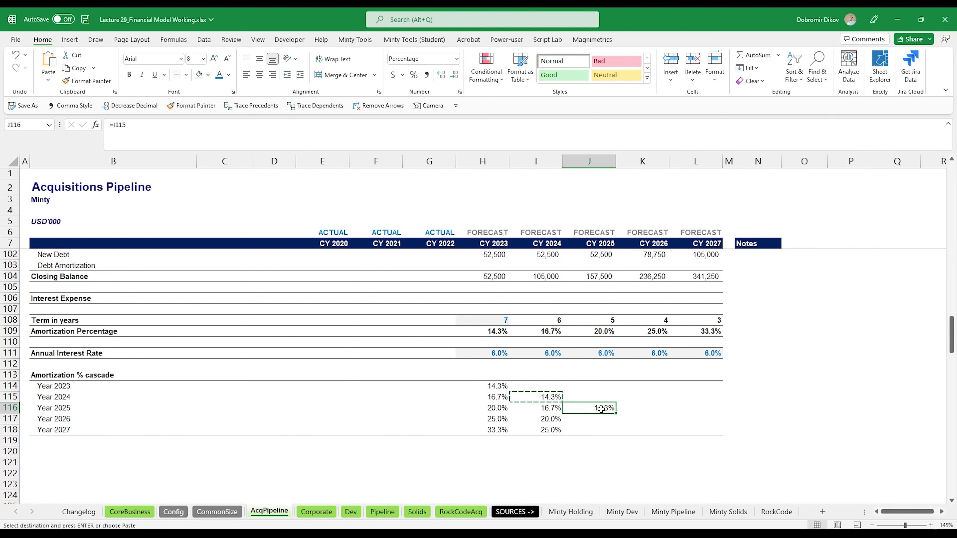
key("Down")
key("ctrl+v")
key("Down")
key("ctrl+v")
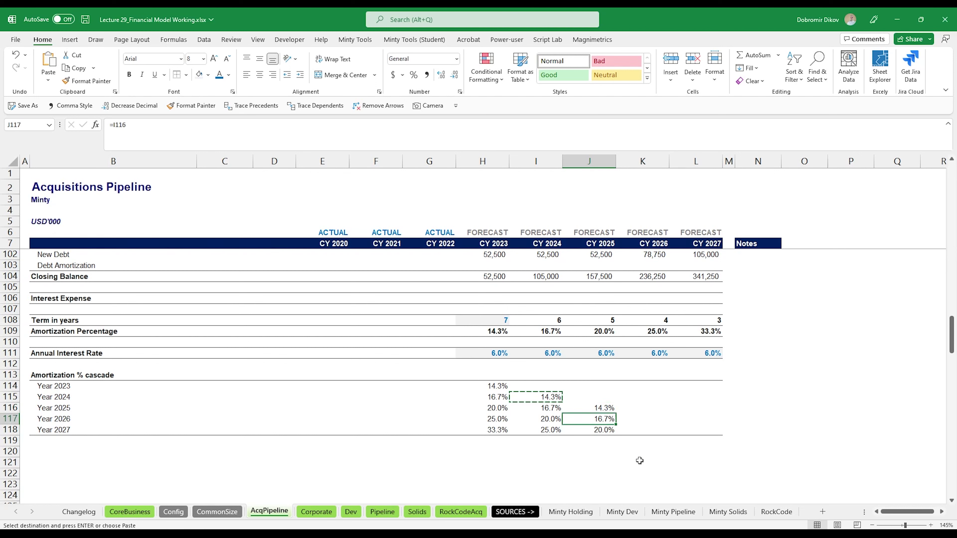
- Complete the amortization cascade by copying the same formula into K117:K118 for CY 2026 and L118 for CY 2027
key("Up")
key("Right")
key("ctrl+v")
key("Down")
key("ctrl+v")
key("Right")
key("ctrl+v")
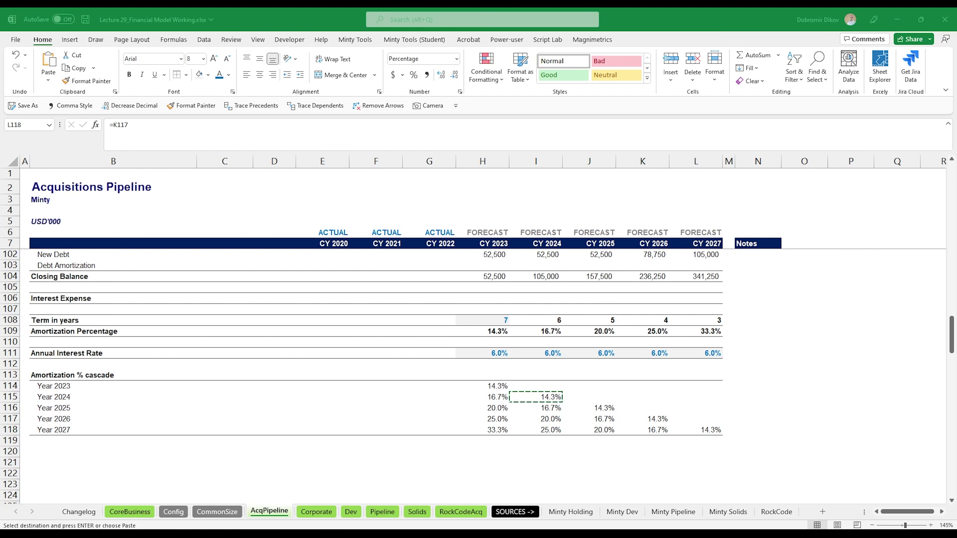
- Duplicate the amortization cascade block B113:L119 at B120 and retitle the copy "Interest % cascade"
left_click_drag(53, 375, 709, 440)
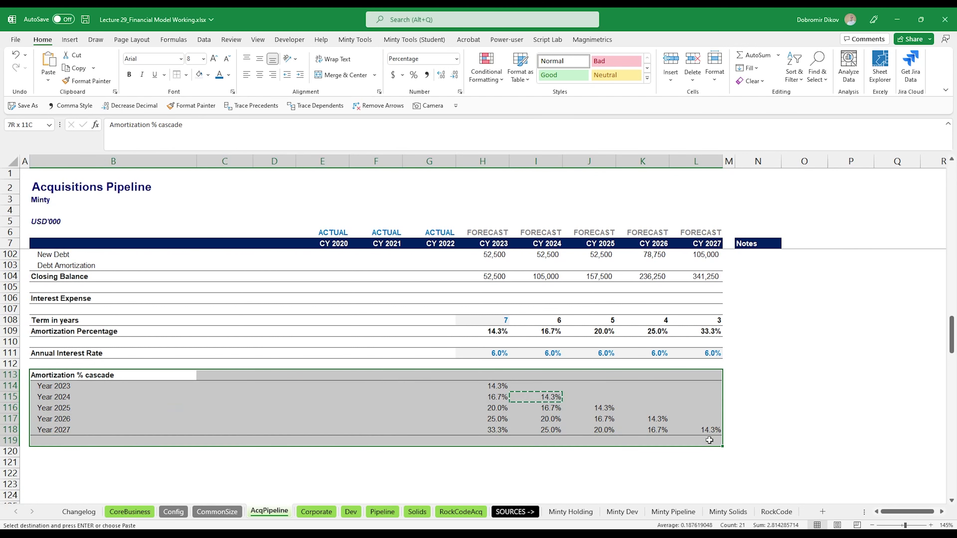
key("ctrl+c")
left_click(67, 452)
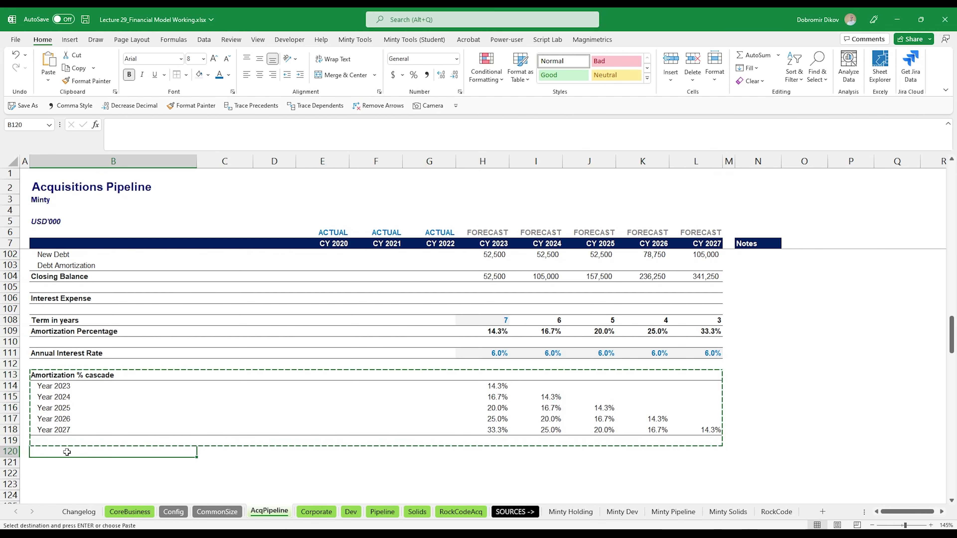
key("ctrl+v")
double_click(67, 452)
type("Interest")
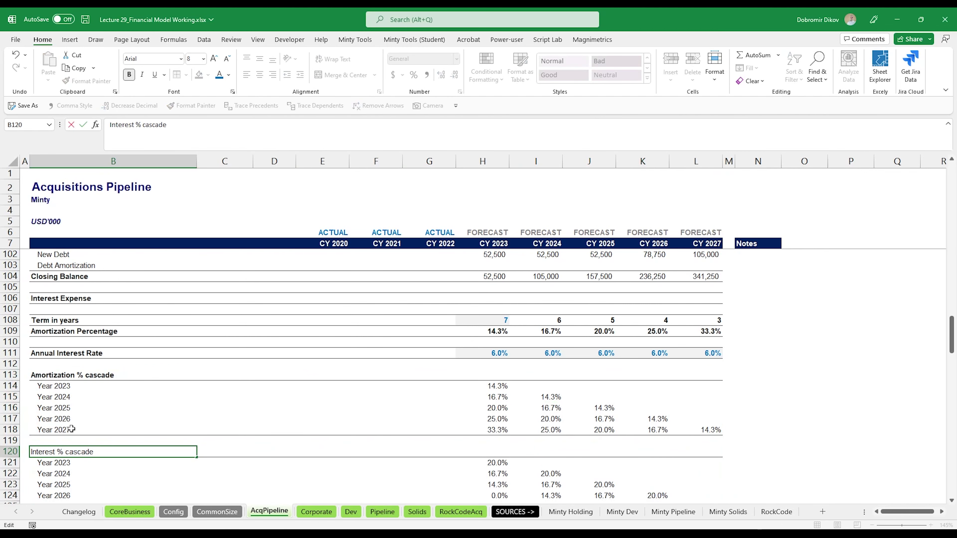
key("Return")
- Link interest cascade cells H121 and H122 to the CY 2023 and CY 2024 annual interest rates with =H111 and =I111
scroll(722, 397, "down", 2)
left_click(486, 397)
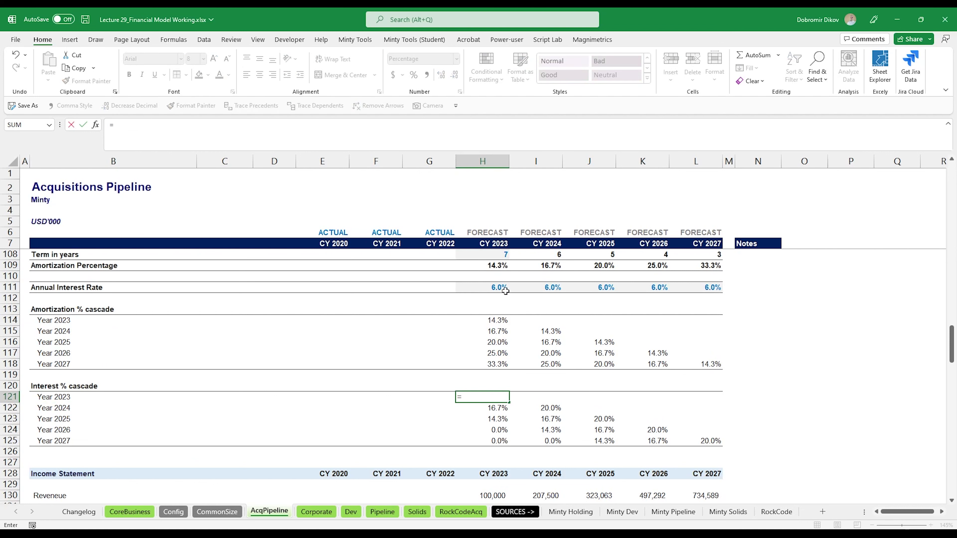
type("=")
left_click(504, 288)
key("Return")
type("=")
left_click(557, 288)
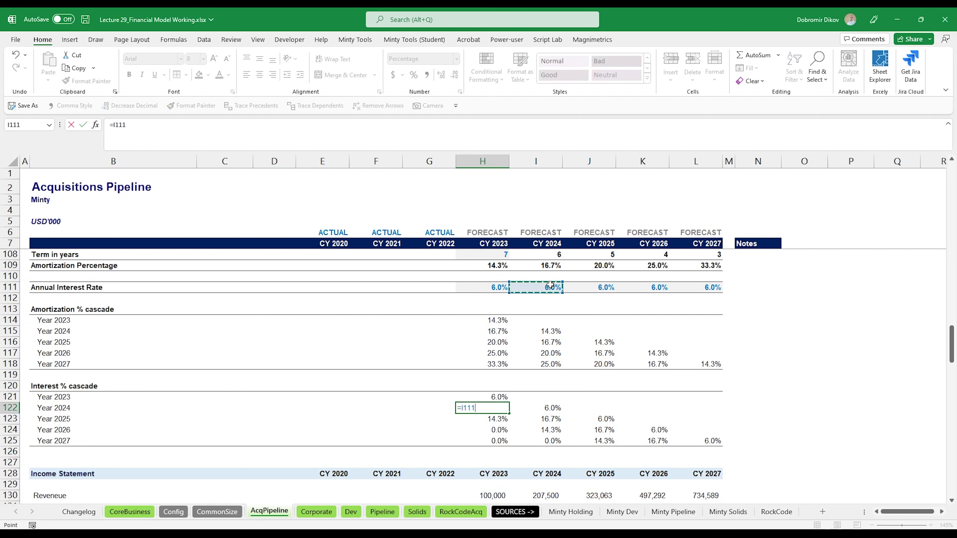
key("Return")
- Link interest cascade cells H123:H125 to the CY 2025, CY 2026 and CY 2027 annual interest rates in row 111
type("=")
left_click(591, 288)
key("Return")
type("=")
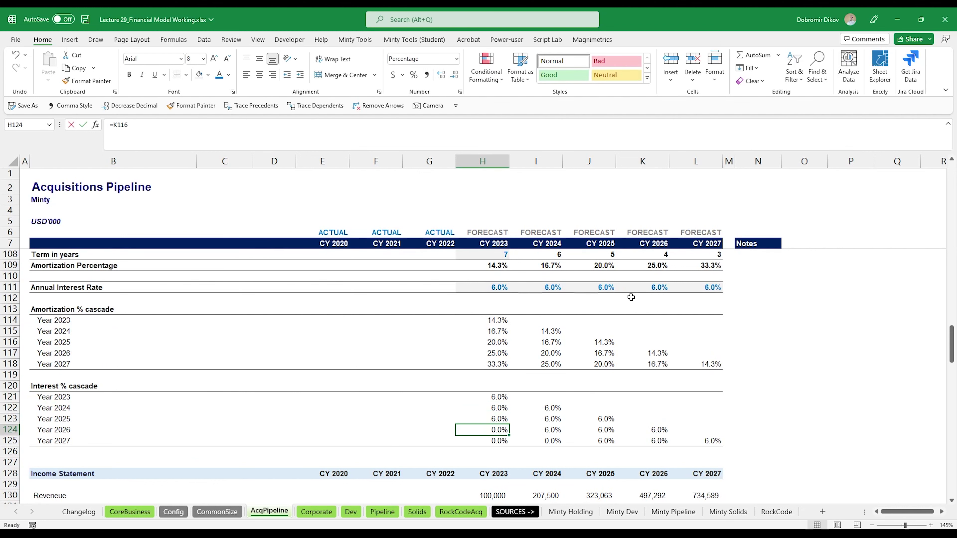
left_click(658, 289)
key("Return")
left_click(660, 290)
key("Return")
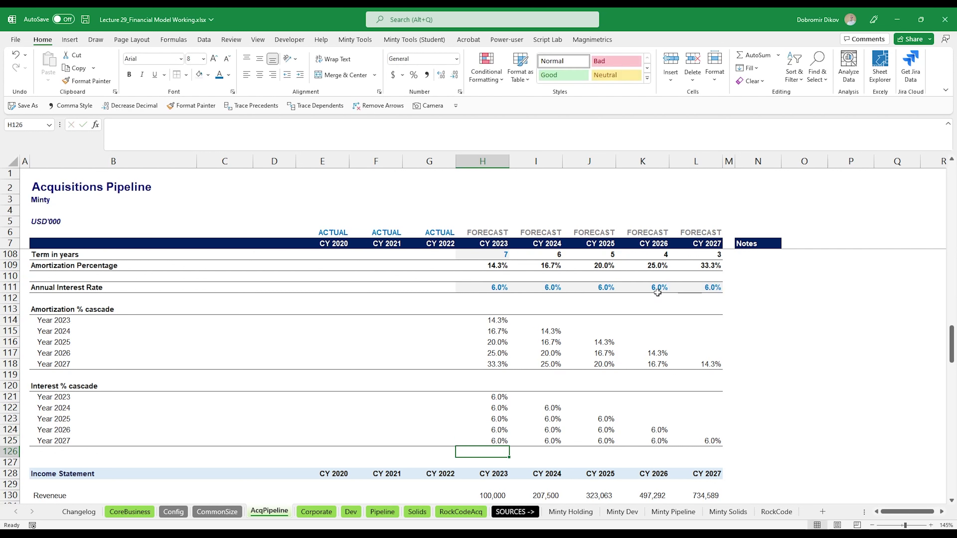
- Test the interest cascade with a CY 2025 annual interest rate of 5%, check the dependent cascade cells, and undo the change
left_click(607, 288)
type("5")
key("Return")
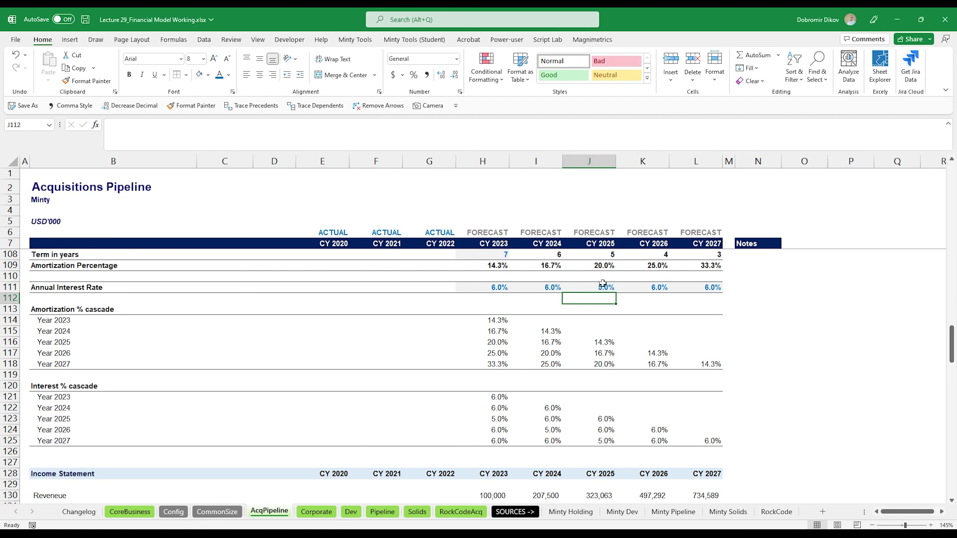
left_click(505, 418)
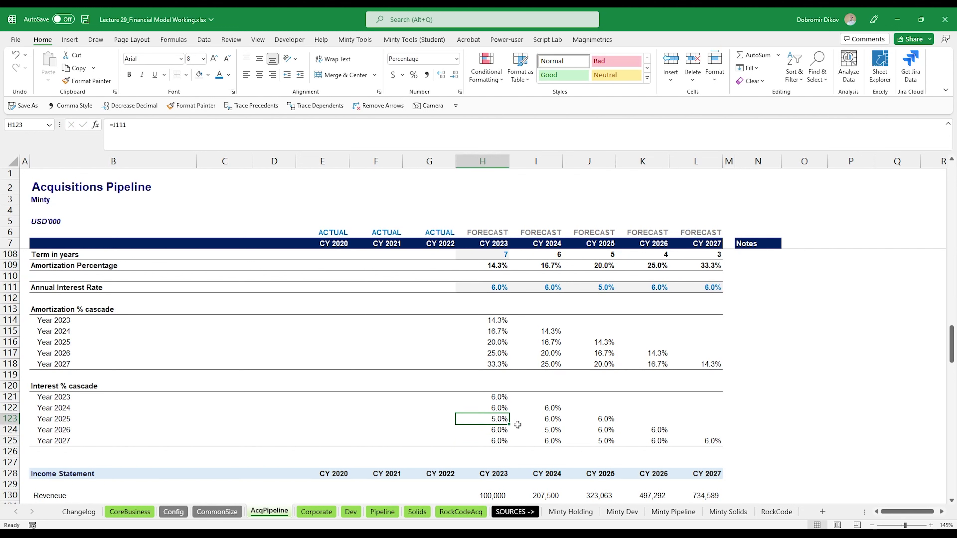
left_click(544, 432)
left_click(593, 443)
key("ctrl+z")
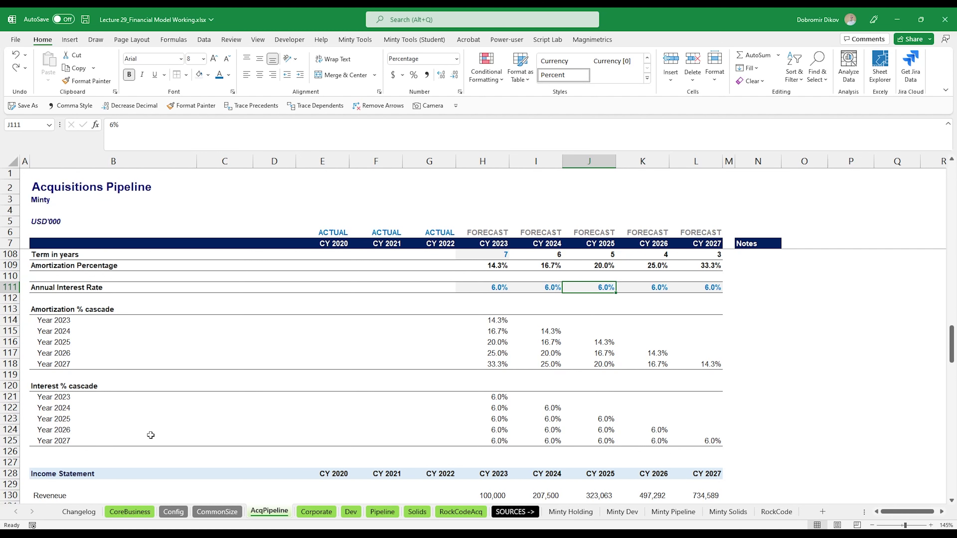
- Insert a run of blank rows at row 127, between the interest cascade and the Income Statement
scroll(319, 438, "up", 3)
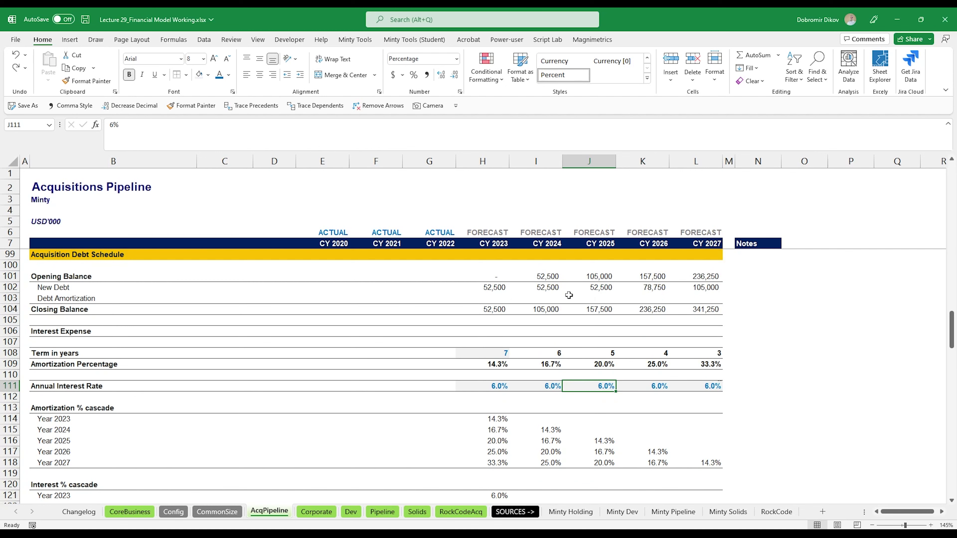
scroll(131, 415, "down", 4)
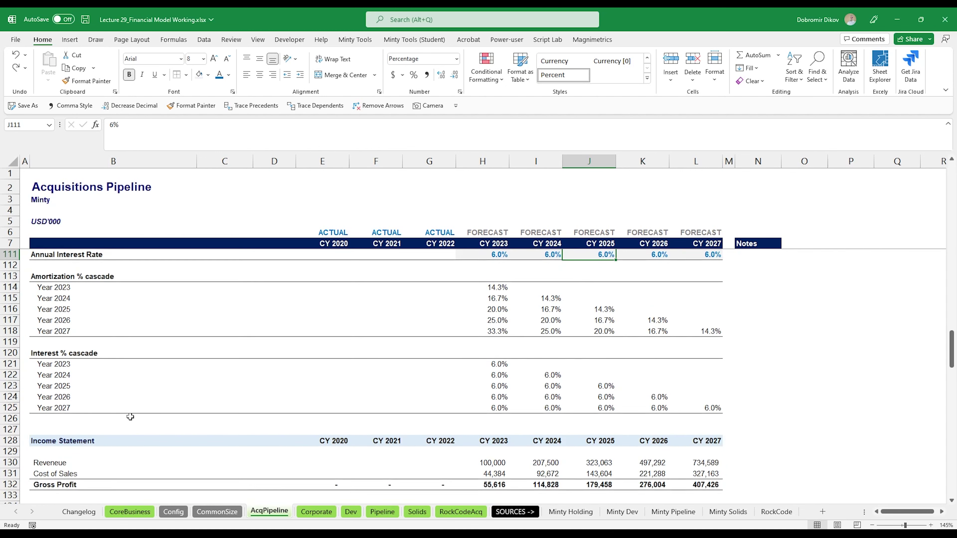
left_click(23, 429)
key("shift+space")
key("ctrl+shift+plus")
key("ctrl+shift+plus")
key("ctrl+shift+plus")
key("ctrl+shift+plus")
key("ctrl+shift+plus")
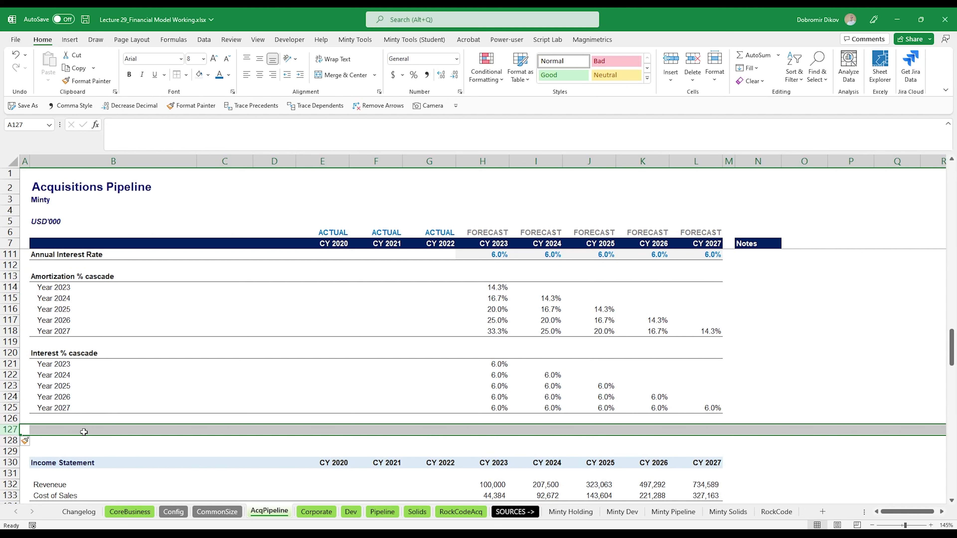
key("ctrl+shift+plus")
key("ctrl+shift+plus")
key("ctrl+shift+plus")
key("ctrl+shift+plus")
key("ctrl+shift+plus")
key("ctrl+shift+plus")
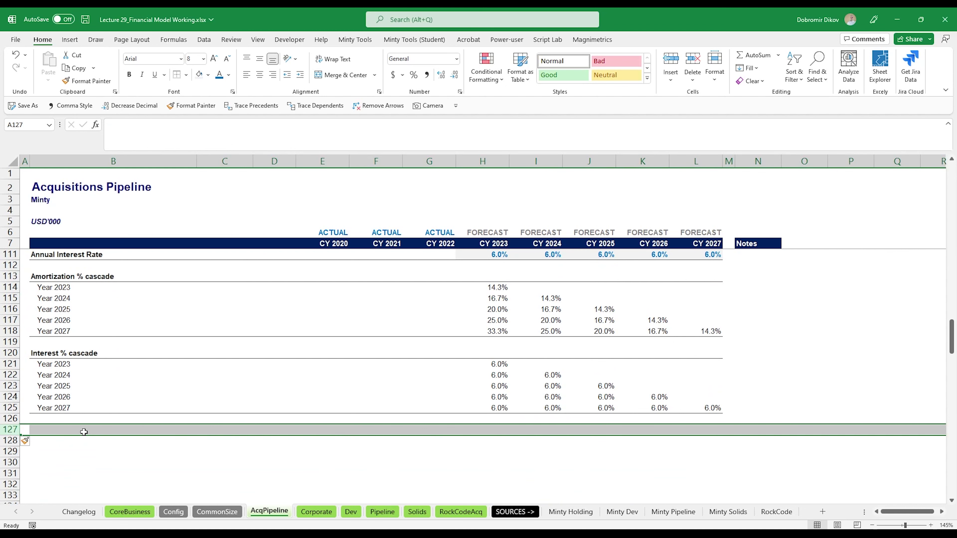
- Enter the heading "Repayment Schedule Calculation" in B127 and make it bold
left_click(83, 432)
scroll(257, 425, "down", 3)
type("Repayment Schedule Calculation")
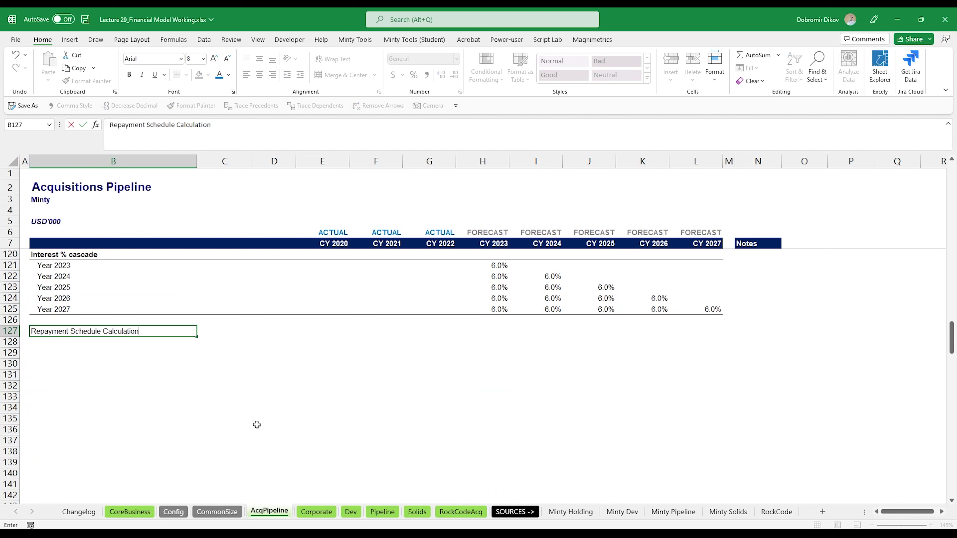
key("Return")
key("Up")
key("ctrl+b")
- Add a bottom border across the Repayment Schedule Calculation heading row, B127:L127
key("shift+Right")
key("shift+Right")
key("shift+Right")
key("shift+Right")
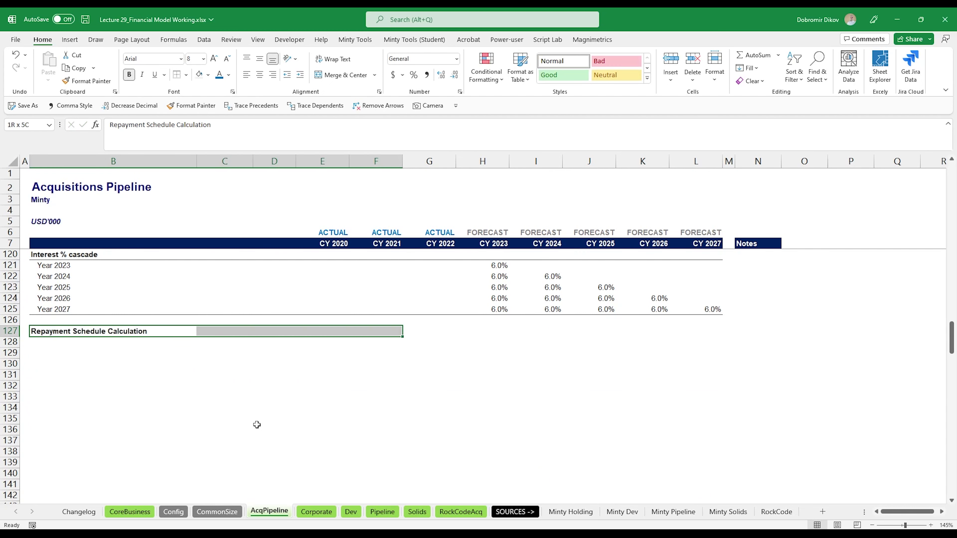
key("shift+Right")
key("shift+Right")
key("shift+Right")
key("shift+Right")
key("shift+Right")
key("shift+Right")
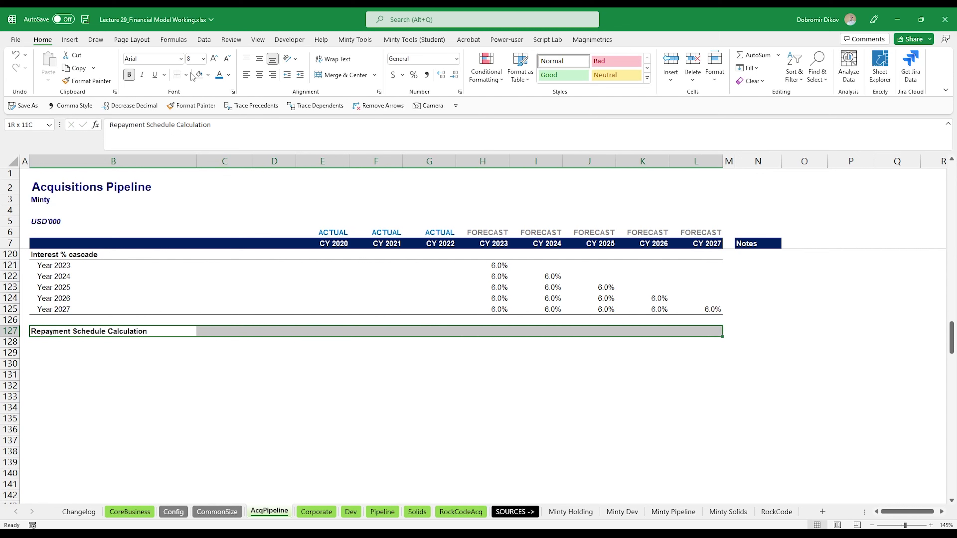
left_click(187, 74)
left_click(203, 103)
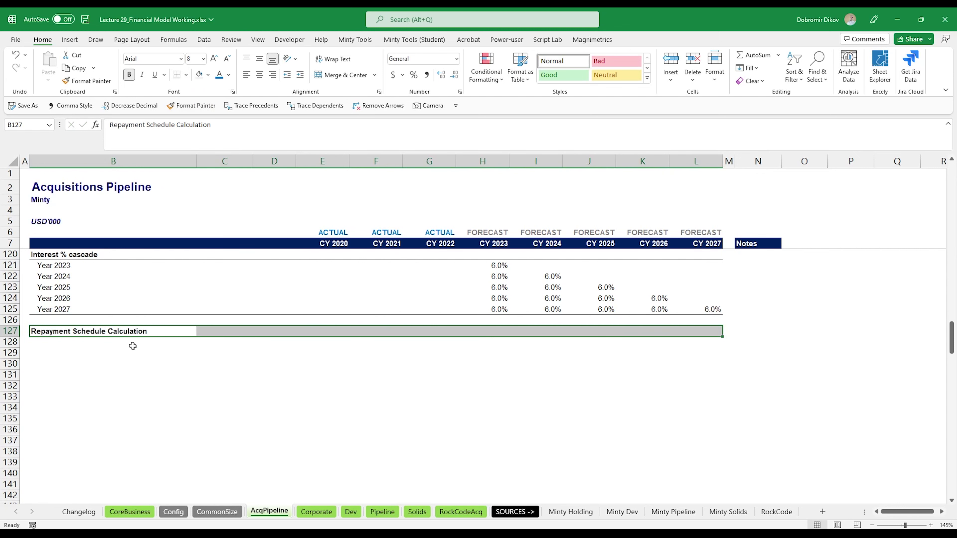
- Enter Year 2023 in B128 and the labels Beginning Balance, Amortization, Interest and Ending Balance in C128:C131
left_click(67, 341)
type("Year 2023")
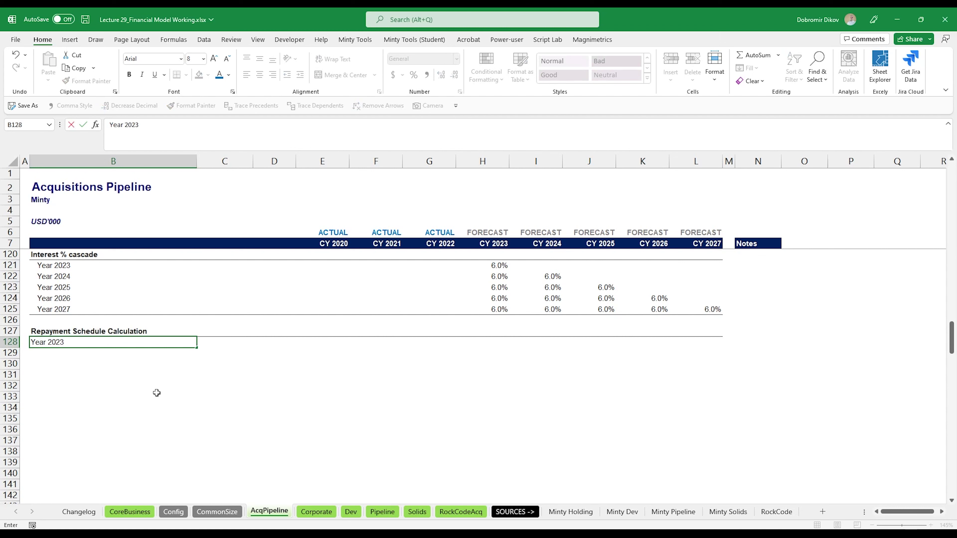
key("Tab")
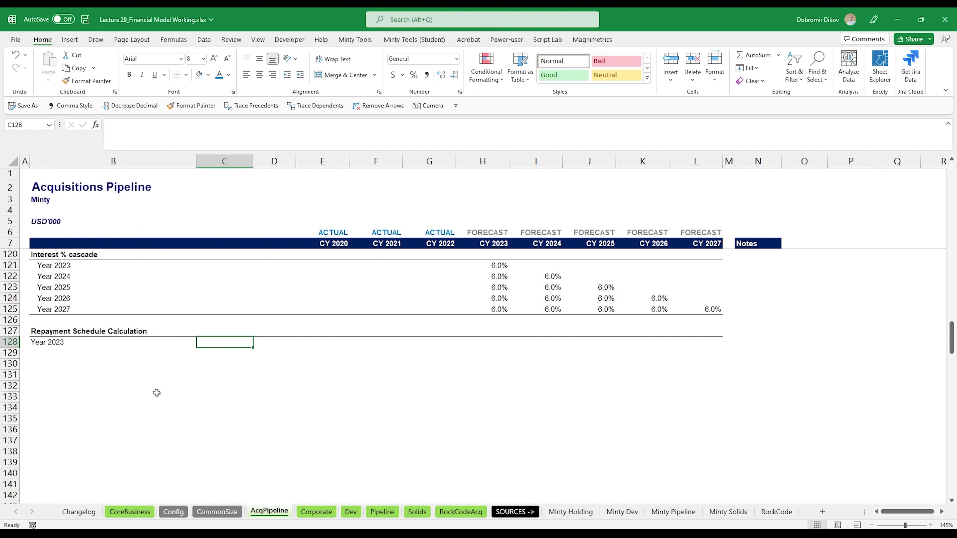
type("Beginni")
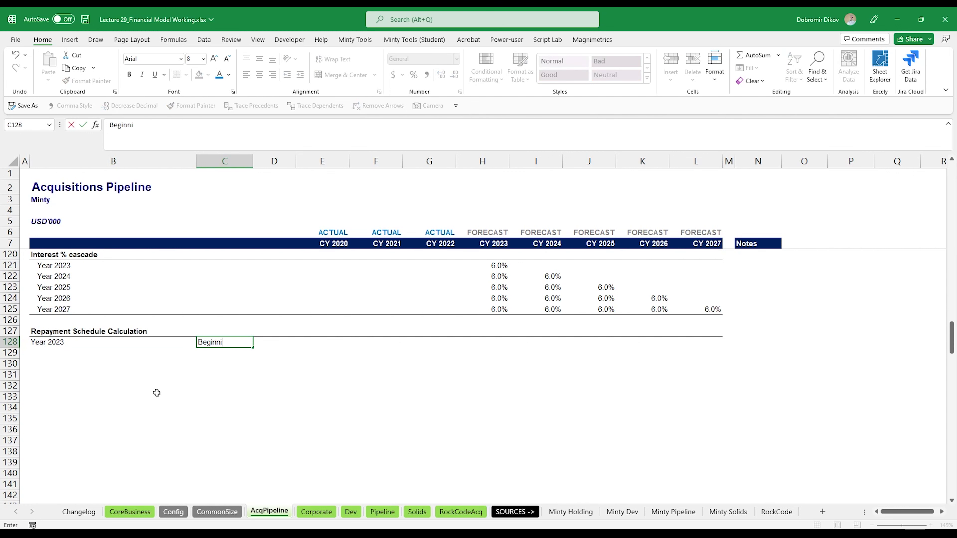
type("ng Balance")
key("Down")
type("Amortizati")
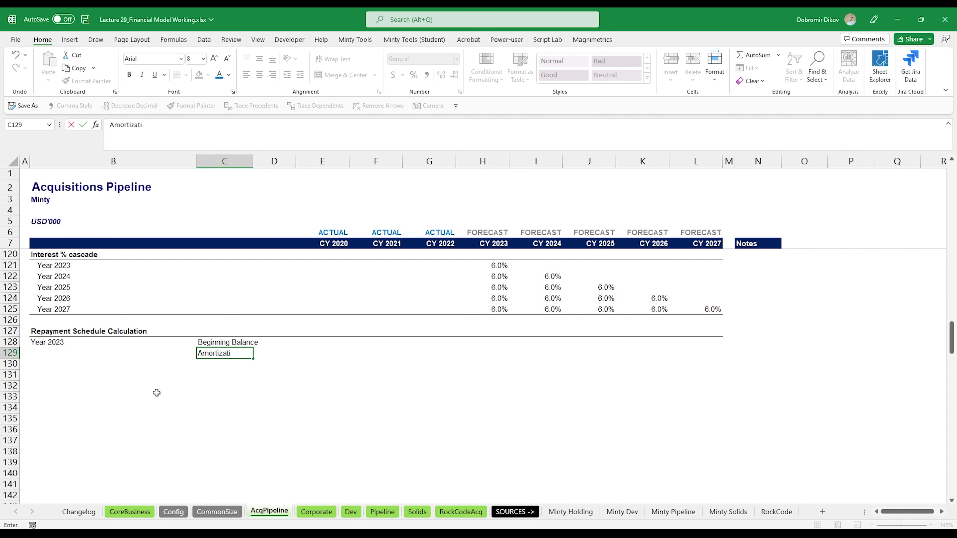
type("on")
key("Down")
type("Interest")
key("Down")
type("En ")
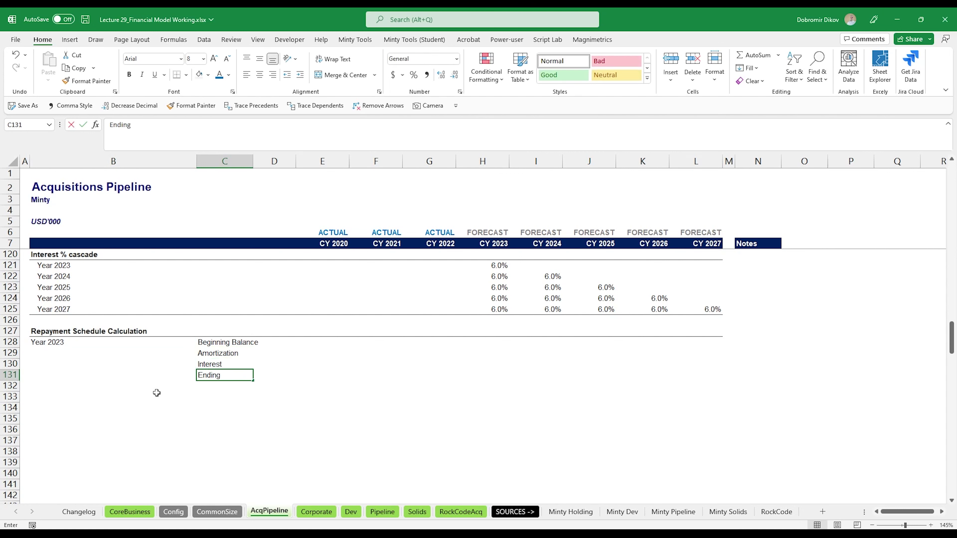
type("ing Balance")
- Make the Year 2023 label in B128 bold
key("Up")
key("Up")
key("Up")
key("Left")
key("Left")
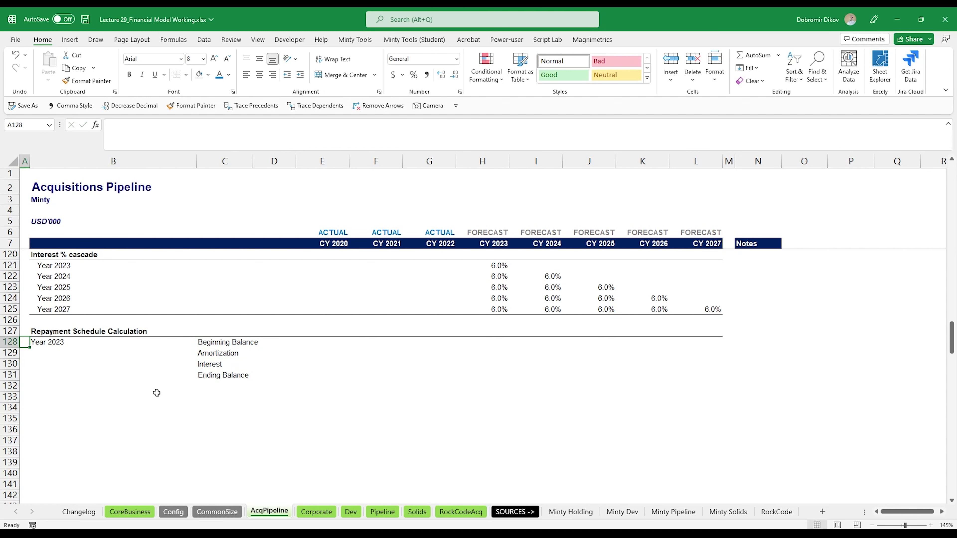
key("Right")
key("ctrl+b")
- Add a bottom border across B131:L131 to close off the Year 2023 block
key("Down")
key("Down")
key("Down")
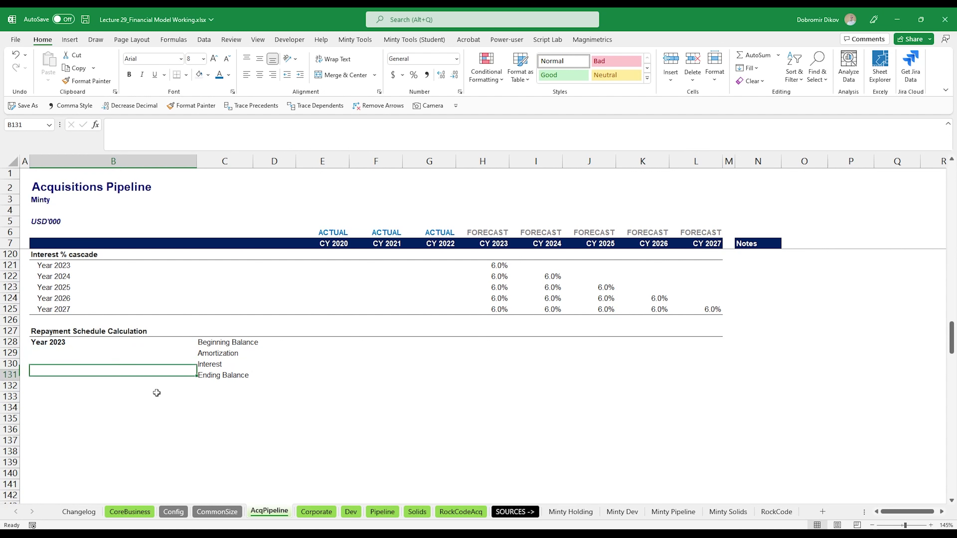
key("shift+Right")
key("shift+Right")
key("shift+Right")
key("shift+Right")
key("shift+Right")
key("shift+Right")
key("shift+Right")
key("shift+Right")
key("shift+Right")
key("shift+Right")
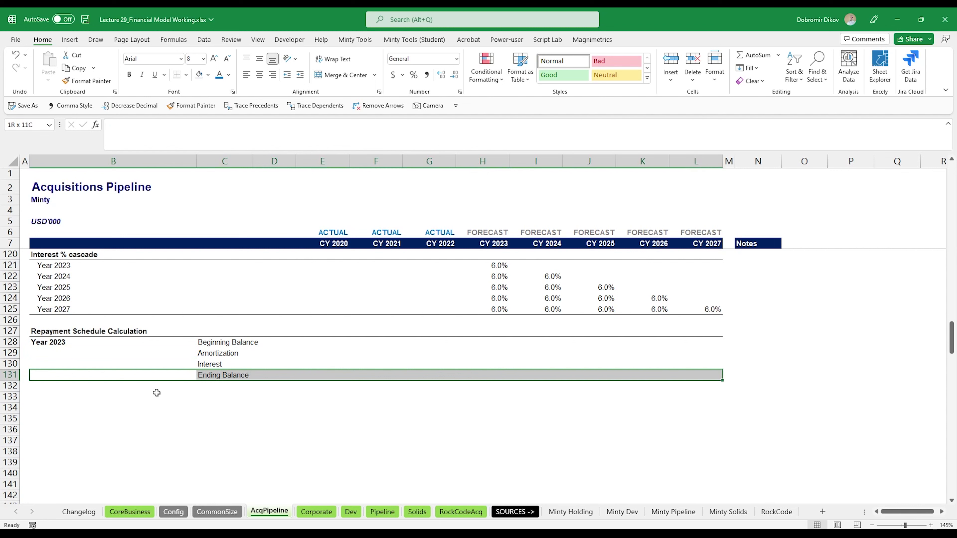
left_click(179, 74)
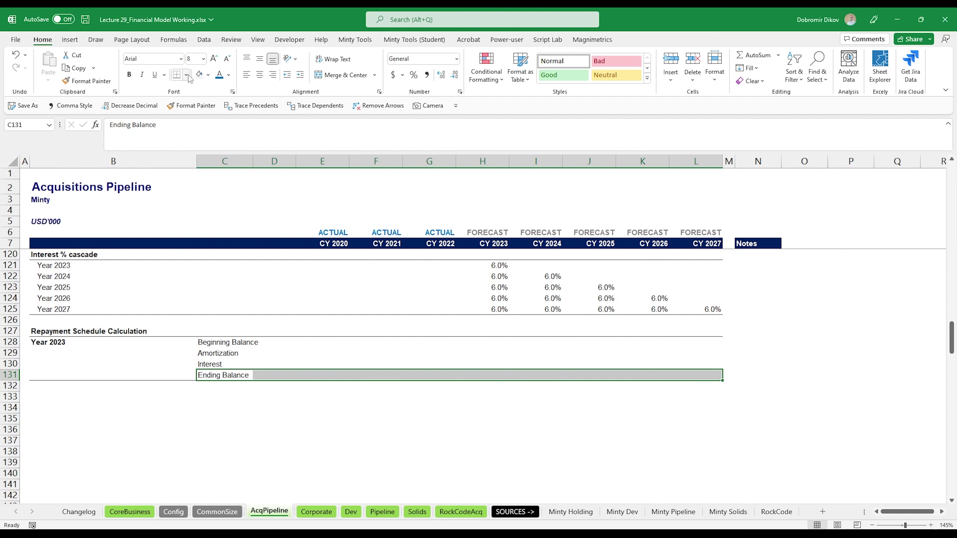
- Give the Ending Balance row C131:L131 top and bottom borders and bold text, and copy its format to the Beginning Balance row
left_click(187, 75)
left_click(199, 247)
key("alt+4")
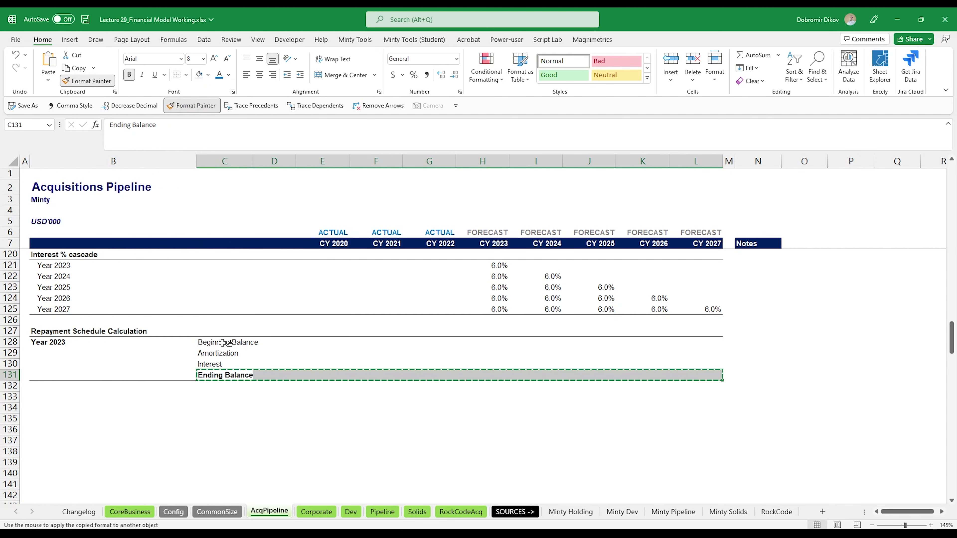
left_click(224, 341)
left_click(315, 367)
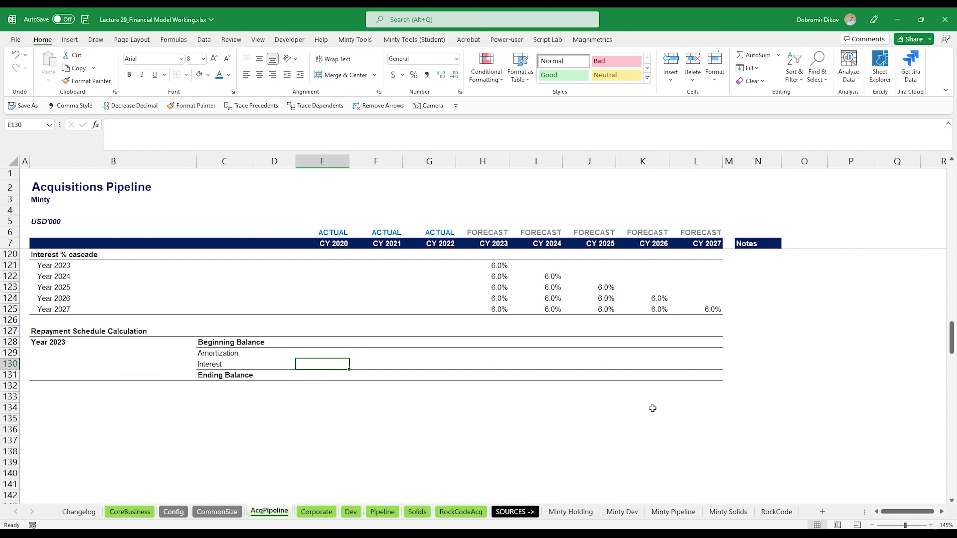
- Copy the Year 2023 repayment block B128:L131 and paste it four times below, starting at B132, B136, B140 and B144
left_click_drag(54, 343, 707, 375)
key("ctrl+c")
left_click(58, 388)
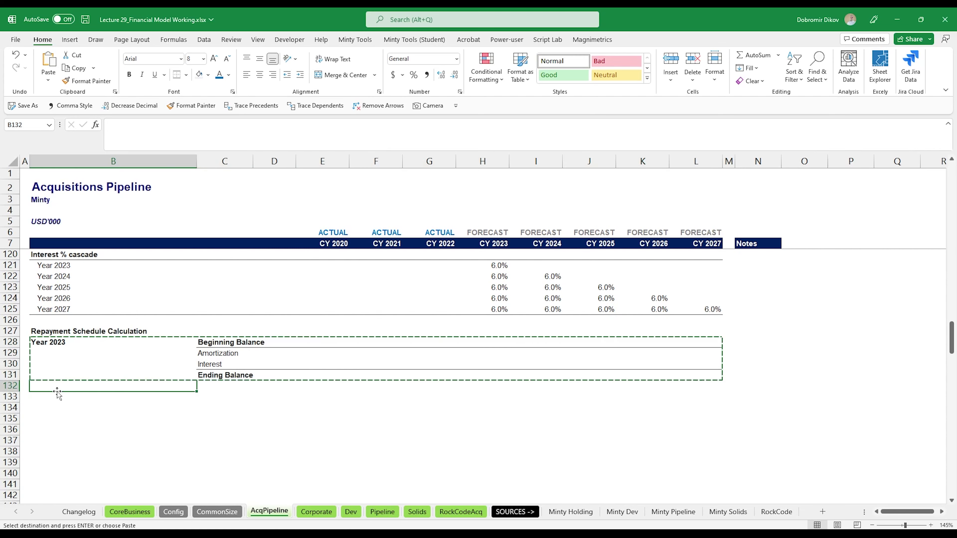
key("ctrl+v")
left_click(60, 428)
key("ctrl+v")
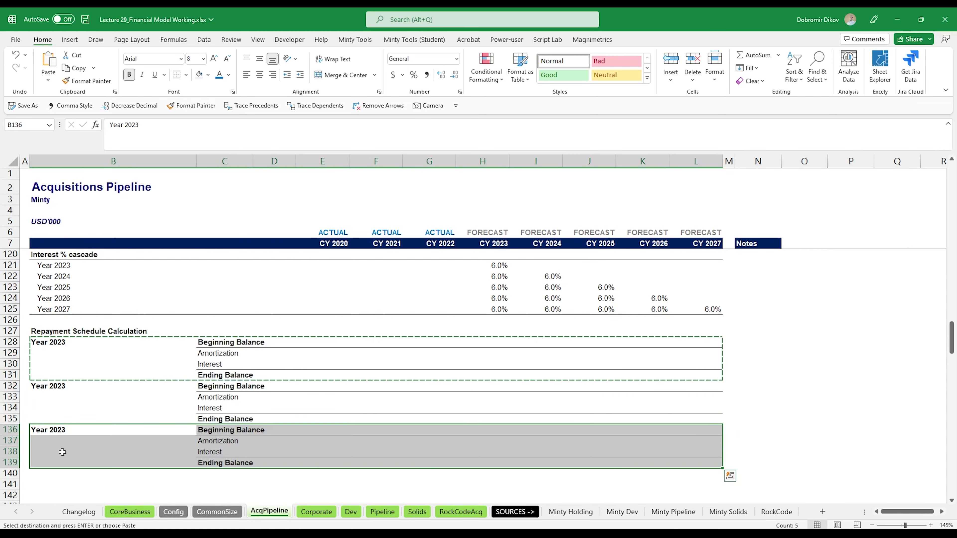
left_click(60, 473)
key("ctrl+v")
scroll(78, 470, "down", 2)
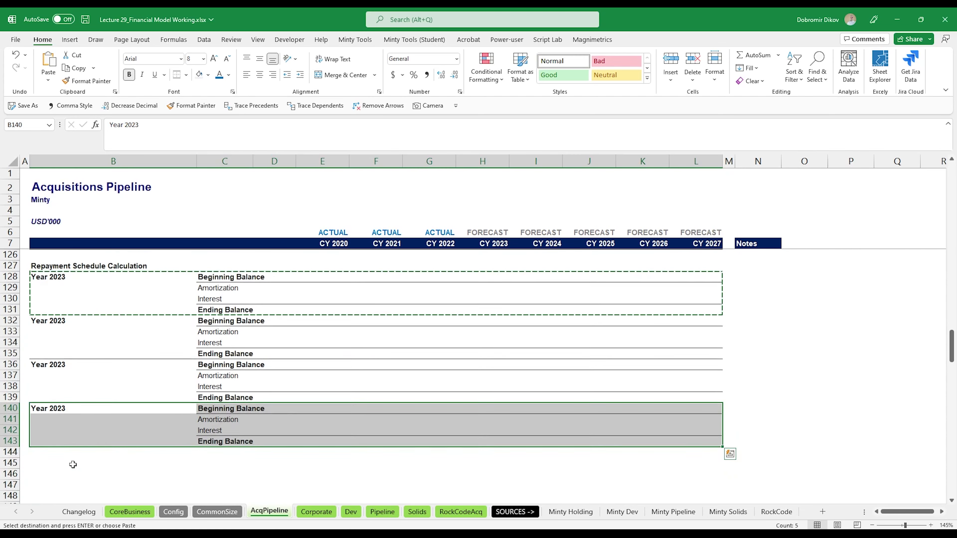
left_click(63, 453)
key("ctrl+v")
- Relabel the copied block headings as Year 2024 in B132 and Year 2025 in B136
left_click(64, 321)
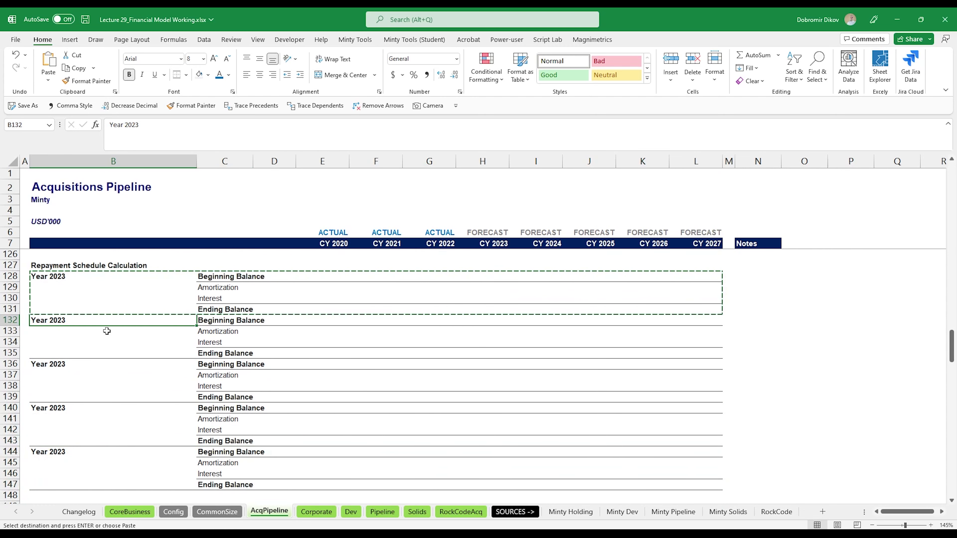
key("F2")
key("BackSpace")
type("4")
key("Return")
key("Down")
key("Down")
key("Down")
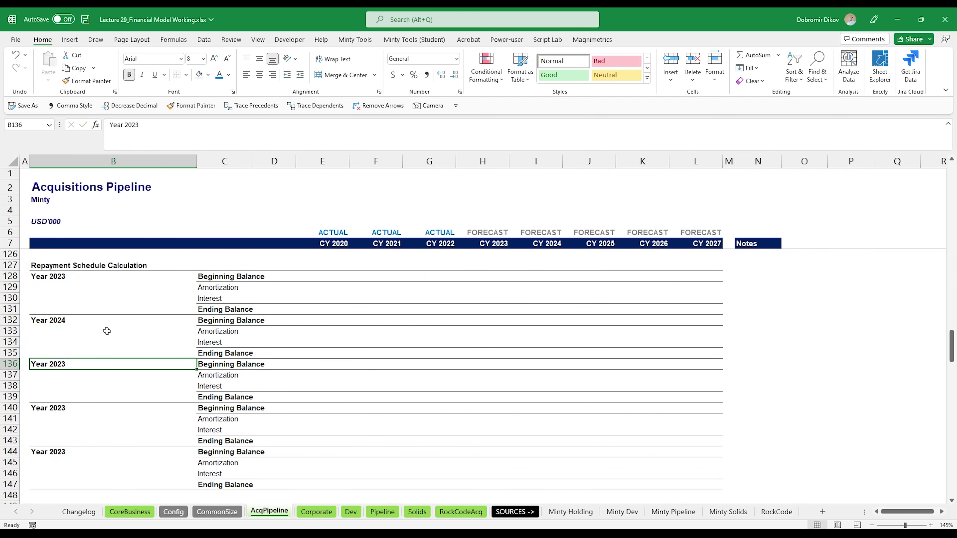
key("F2")
key("BackSpace")
type("5")
key("Return")
key("Down")
key("Down")
key("Down")
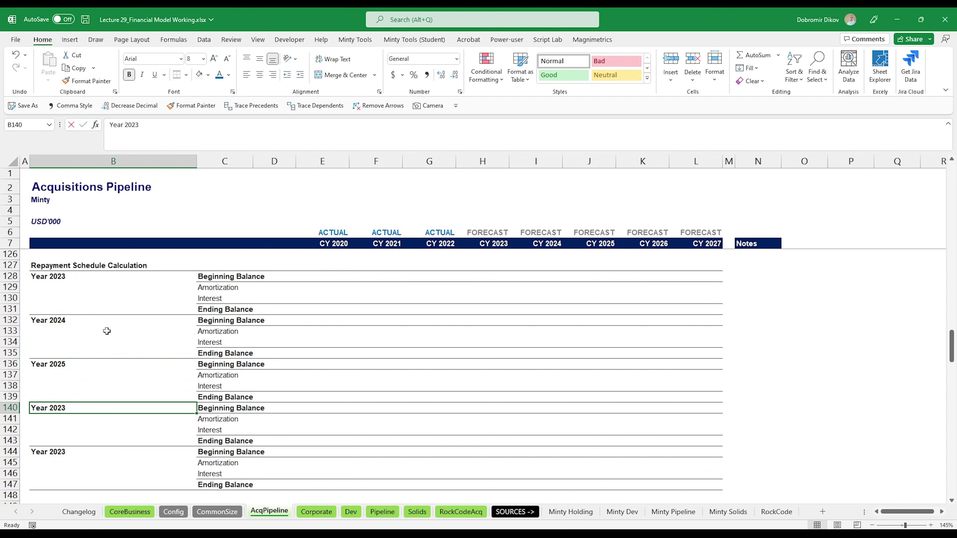
- Relabel the last two block headings as Year 2026 in B140 and Year 2027 in B144
key("F2")
key("BackSpace")
type("6")
key("Return")
key("Down")
key("Down")
key("Down")
key("F2")
key("BackSpace")
type("7")
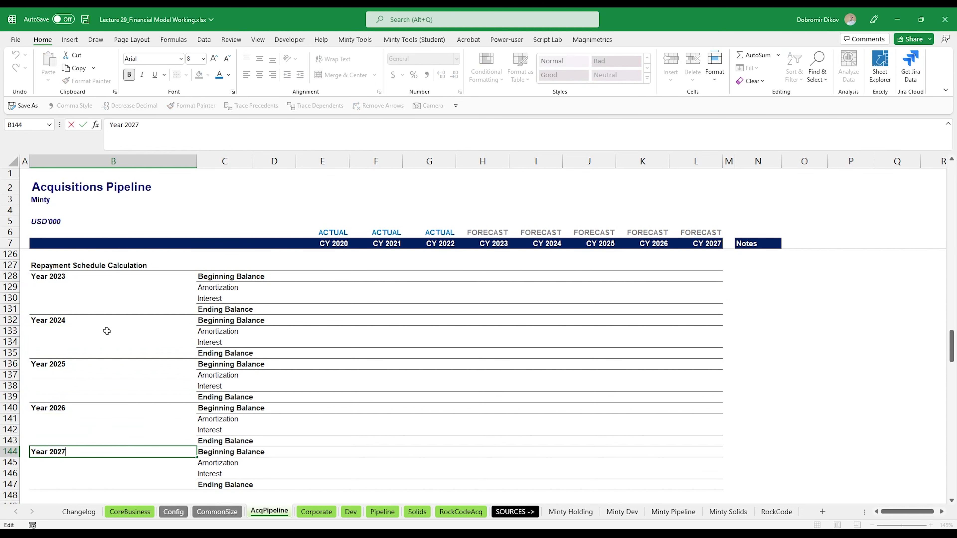
key("Return")
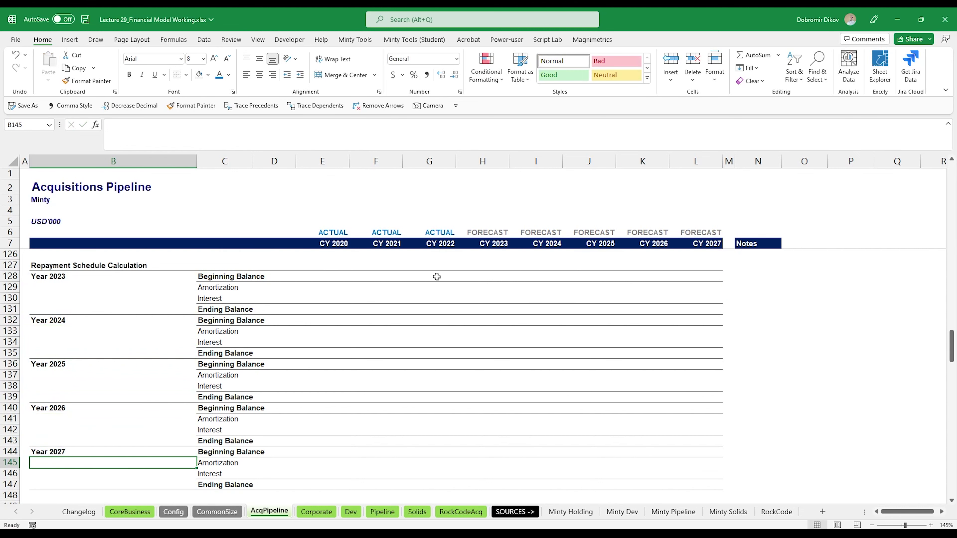
scroll(496, 342, "up", 2)
left_click(498, 342)
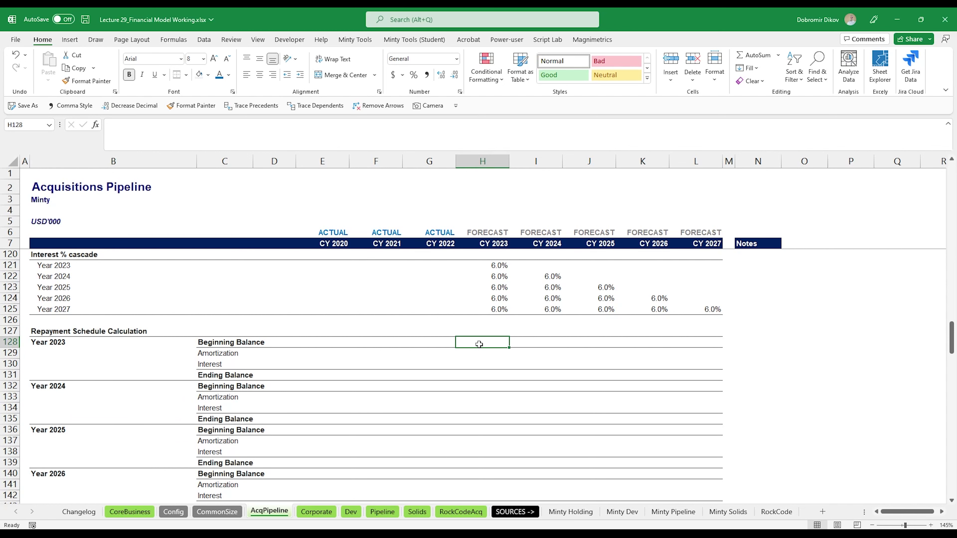
left_click_drag(479, 342, 477, 490)
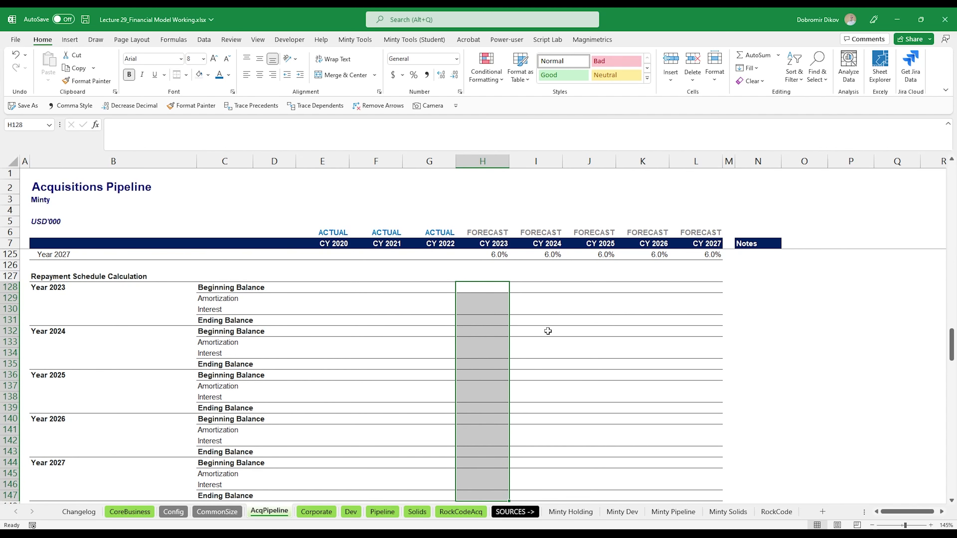
left_click_drag(548, 333, 537, 497)
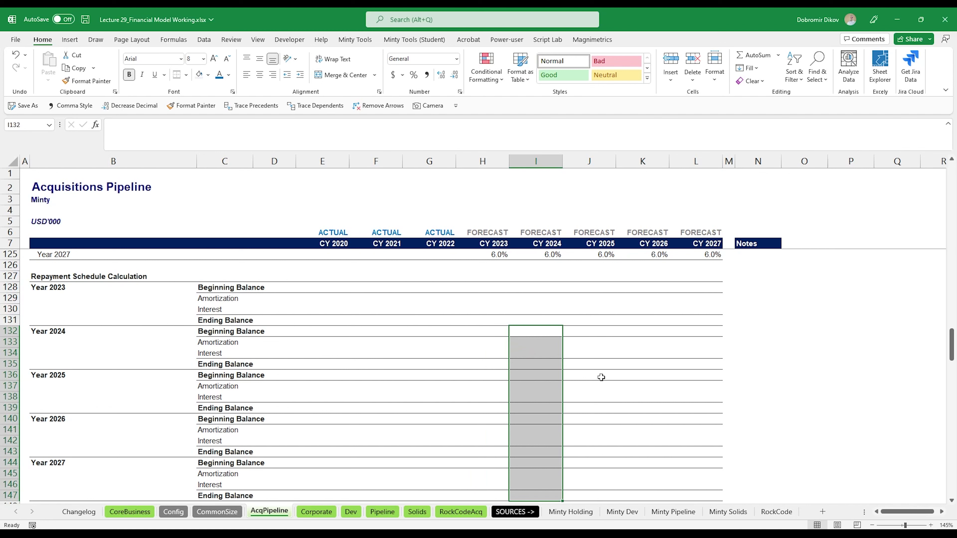
left_click_drag(601, 377, 586, 486)
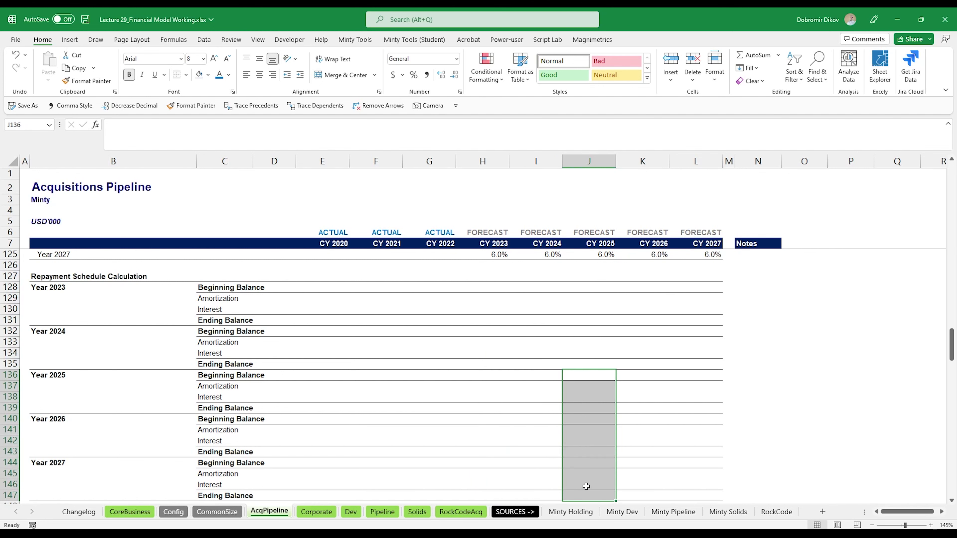
- Link the Year 2023 Beginning Balance for CY 2023 in H128 to the New Debt amount in H102
left_click(482, 288)
scroll(436, 346, "up", 3)
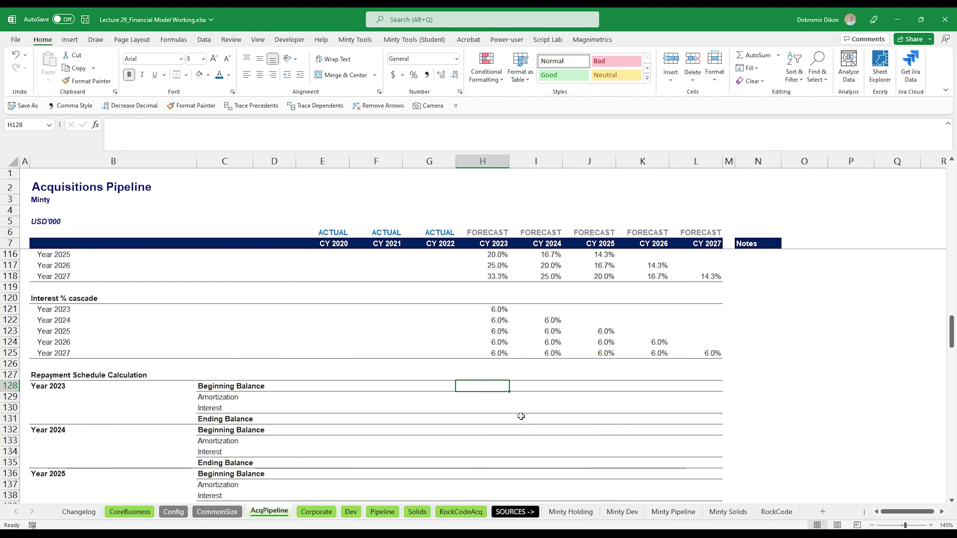
type("=")
scroll(480, 389, "up", 6)
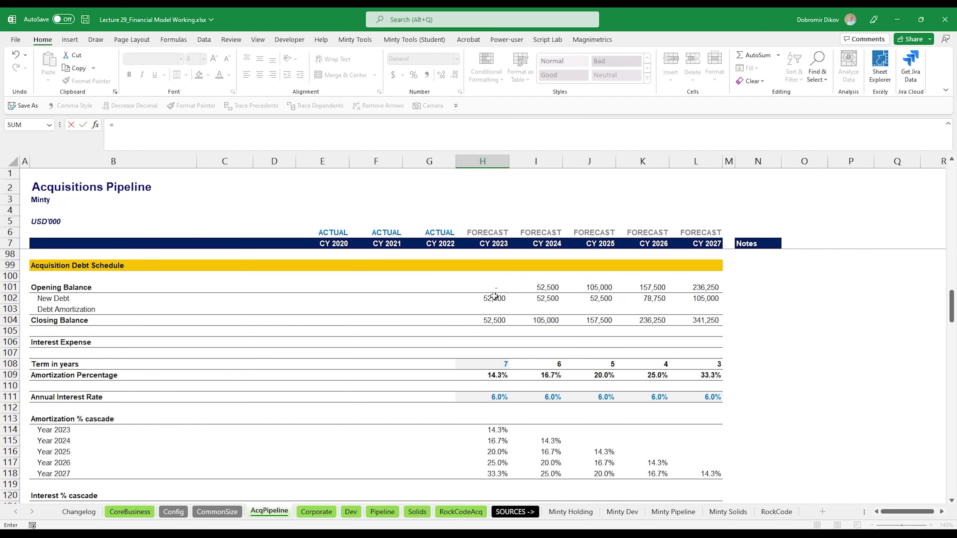
left_click(489, 299)
key("Return")
- Calculate the Year 2023 Amortization in H129 with -H128*H114, using the amortization cascade rate
scroll(503, 377, "down", 7)
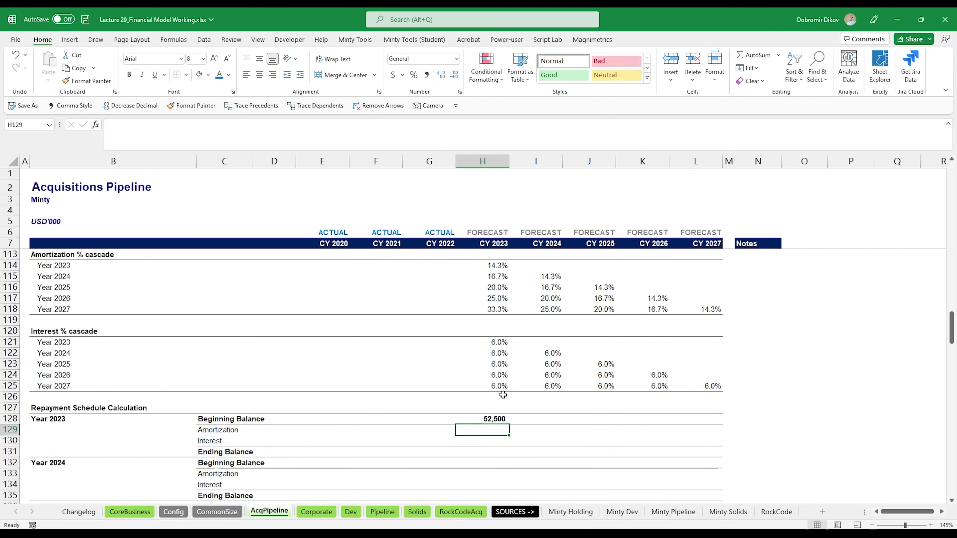
type("-")
key("Up")
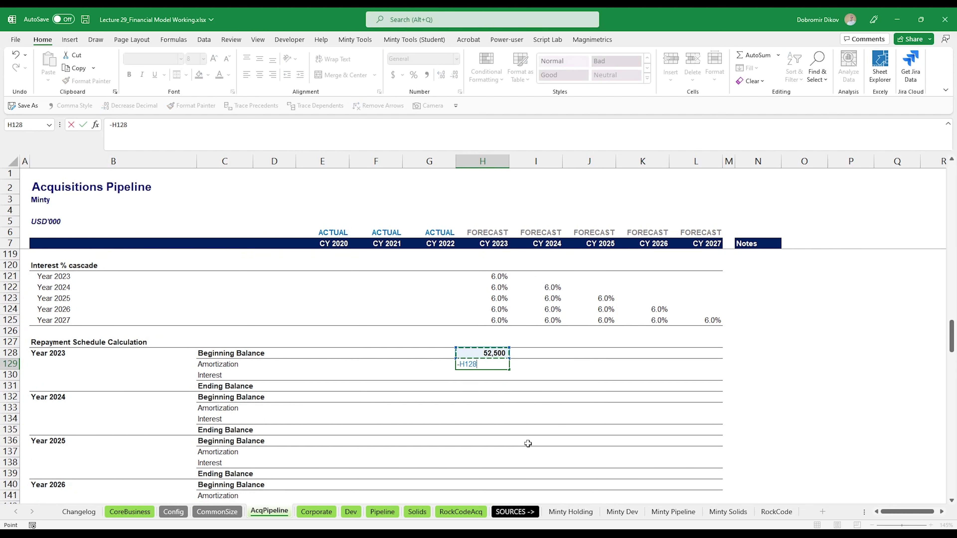
type("*")
scroll(488, 418, "up", 3)
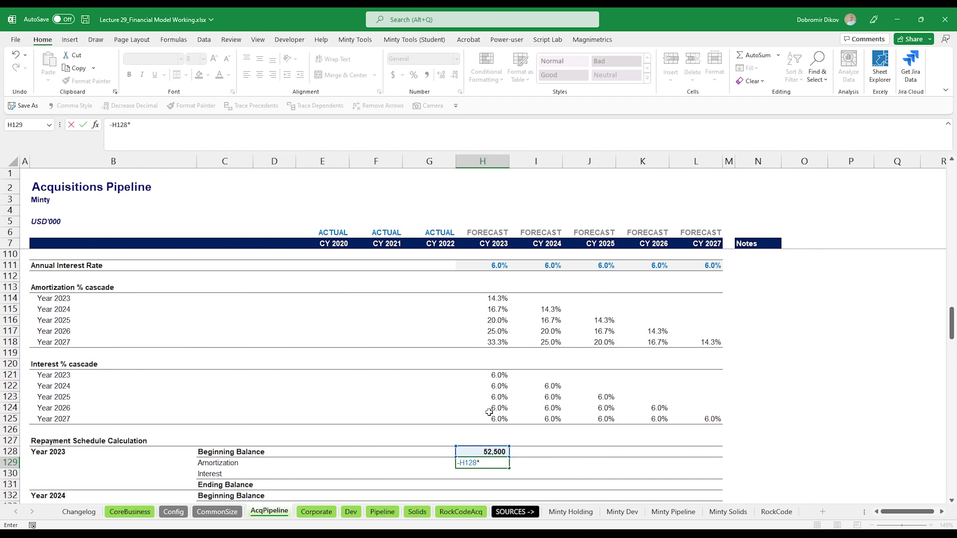
left_click(495, 298)
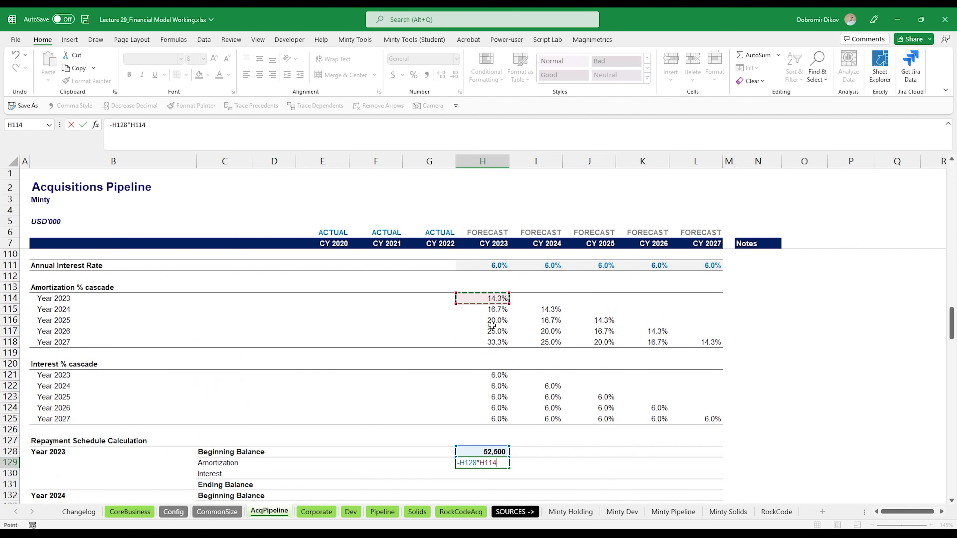
key("Return")
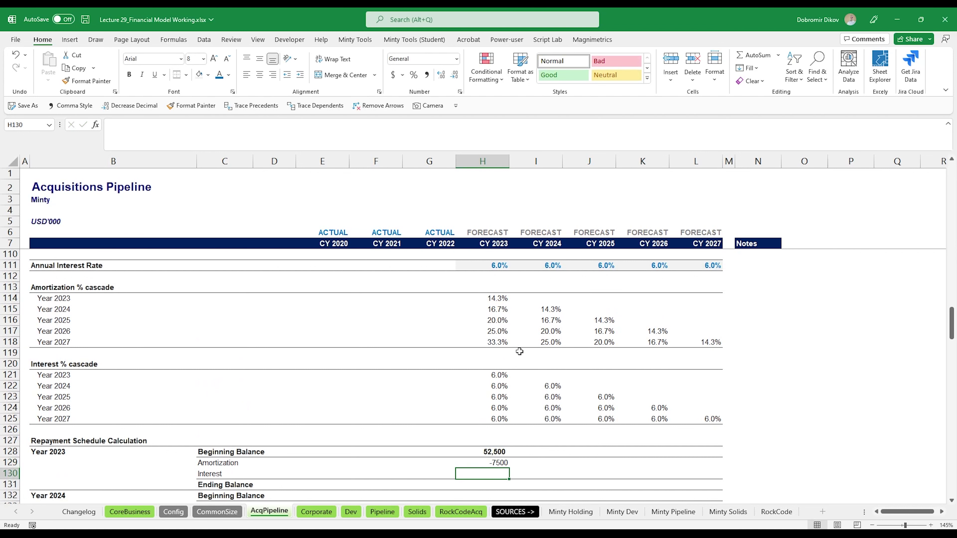
- Apply comma style without decimals to H129 and to the whole forecast range H128:L147 of the repayment schedule
key("Up")
key("alt+2")
key("alt+3")
key("alt+3")
key("Up")
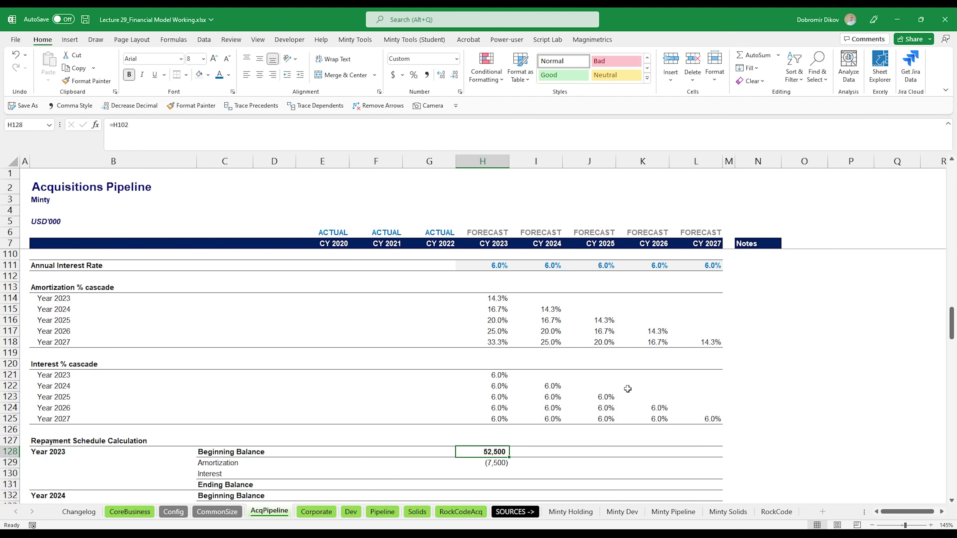
scroll(730, 444, "down", 7)
left_click(711, 430, "shift")
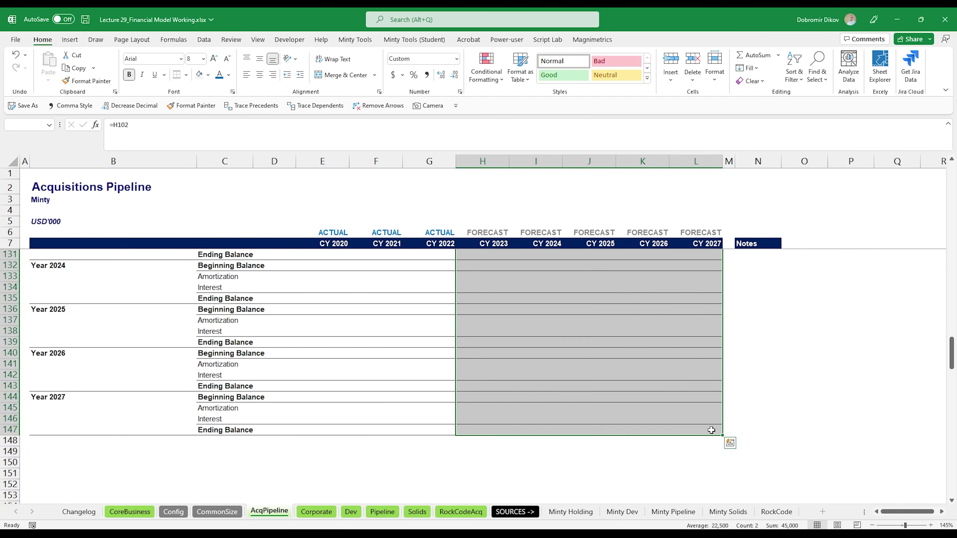
scroll(503, 397, "up", 4)
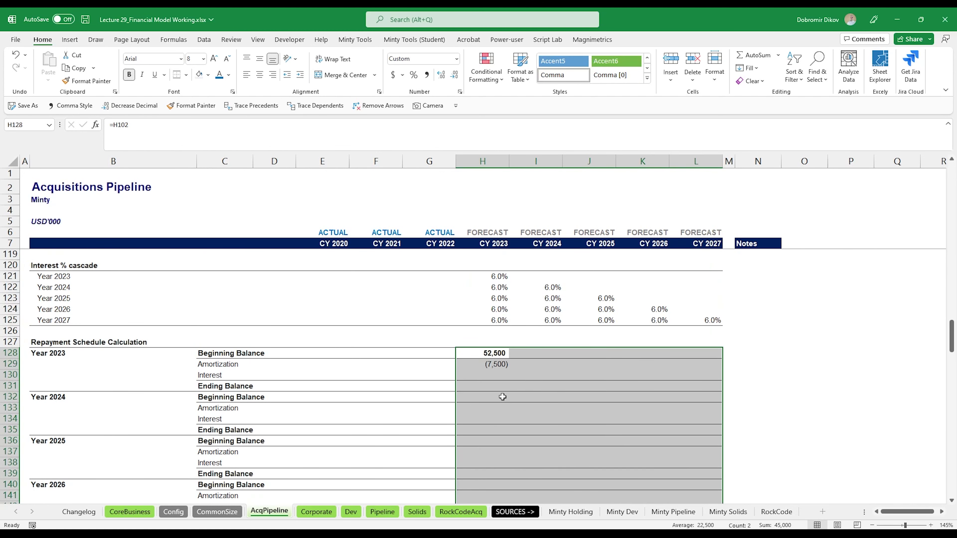
- Calculate the Year 2023 Interest in H130 with -H128*H121, using the interest cascade rate
left_click(486, 375)
scroll(512, 402, "up", 1)
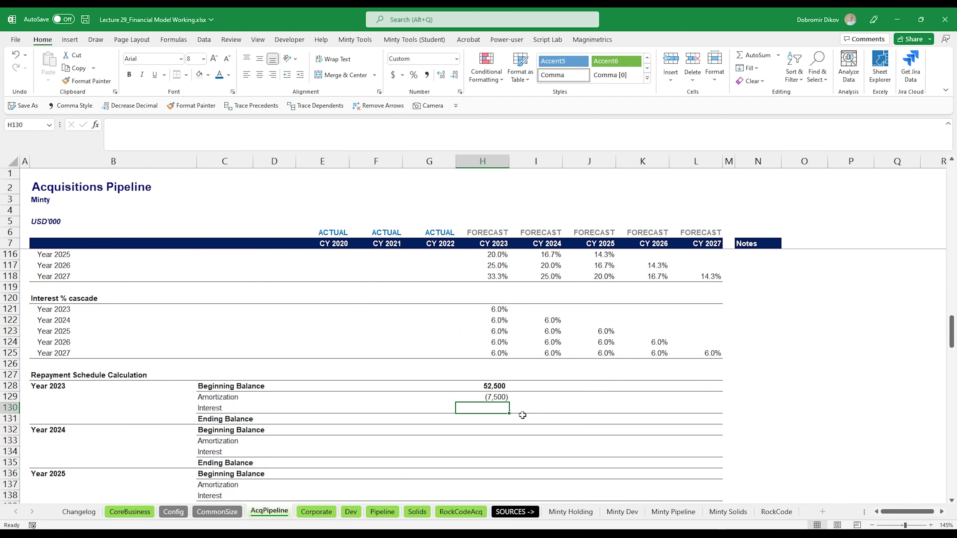
type("-")
key("Up")
key("Up")
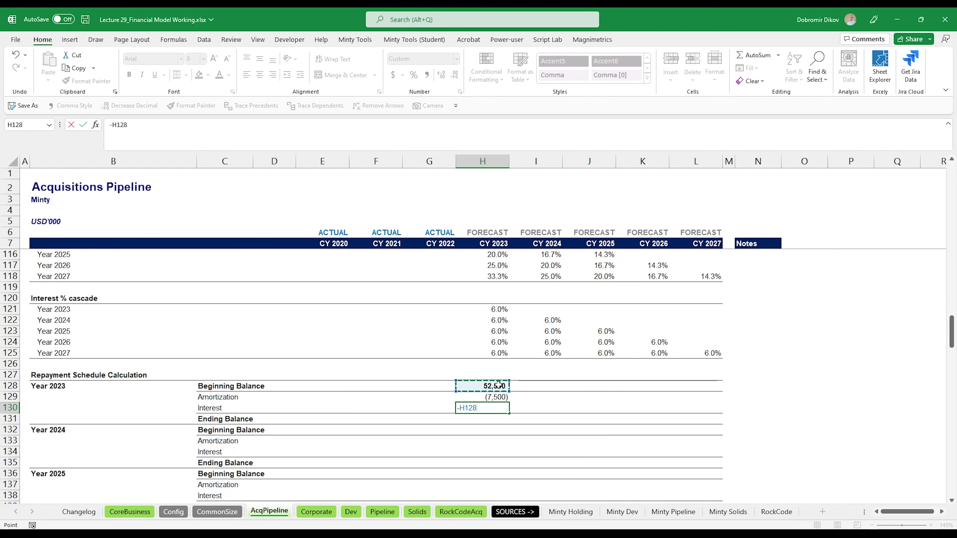
type("*")
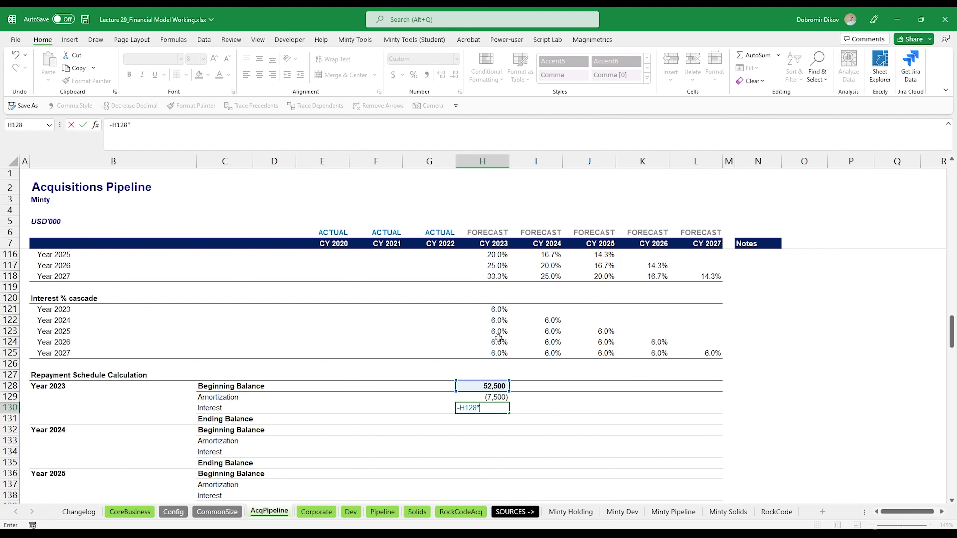
left_click(497, 312)
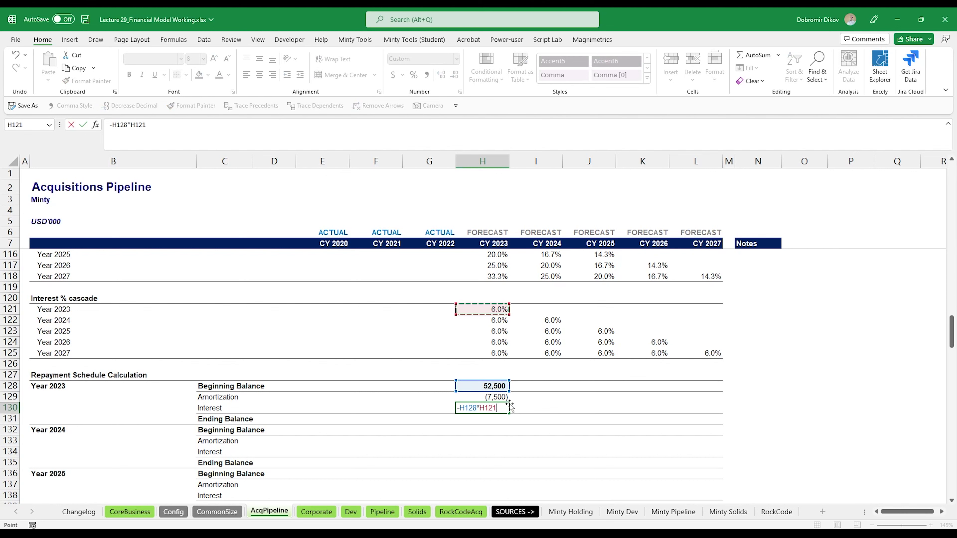
key("Return")
- Calculate the Year 2023 Ending Balance in H131 as beginning balance plus amortization, =H128+H129
type("=")
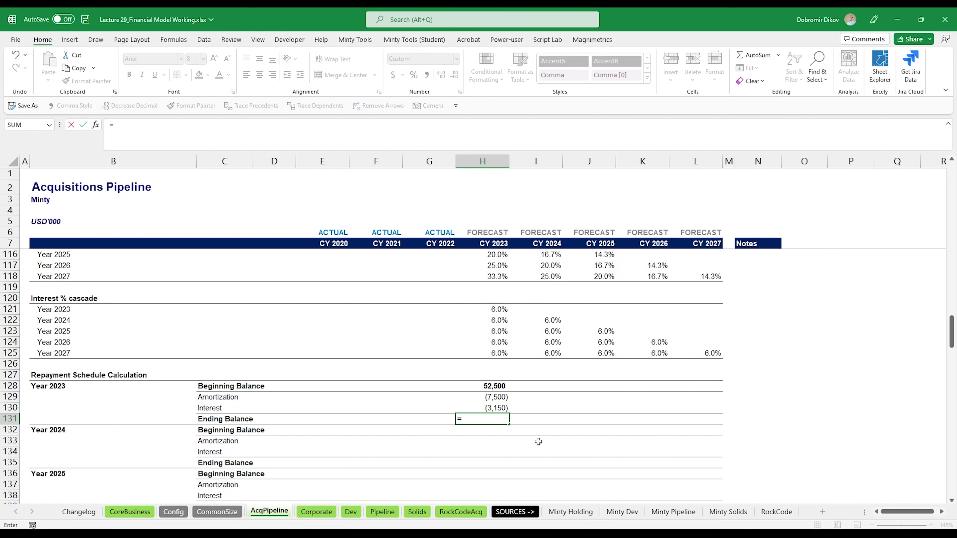
key("Up")
key("Up")
key("Up")
type("+")
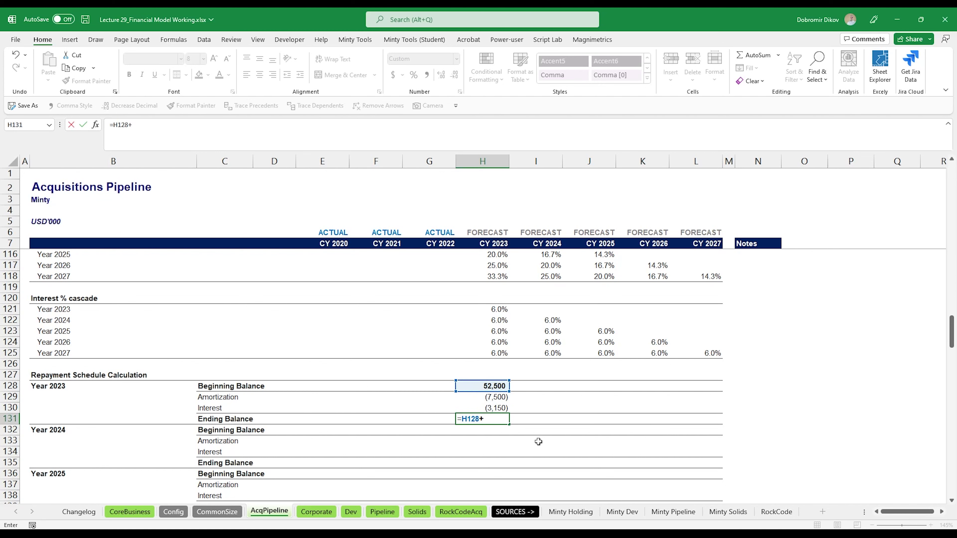
key("Up")
key("Up")
key("Return")
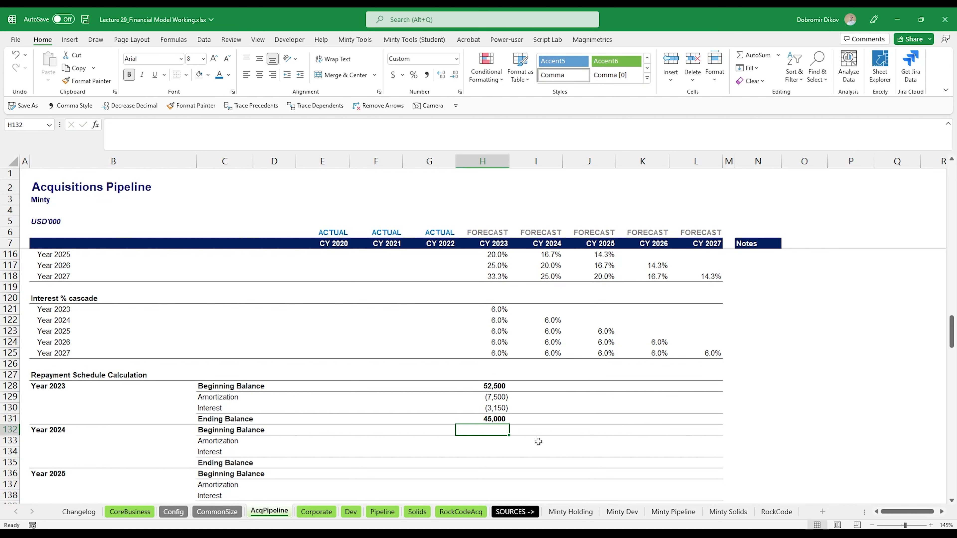
key("Up")
key("Down")
- Link the Year 2024 Beginning Balance in H132 to the Year 2023 Ending Balance in H131
type("=")
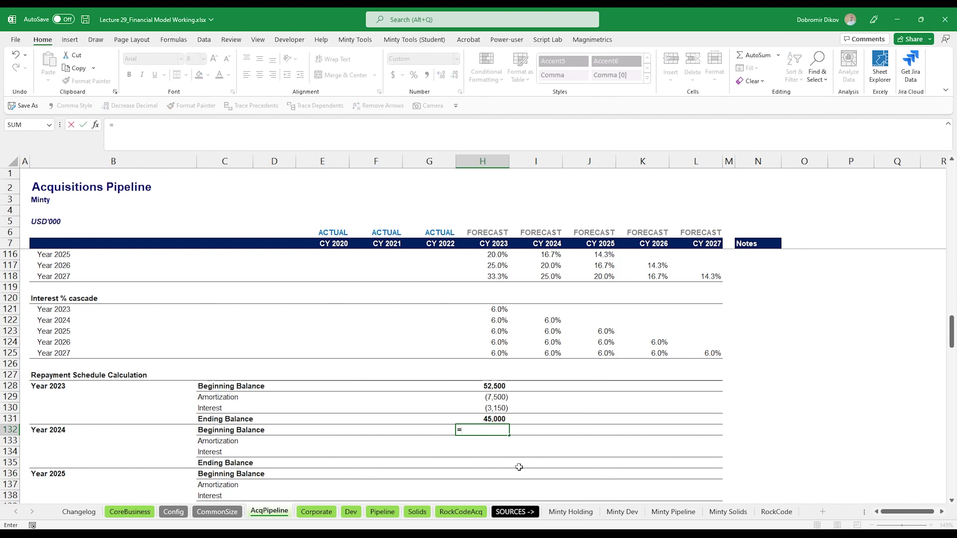
key("Up")
key("Return")
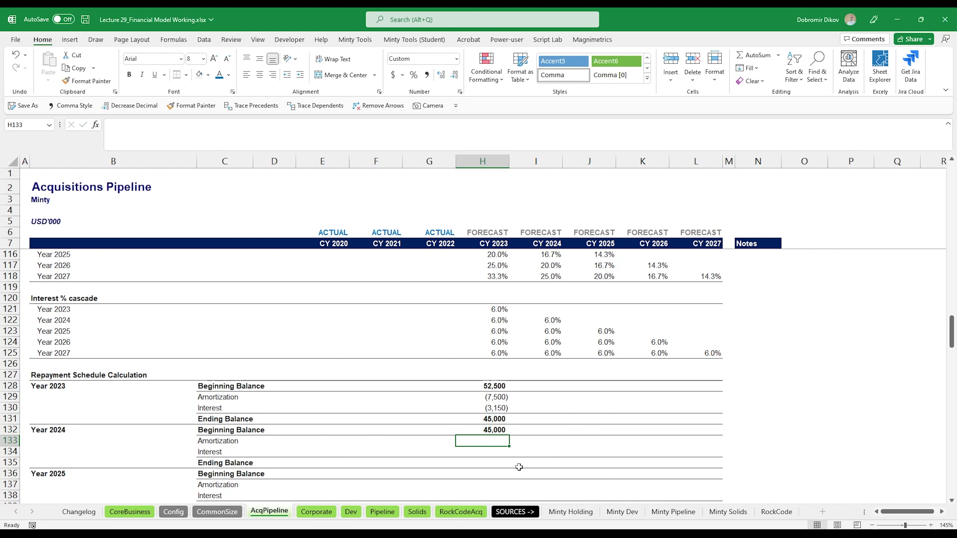
- Calculate the Year 2024 Amortization in H133 with -H132*H115, using the Year 2024 amortization cascade rate
type("-")
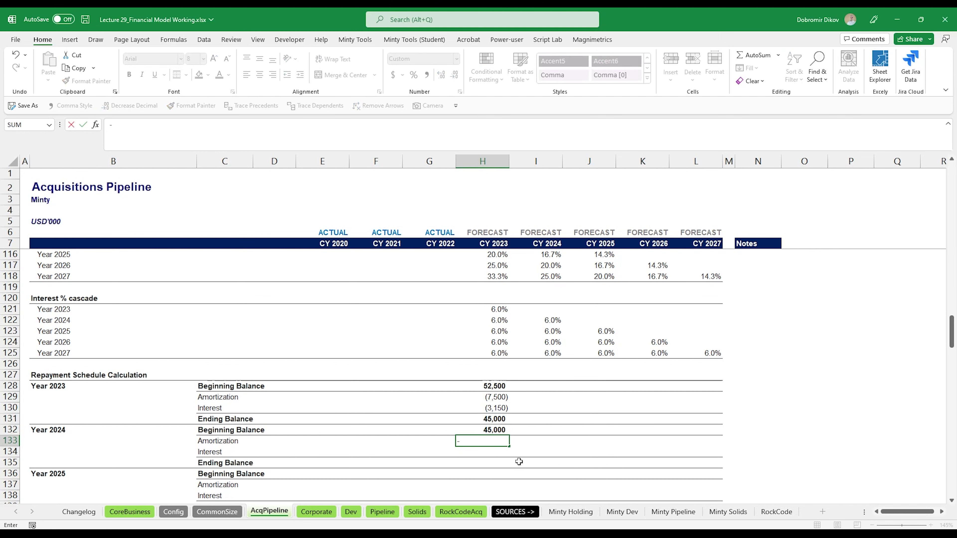
left_click(496, 427)
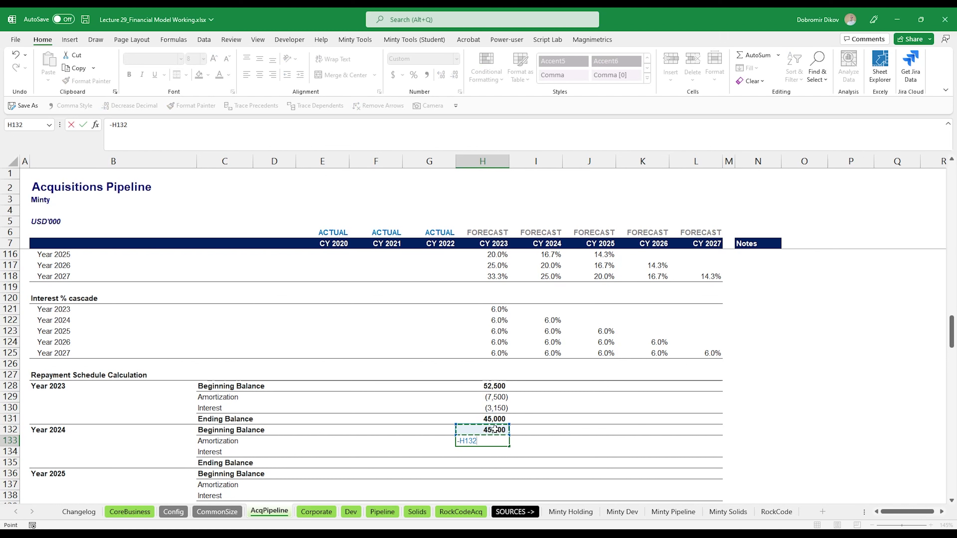
type("*")
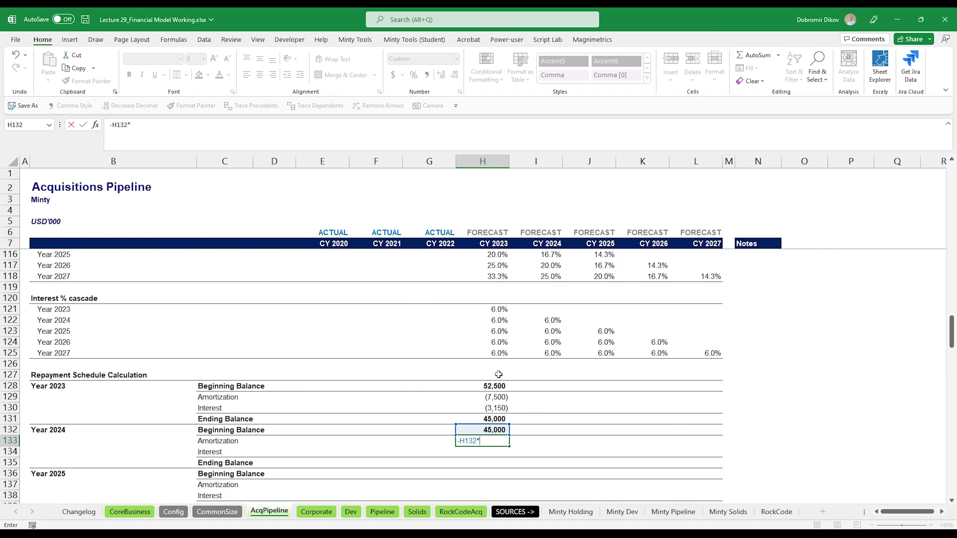
scroll(498, 374, "up", 2)
left_click(489, 308)
key("Return")
- Calculate the Year 2024 Interest in H134 with -H132*H122, using the Year 2024 interest cascade rate
type("-")
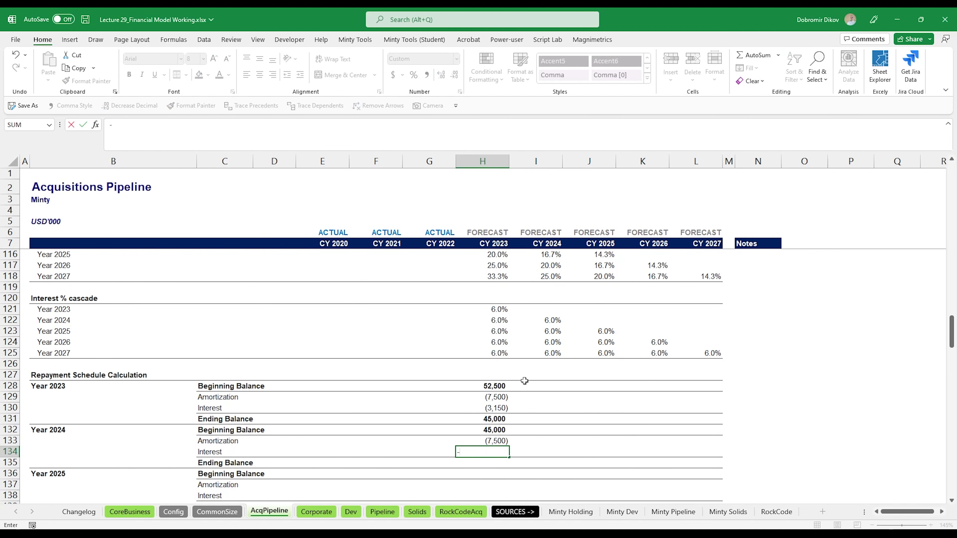
left_click(499, 432)
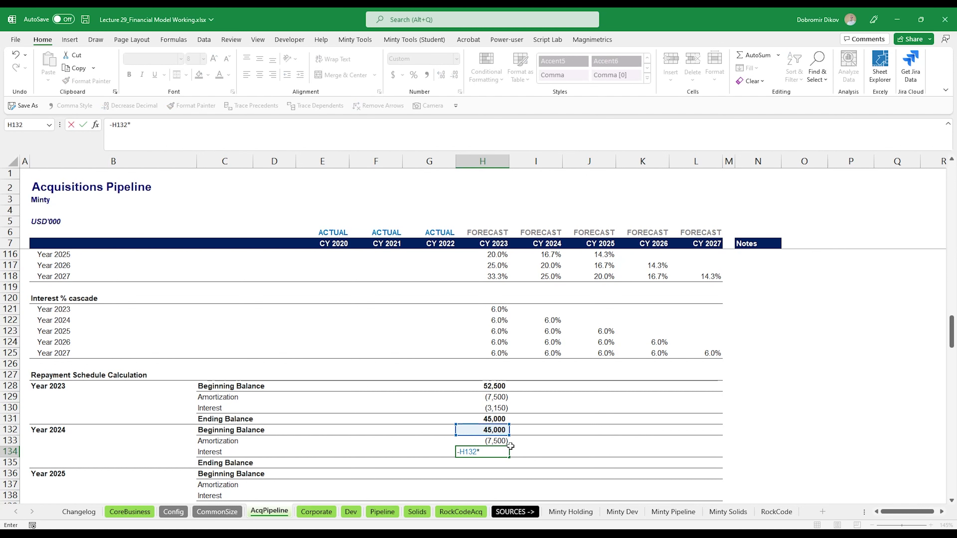
type("*")
left_click(489, 322)
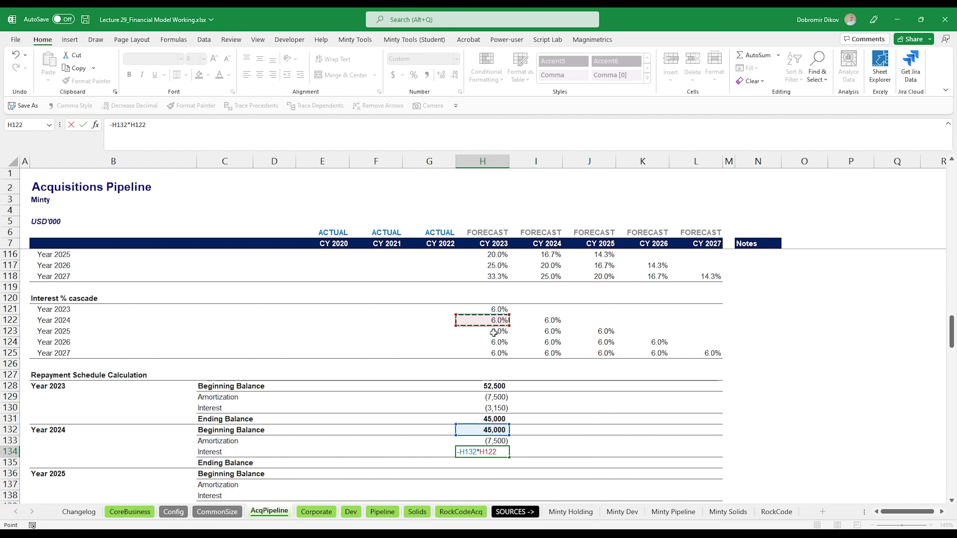
key("Return")
- Copy the Ending Balance and Beginning Balance formulas from H131:H132 to H135:H136, H139:H140 and H143:H144
key("Up")
key("Up")
key("Up")
key("Up")
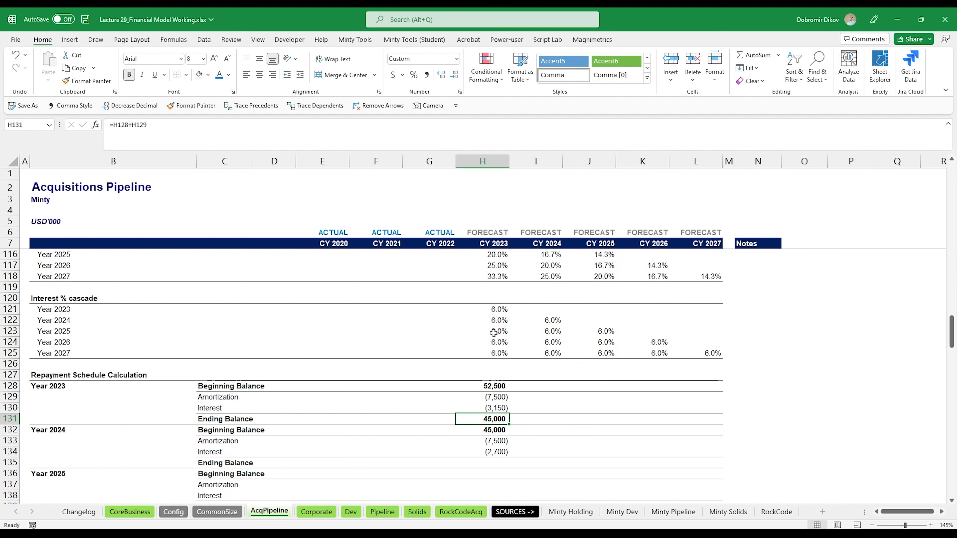
key("shift+Down")
key("ctrl+c")
key("Down")
key("Down")
key("Down")
key("Down")
key("ctrl+v")
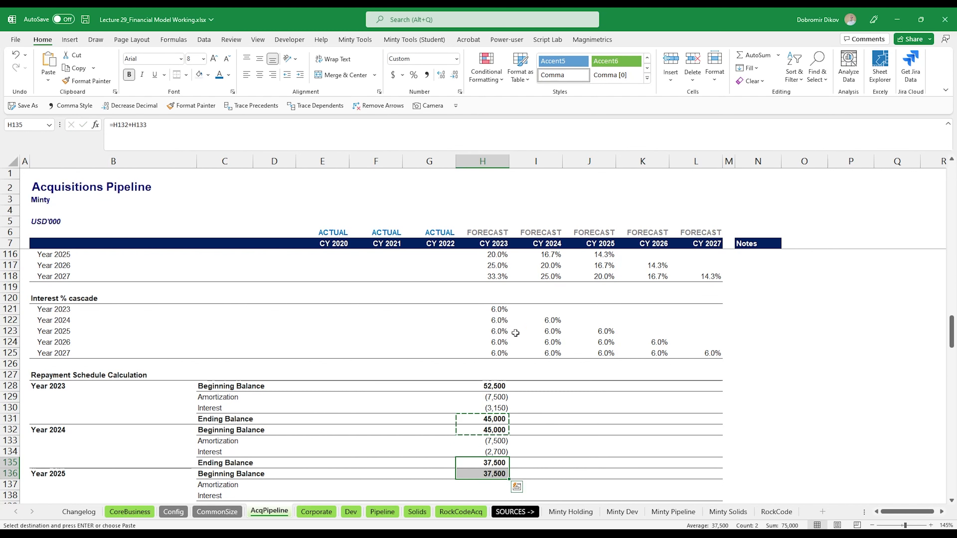
scroll(501, 370, "down", 3)
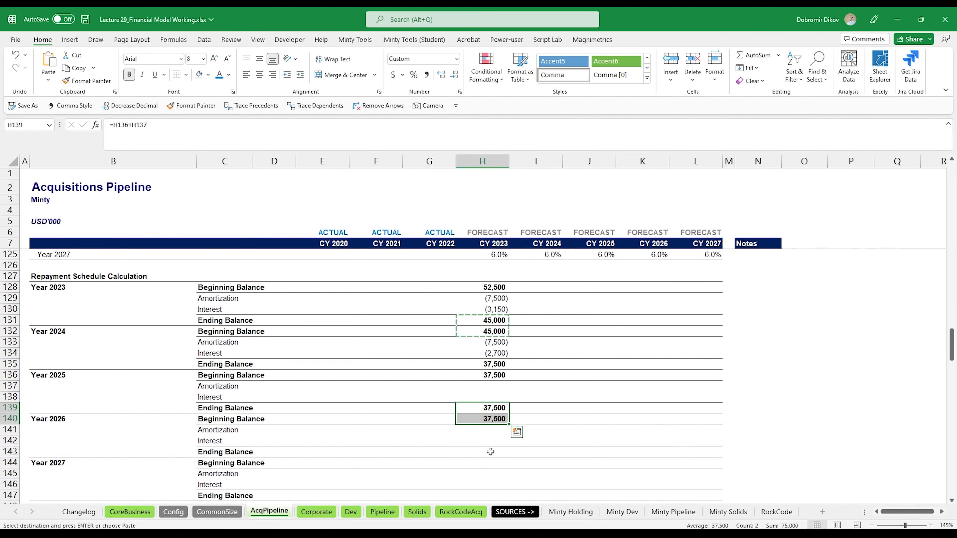
left_click(490, 452)
key("ctrl+v")
scroll(492, 433, "down", 2)
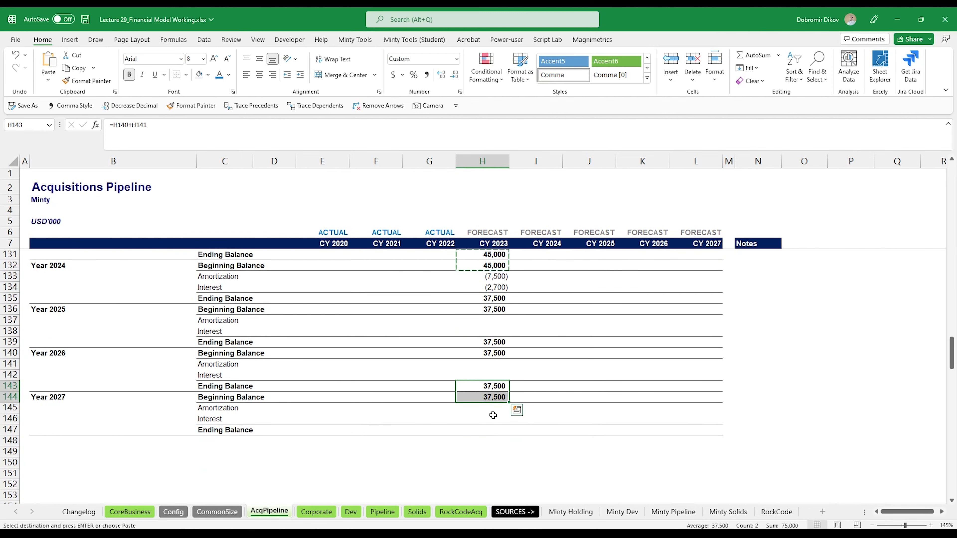
- Copy the Year 2026 Ending Balance formula from H143 to the Year 2027 Ending Balance in H147
left_click(488, 386)
key("ctrl+c")
left_click(491, 429)
key("ctrl+v")
- Calculate the Year 2025 Amortization in H137 with -H136*H116, using the Year 2025 amortization cascade rate
scroll(500, 447, "up", 3)
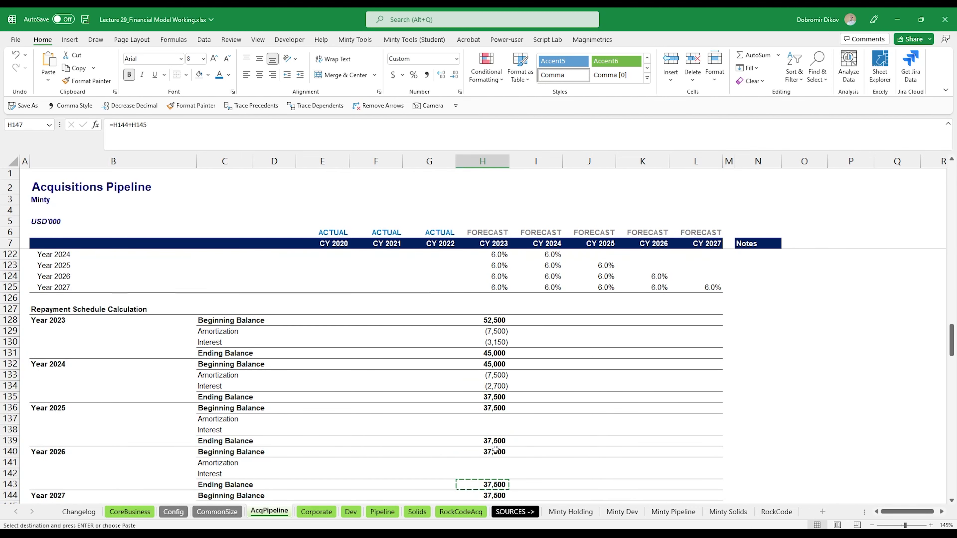
left_click(489, 419)
type("-")
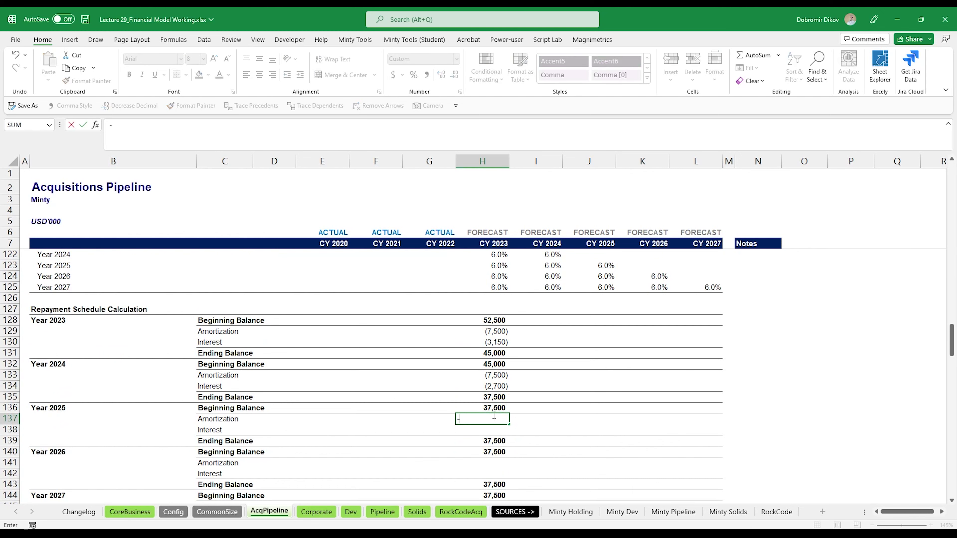
left_click(495, 408)
type("*")
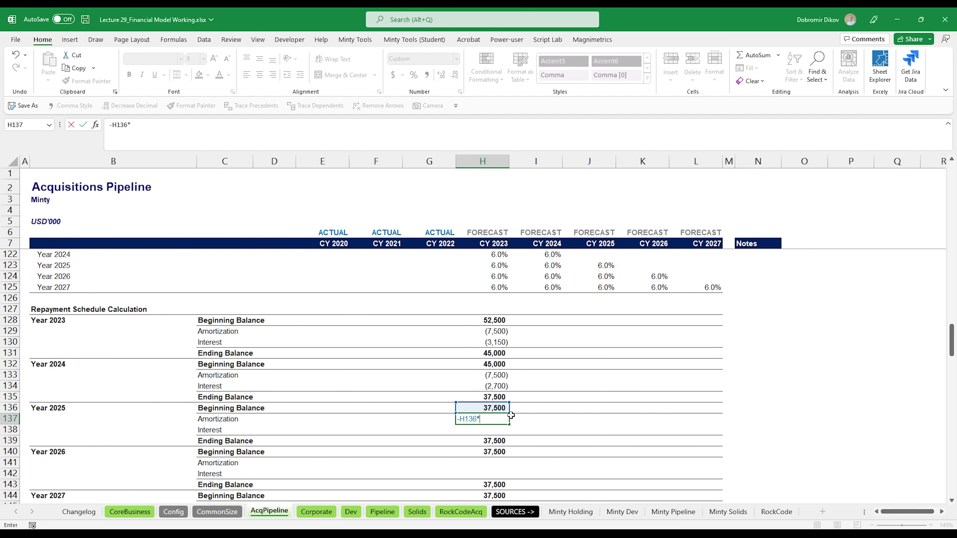
scroll(492, 357, "up", 2)
scroll(495, 362, "up", 4)
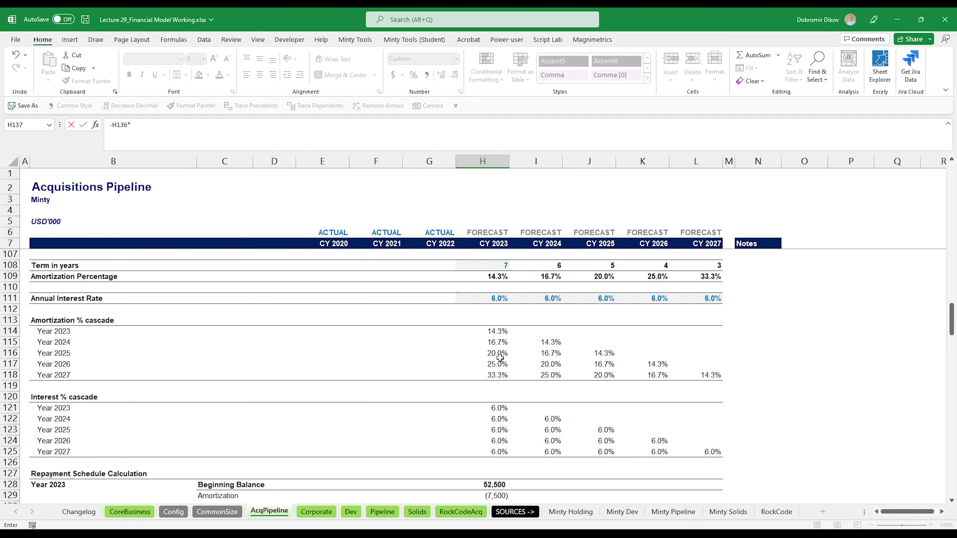
left_click(497, 353)
key("Return")
- Calculate the Year 2025 Interest in H138 with -H136*H123, using the Year 2025 interest cascade rate
scroll(542, 433, "down", 4)
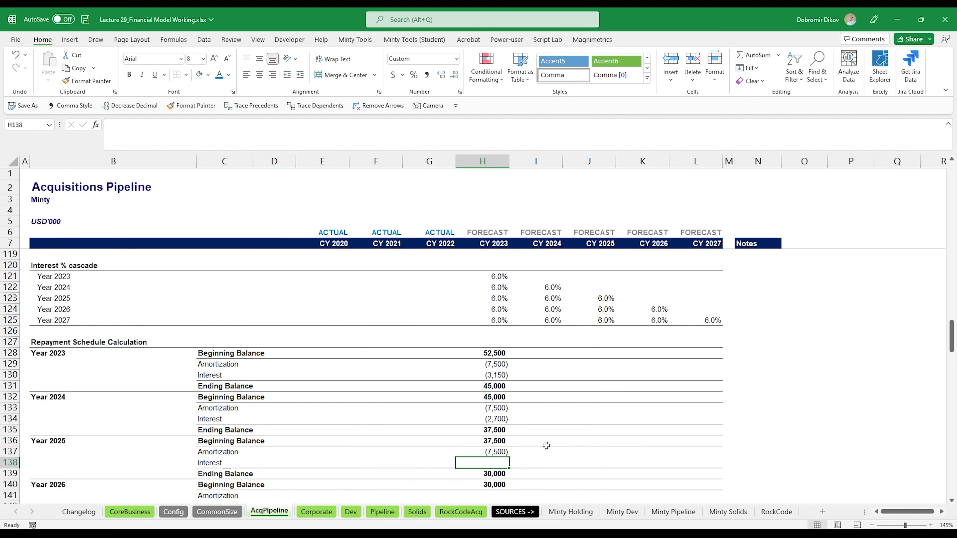
type("-")
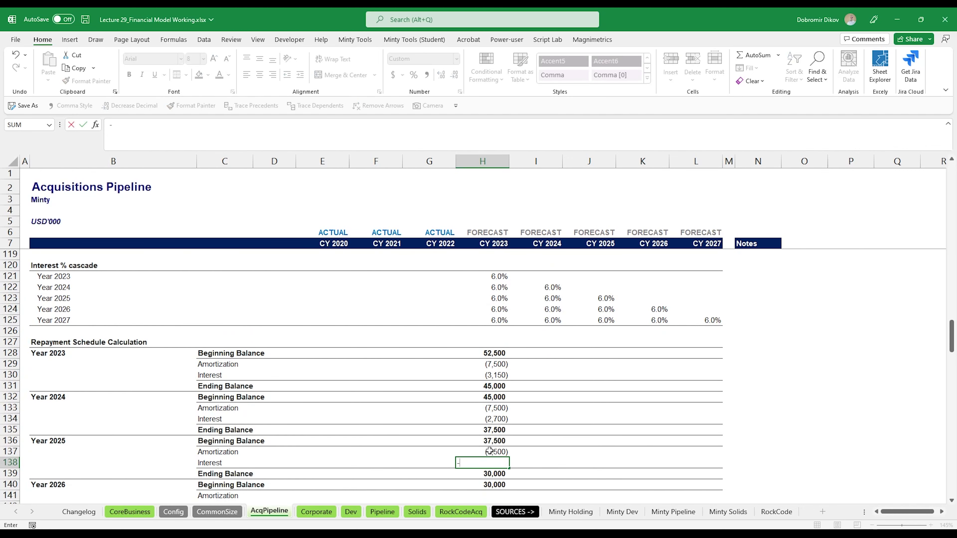
left_click(489, 441)
type("*")
scroll(483, 427, "up", 2)
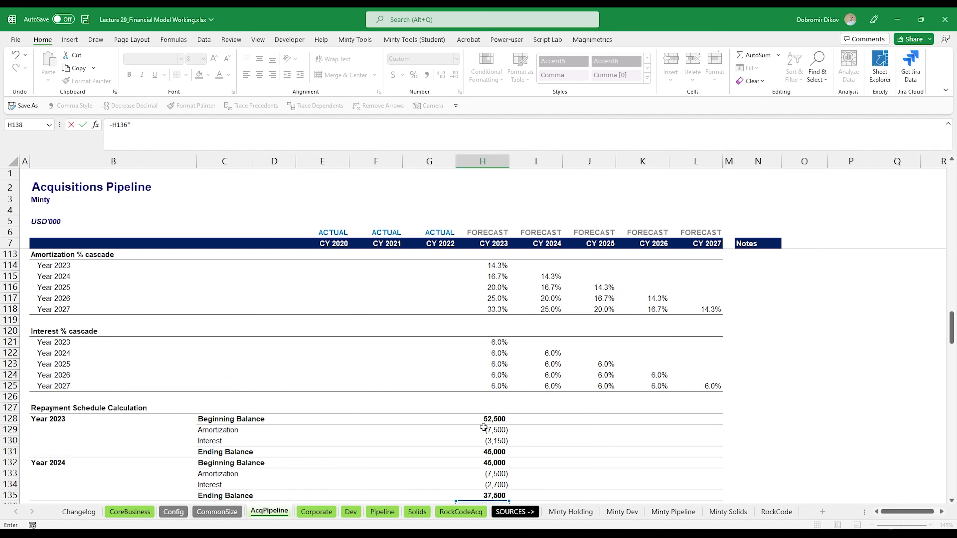
left_click(495, 376)
key("Return")
- Calculate the Year 2026 Amortization in H141 with -H140*H117, using the Year 2026 amortization cascade rate
scroll(524, 450, "down", 4)
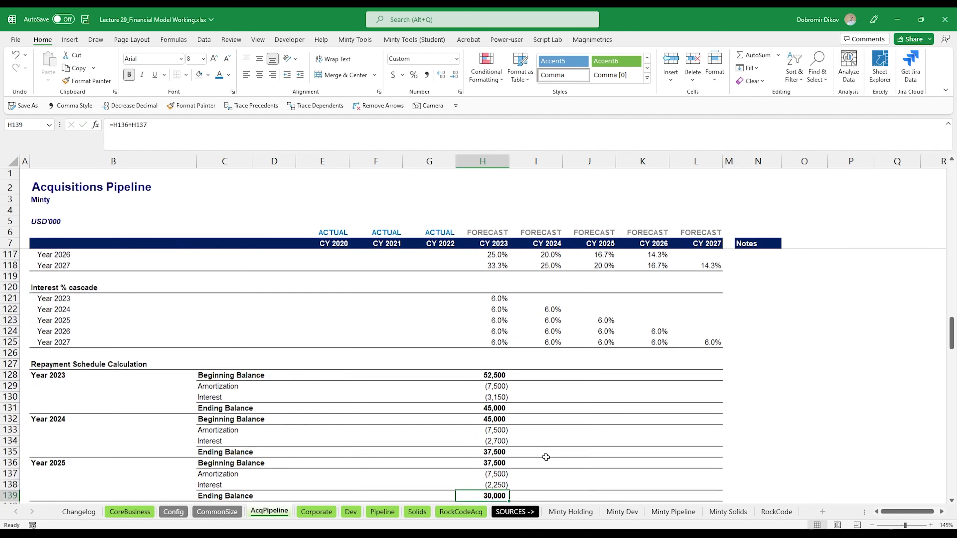
left_click(498, 419)
type("-")
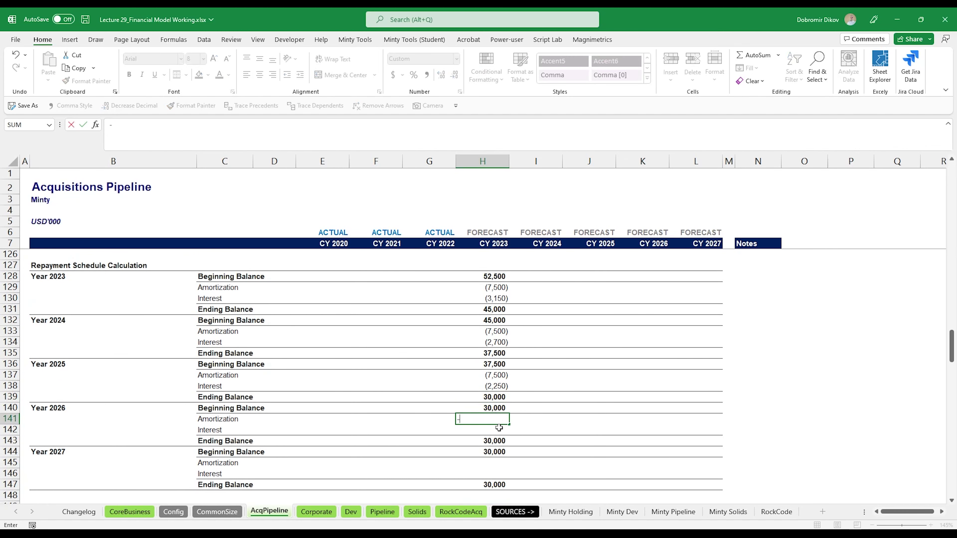
scroll(498, 437, "up", 3)
scroll(498, 437, "down", 2)
left_click(497, 440)
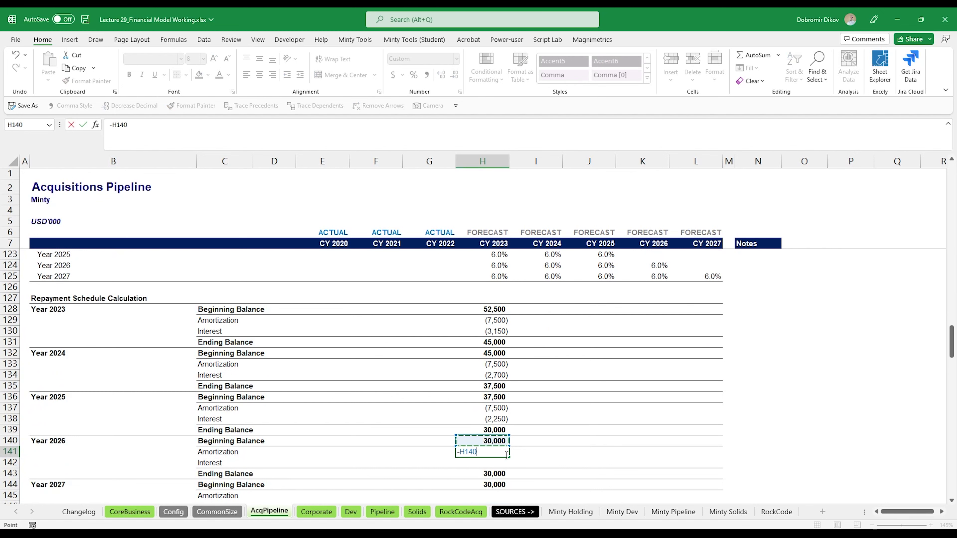
type("*")
scroll(516, 384, "up", 5)
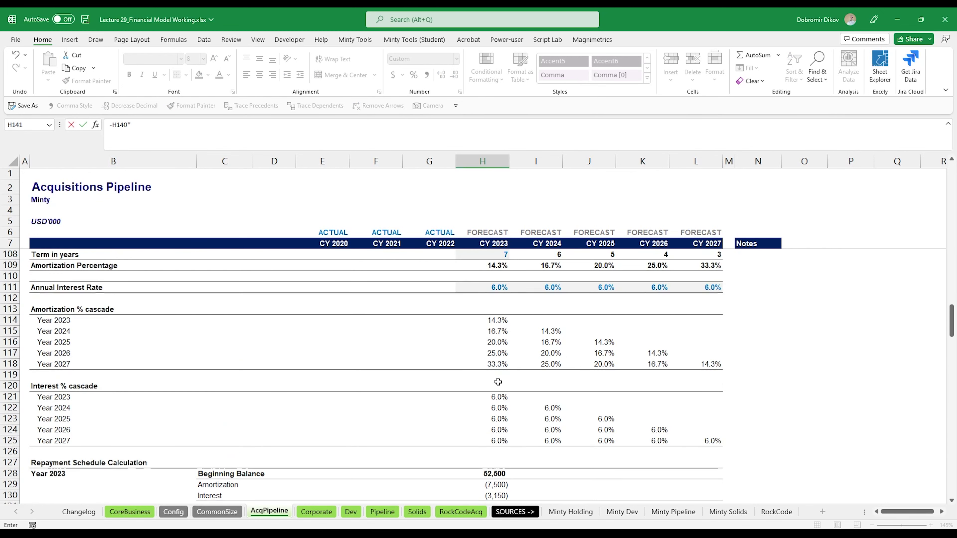
left_click(501, 353)
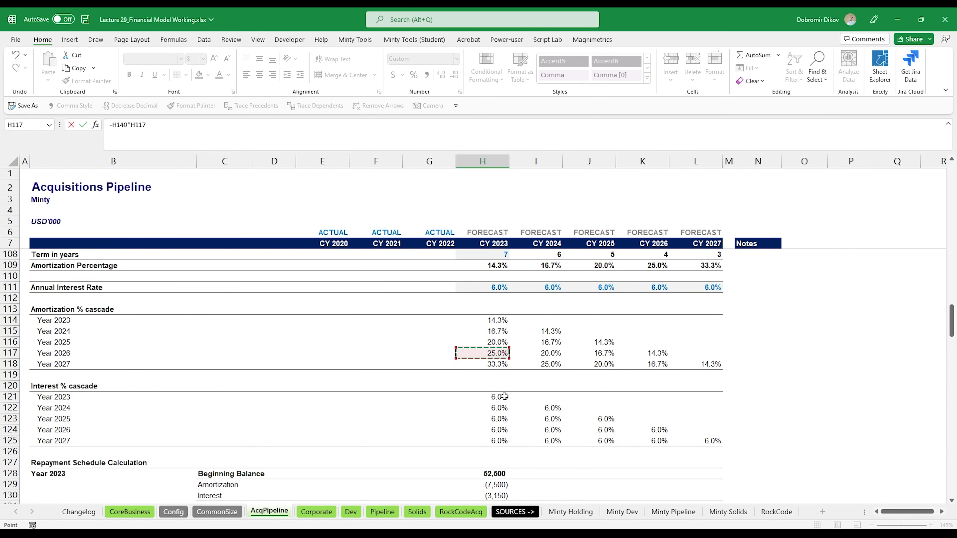
key("Return")
- Calculate the Year 2026 Interest in H142 with -H140*H124, using the Year 2026 interest cascade rate
type("-")
left_click(498, 474)
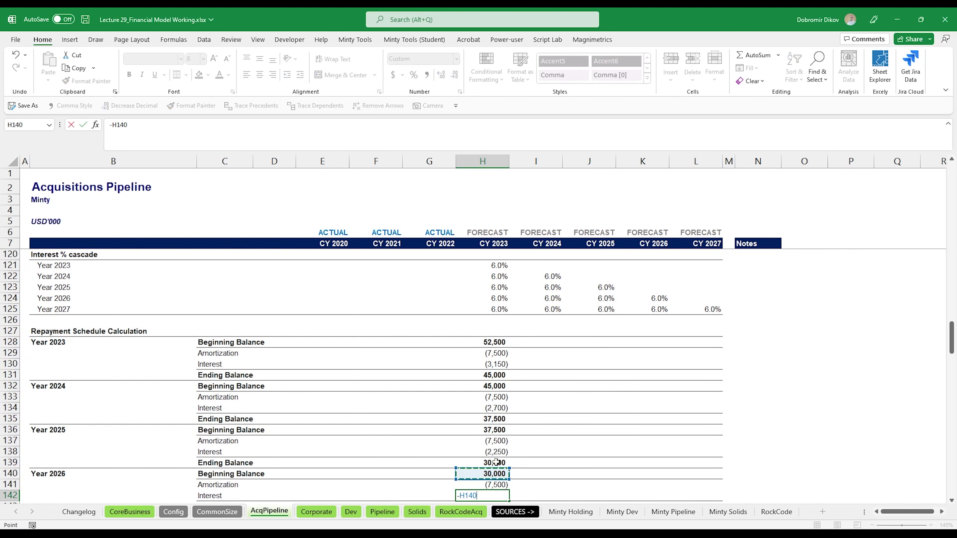
type("*")
left_click(497, 298)
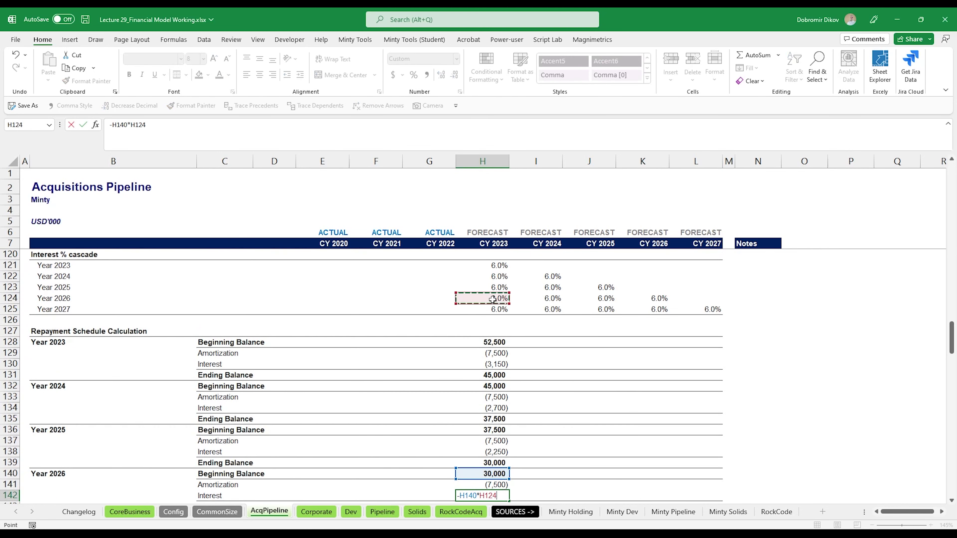
key("Return")
- Calculate the Year 2027 Amortization in H145 with -H144*H118, using the Year 2027 amortization cascade rate
left_click(500, 454)
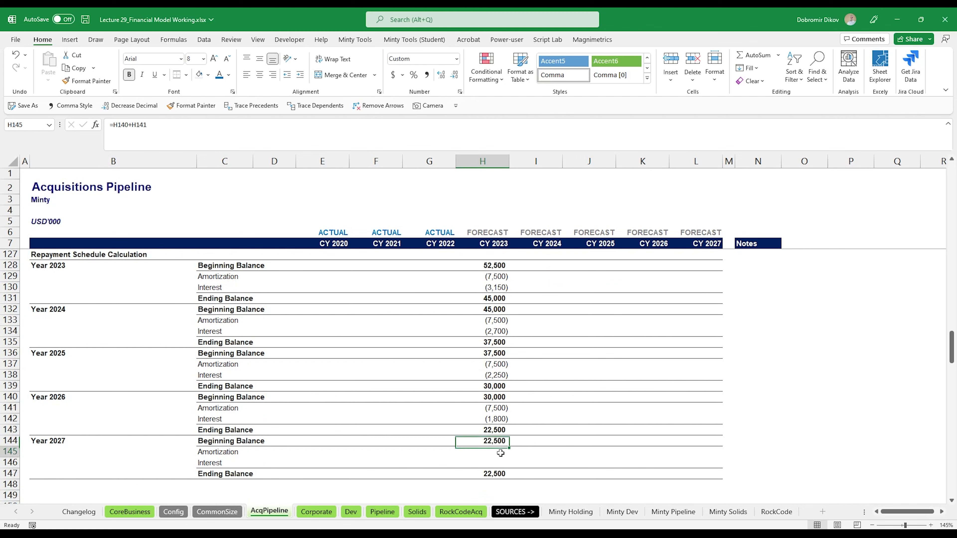
type("-")
scroll(509, 464, "up", 2)
scroll(506, 468, "down", 2)
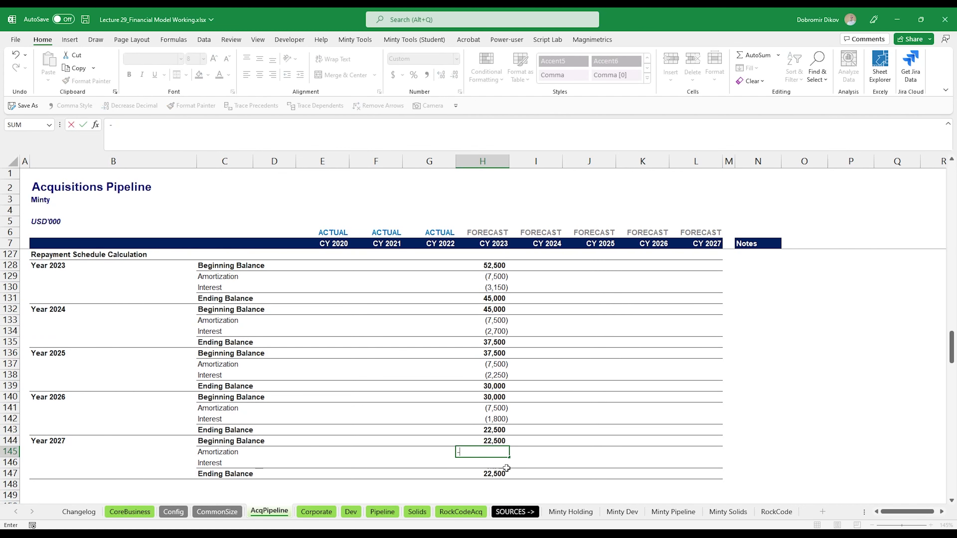
left_click(498, 440)
type("*")
scroll(501, 384, "up", 5)
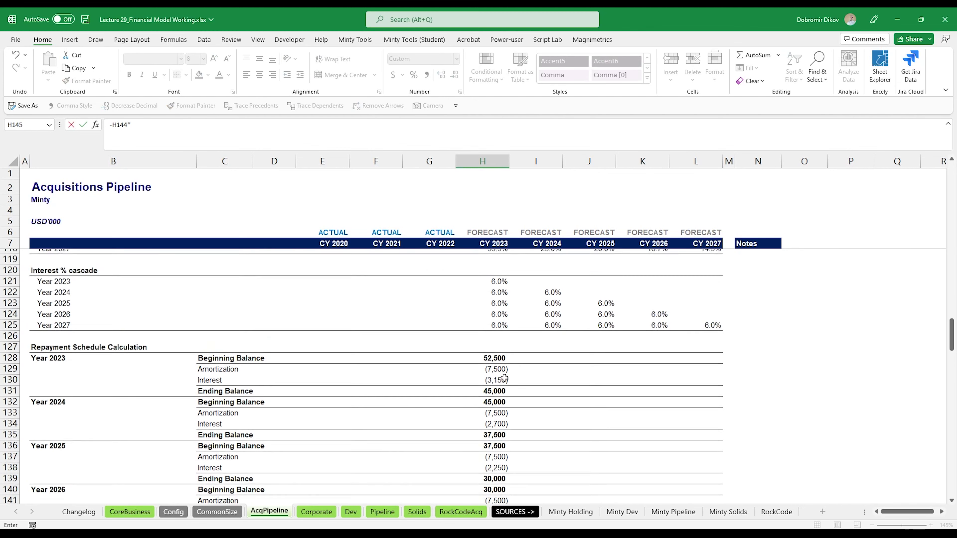
left_click(495, 319)
key("Return")
- Calculate the Year 2027 Interest in H146 with -H144*H125, using the Year 2027 interest cascade rate
type("-")
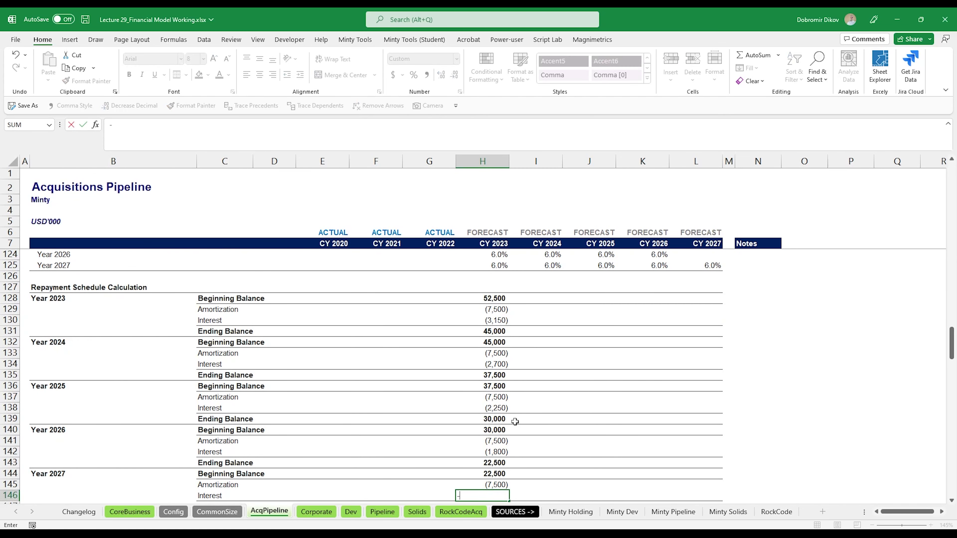
left_click(501, 470)
type("*")
scroll(487, 362, "up", 2)
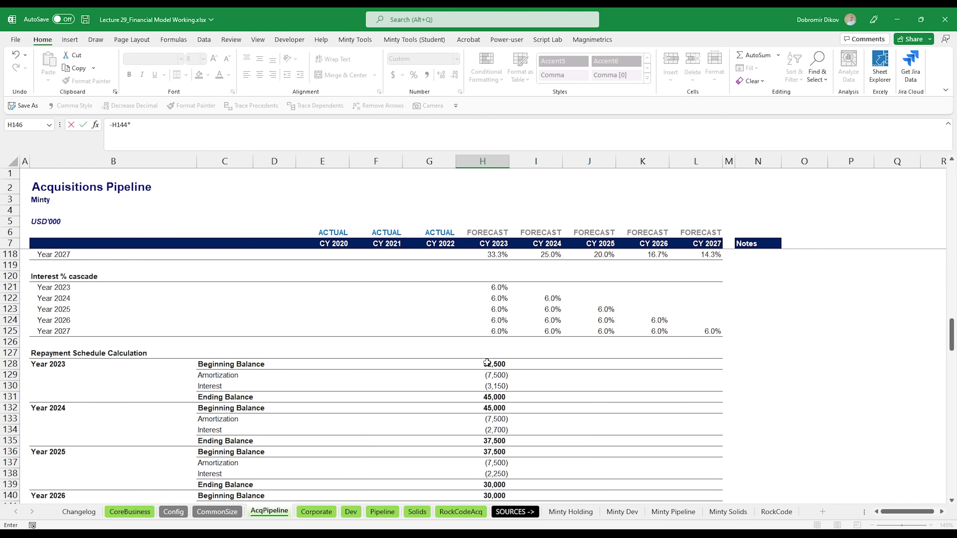
left_click(497, 331)
scroll(497, 332, "down", 4)
key("Return")
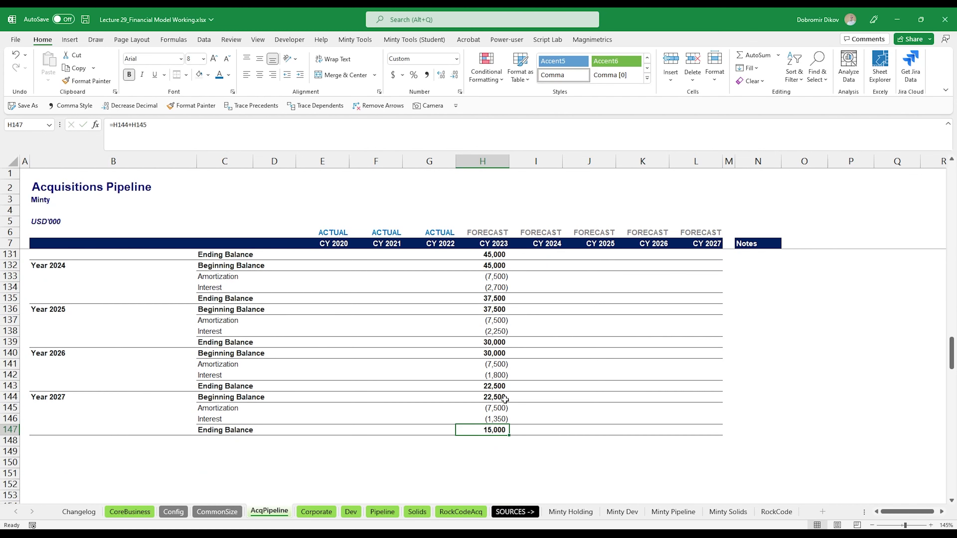
- Fill the CY 2023 repayment schedule formulas in H128:H147 across to CY 2027 in column L
scroll(498, 421, "up", 2)
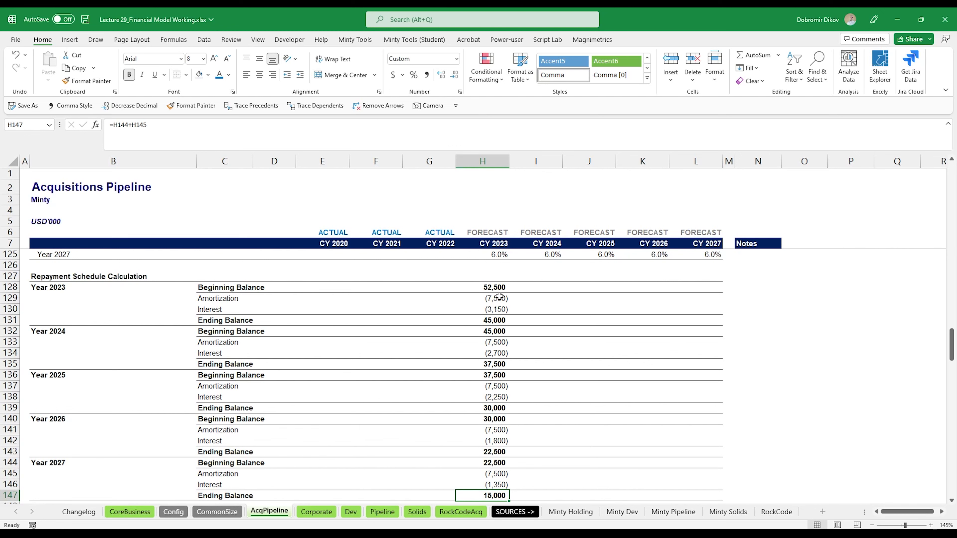
left_click(497, 287)
scroll(498, 298, "up", 1)
scroll(494, 439, "down", 2)
left_click(496, 464, "shift")
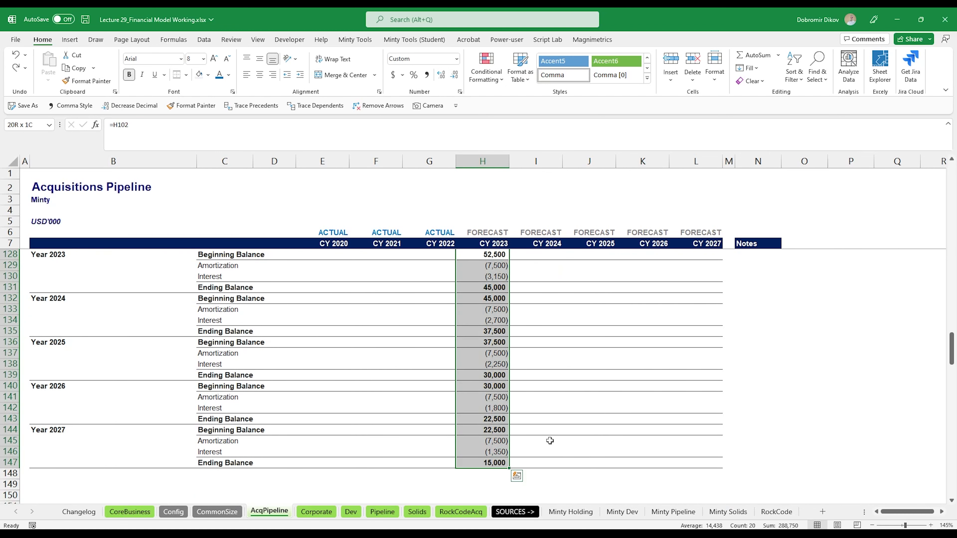
scroll(569, 441, "up", 1)
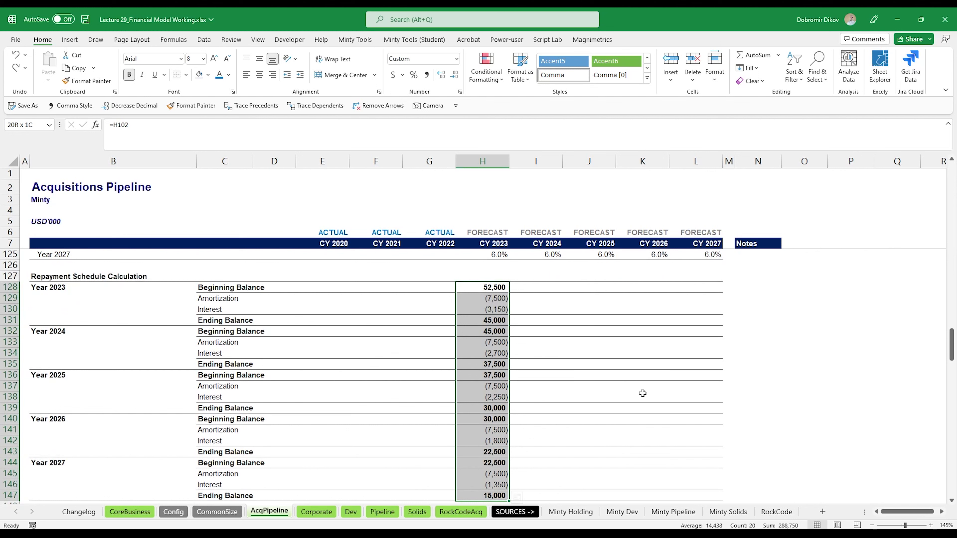
key("shift+Right")
key("shift+Right")
key("shift+Right")
key("shift+Right")
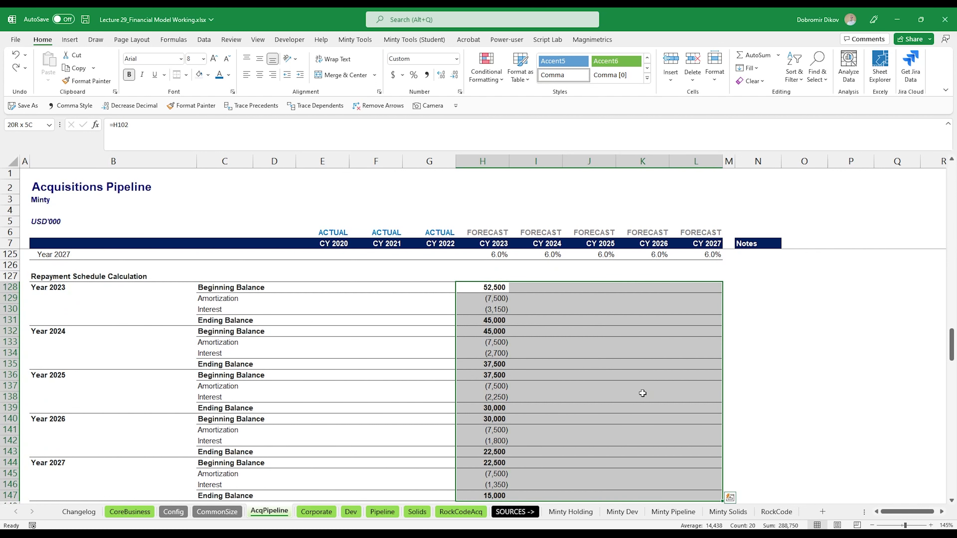
key("ctrl+r")
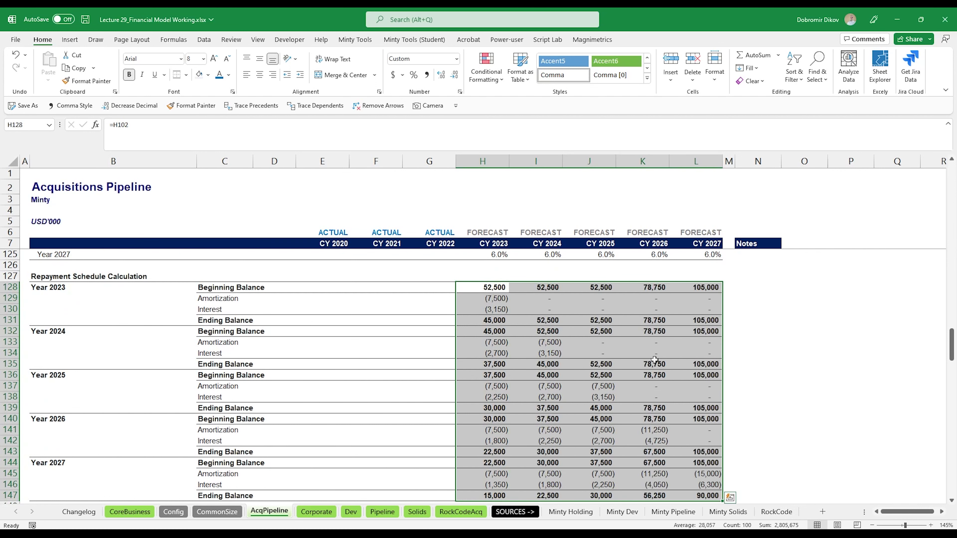
- Check the Year 2023 Beginning Balance formulas for CY 2024 and CY 2025 against the amortization and interest cascades
left_click(551, 288)
left_click(600, 288)
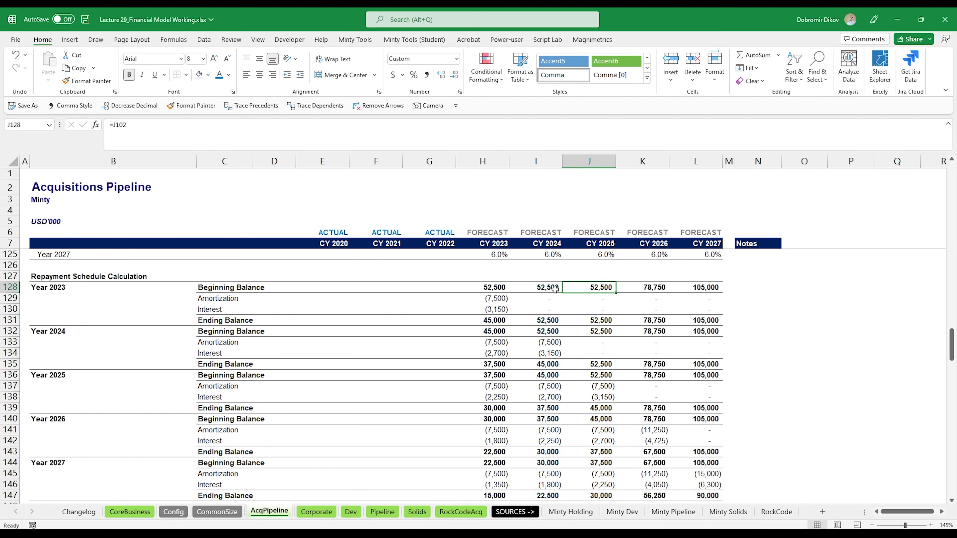
scroll(563, 294, "up", 5)
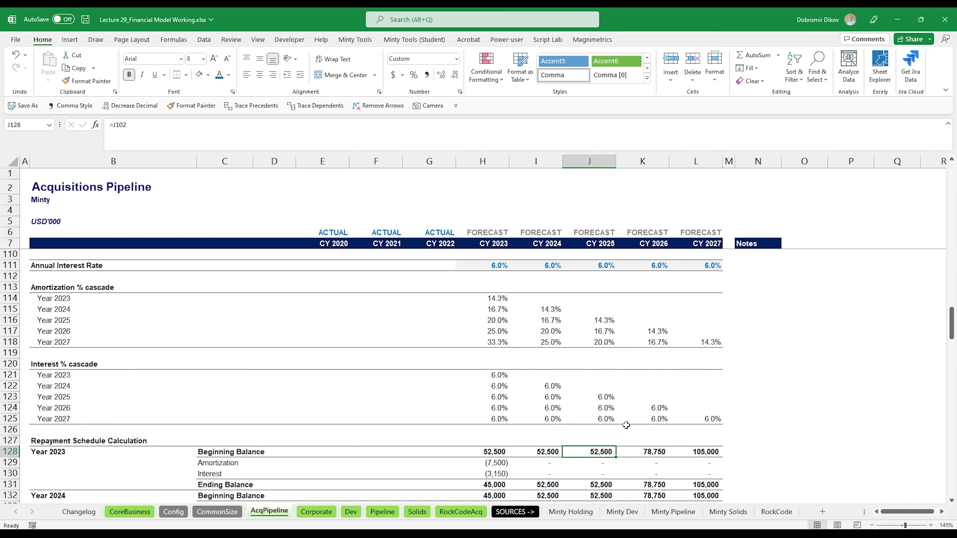
scroll(626, 425, "down", 3)
scroll(564, 352, "up", 2)
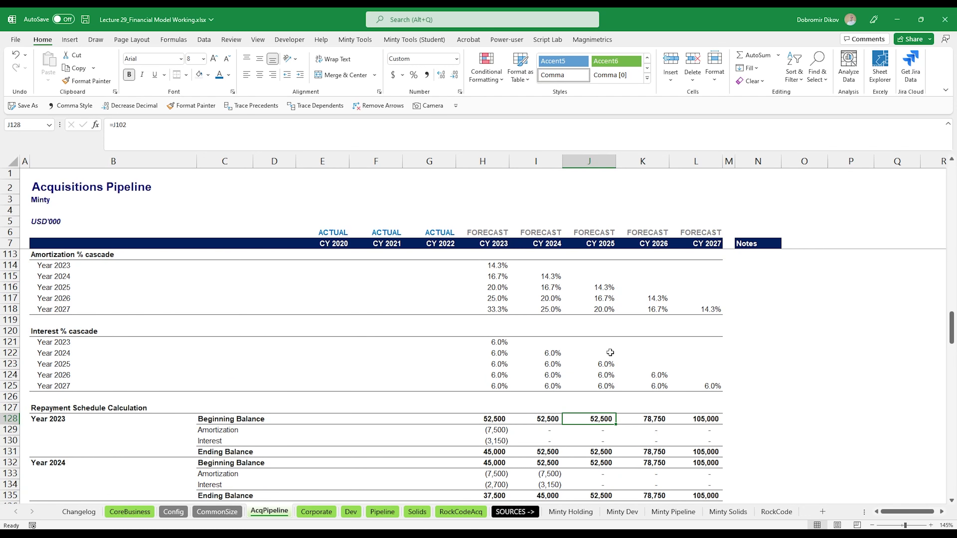
- Try clearing the Year 2023 block's CY 2024 Beginning Balance, Amortization and Interest in I128:I130, and undo the deletion
scroll(613, 398, "down", 4)
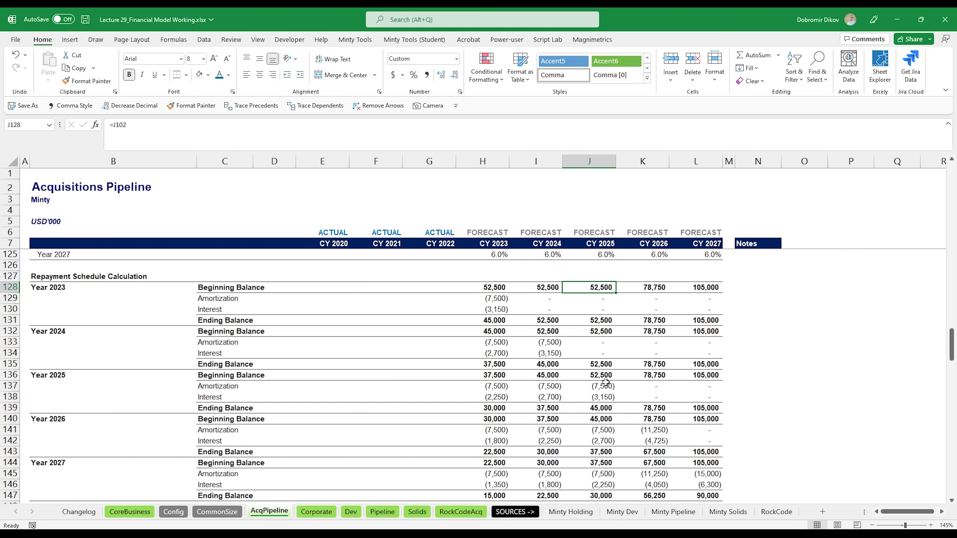
scroll(676, 407, "down", 1)
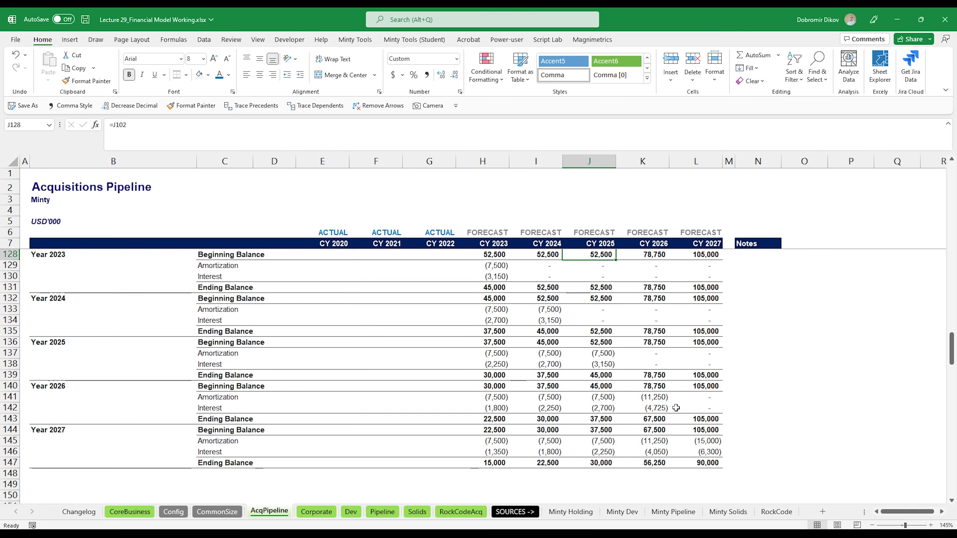
scroll(636, 383, "up", 1)
left_click_drag(553, 288, 553, 309)
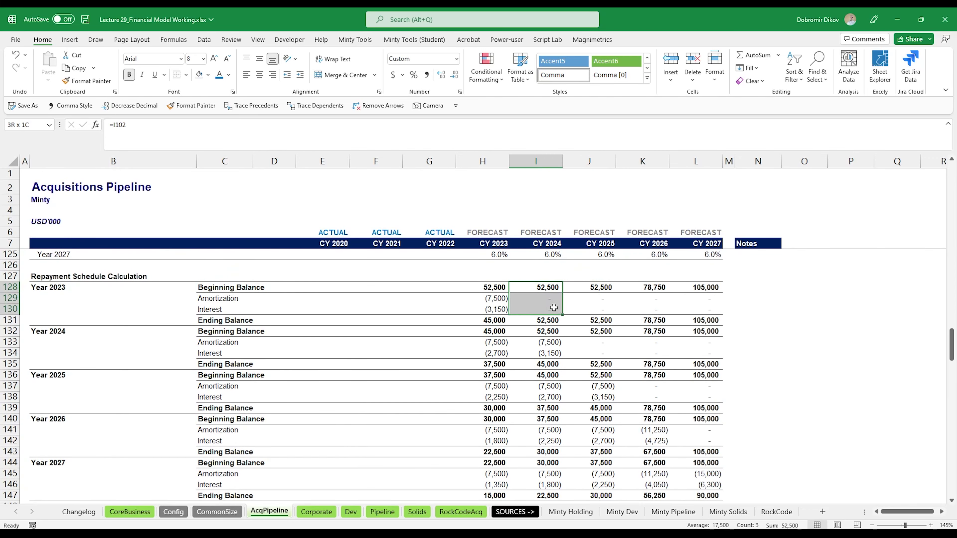
key("Delete")
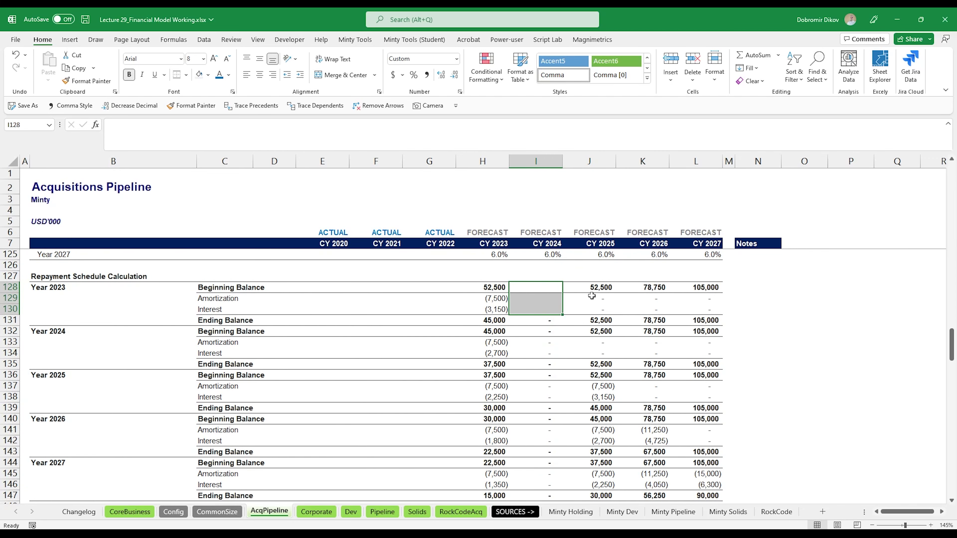
left_click(539, 323)
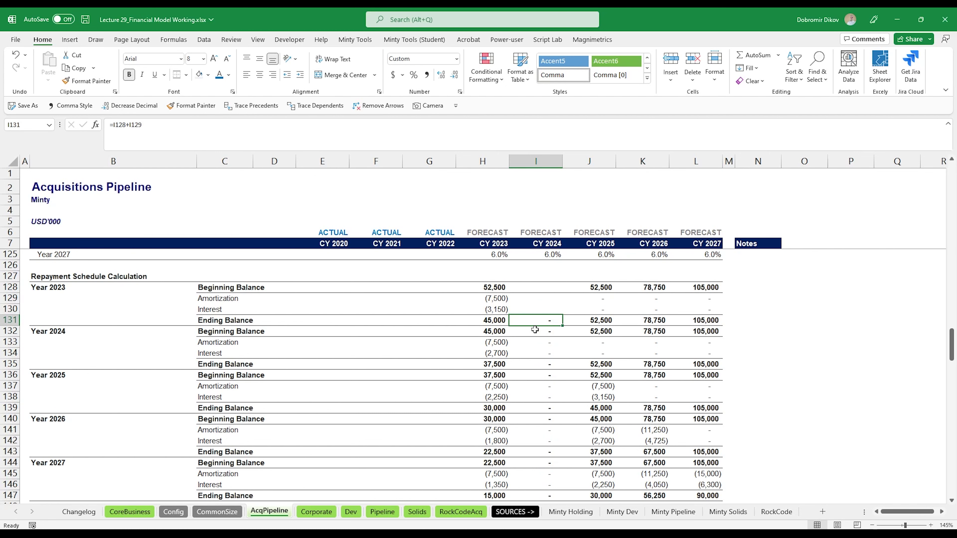
left_click(535, 331)
key("ctrl+z")
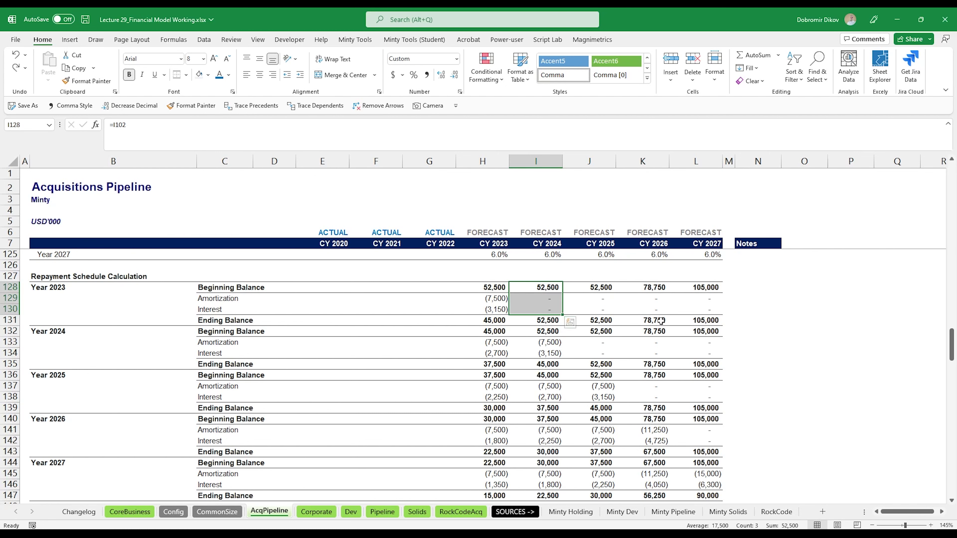
scroll(611, 354, "down", 1)
scroll(580, 407, "up", 2)
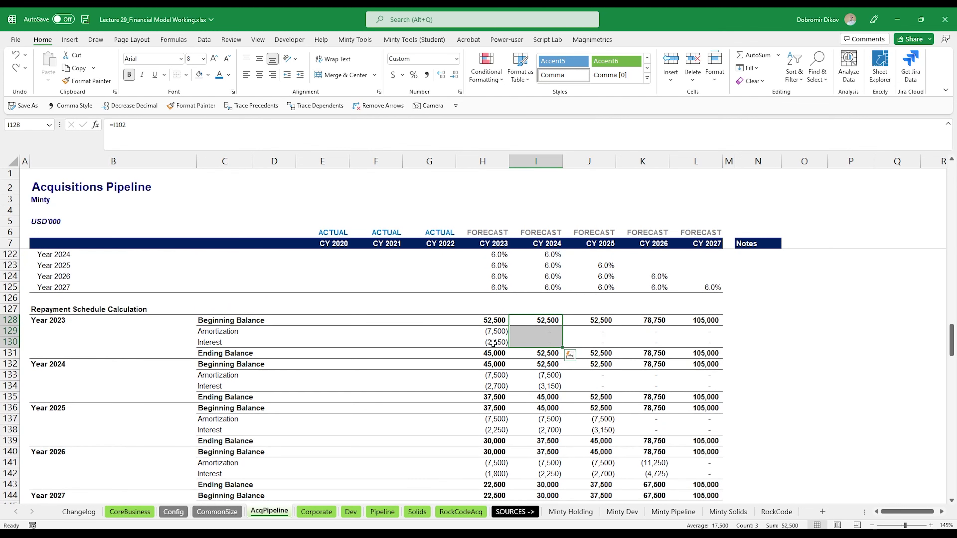
left_click_drag(498, 321, 486, 453)
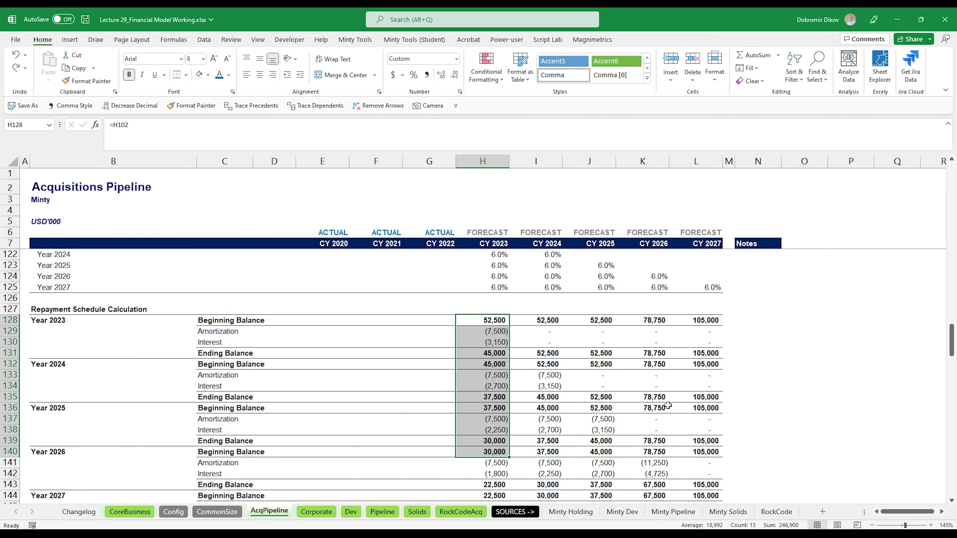
scroll(667, 407, "down", 2)
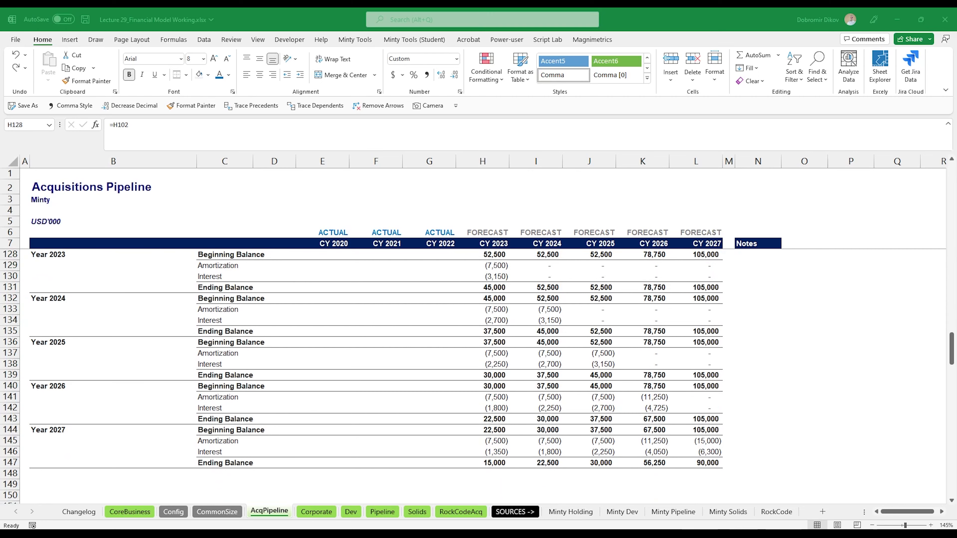
- Calculate the CY 2023 Debt Amortization in H103 with =SUM(H129:L129), totalling the Year 2023 Amortization row
scroll(515, 426, "up", 8)
scroll(515, 426, "up", 2)
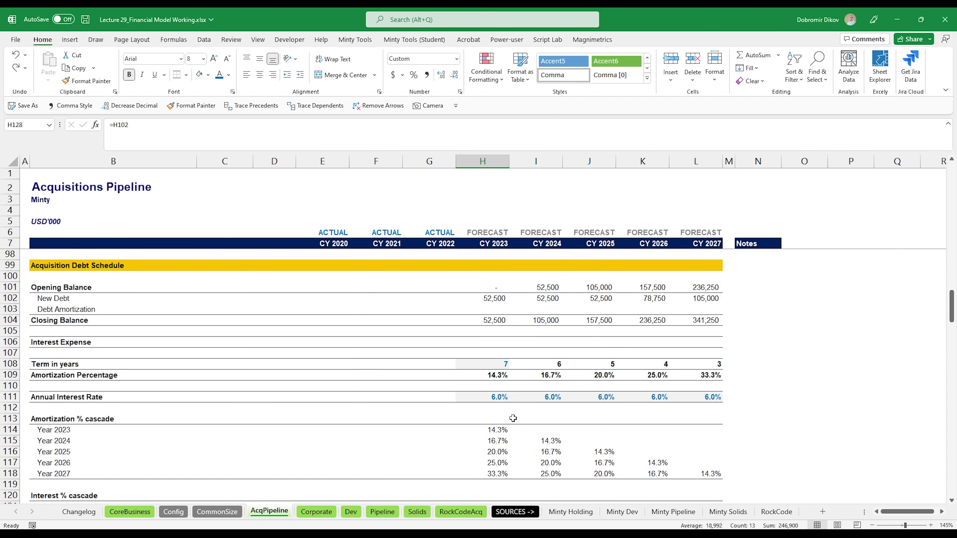
left_click(500, 309)
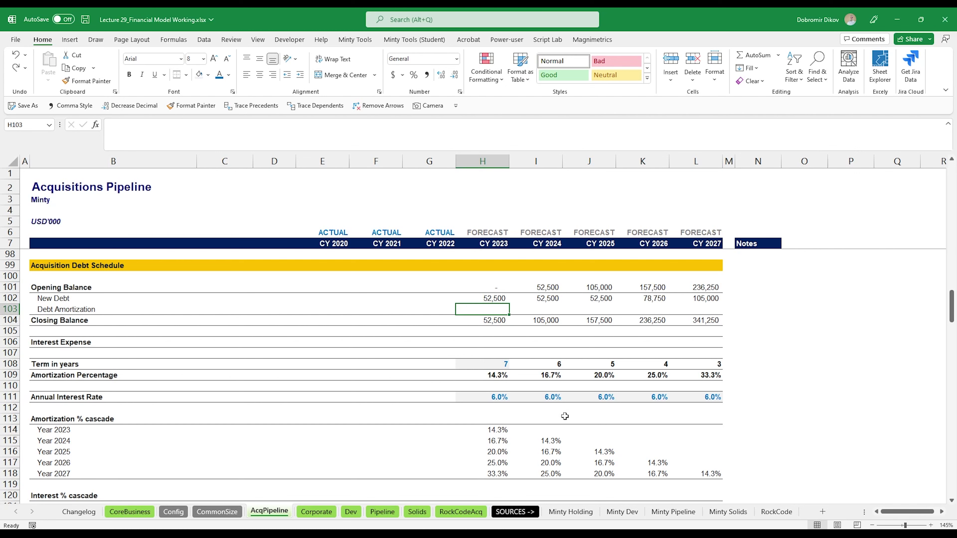
type("=SUM(")
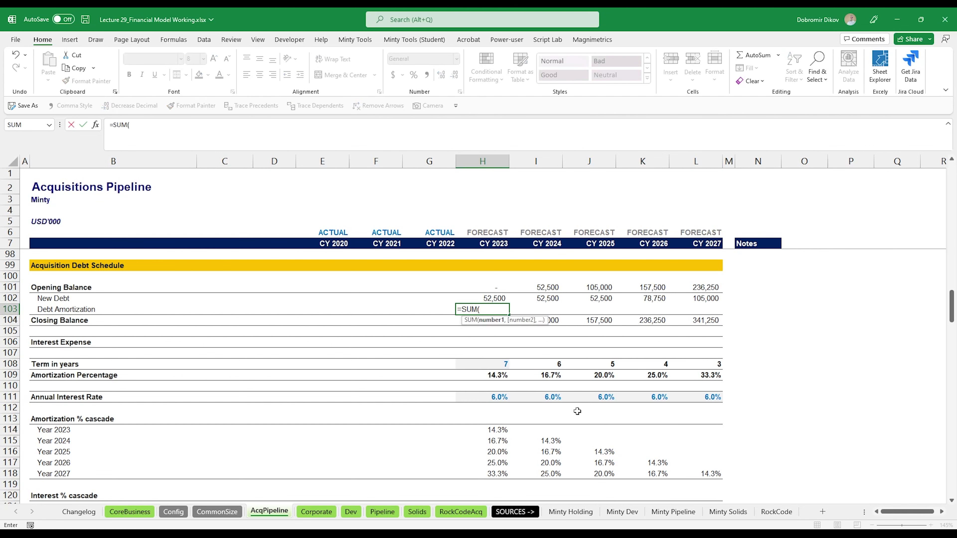
scroll(495, 443, "down", 5)
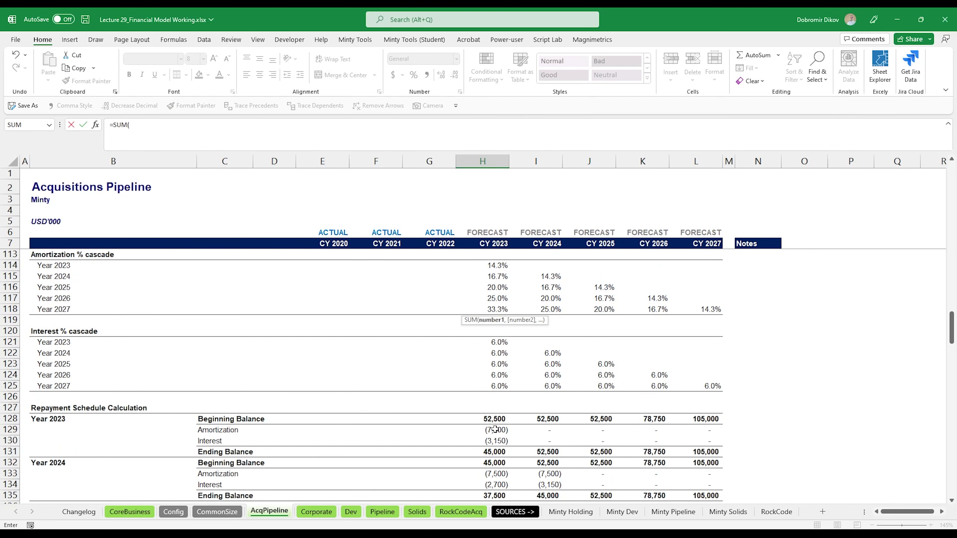
left_click_drag(495, 430, 691, 430)
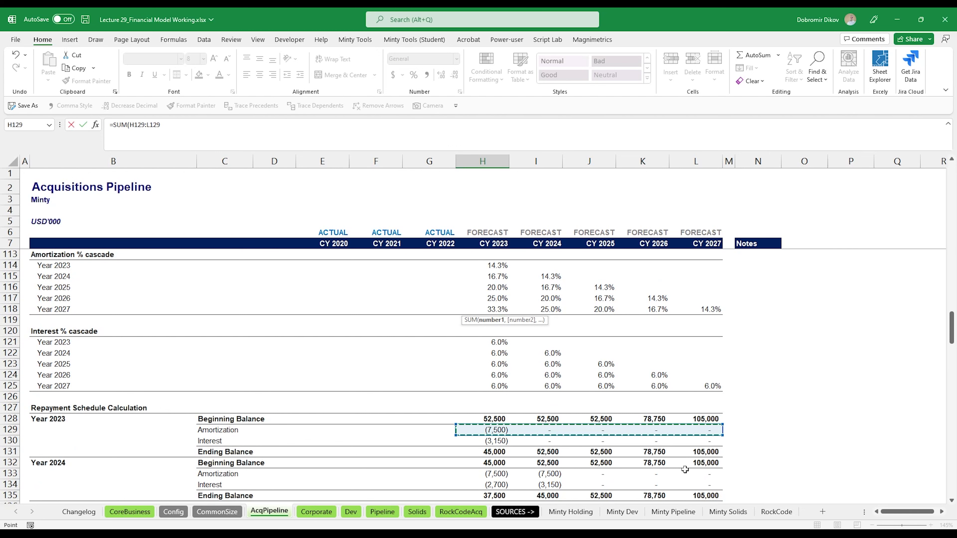
key("Tab")
- Calculate the CY 2024 Debt Amortization in I103 with =SUM(H133:L133), totalling the Year 2024 Amortization row
type("=SUM(")
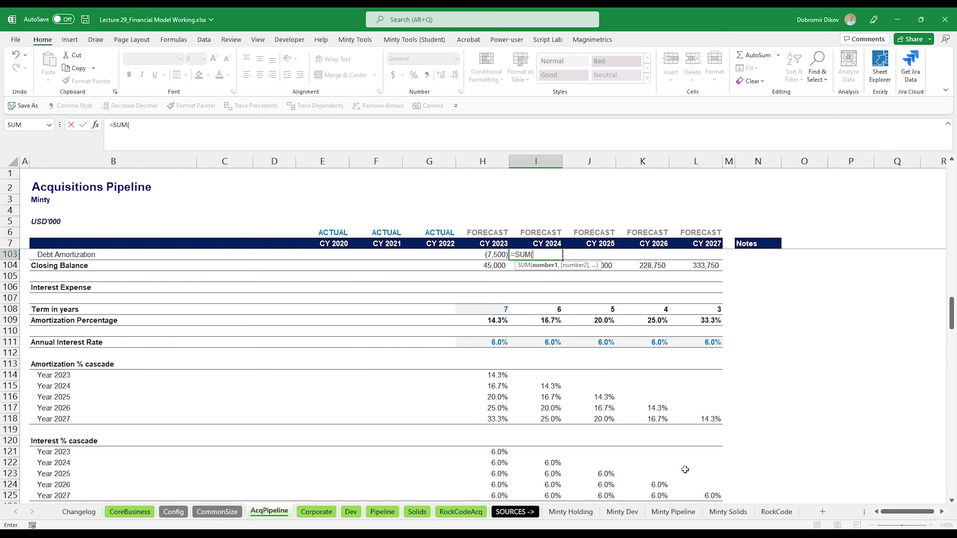
scroll(685, 469, "down", 7)
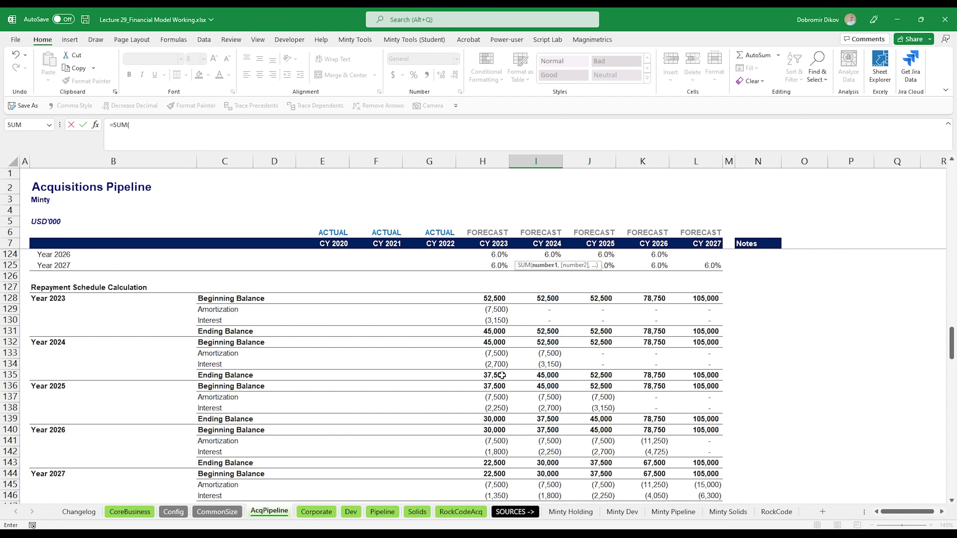
left_click_drag(495, 352, 676, 353)
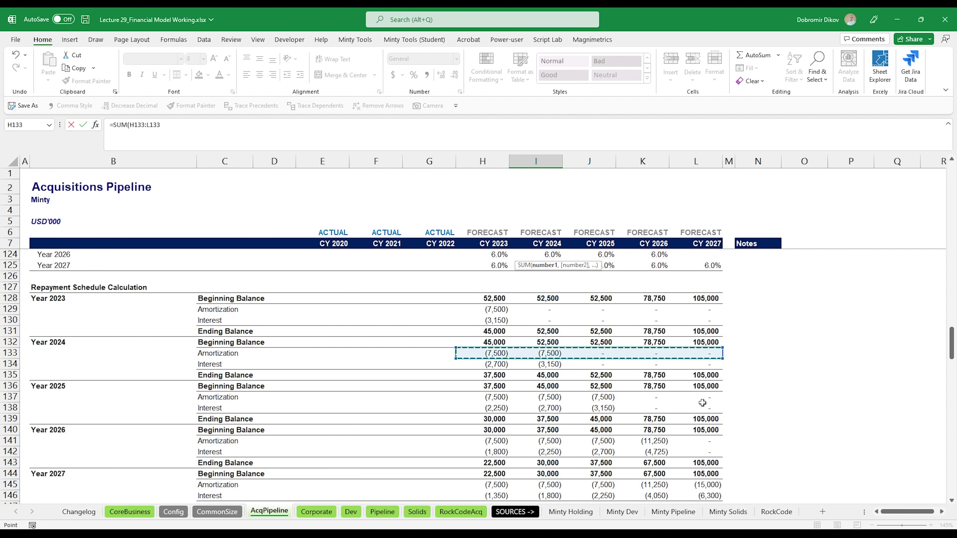
key("Return")
- Calculate the CY 2025 Debt Amortization in J103 with =SUM(H137:L137), totalling the Year 2025 Amortization row
key("Up")
key("Right")
type("=SUM(")
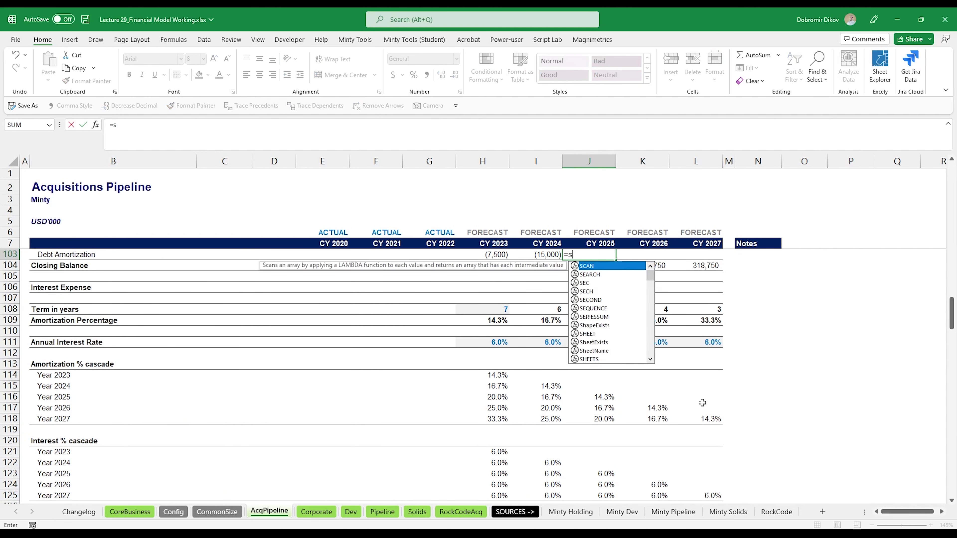
scroll(678, 443, "down", 8)
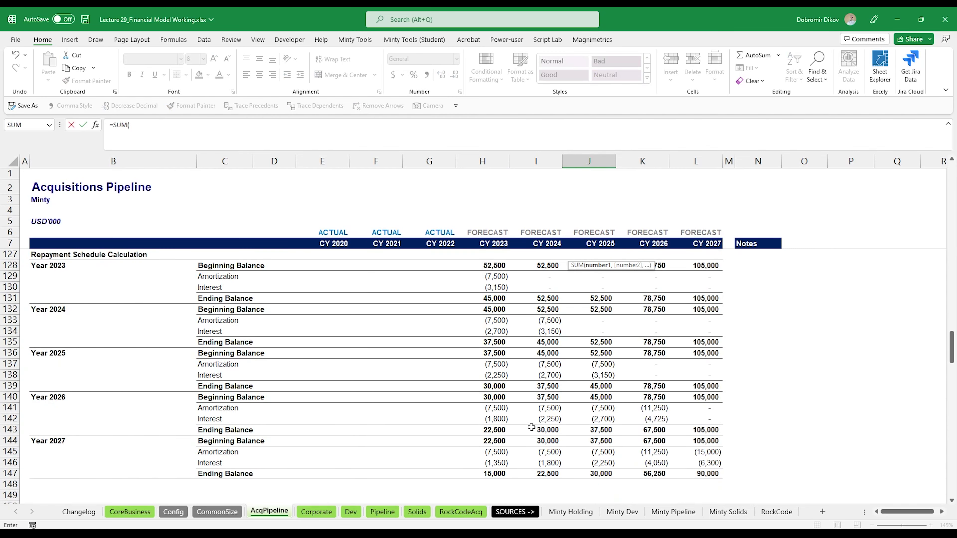
left_click_drag(496, 364, 675, 364)
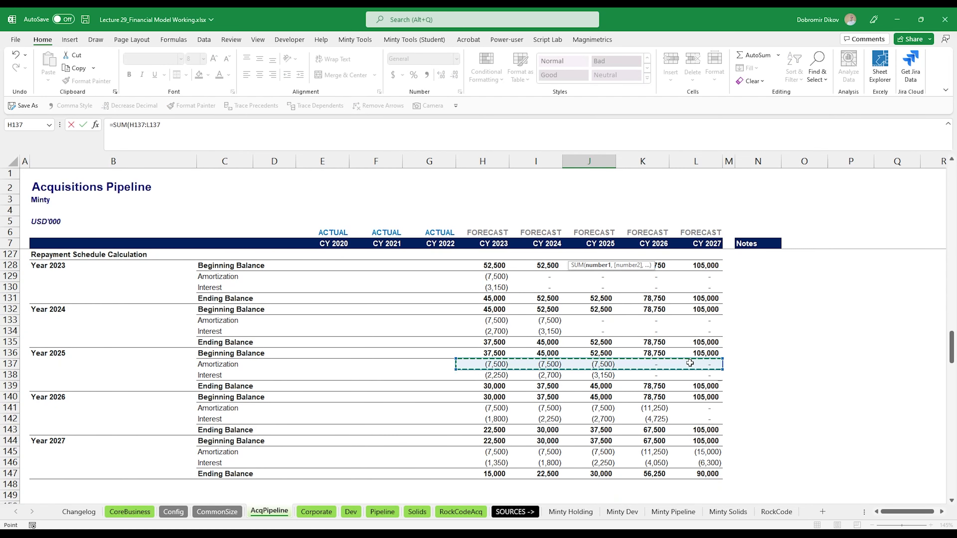
key("Tab")
- Calculate the CY 2026 Debt Amortization in K103 with =SUM(H141:L141), totalling the Year 2026 Amortization row
type("=SUM(")
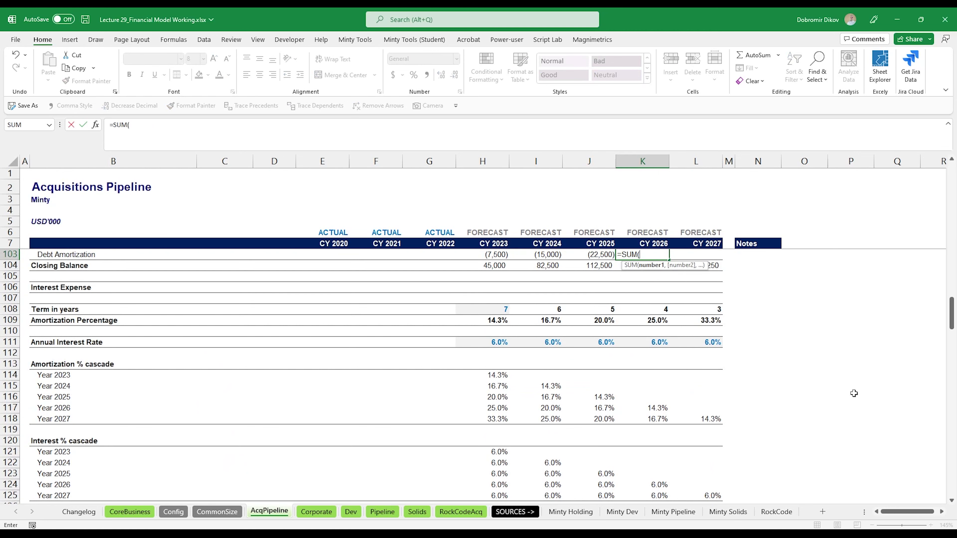
scroll(509, 362, "down", 9)
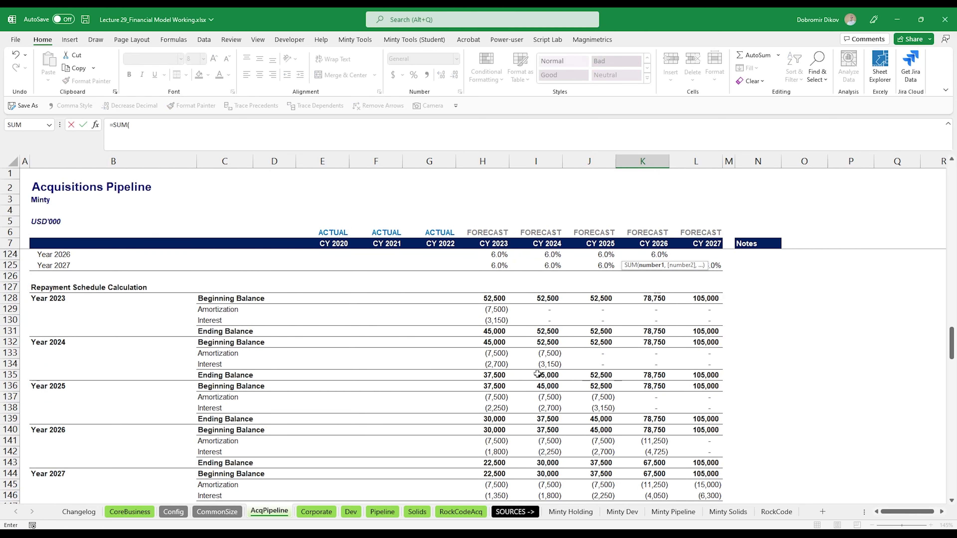
left_click_drag(503, 375, 698, 373)
key("Tab")
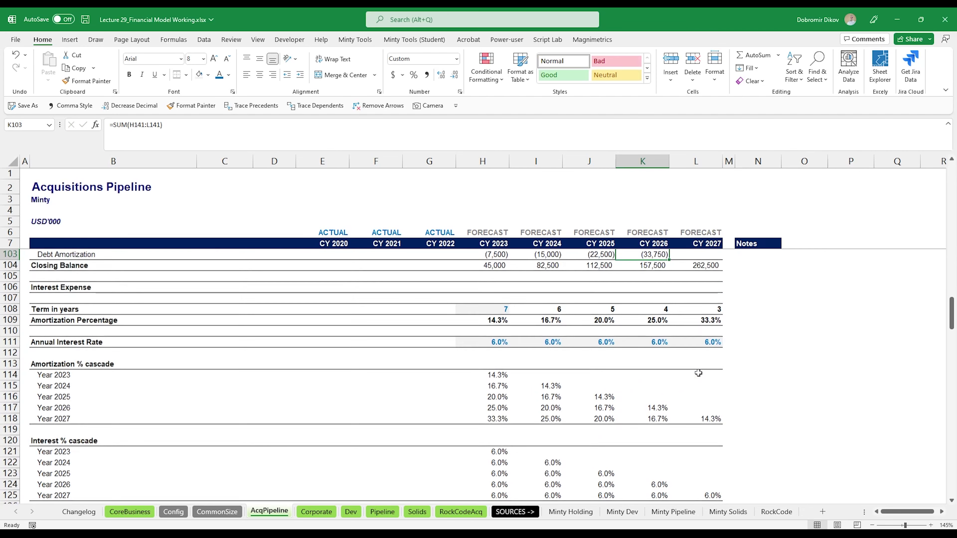
- Calculate the CY 2027 Debt Amortization in L103 with =SUM(H145:L145), totalling the Year 2027 Amortization row
type("=SUM(")
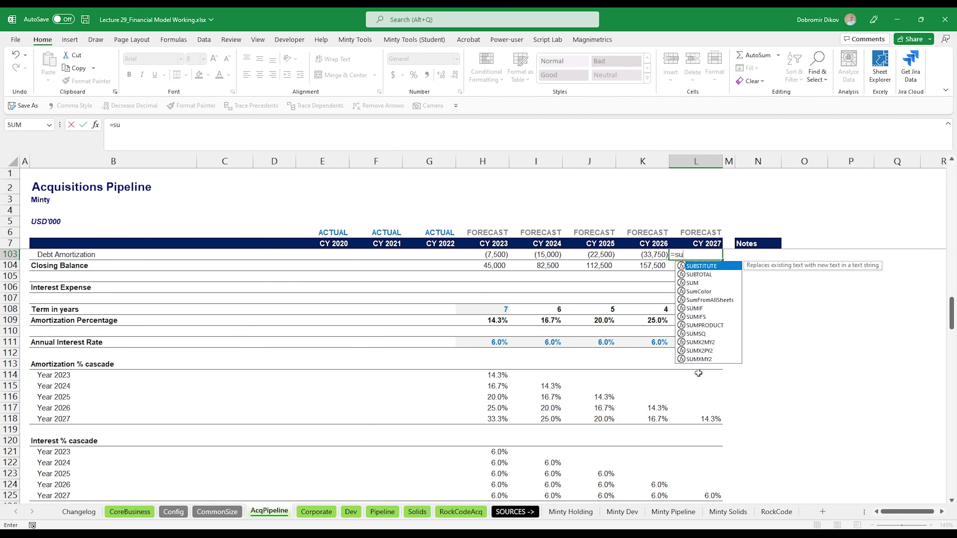
scroll(651, 404, "down", 9)
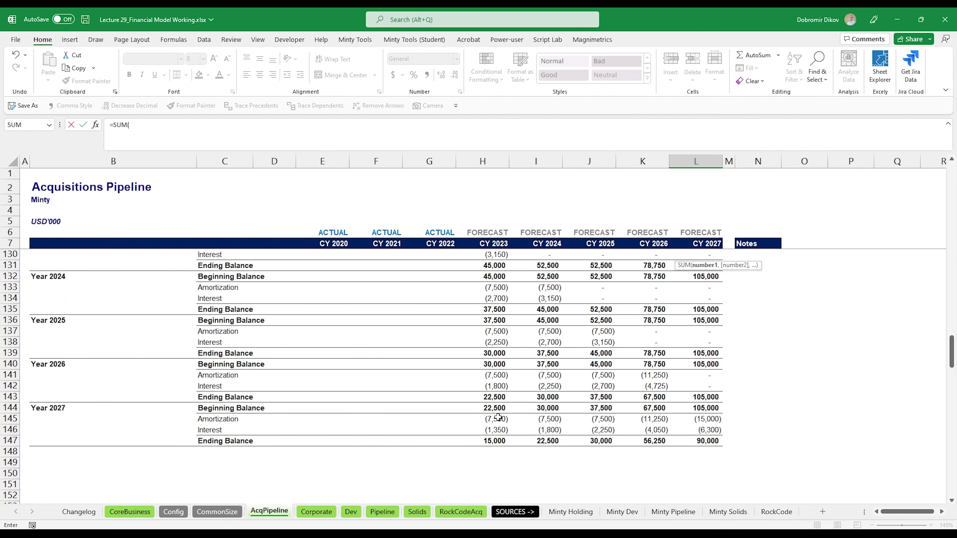
left_click_drag(493, 419, 708, 419)
key("Return")
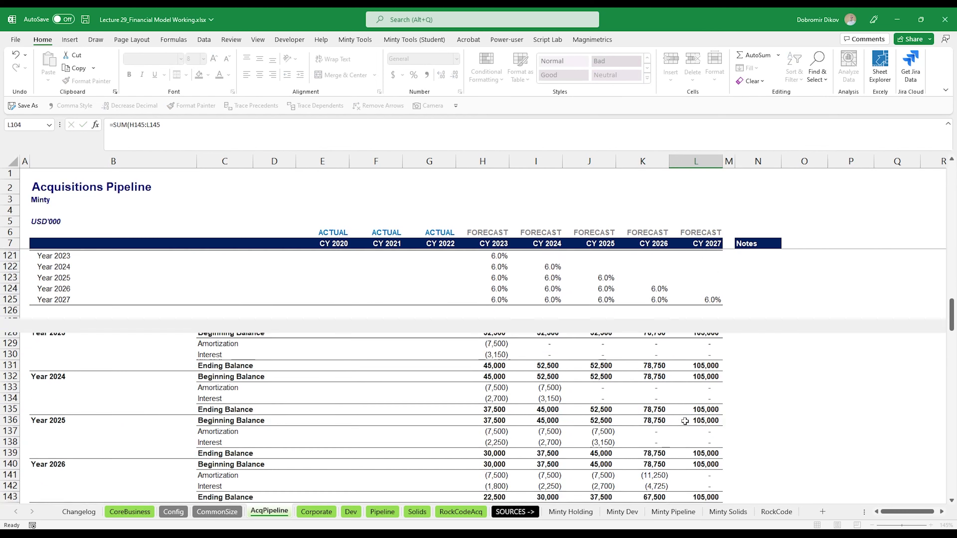
scroll(697, 373, "up", 2)
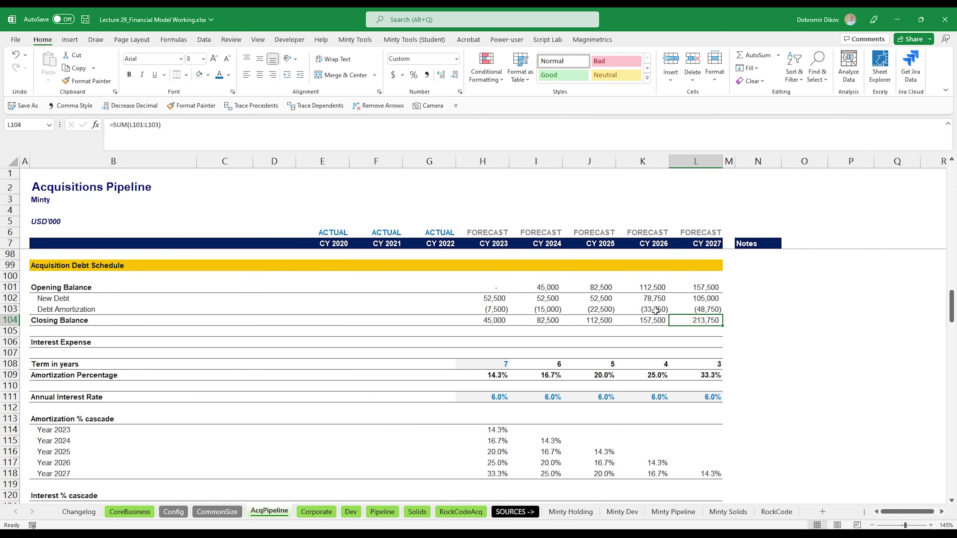
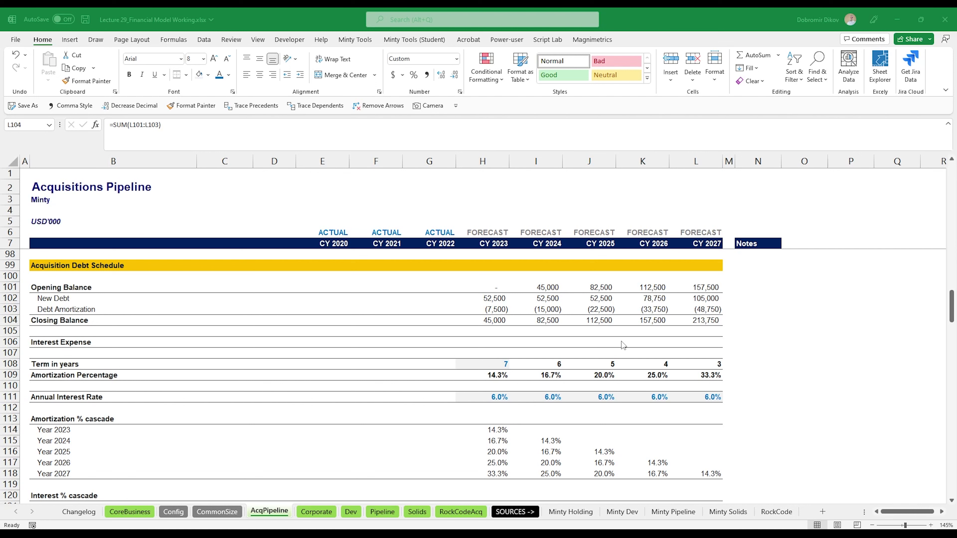
scroll(533, 410, "down", 11)
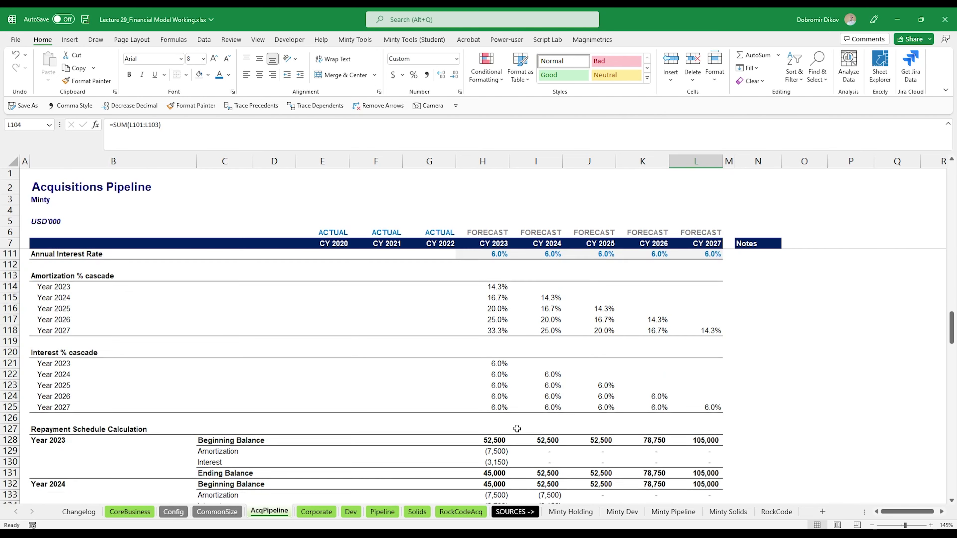
scroll(482, 286, "up", 2)
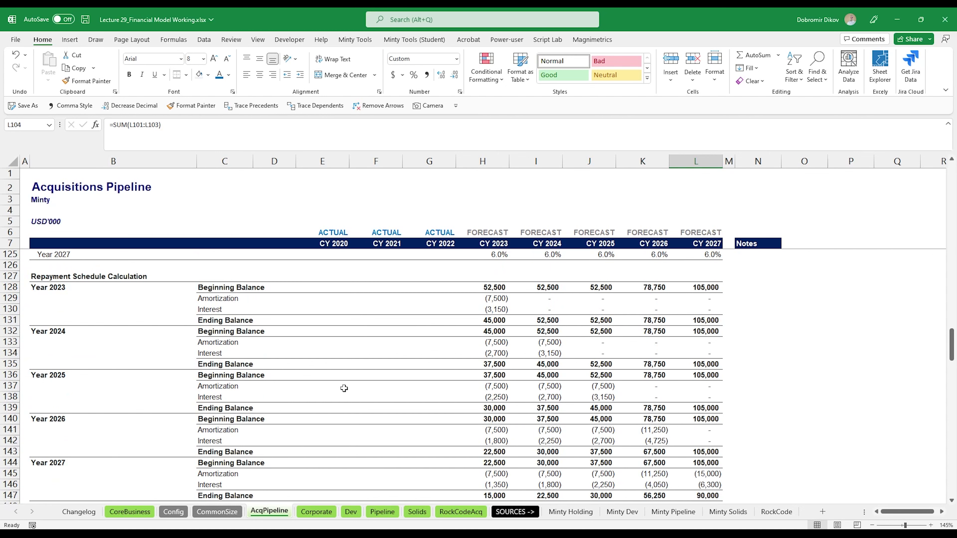
scroll(461, 401, "up", 2)
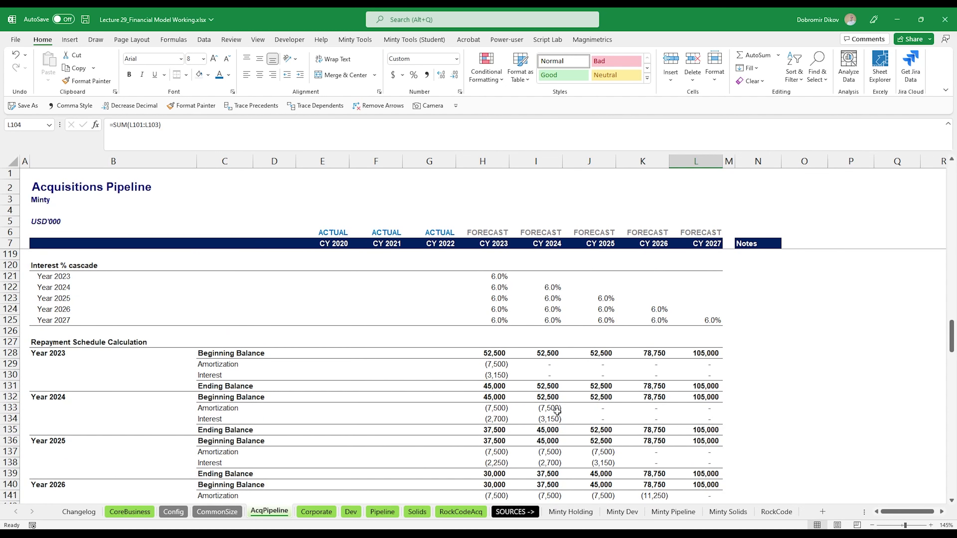
- Calculate the CY 2023 Interest Expense in H106 with =SUM(H130:L130), totalling the Year 2023 Interest row
scroll(547, 378, "up", 7)
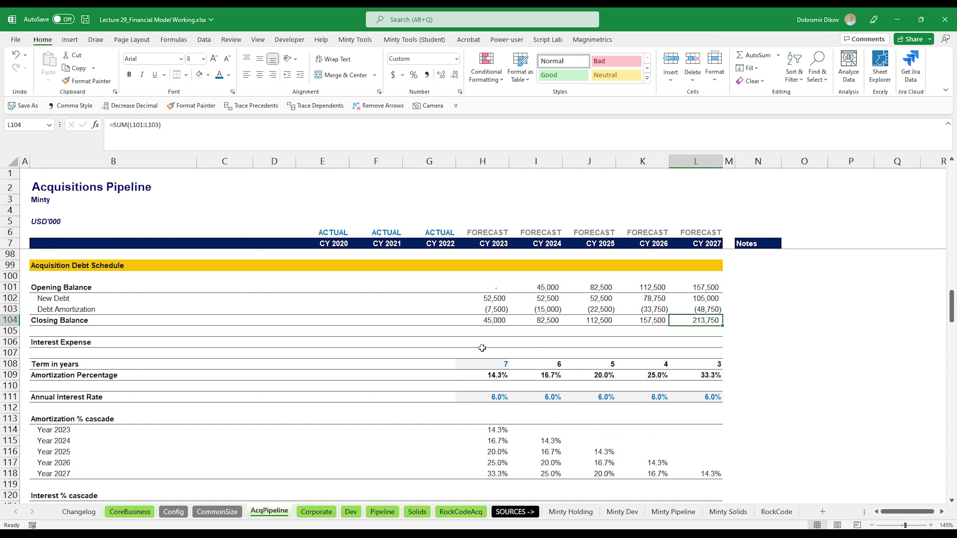
left_click(502, 344)
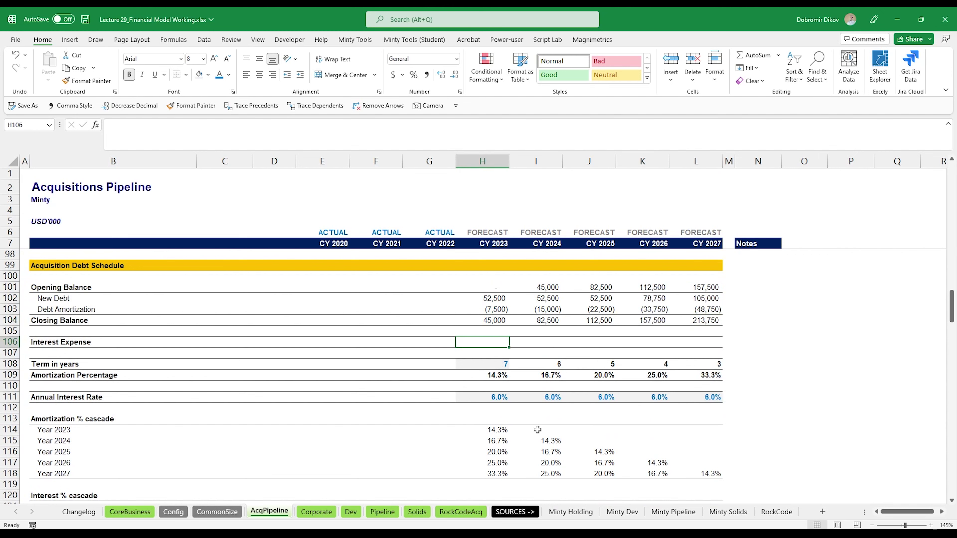
type("=sum(")
key("Tab")
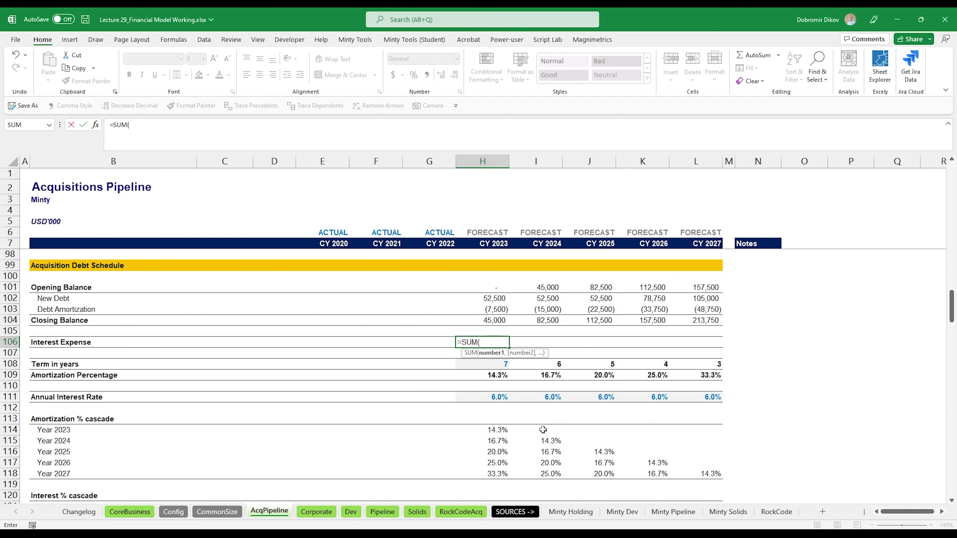
scroll(527, 415, "down", 2)
scroll(527, 415, "down", 3)
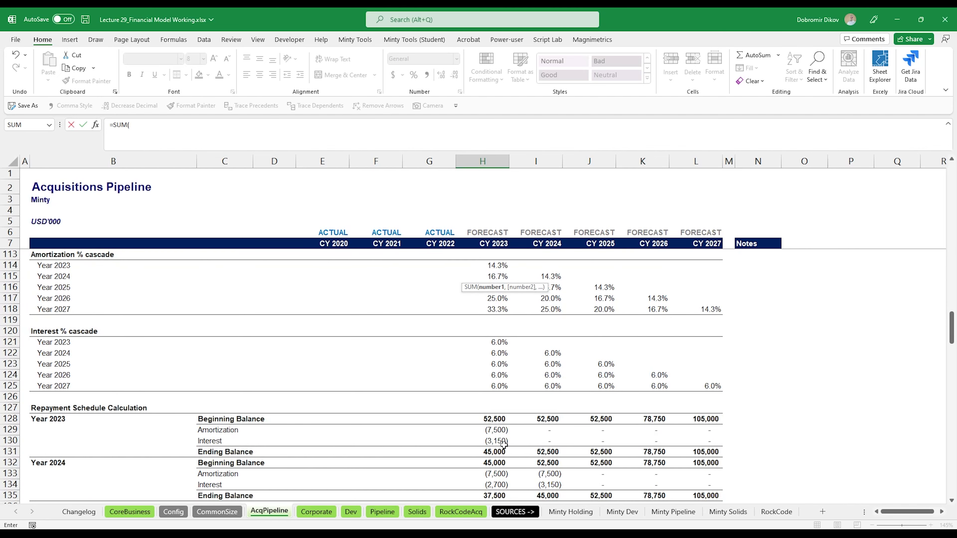
left_click_drag(504, 444, 692, 444)
key("Return")
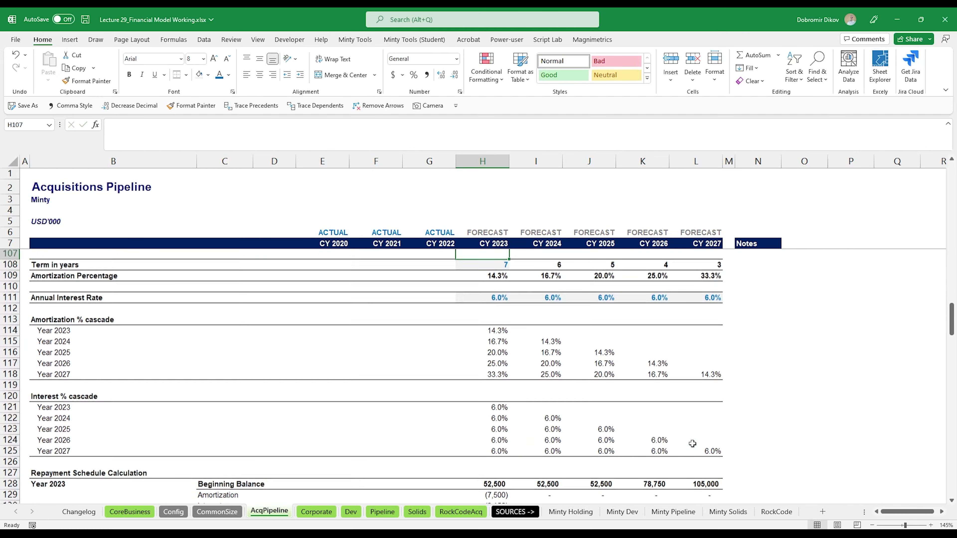
- Calculate the CY 2024 Interest Expense in I106 with =SUM(H134:L134), totalling the Year 2024 Interest row
key("Up")
key("Right")
type("=SUM(")
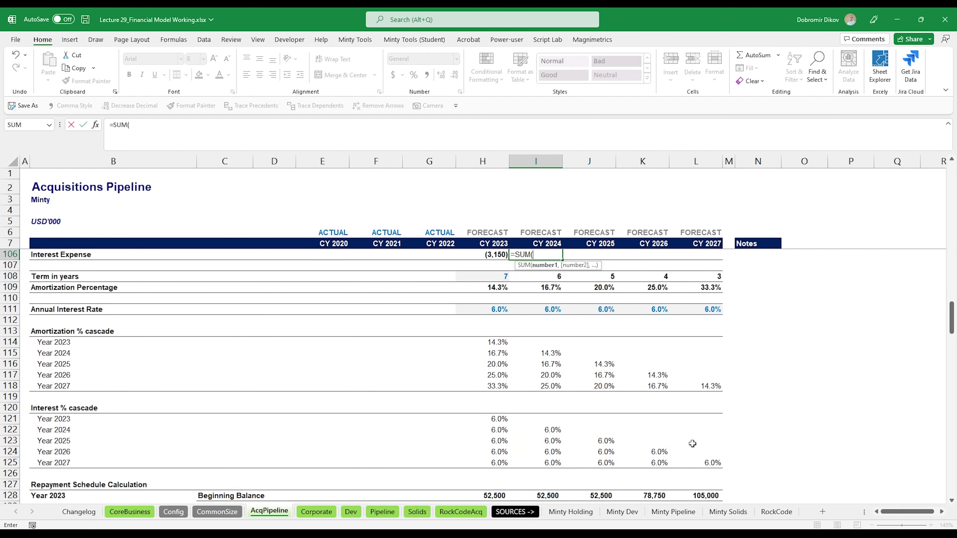
scroll(463, 447, "down", 4)
scroll(464, 447, "down", 3)
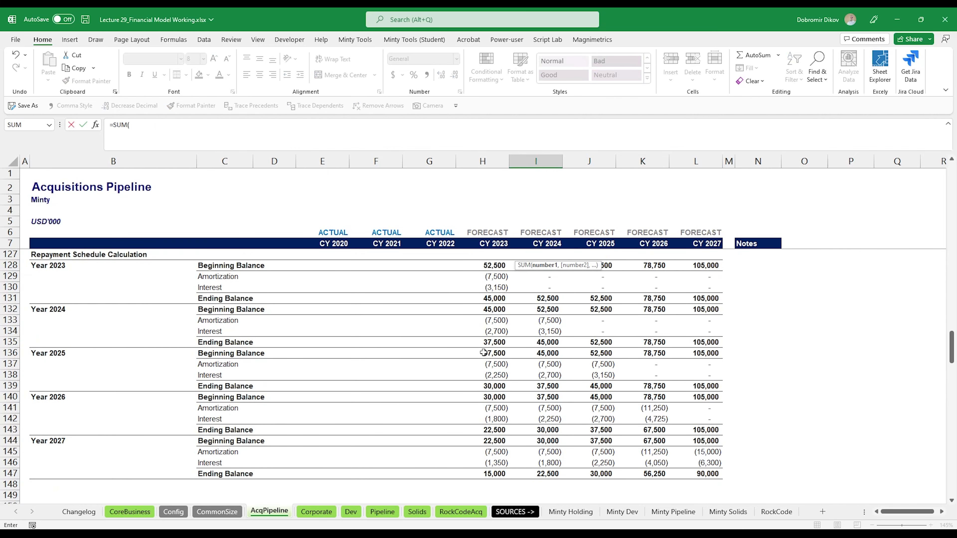
left_click_drag(489, 332, 682, 332)
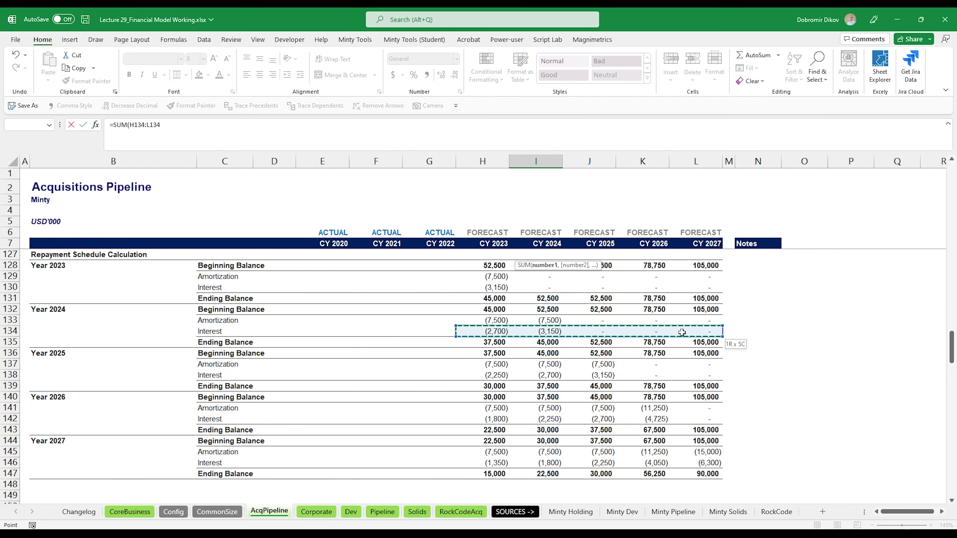
key("Tab")
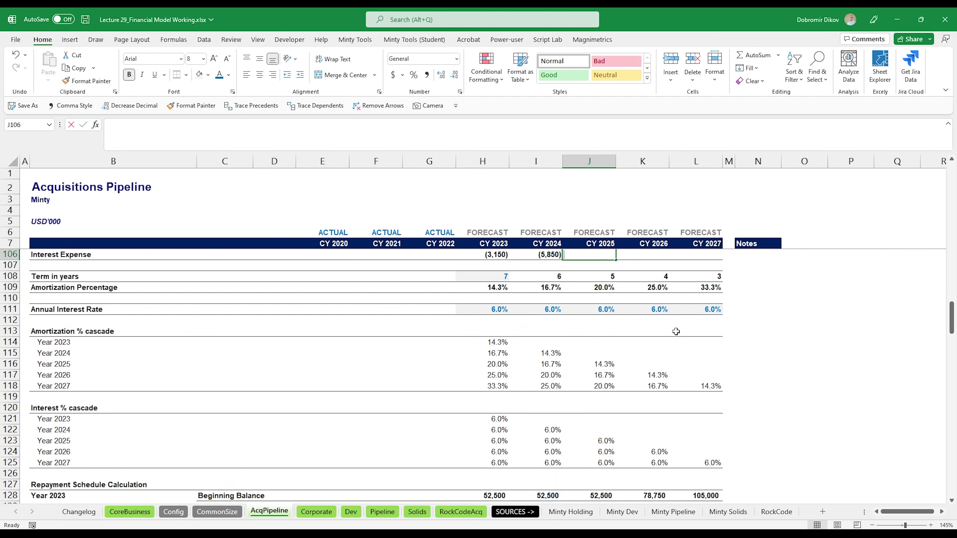
- Calculate the CY 2025 Interest Expense in J106 with =SUM(H138:L138), totalling the Year 2025 Interest row
type("=su")
key("Tab")
scroll(555, 399, "down", 8)
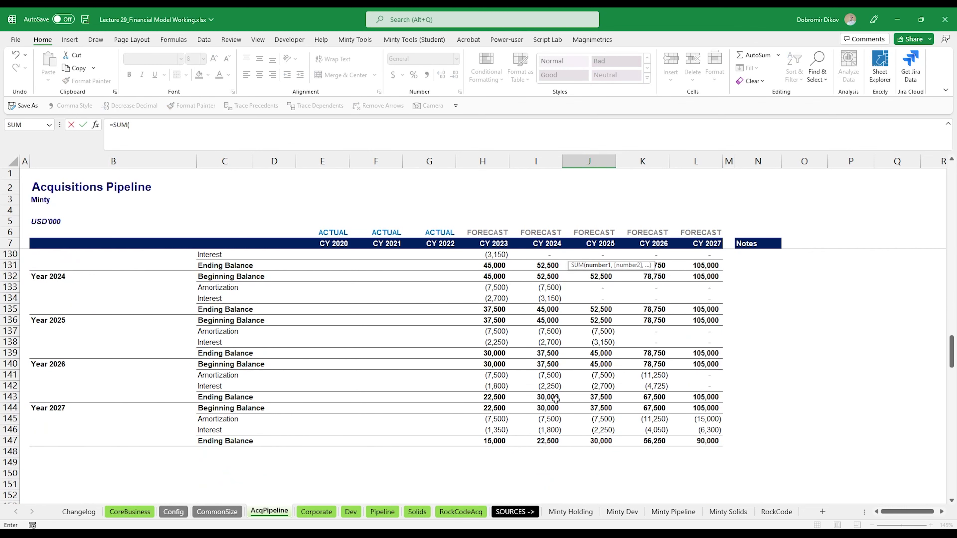
left_click_drag(494, 341, 673, 342)
key("Tab")
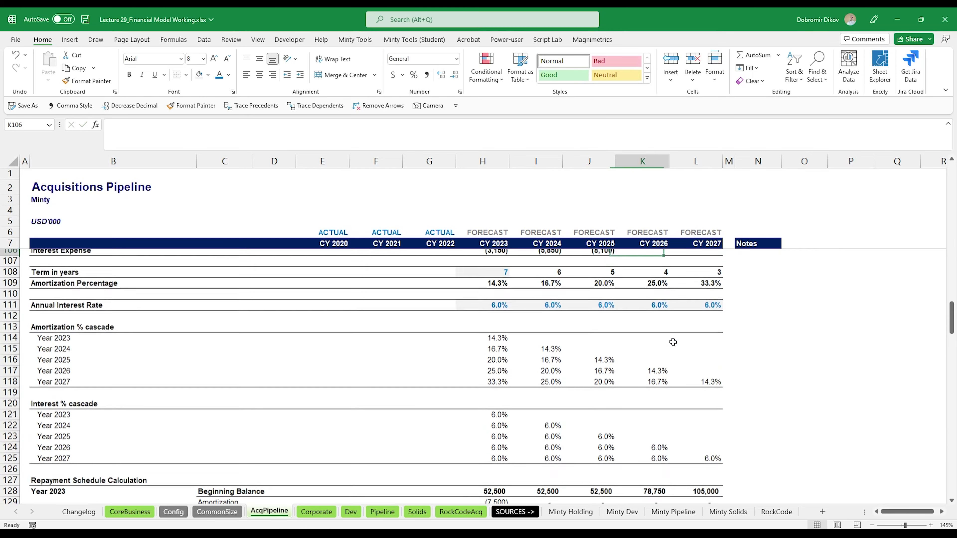
- Calculate the CY 2026 Interest Expense in K106 with =SUM(H142:L142), totalling the Year 2026 Interest row
type("=su")
key("Tab")
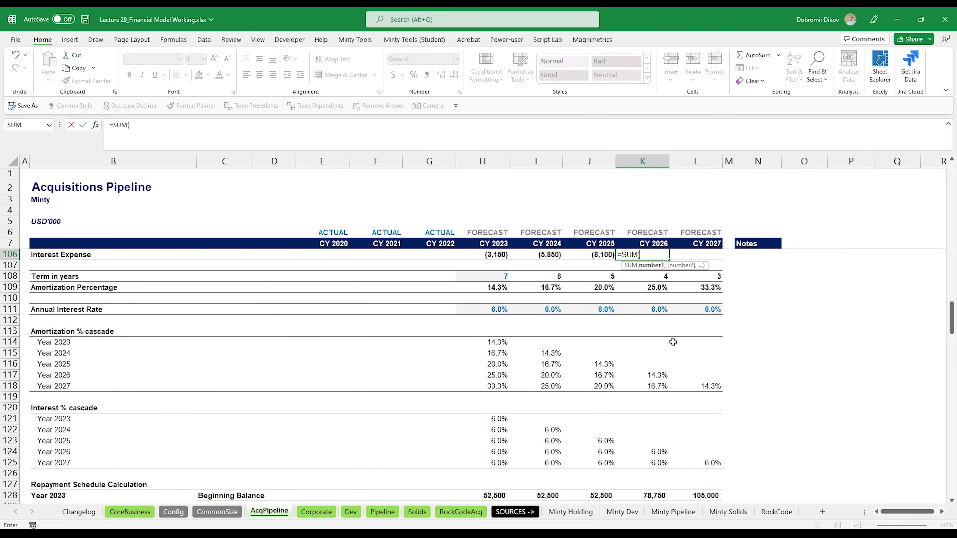
scroll(490, 409, "down", 6)
scroll(493, 408, "down", 2)
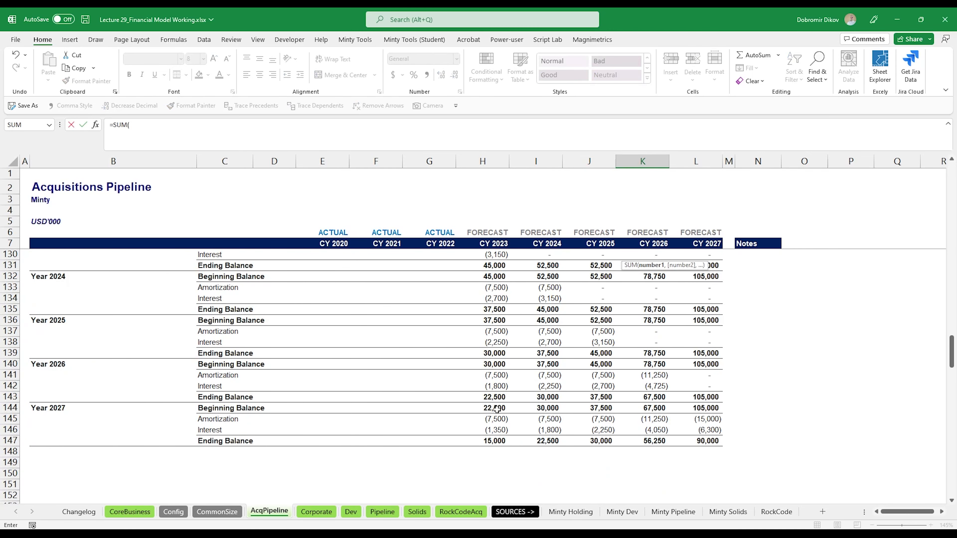
left_click_drag(495, 385, 706, 387)
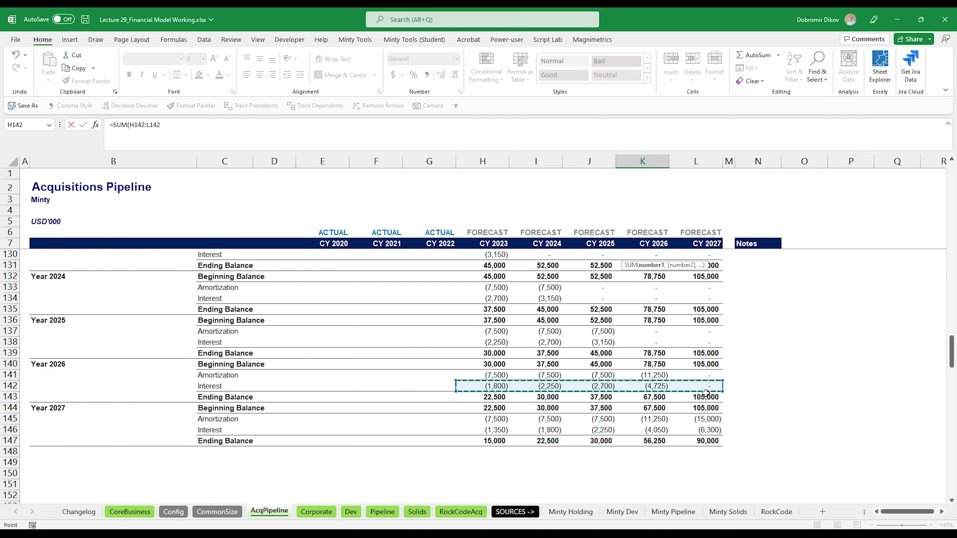
key("Tab")
- Calculate the CY 2027 Interest Expense in L106 with =SUM(H146:L146), totalling the Year 2027 Interest row
type("=su")
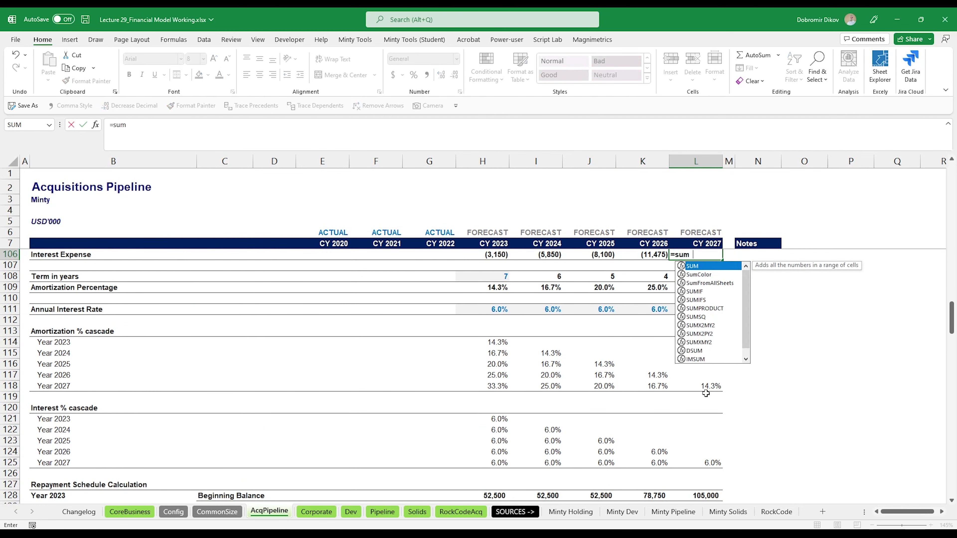
key("Tab")
scroll(706, 393, "down", 8)
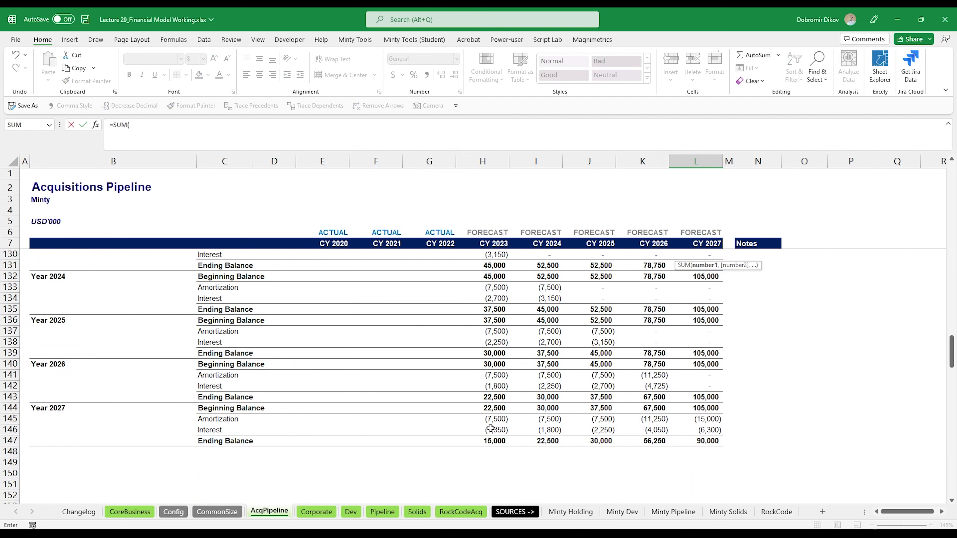
left_click_drag(490, 429, 705, 429)
key("Return")
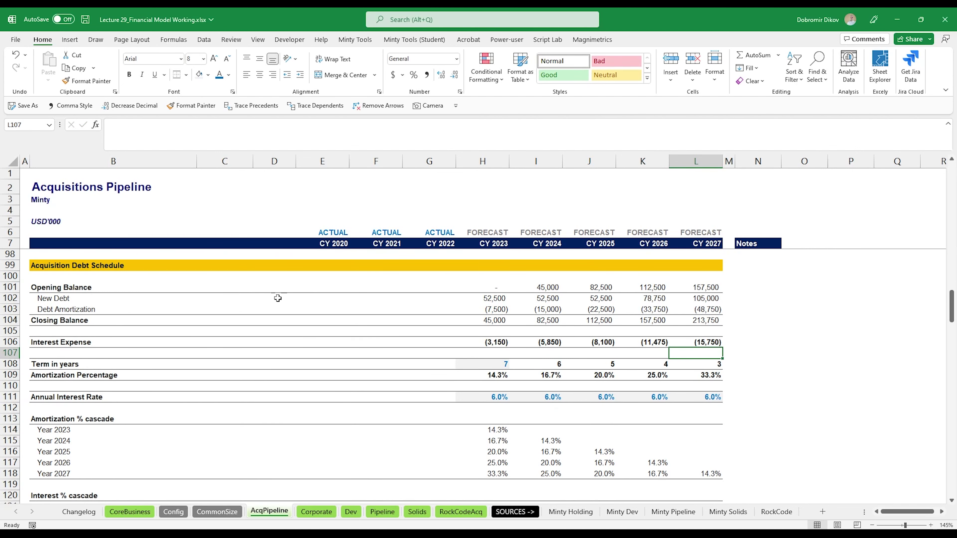
- Link the income statement's CY 2023 Interest in H181 to the debt schedule's Interest Expense with reversed sign, =-H106
scroll(350, 324, "down", 1)
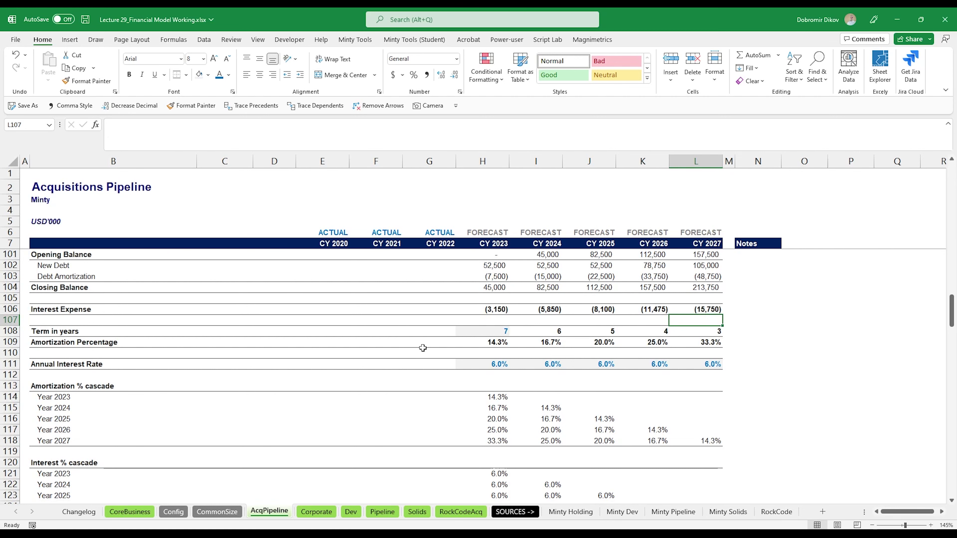
scroll(422, 347, "down", 1)
scroll(423, 346, "down", 15)
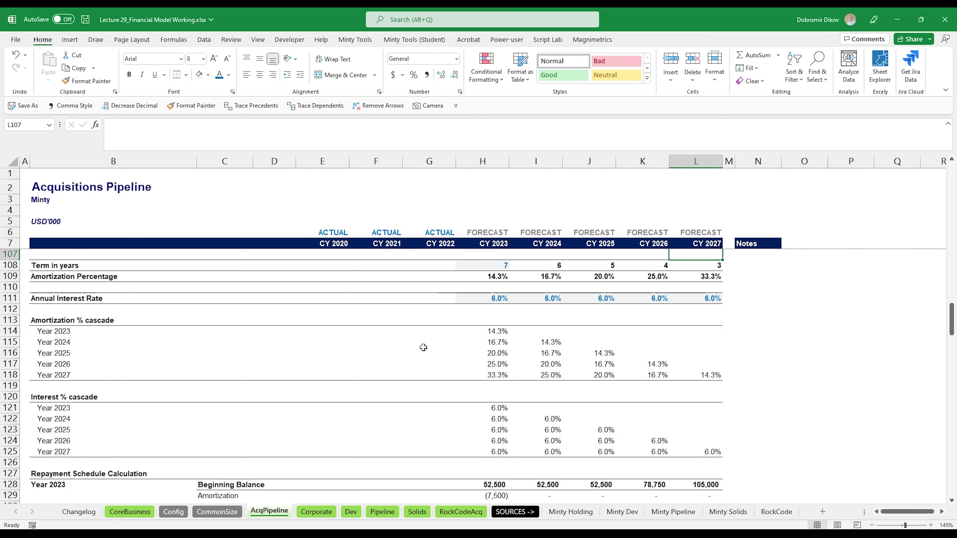
scroll(423, 348, "down", 7)
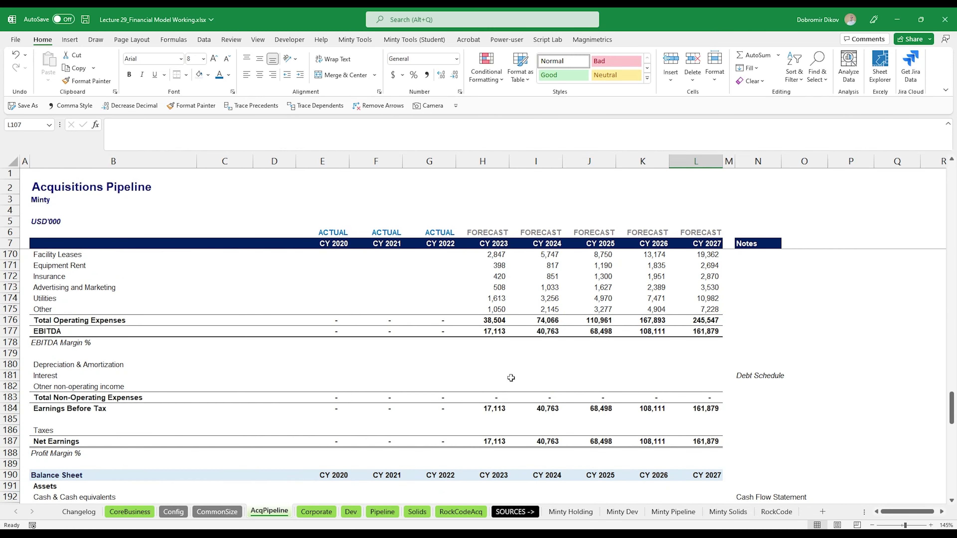
left_click(501, 373)
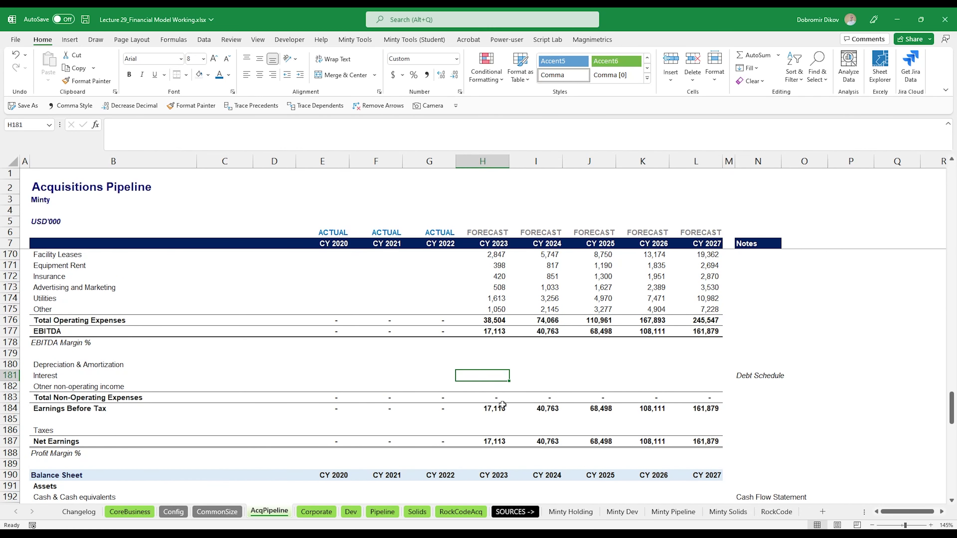
type("-")
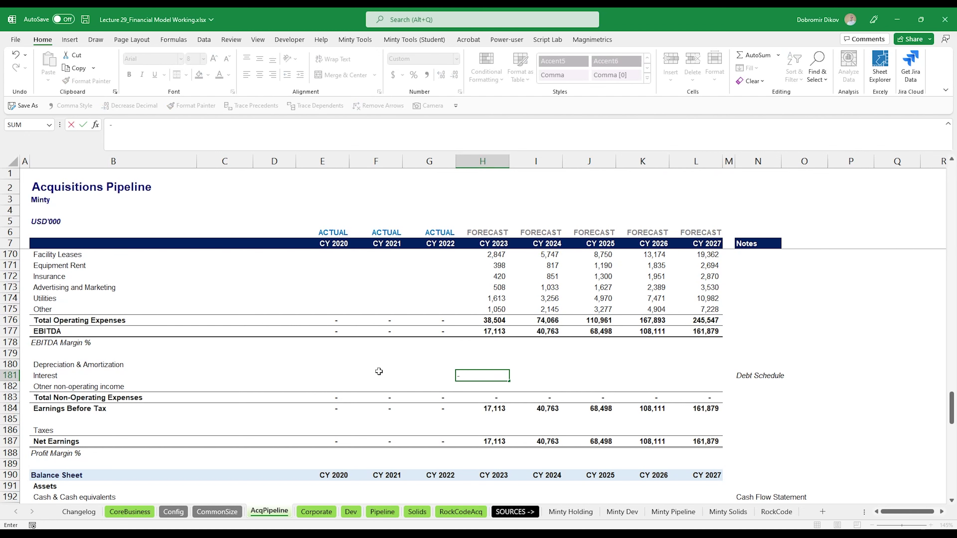
scroll(489, 377, "up", 14)
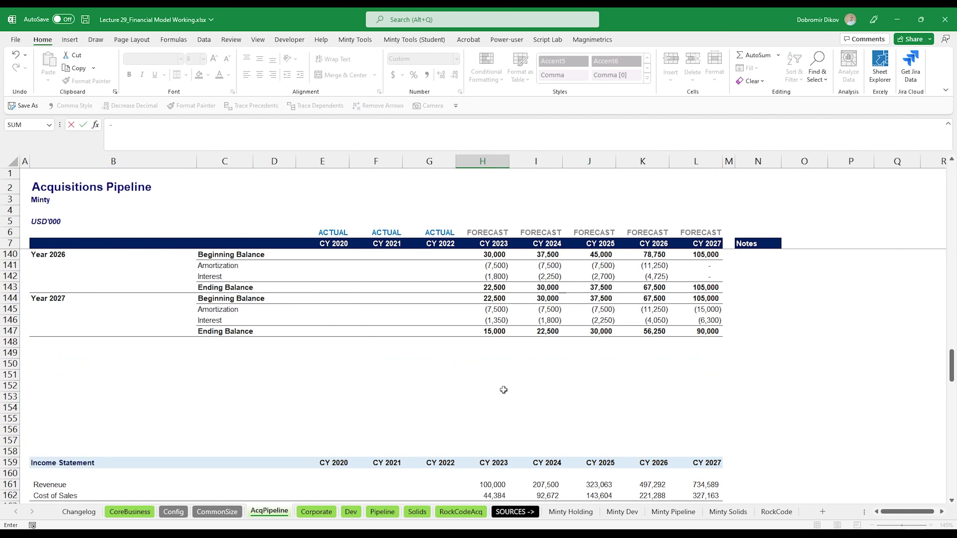
scroll(500, 403, "up", 11)
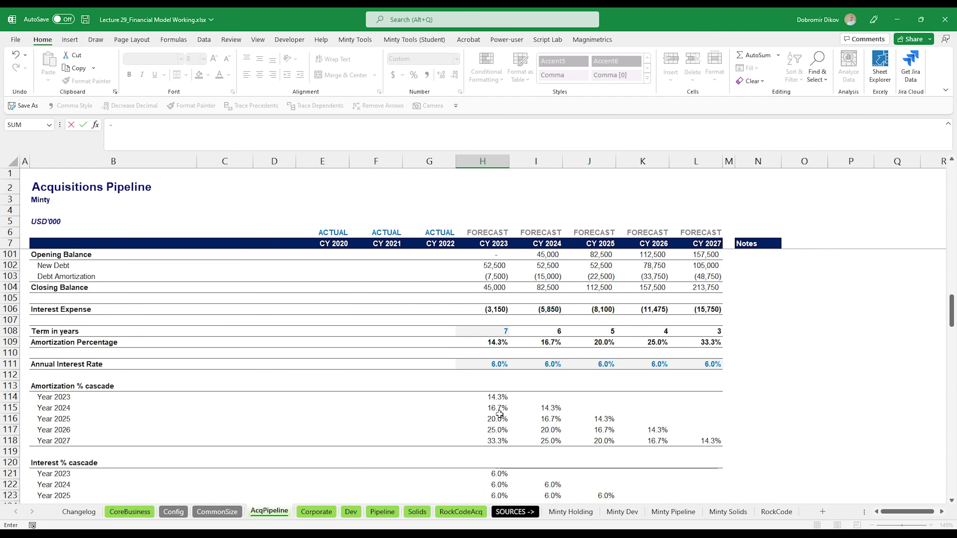
left_click(496, 374)
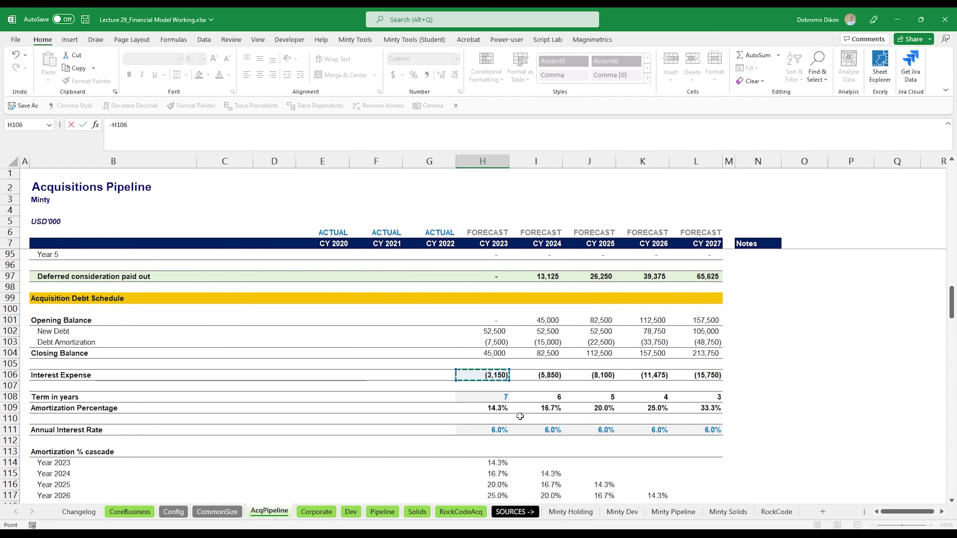
key("ctrl+Return")
- Fill the income statement Interest formula from H181 across to L181 for CY 2024–2027
key("shift+Right")
key("shift+Right")
key("shift+Right")
key("shift+Right")
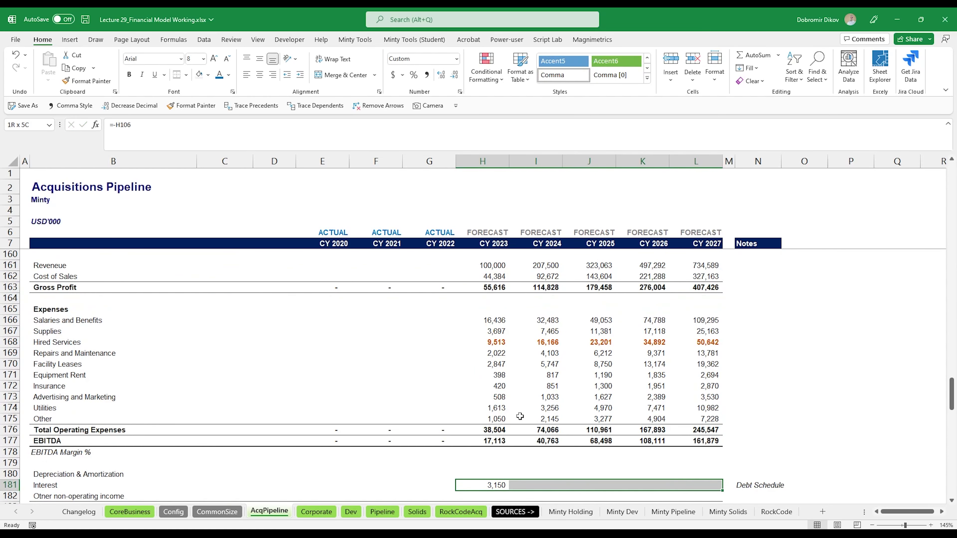
key("ctrl+r")
- Link the cash flow statement's CY 2023 Plus: Interest in H220 to the income statement Interest with =H181
scroll(603, 411, "down", 13)
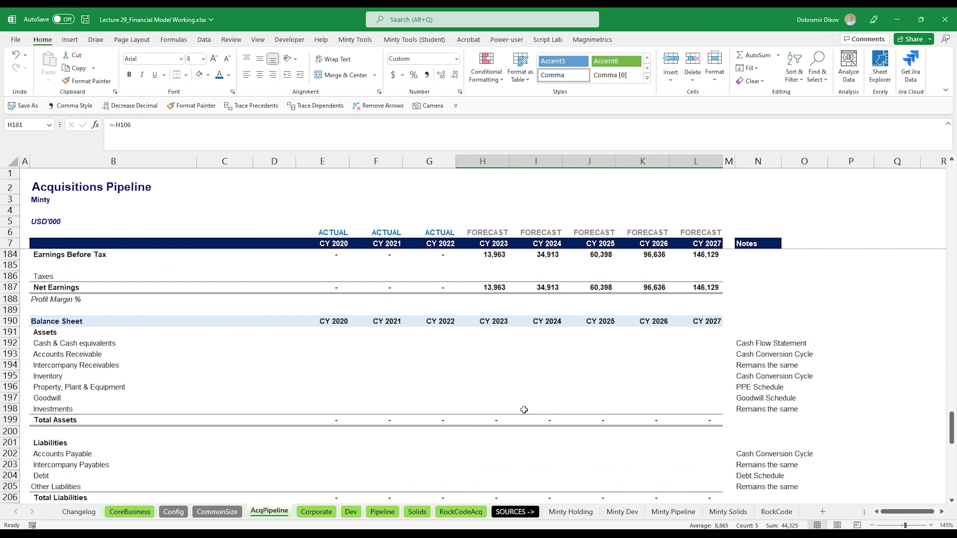
scroll(514, 410, "down", 2)
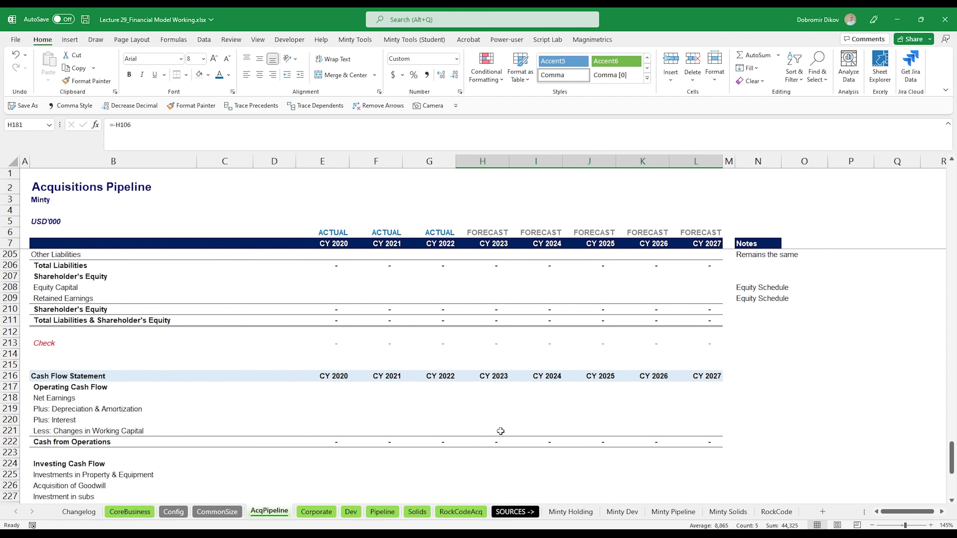
left_click(490, 420)
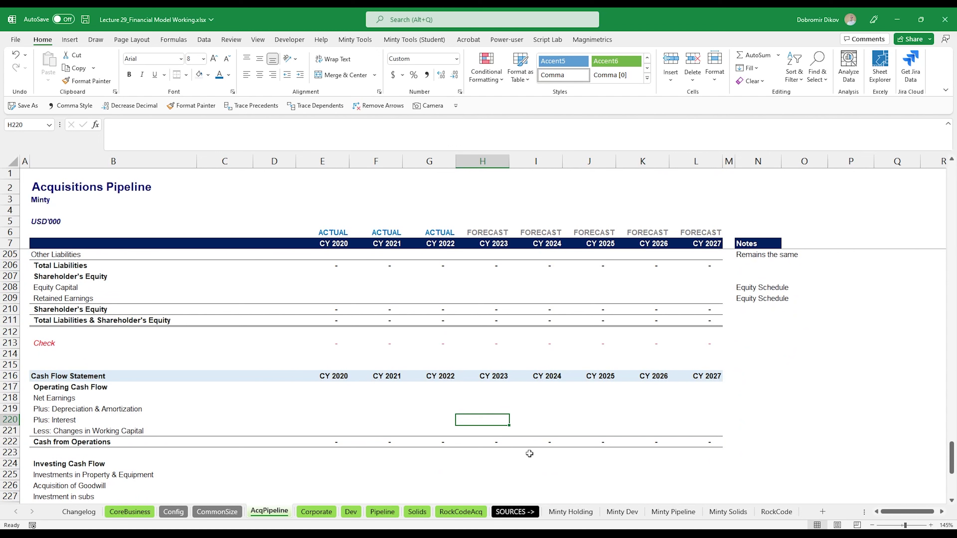
type("=")
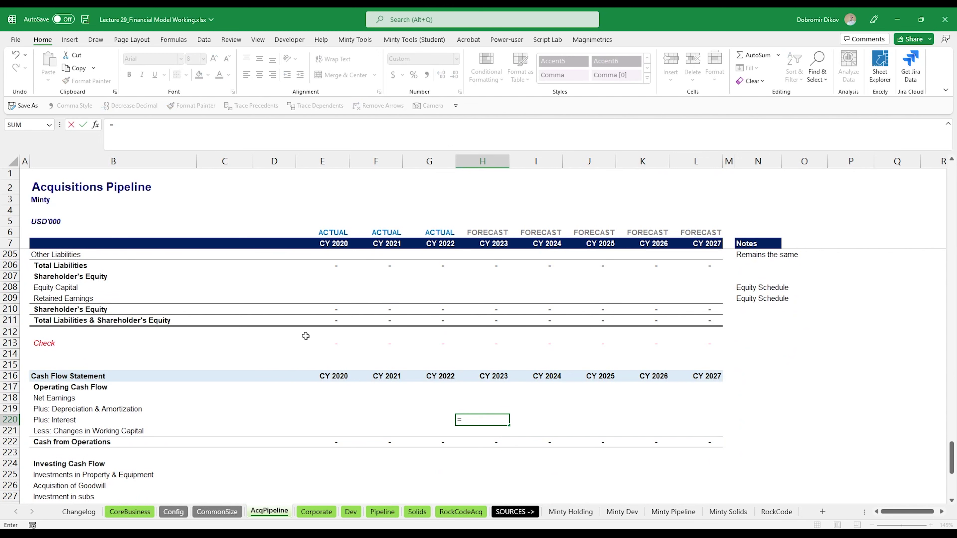
scroll(453, 377, "up", 10)
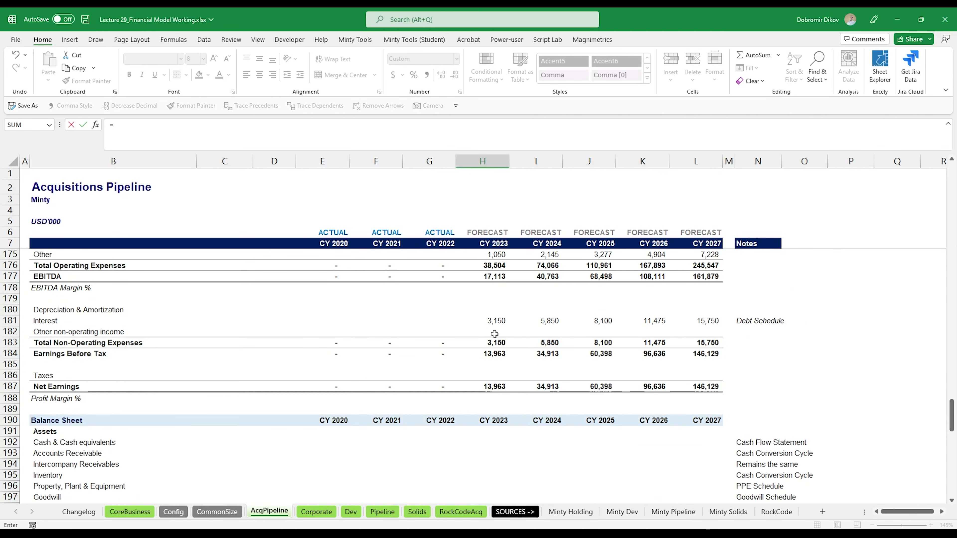
left_click(489, 320)
key("ctrl+Return")
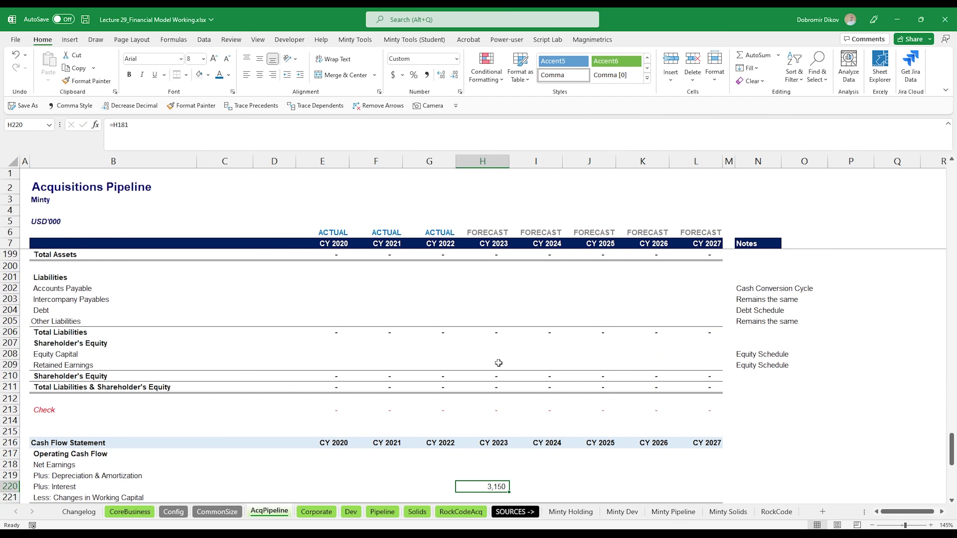
- Fill the cash flow Plus: Interest formula from H220 across to L220 for CY 2024–2027
key("shift+Right")
key("shift+Right")
key("shift+Right")
key("shift+Right")
key("shift+Right")
key("shift+Left")
key("ctrl+r")
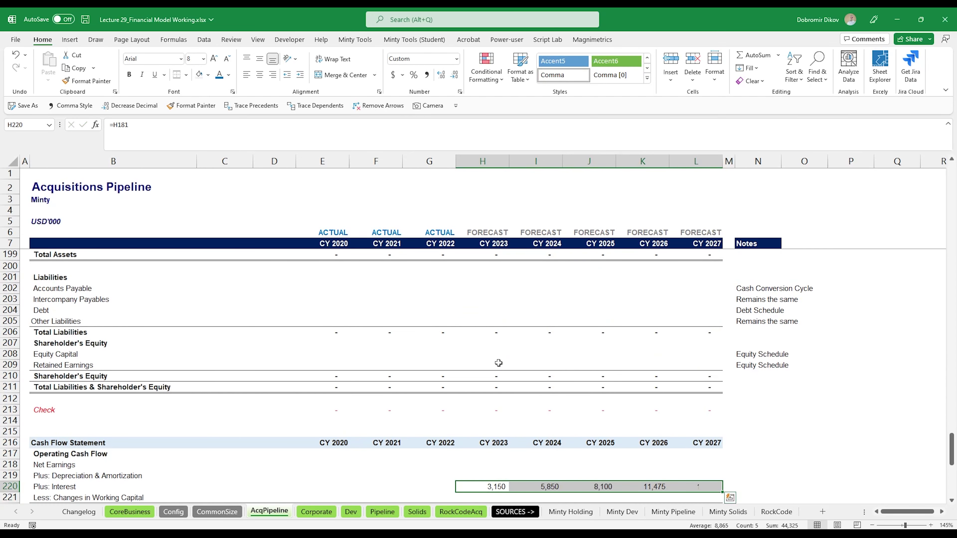
- Enter the CY 2023 Issuance (repayment) of debt in H232 as New Debt plus Debt Amortization plus Interest Expense, =H102+H103+H106
scroll(432, 406, "down", 3)
scroll(506, 411, "down", 3)
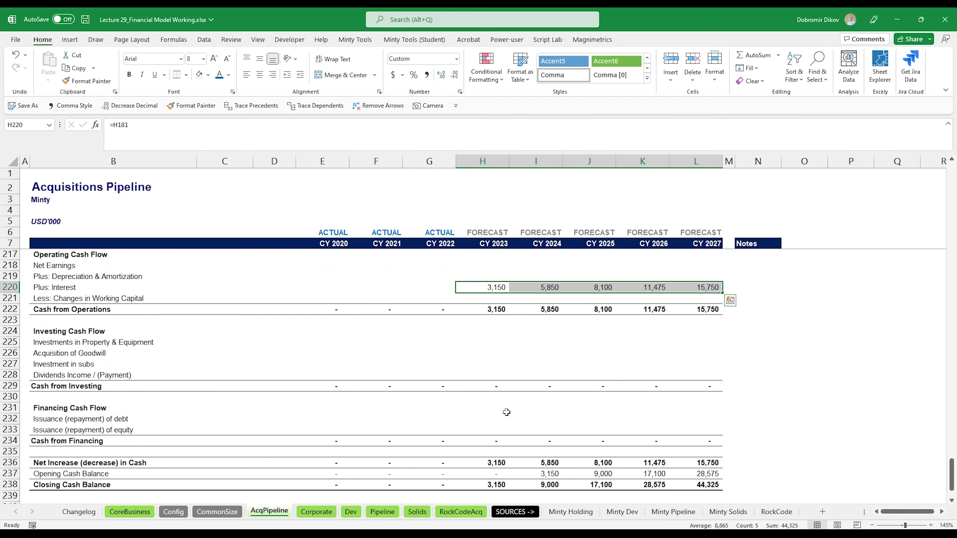
left_click(484, 420)
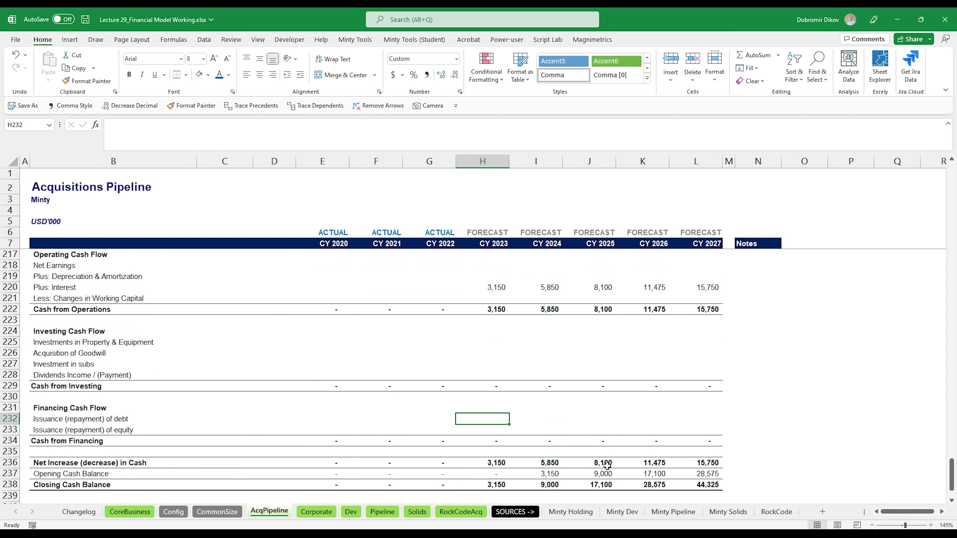
type("=")
scroll(549, 406, "up", 20)
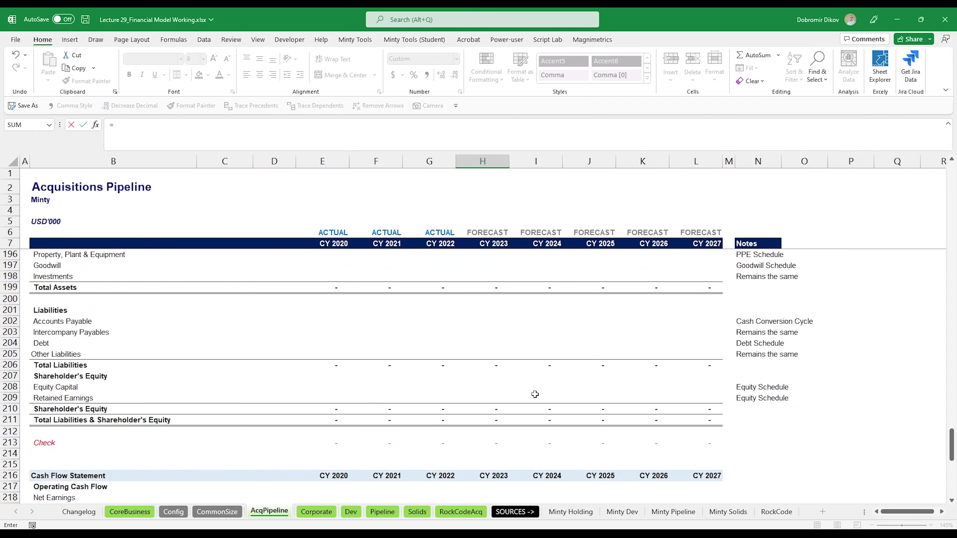
scroll(490, 430, "up", 9)
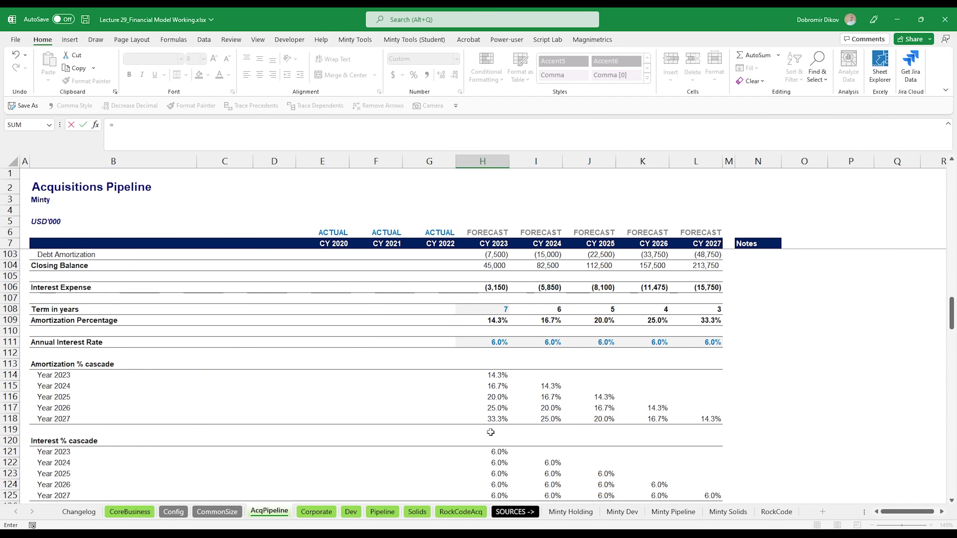
left_click(488, 375)
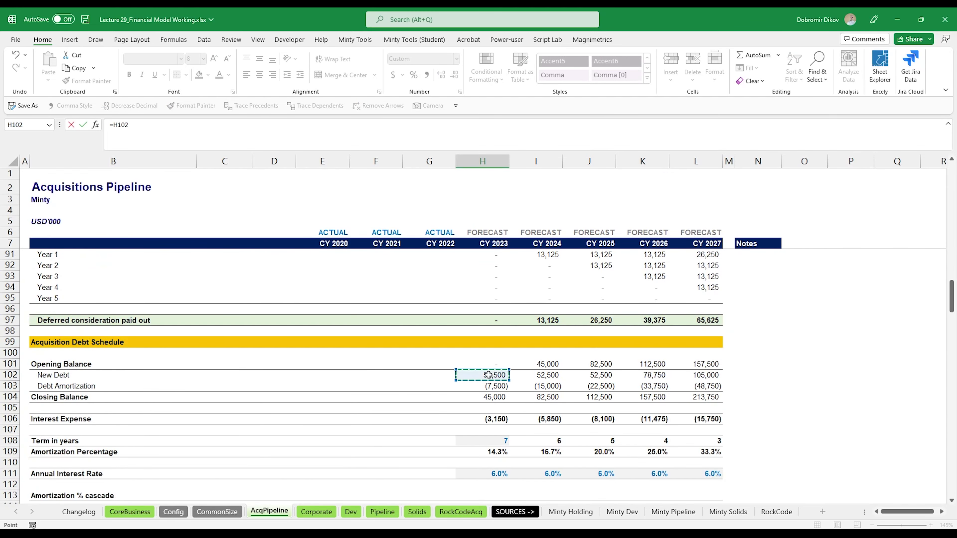
type("+")
left_click(490, 386)
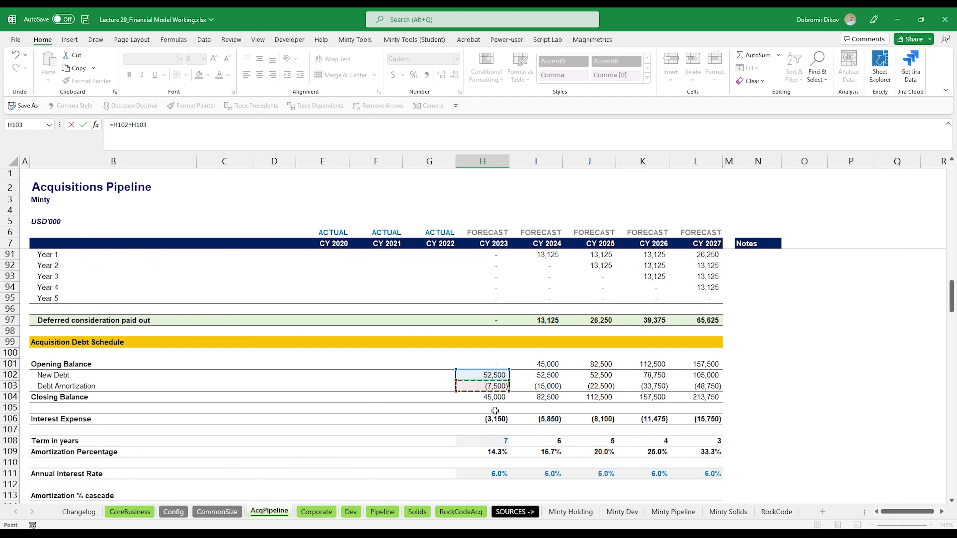
type("+")
left_click(496, 420)
key("Return")
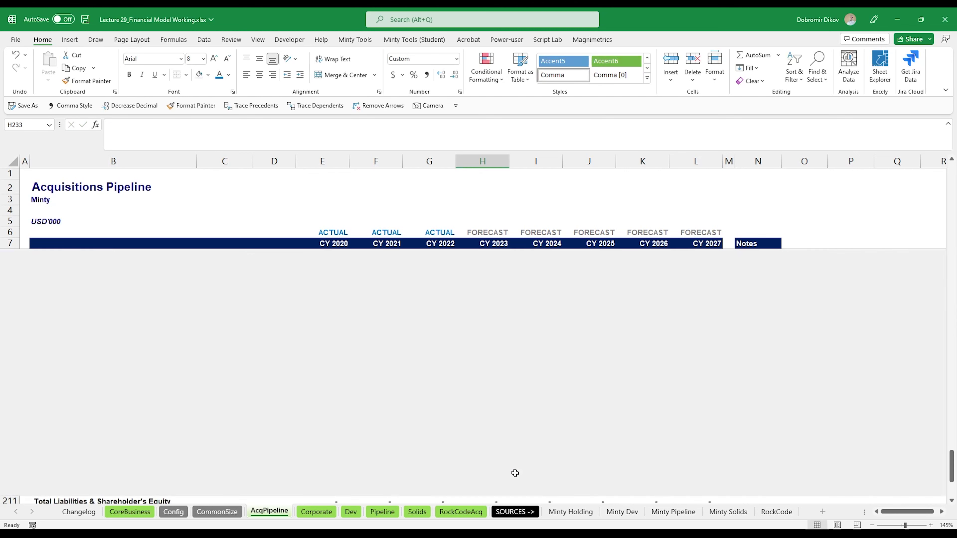
- Fill the Issuance (repayment) of debt formula from H232 across to L232 for CY 2024–2027
key("Up")
key("shift+Right")
key("shift+Right")
key("shift+Right")
key("shift+Right")
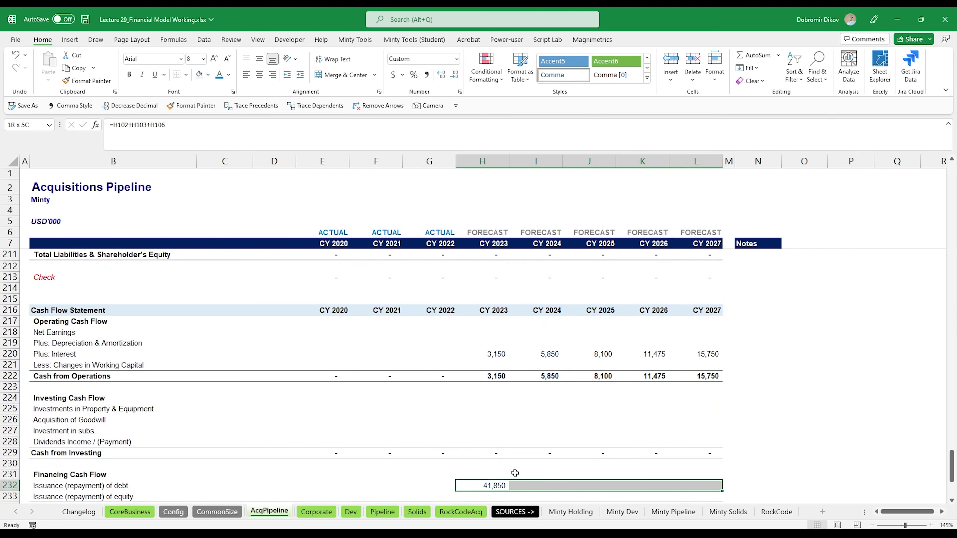
key("ctrl+r")
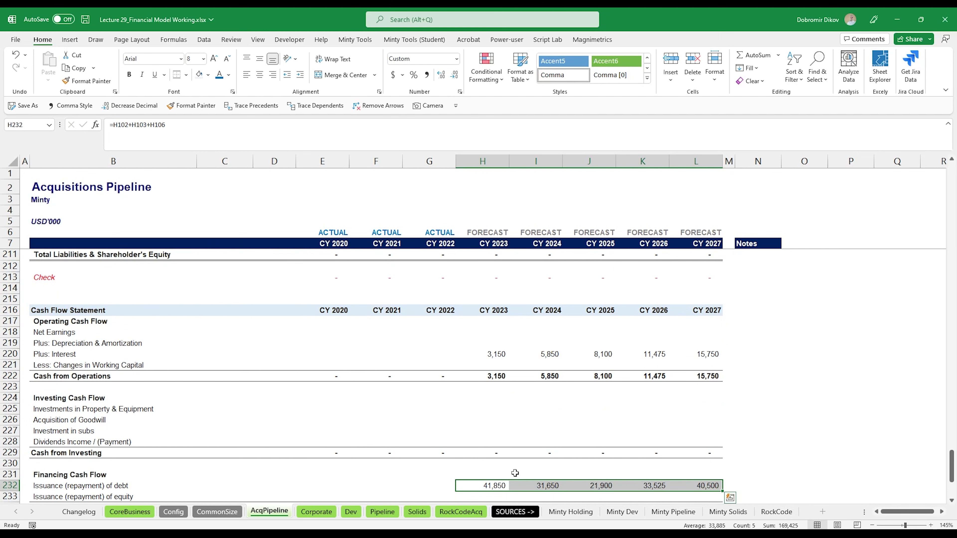
- Link the balance sheet Debt in H204 to the debt schedule's Closing Balance with =H104 and fill it across to L204
scroll(546, 447, "up", 5)
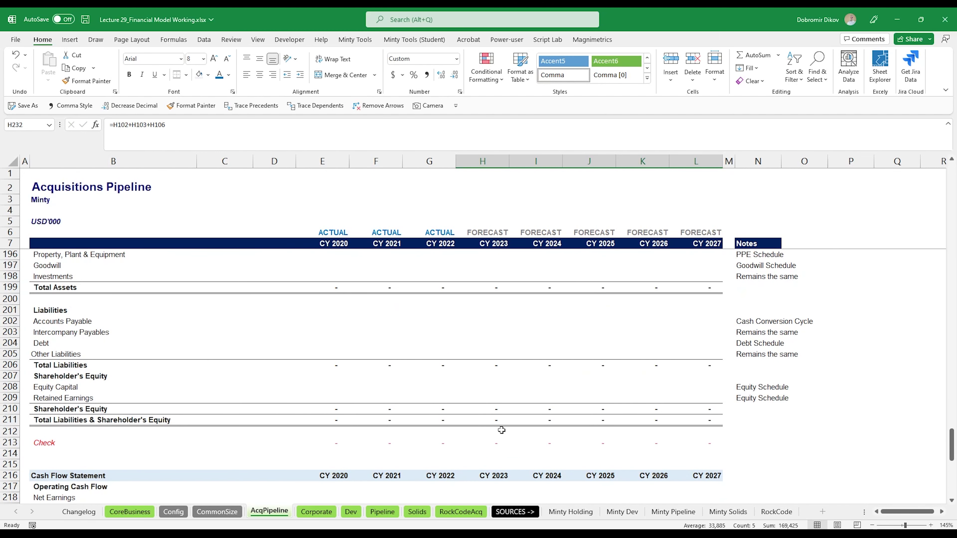
left_click(494, 339)
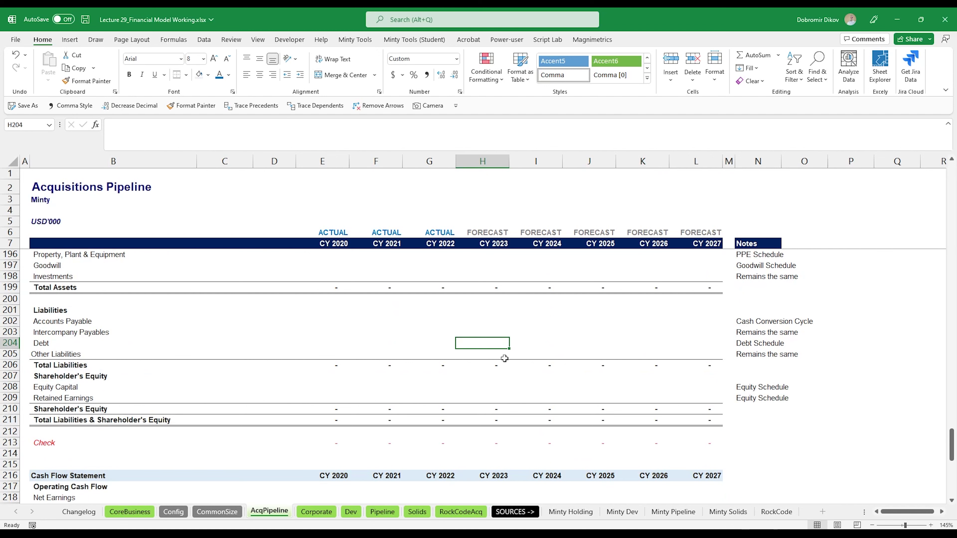
type("=")
scroll(509, 400, "up", 14)
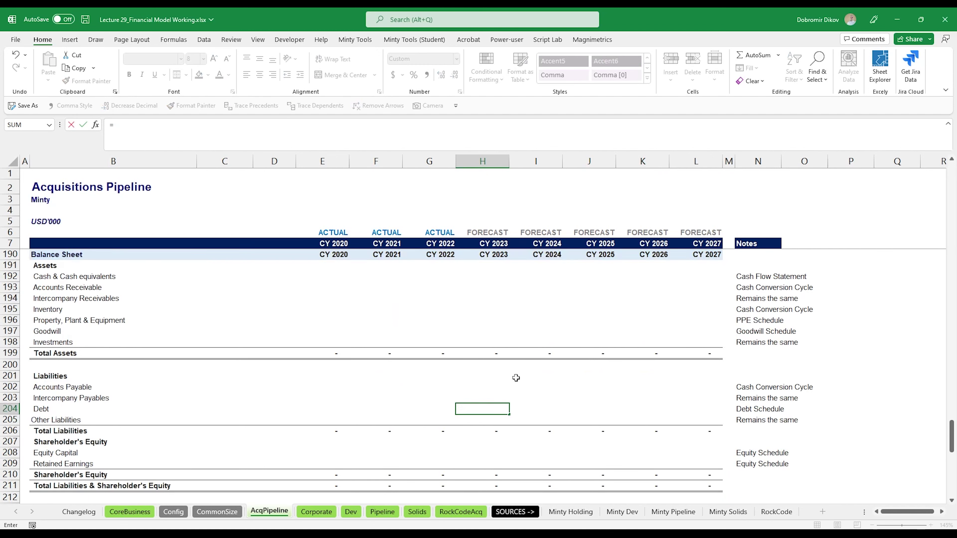
scroll(485, 398, "up", 20)
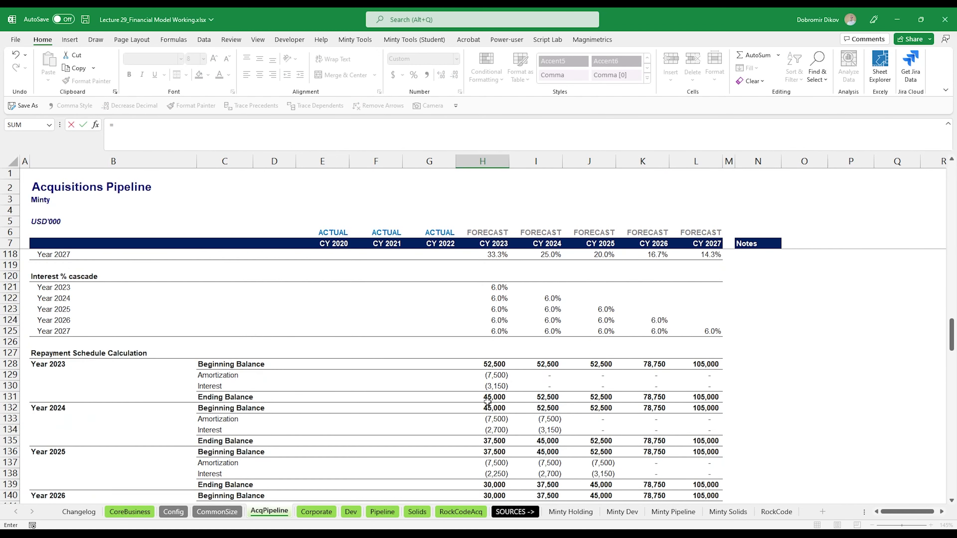
scroll(487, 401, "up", 1)
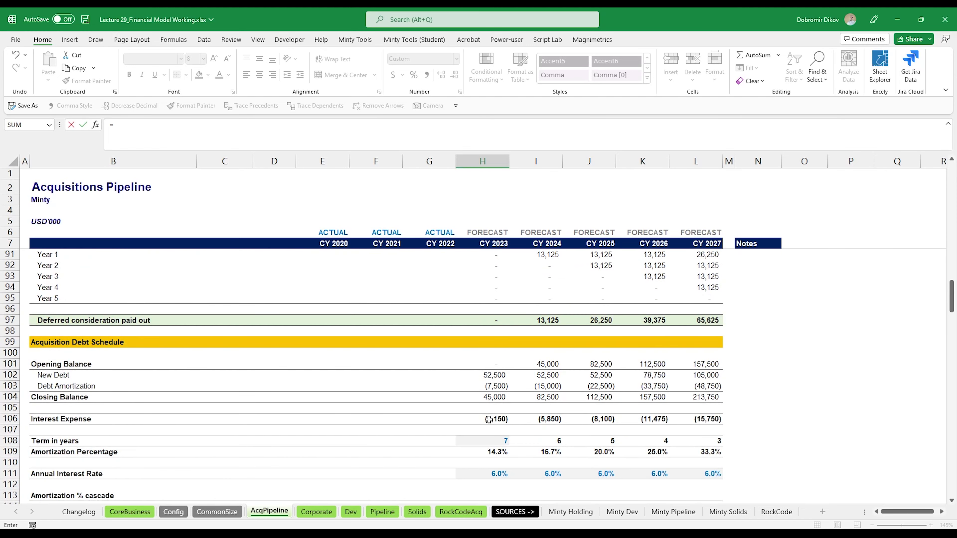
left_click(495, 400)
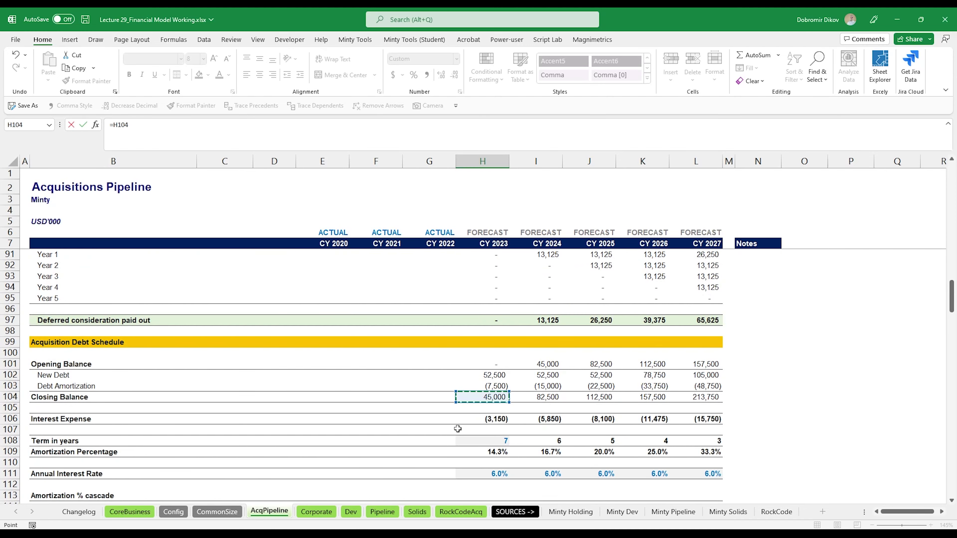
key("ctrl+Return")
left_click_drag(509, 493, 719, 490)
left_click(599, 375)
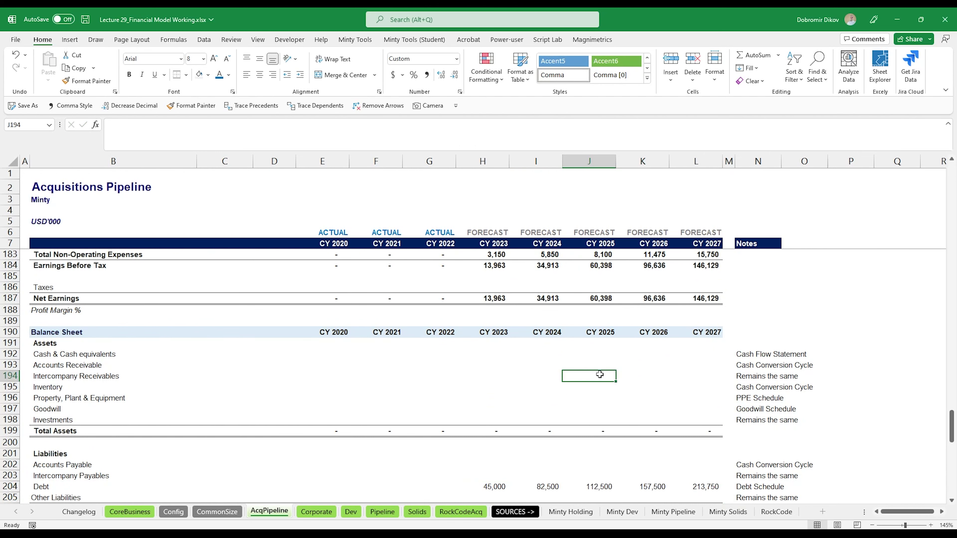
- Review the amortization and interest percentage cascades and the repayment schedule calculation down to the income statement
scroll(568, 405, "up", 7)
scroll(568, 407, "up", 14)
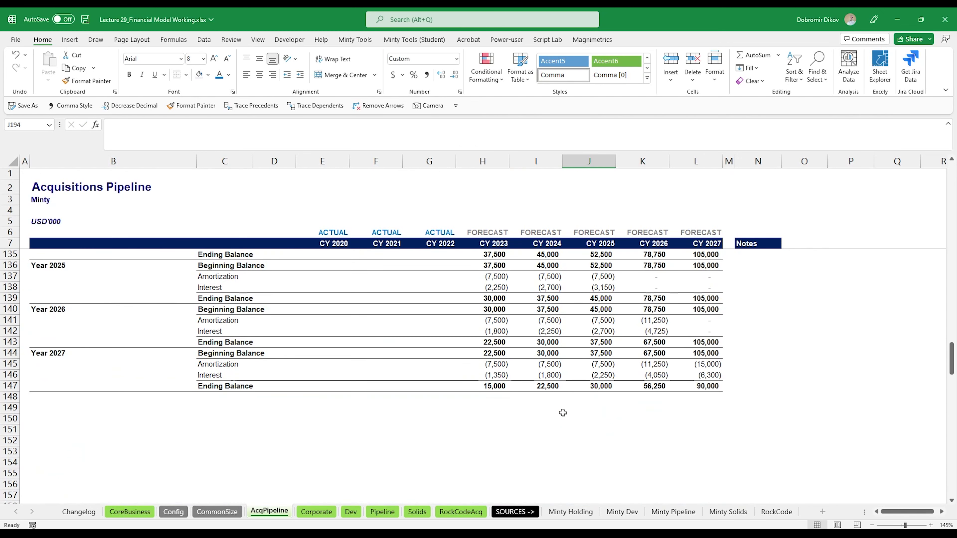
scroll(562, 412, "up", 5)
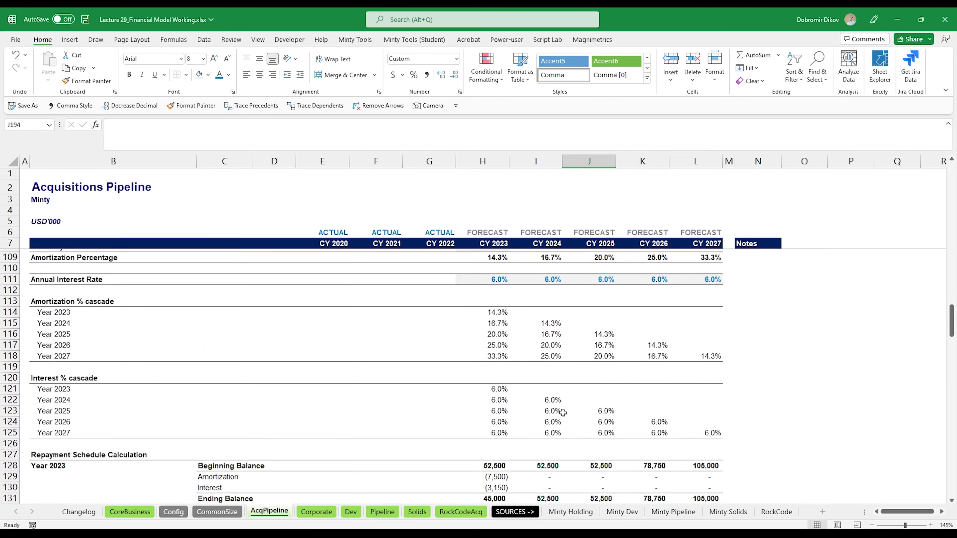
left_click(728, 364)
scroll(748, 383, "down", 2)
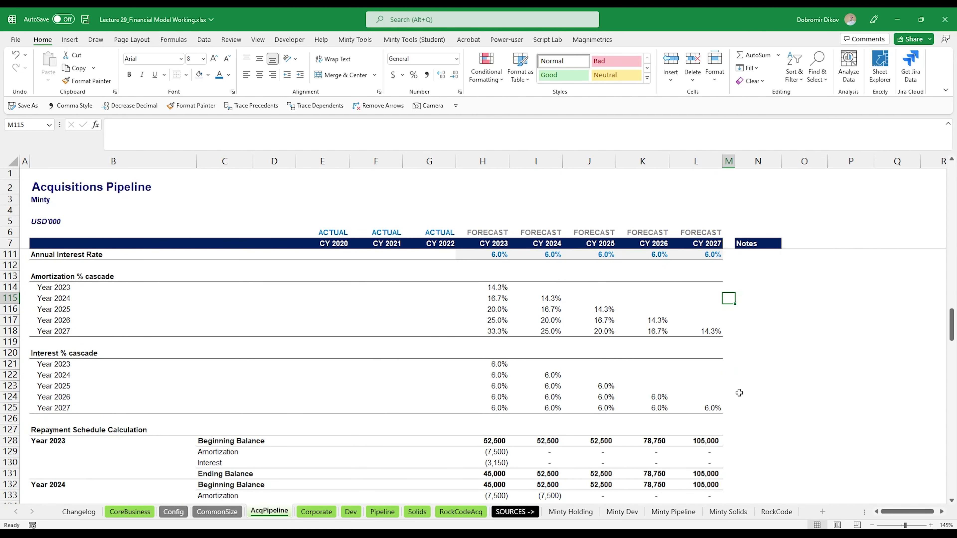
scroll(728, 410, "down", 6)
scroll(729, 412, "down", 5)
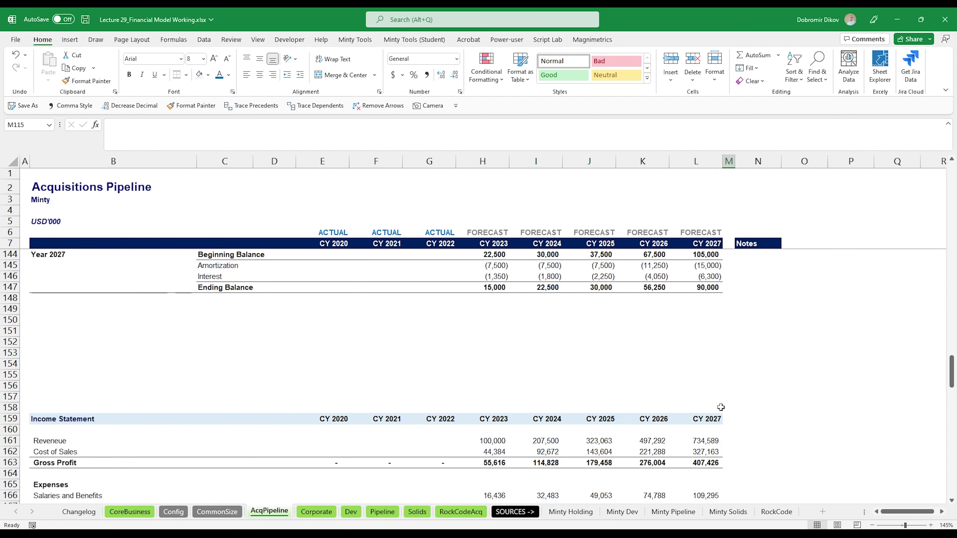